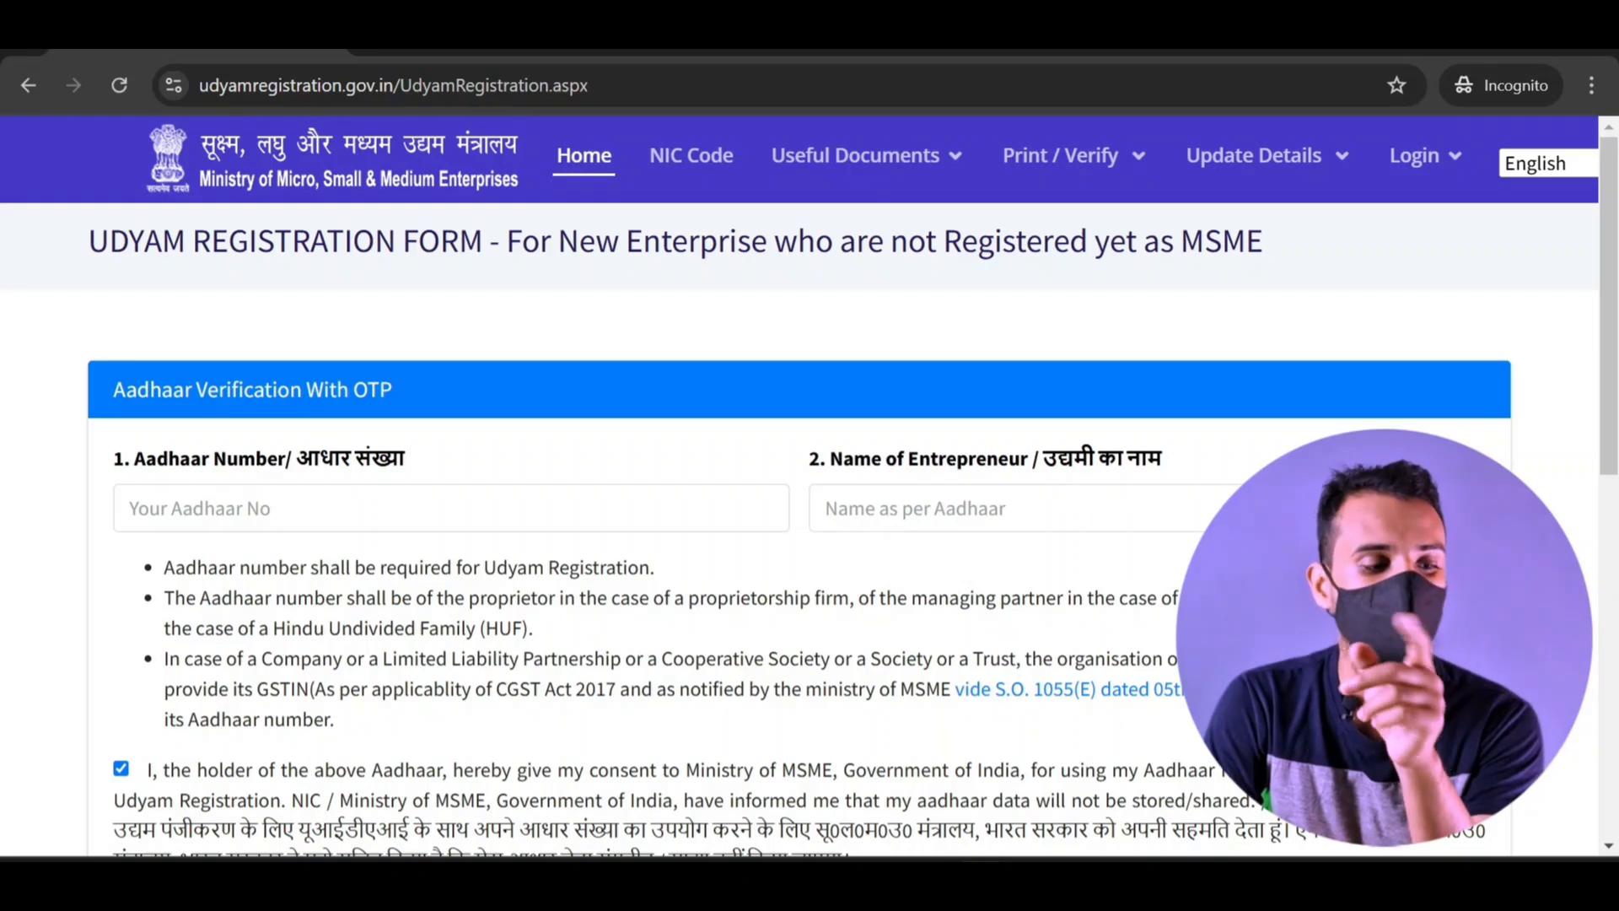
- Enter the entrepreneur's Aadhaar number and verify it with the received one-time code
{"action": "left_click", "coordinate": [131, 508]}
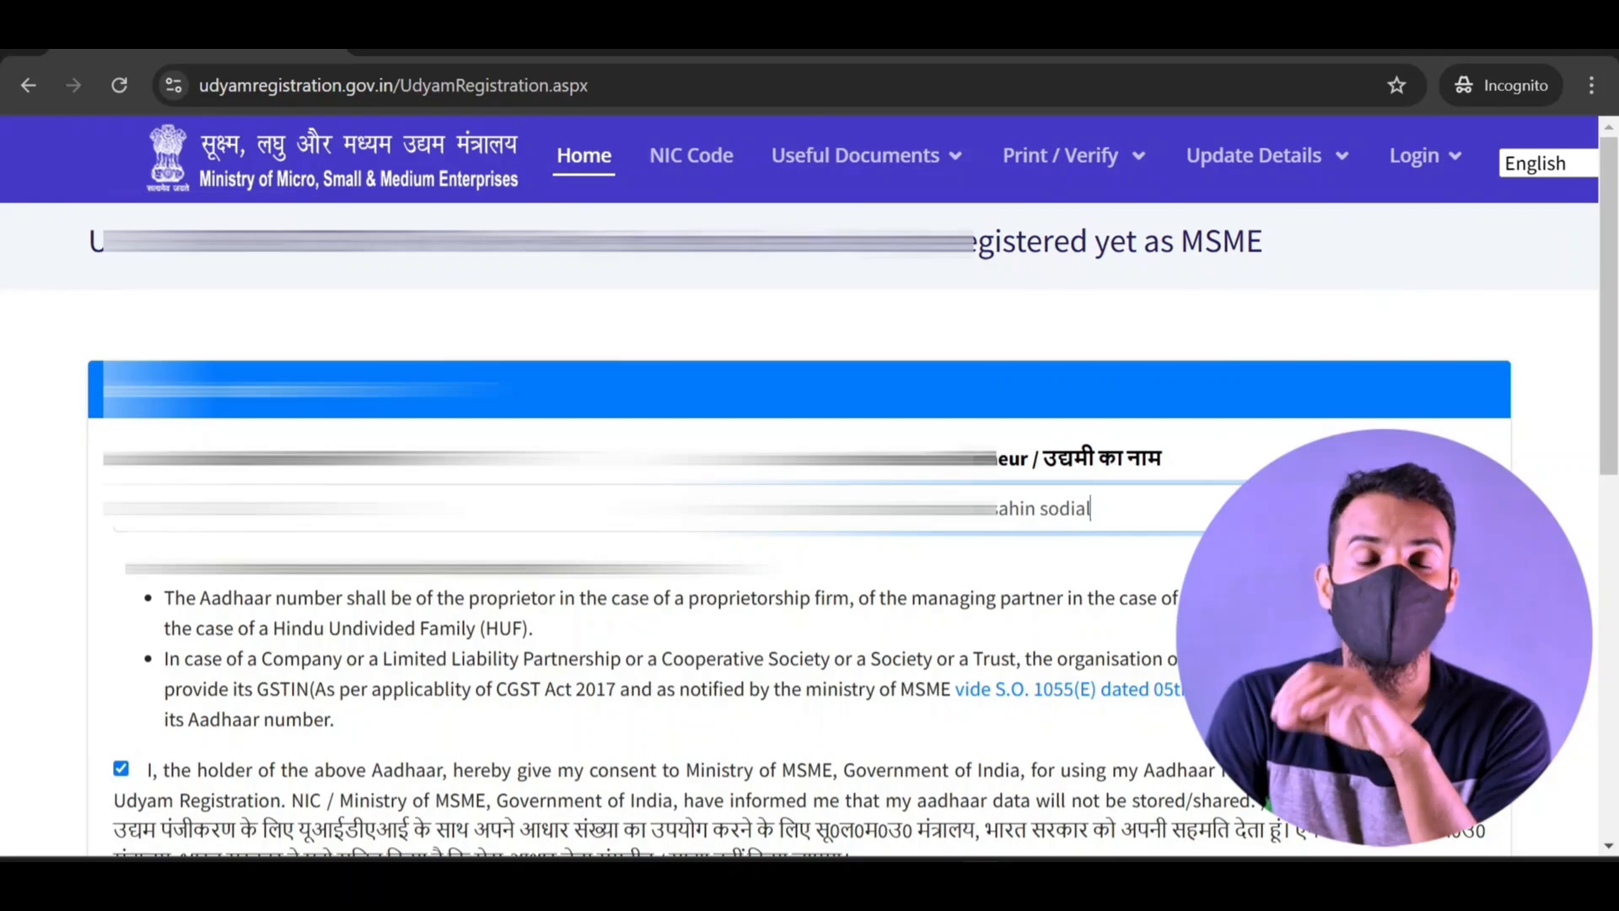
{"action": "scroll", "coordinate": [217, 687], "scroll_direction": "down", "scroll_amount": 4}
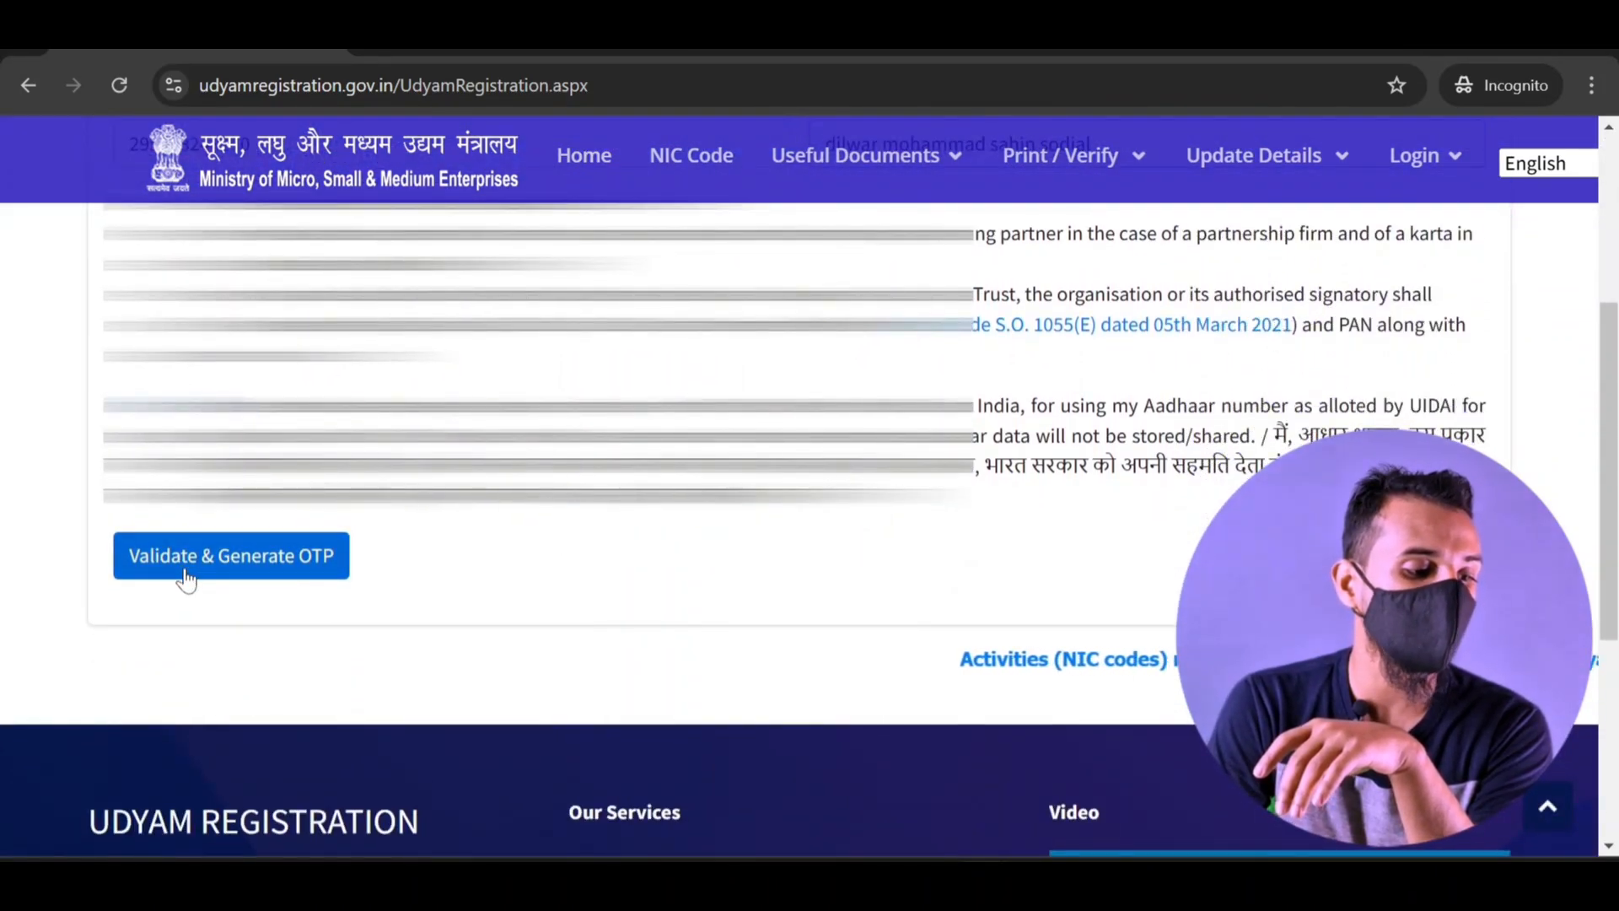
{"action": "left_click", "coordinate": [184, 574]}
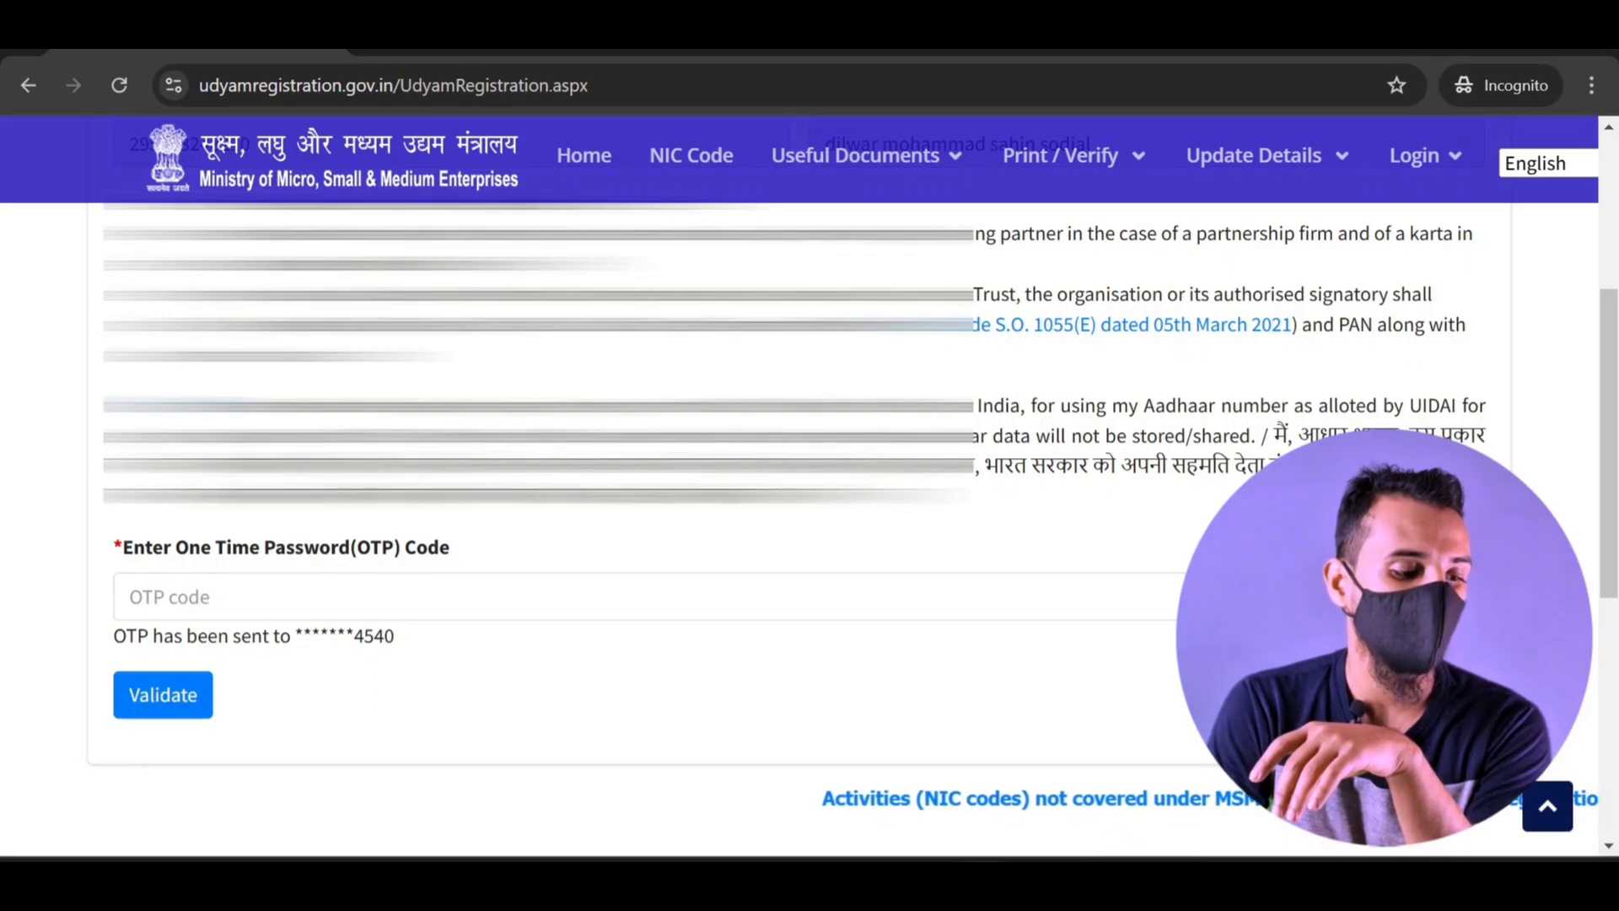
{"action": "left_click", "coordinate": [169, 596]}
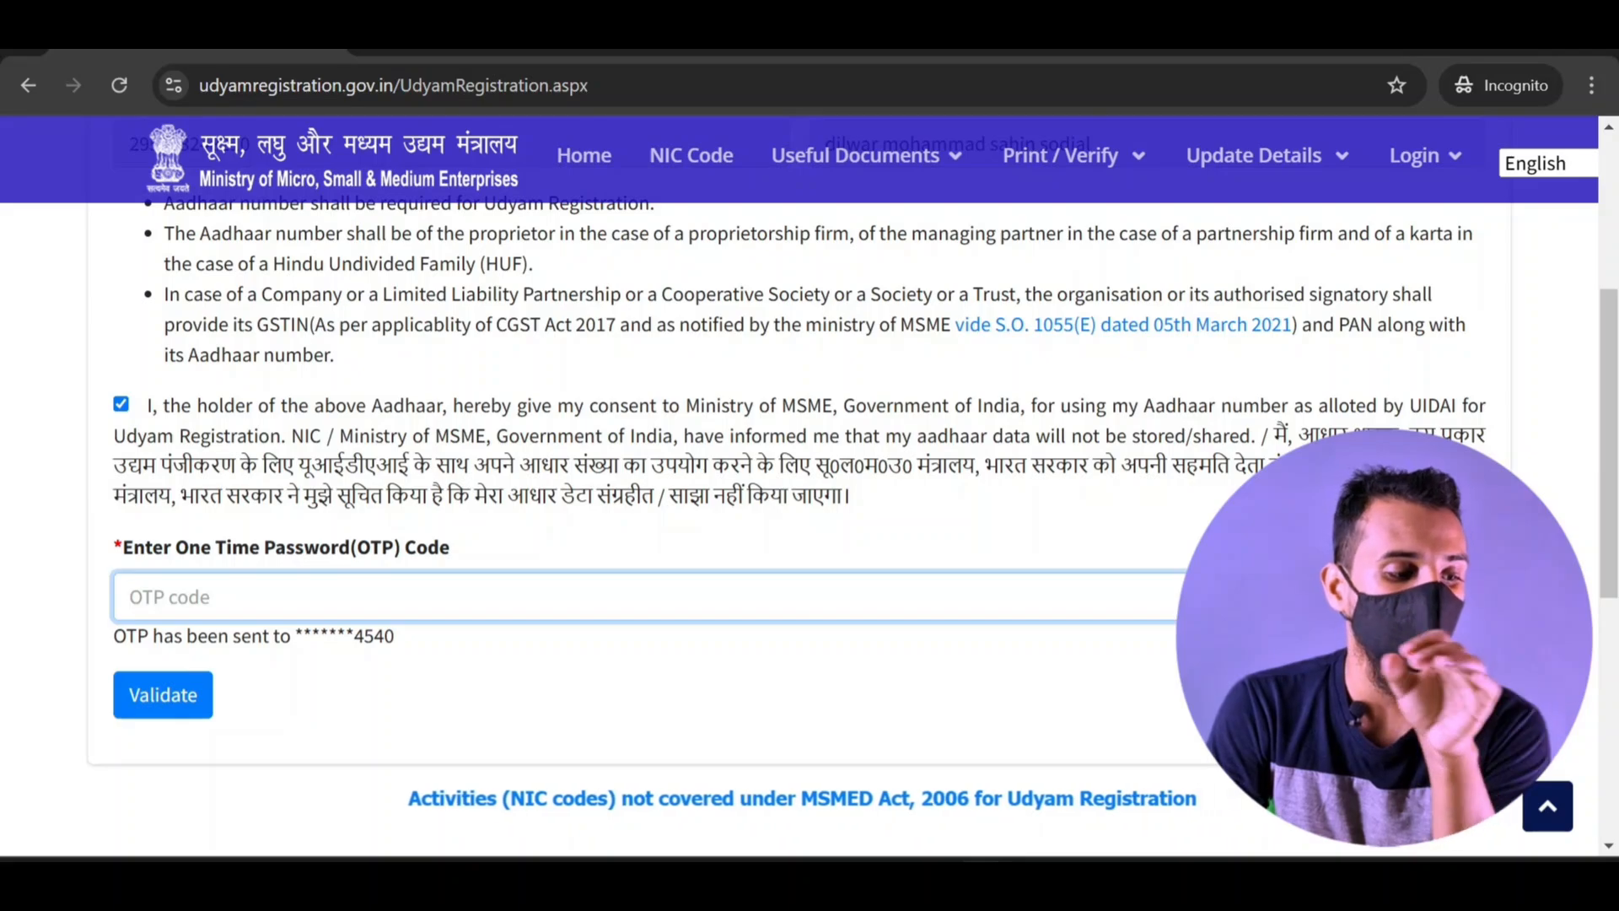
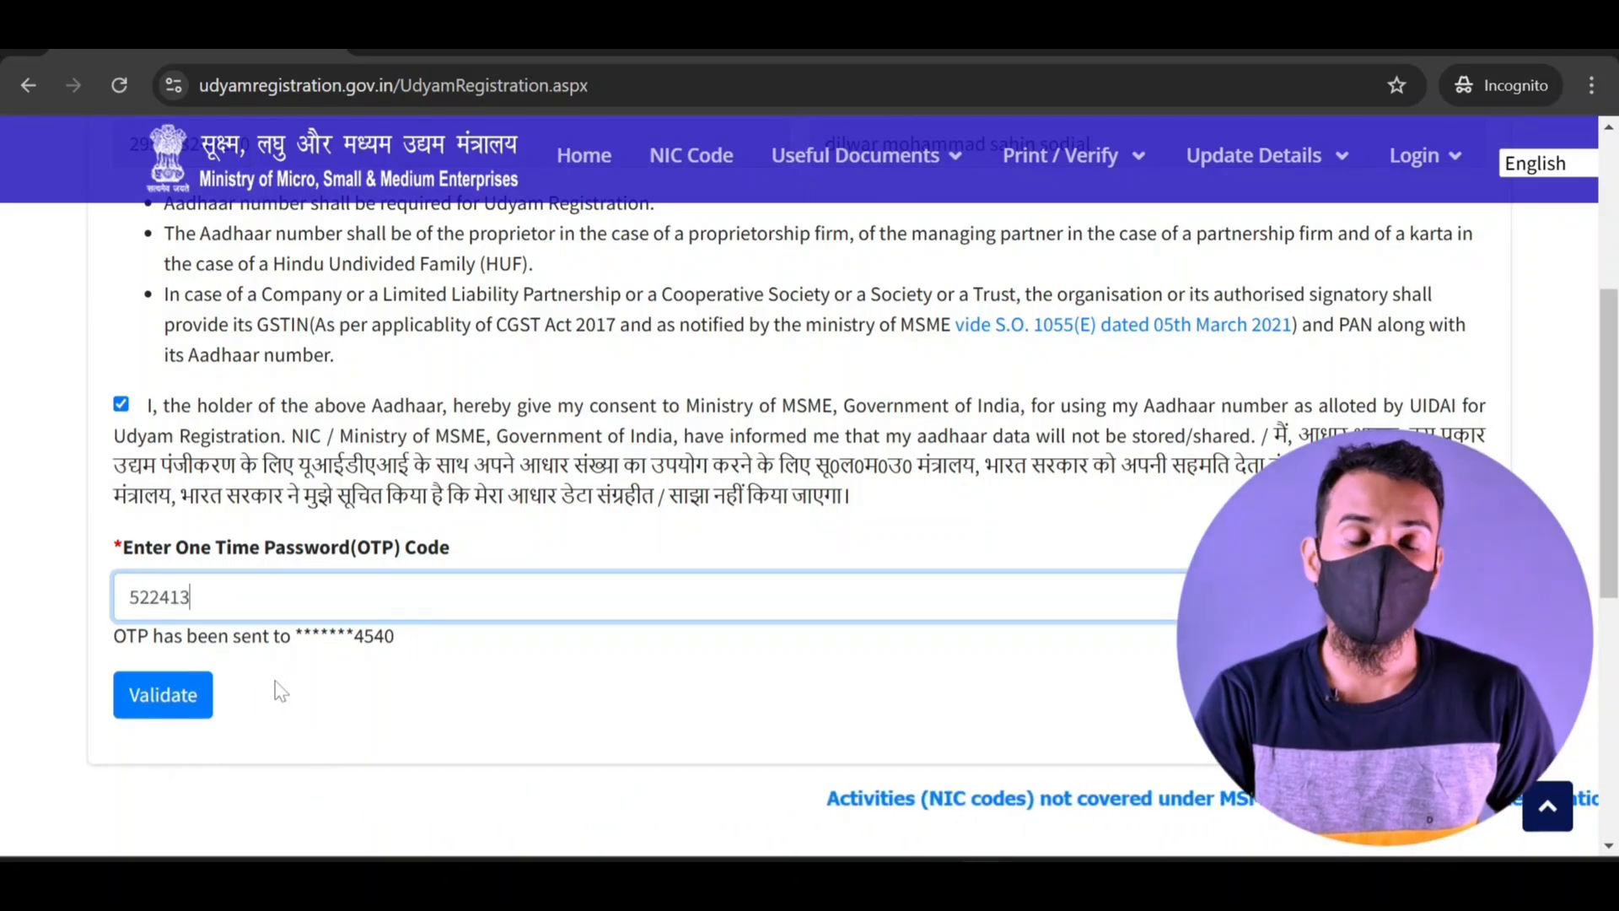
{"action": "left_click", "coordinate": [173, 697]}
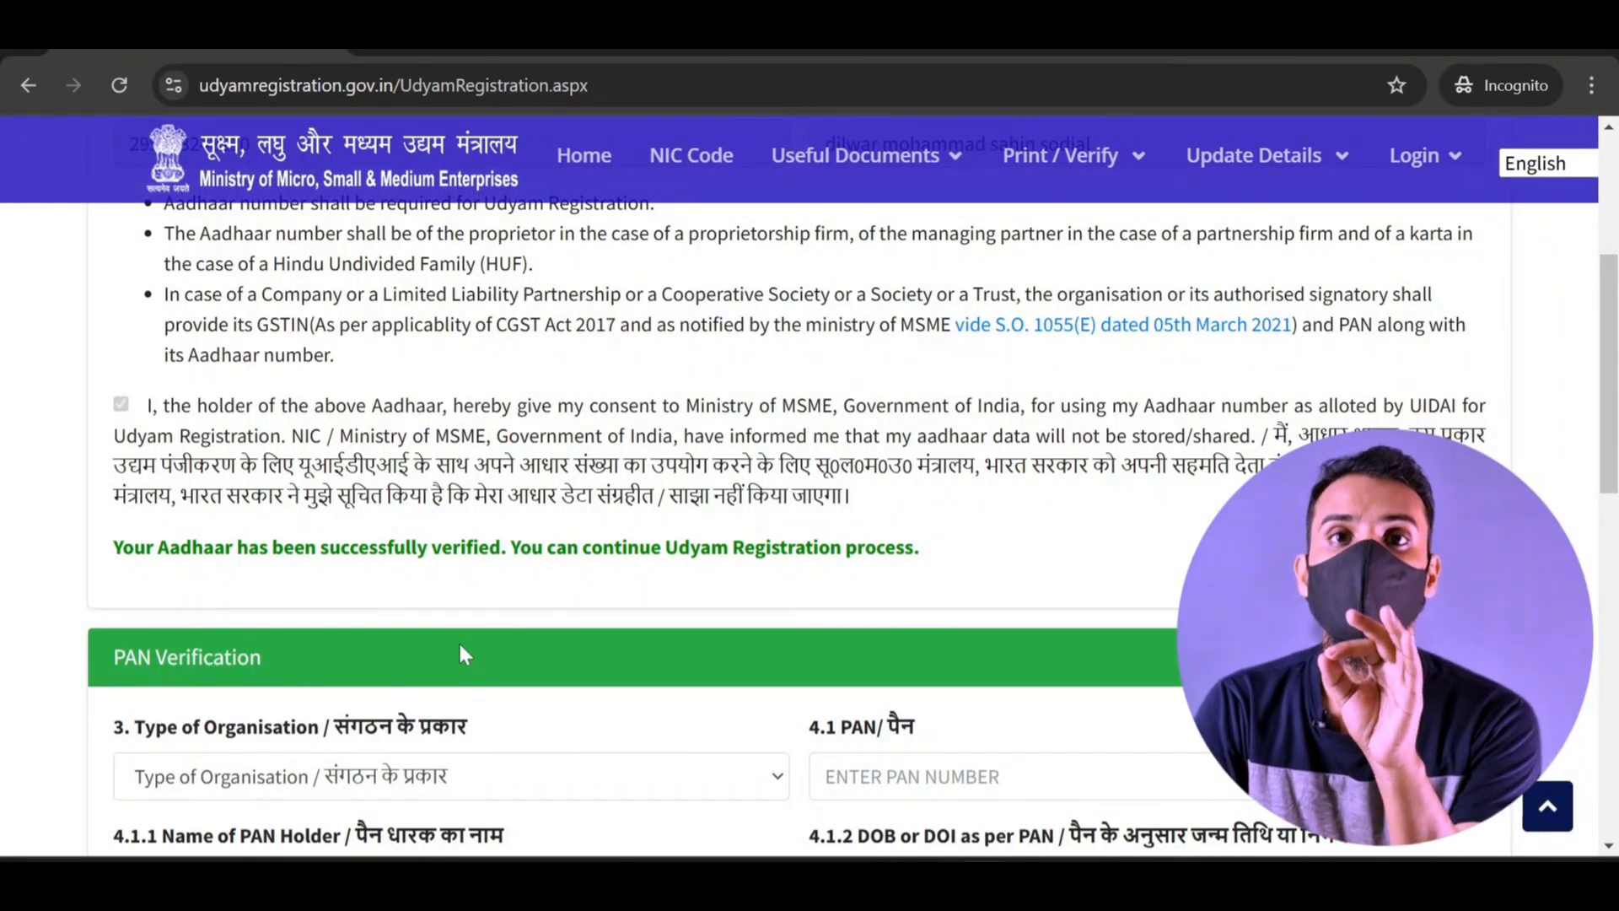
- Choose '1. Proprietary' as the Type of Organisation
{"action": "scroll", "coordinate": [458, 640], "scroll_direction": "down", "scroll_amount": 3}
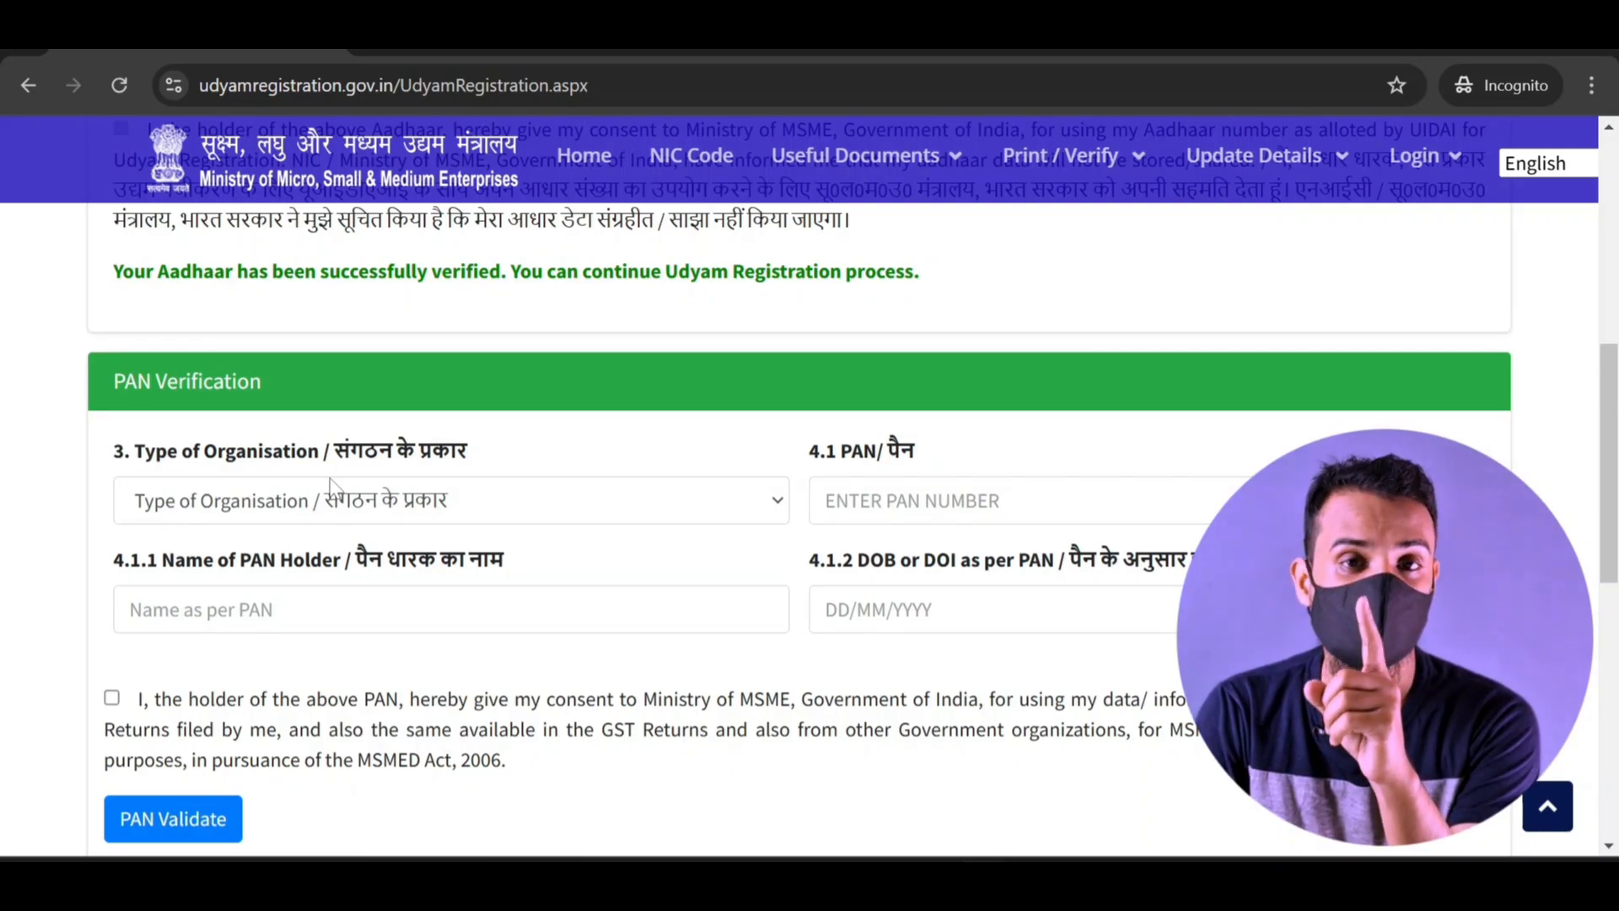
{"action": "left_click", "coordinate": [268, 494]}
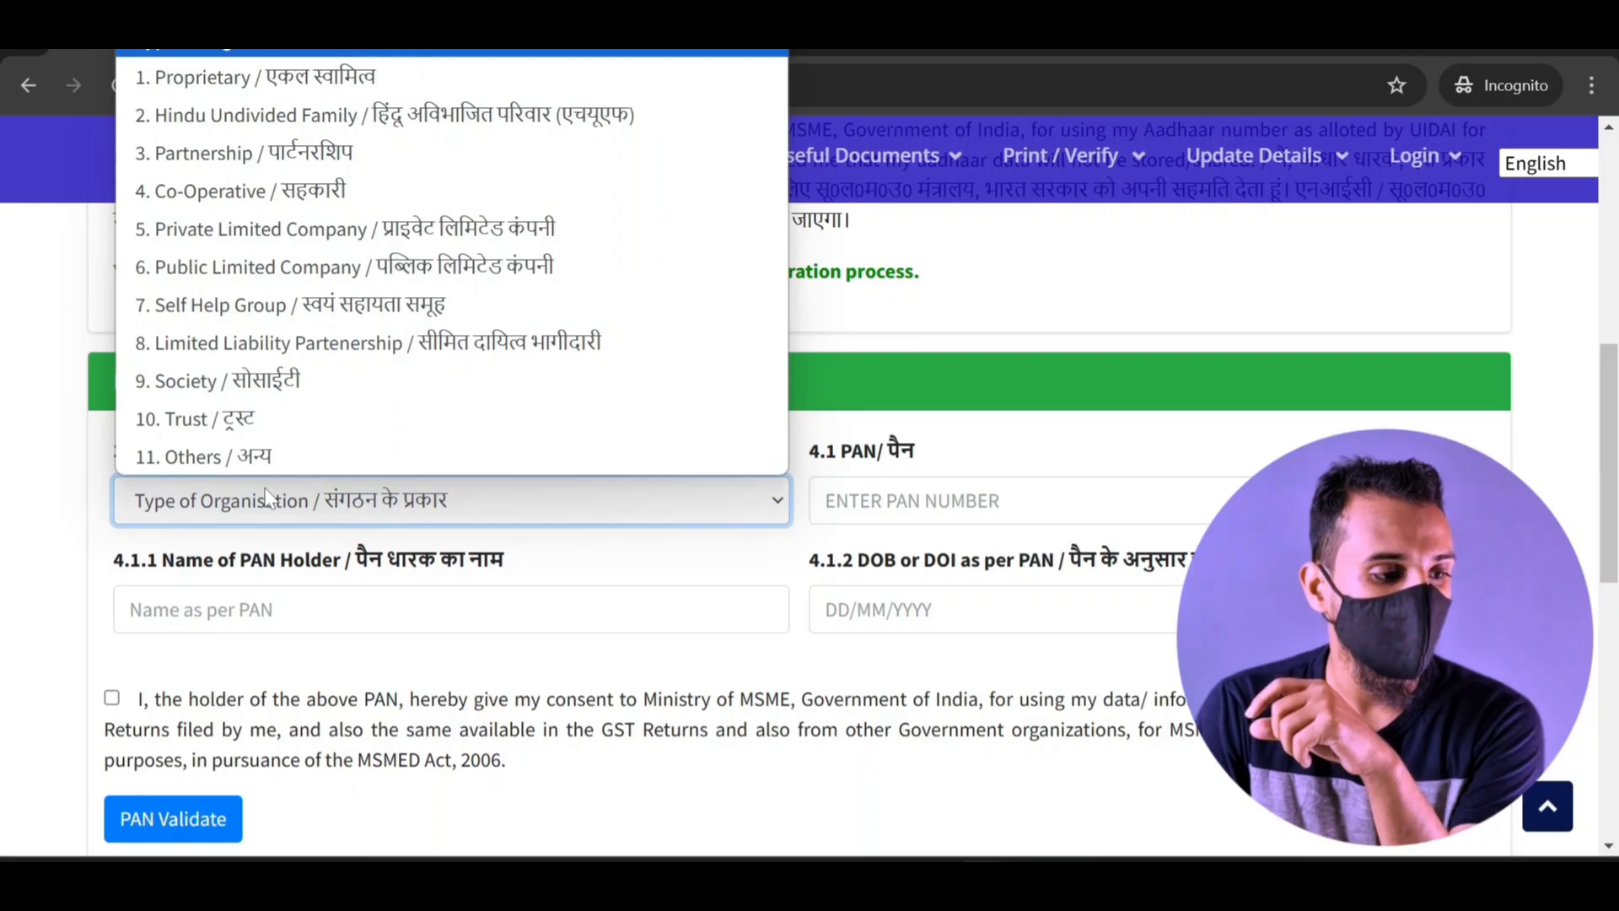
{"action": "left_click", "coordinate": [268, 91]}
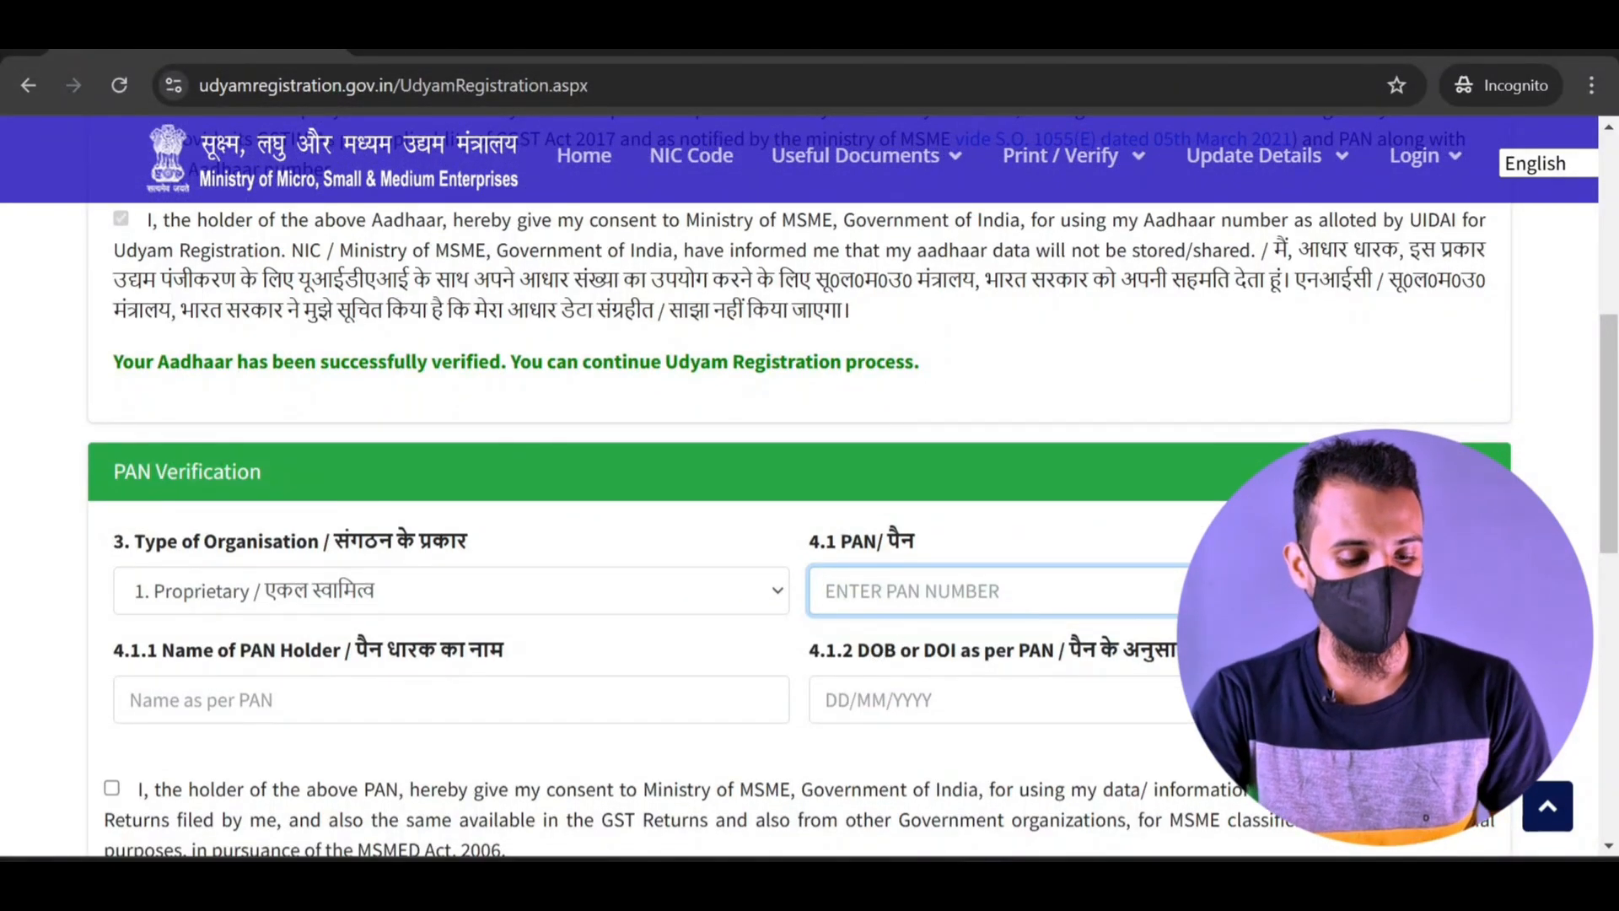
- Enter the PAN number and paste the PAN holder's name
{"action": "type", "text": "H"}
{"action": "key", "text": "Tab"}
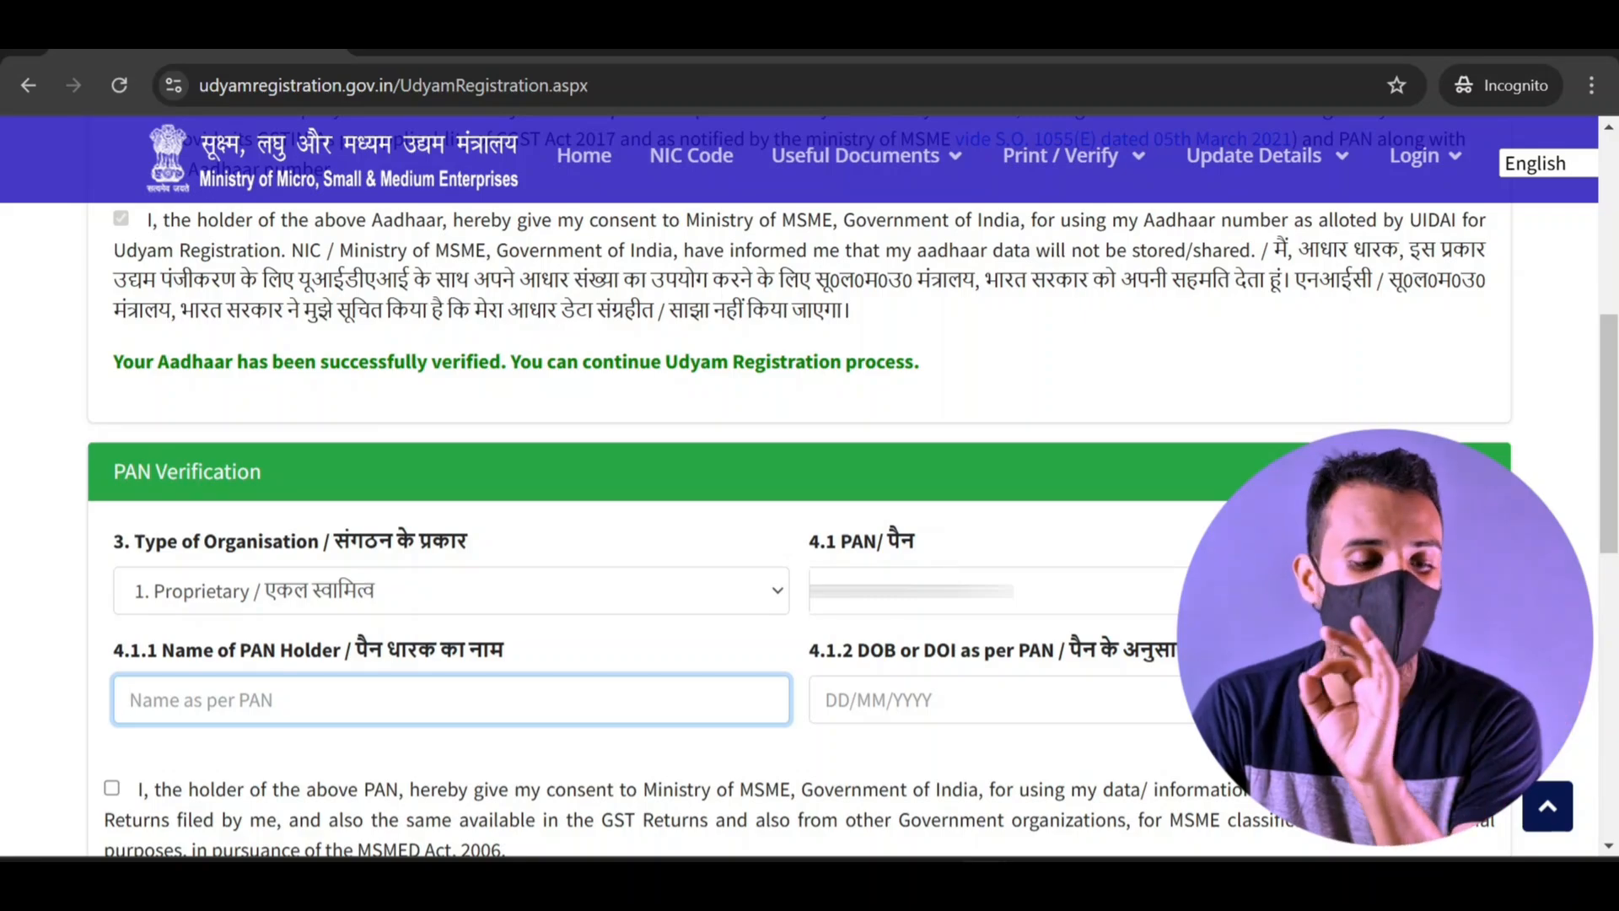
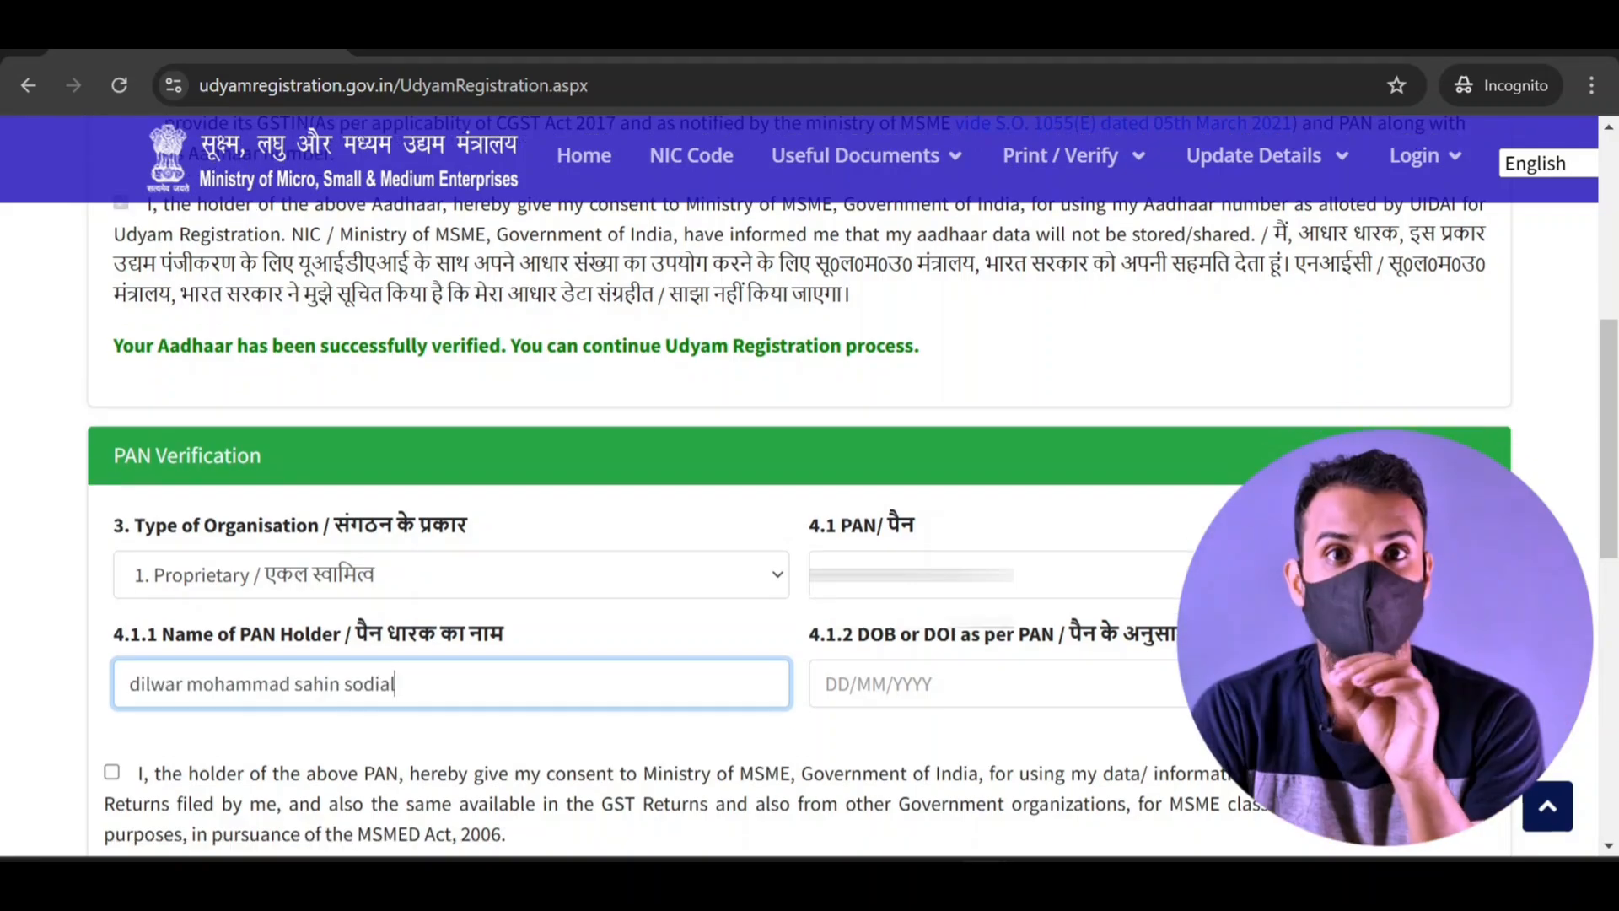
- Enter the PAN holder's date of birth in DD/MM/YYYY format and close the date picker
{"action": "left_click", "coordinate": [1049, 670]}
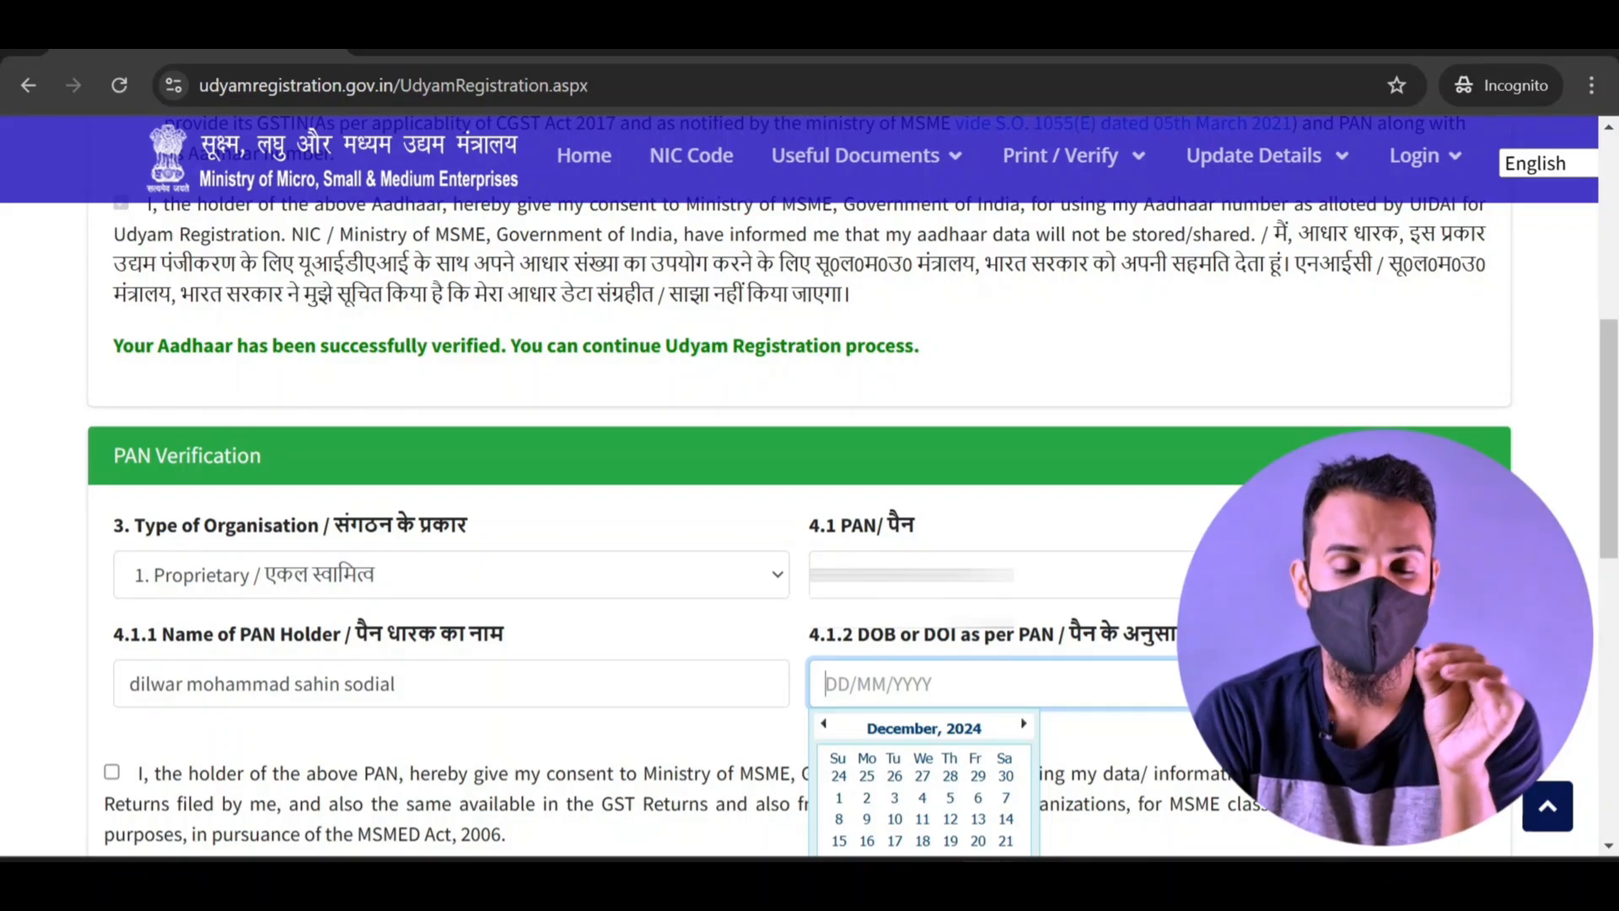
{"action": "scroll", "coordinate": [800, 530], "scroll_direction": "down", "scroll_amount": 1}
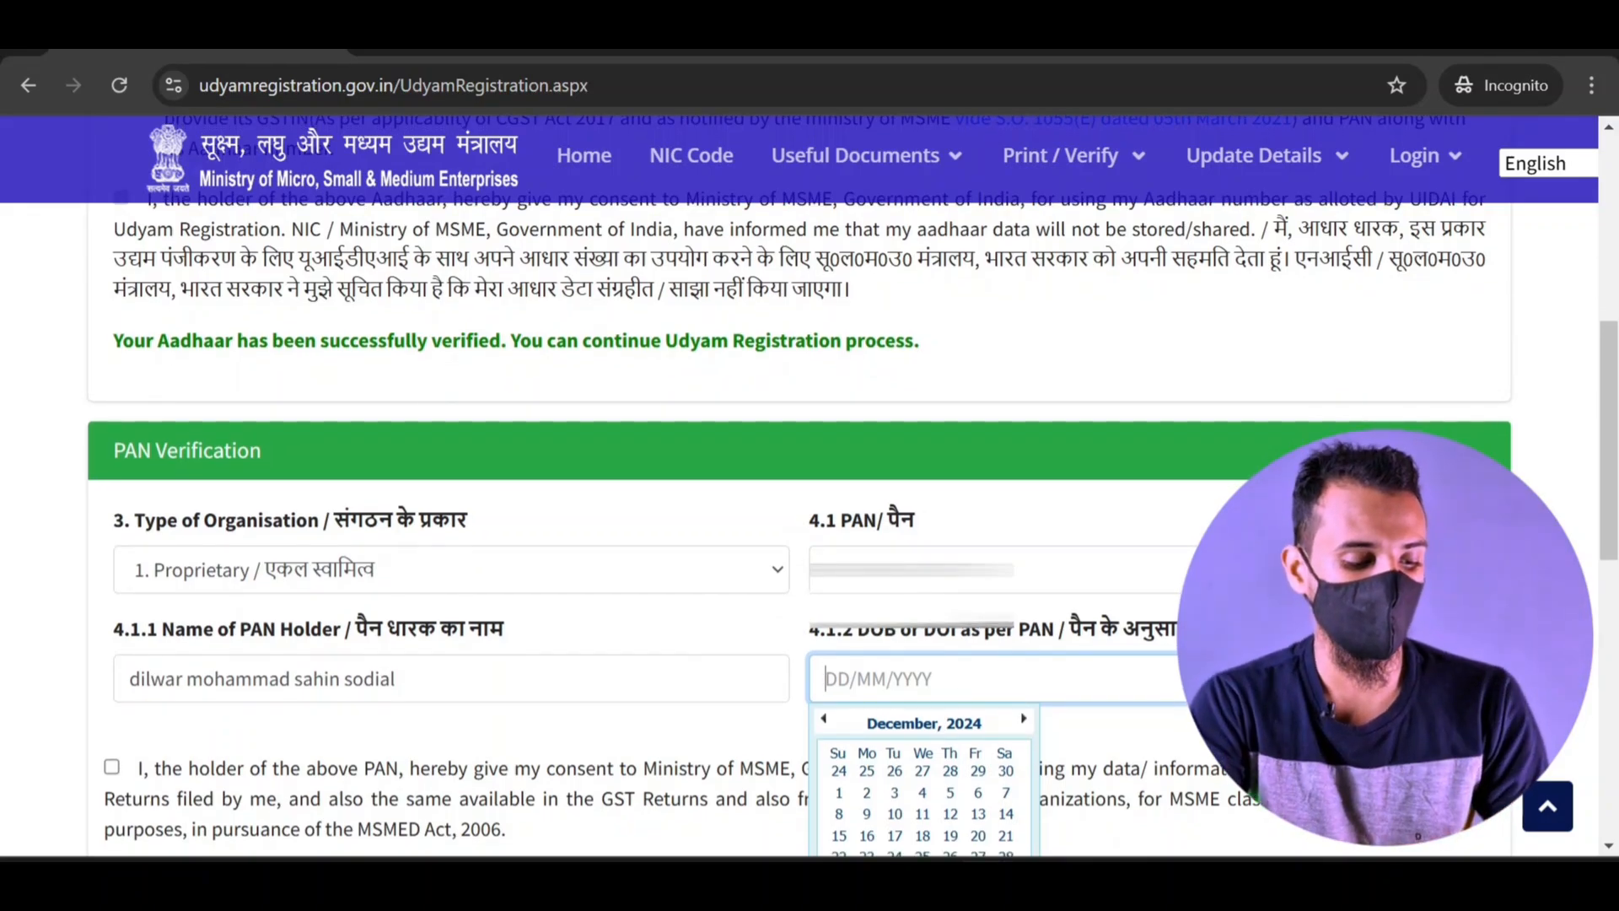
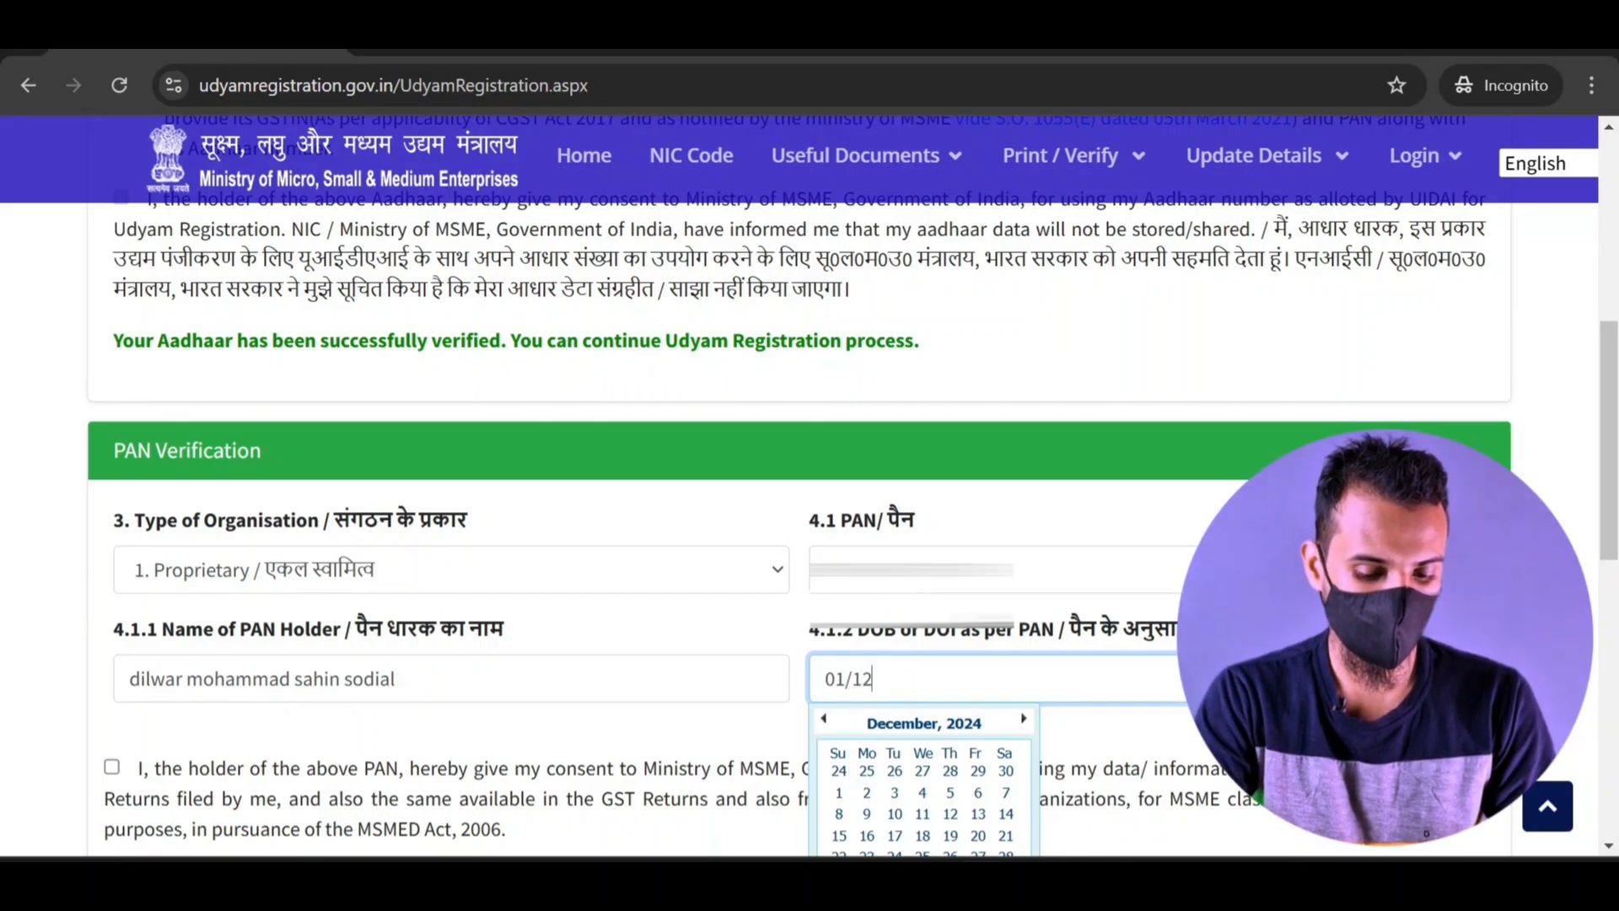
{"action": "scroll", "coordinate": [999, 679], "scroll_direction": "down", "scroll_amount": 3}
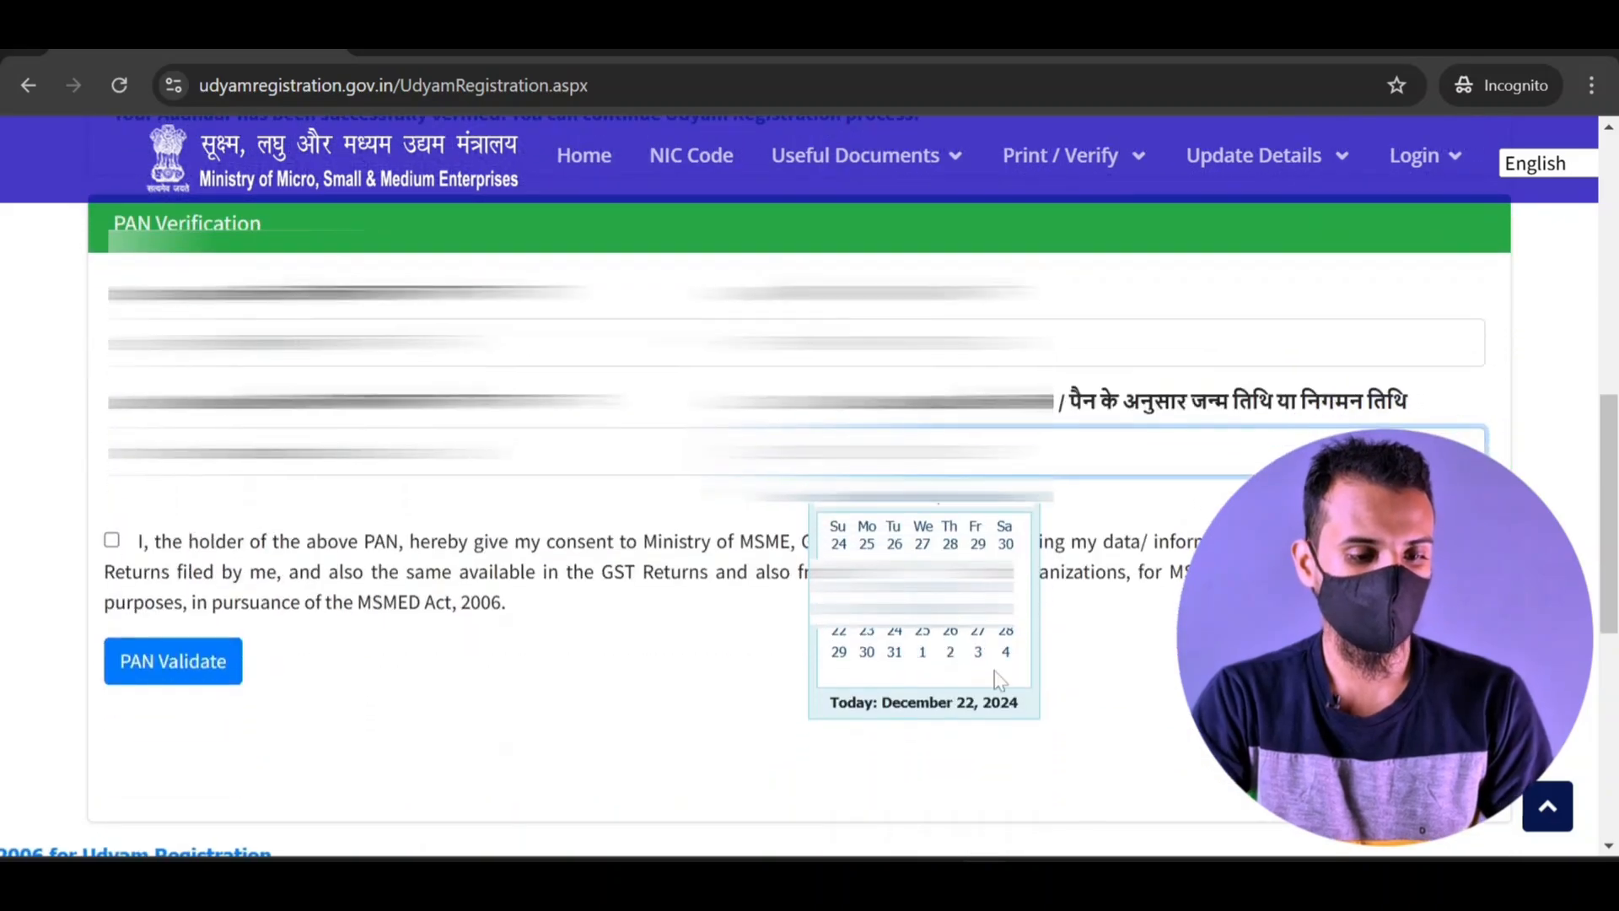
{"action": "left_click", "coordinate": [118, 522]}
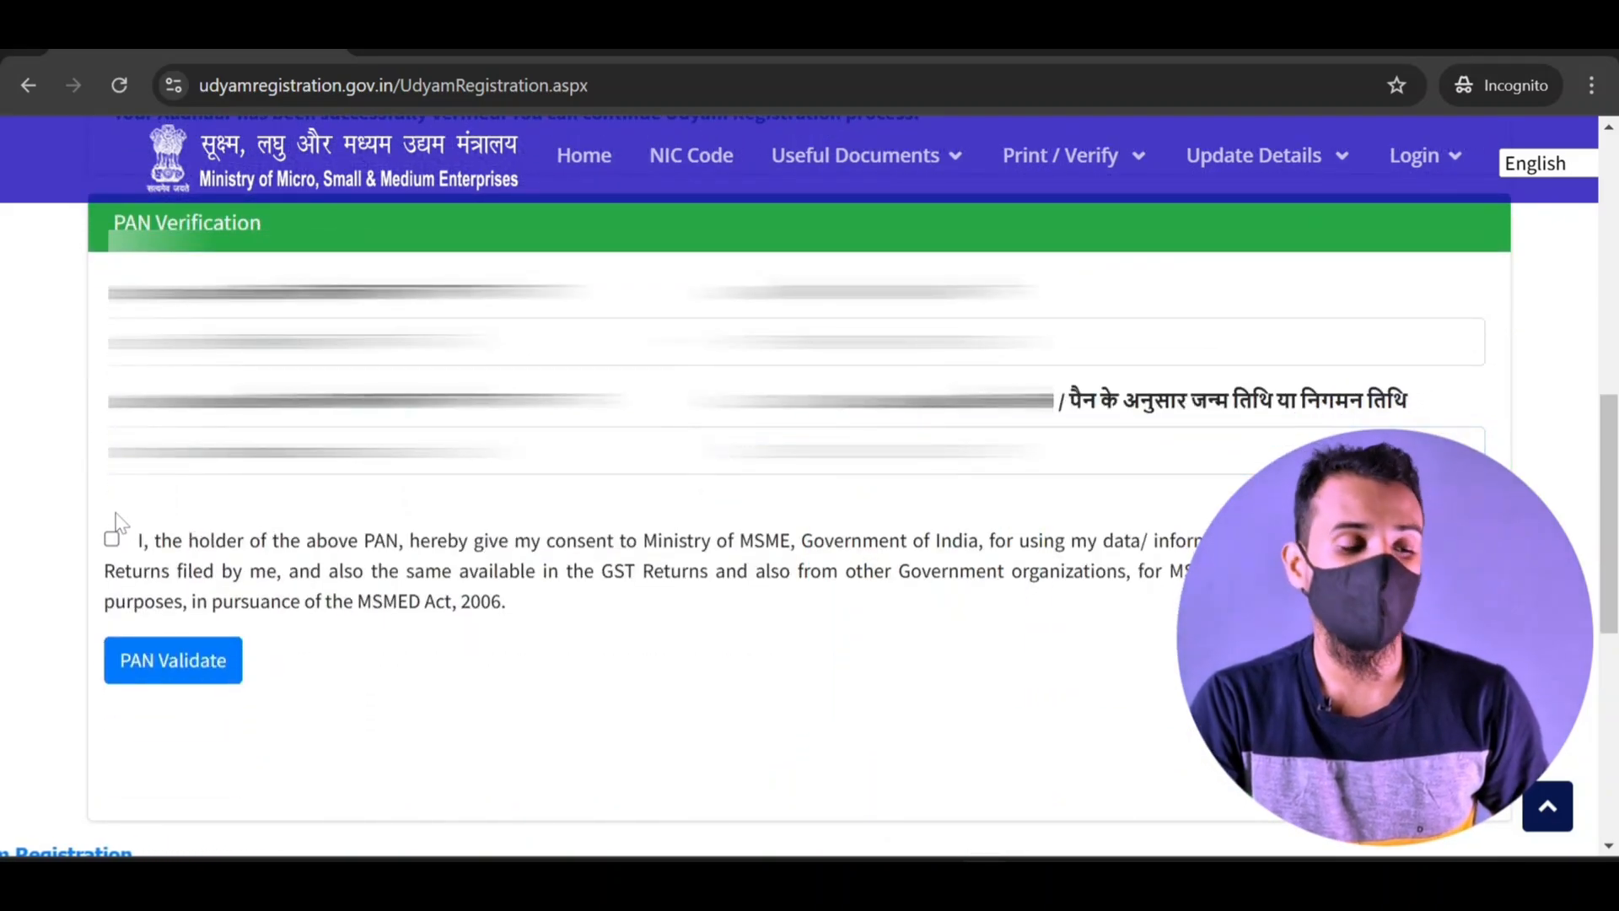
- Give PAN consent, validate the PAN details and continue the form
{"action": "left_click", "coordinate": [112, 538]}
{"action": "left_click", "coordinate": [164, 670]}
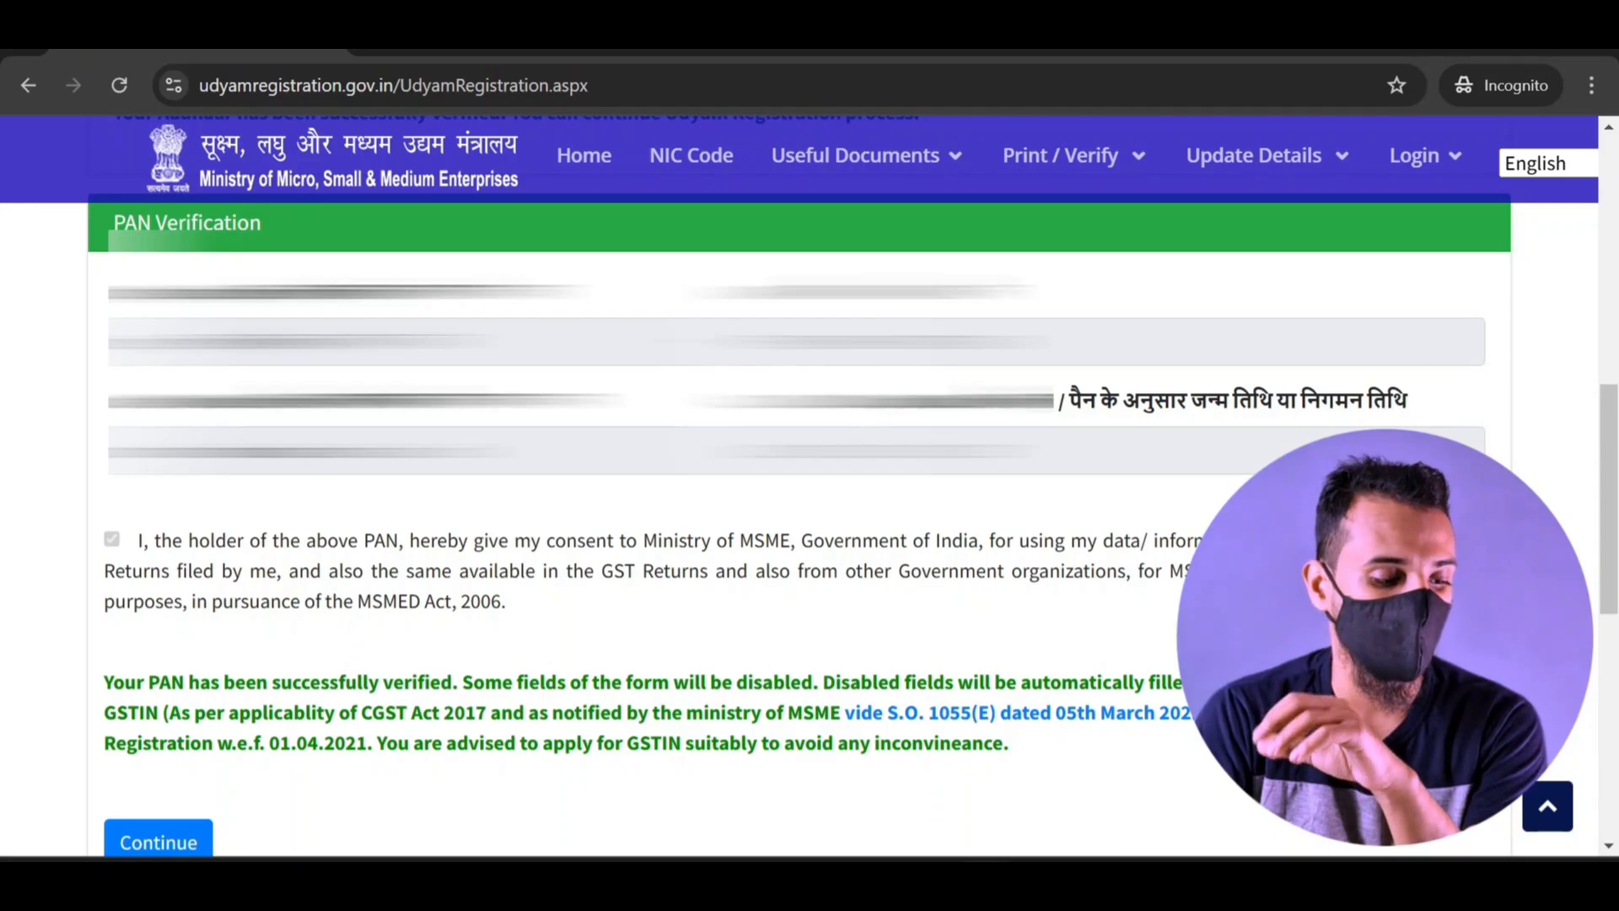
{"action": "scroll", "coordinate": [169, 675], "scroll_direction": "down", "scroll_amount": 2}
{"action": "left_click", "coordinate": [148, 662]}
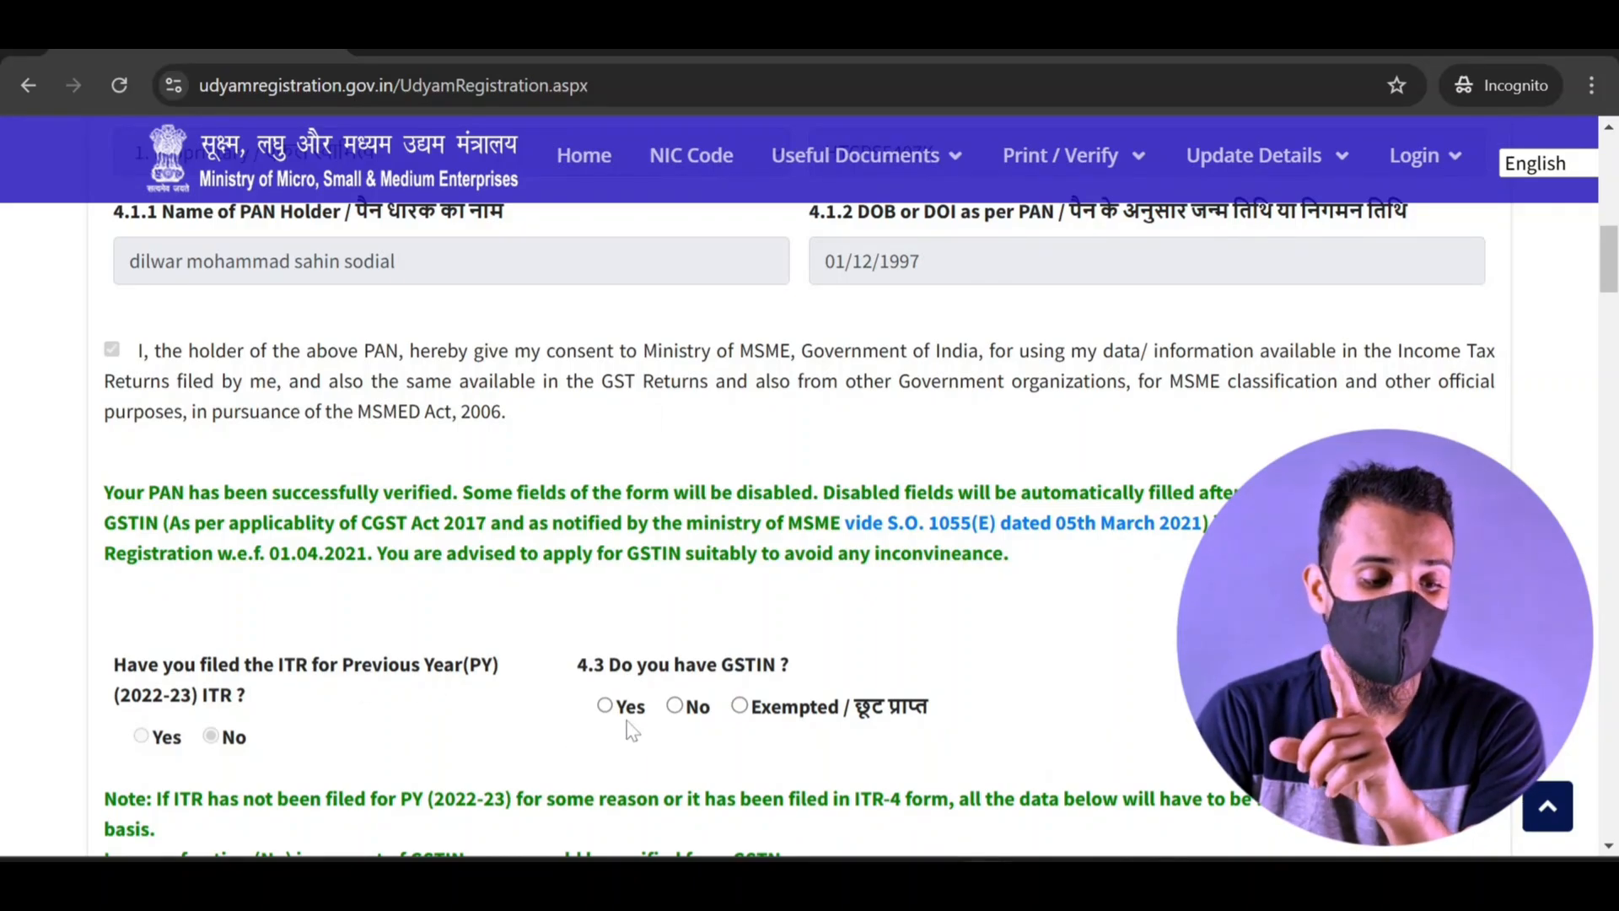
- Answer No to 'Do you have GSTIN?'
{"action": "left_click", "coordinate": [675, 706]}
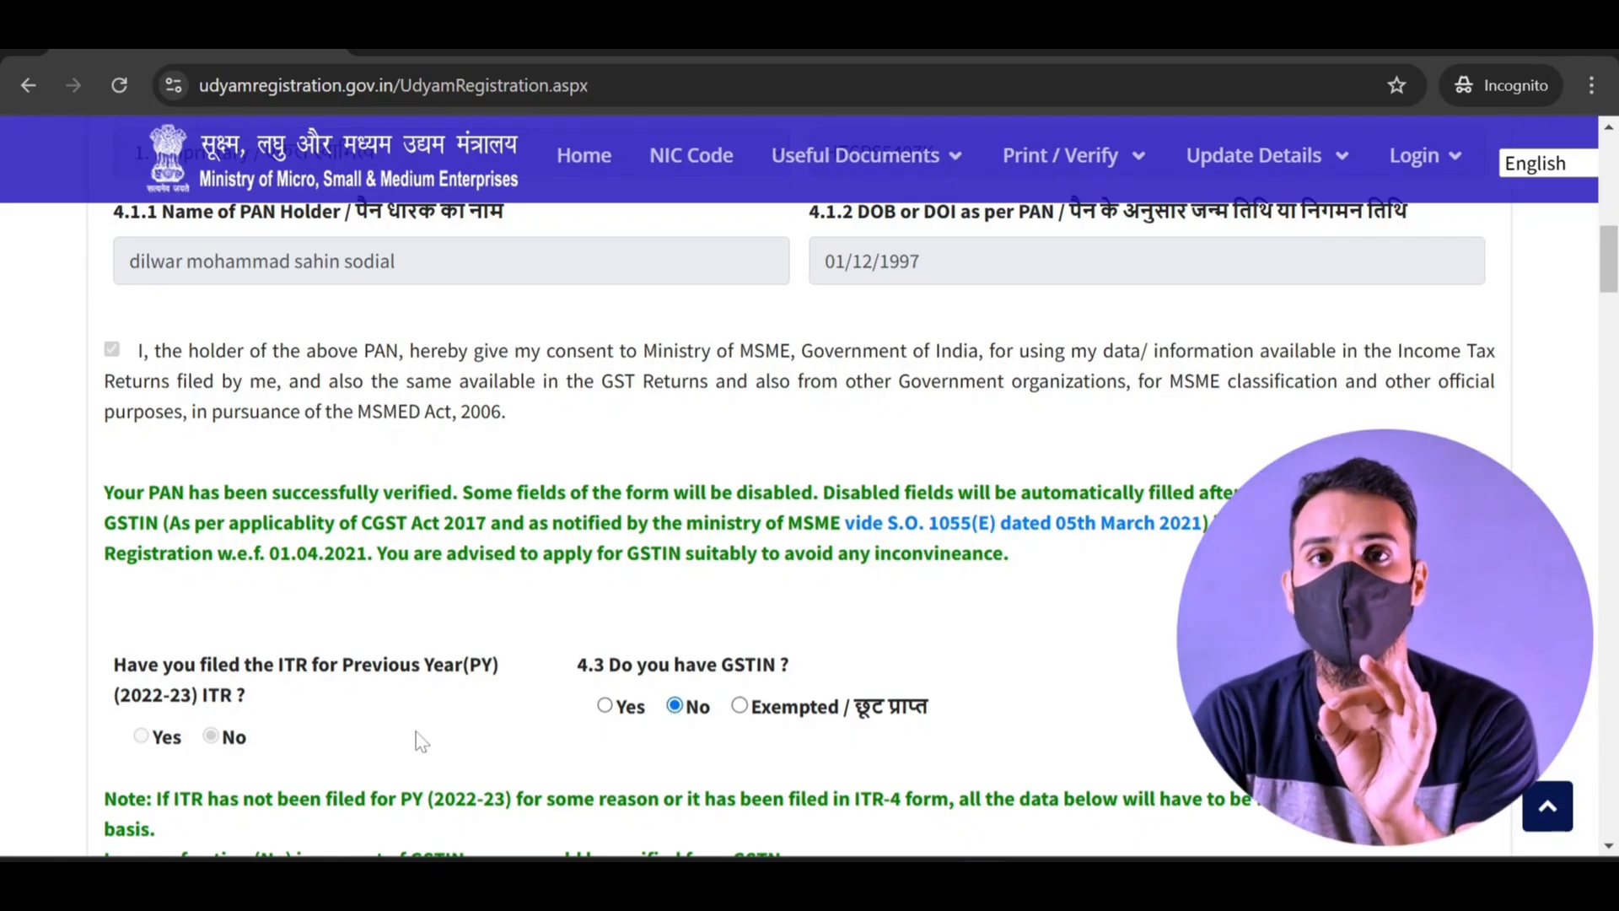
{"action": "scroll", "coordinate": [420, 741], "scroll_direction": "down", "scroll_amount": 3}
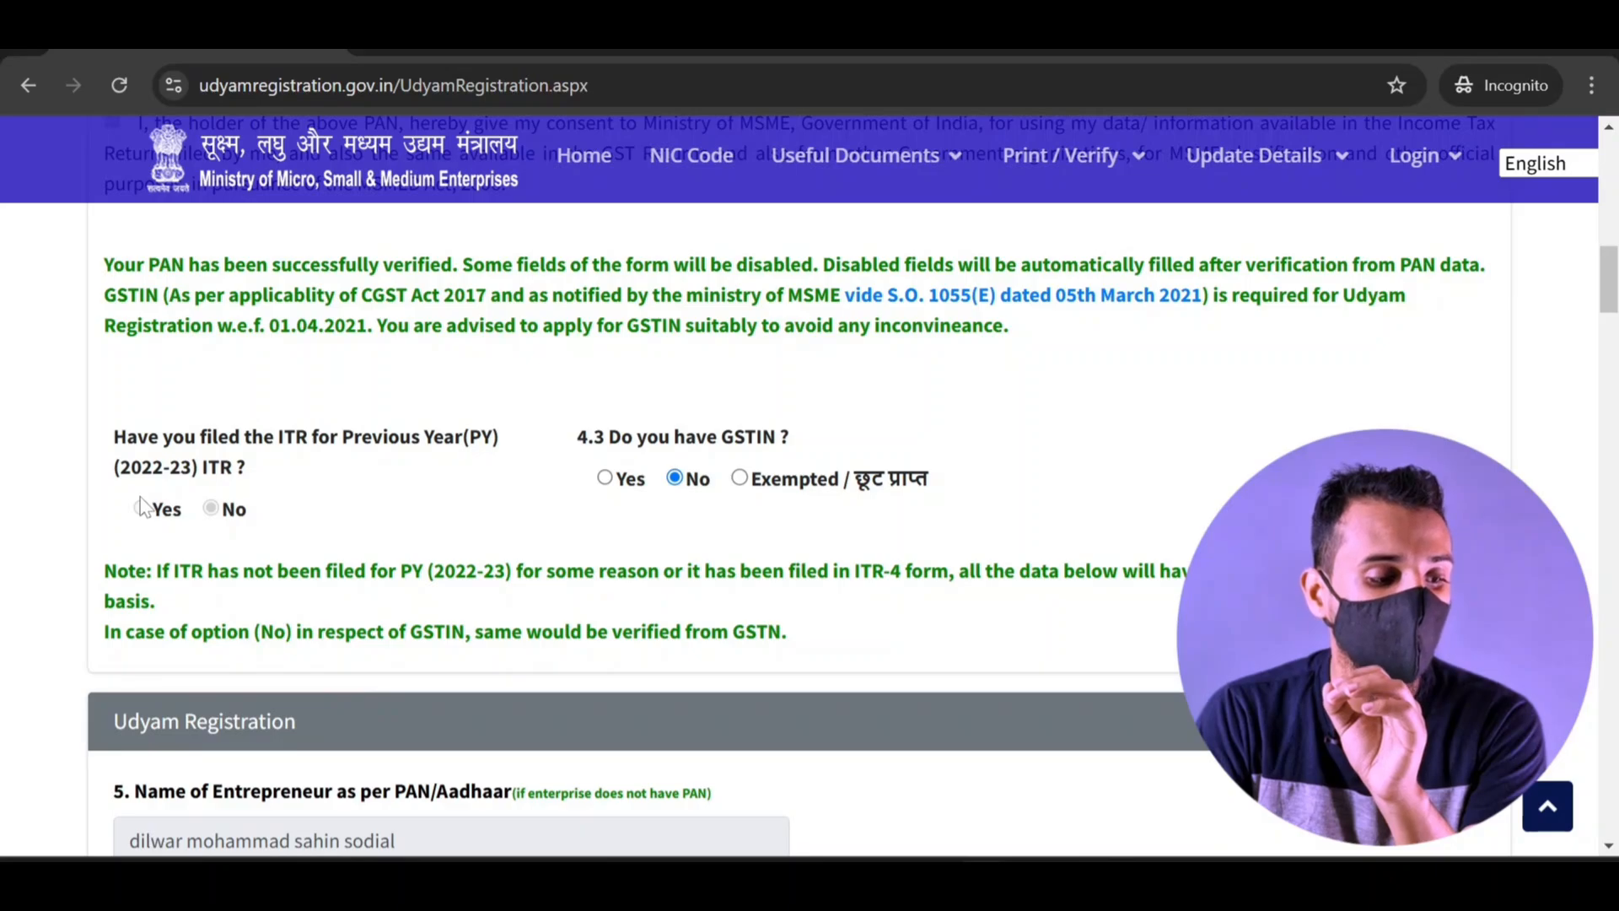
{"action": "left_click_drag", "start_coordinate": [141, 506], "coordinate": [258, 526]}
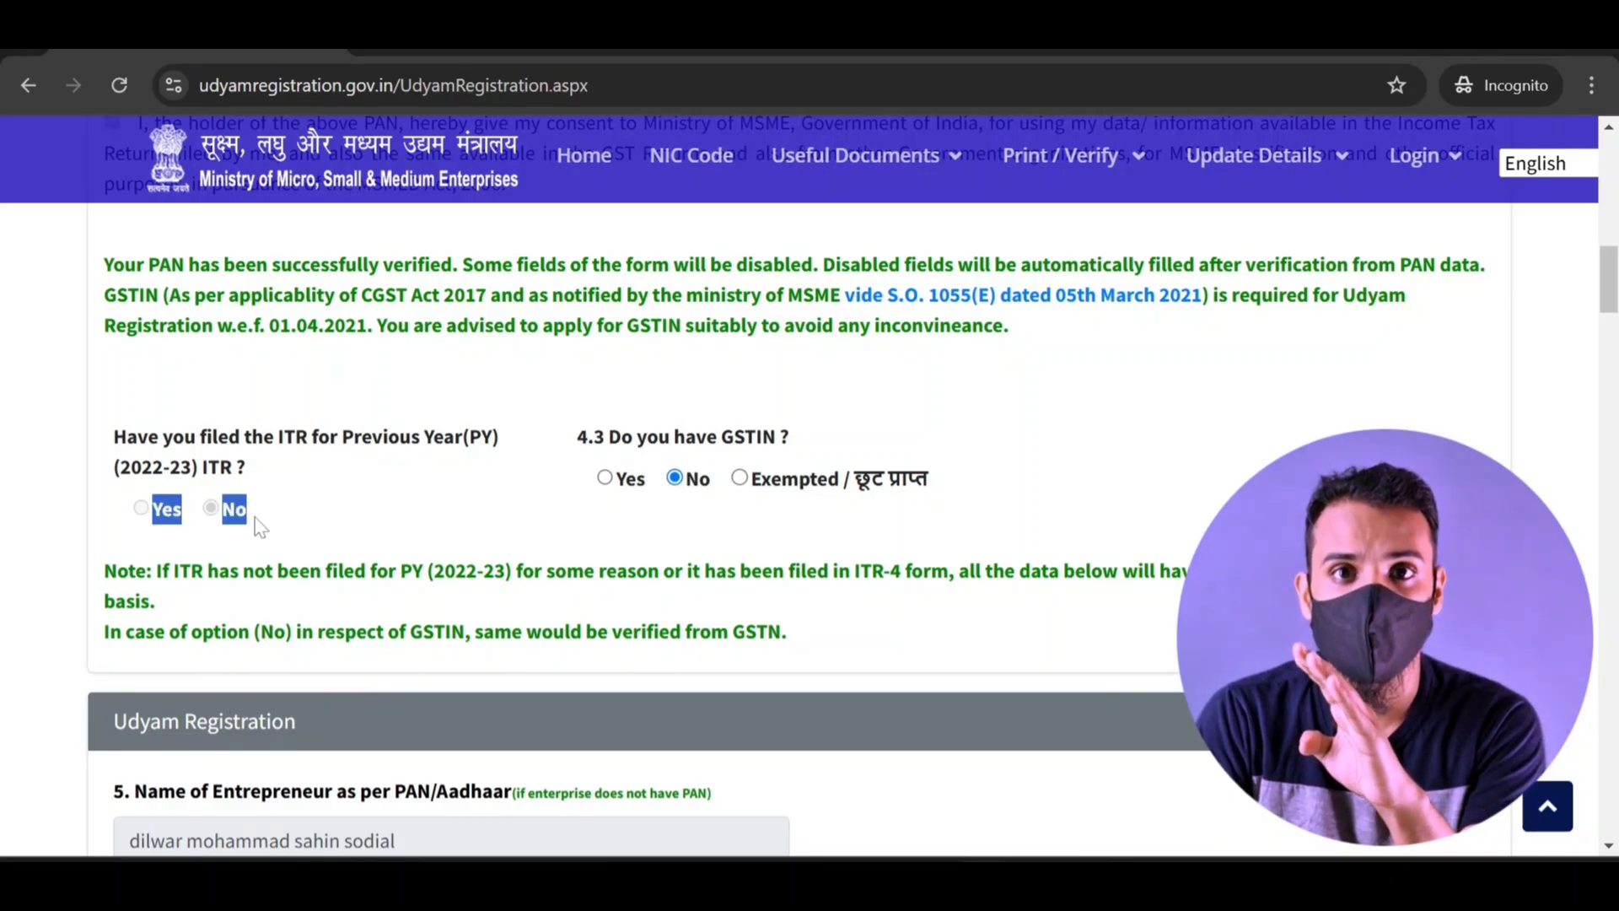
{"action": "left_click", "coordinate": [320, 532]}
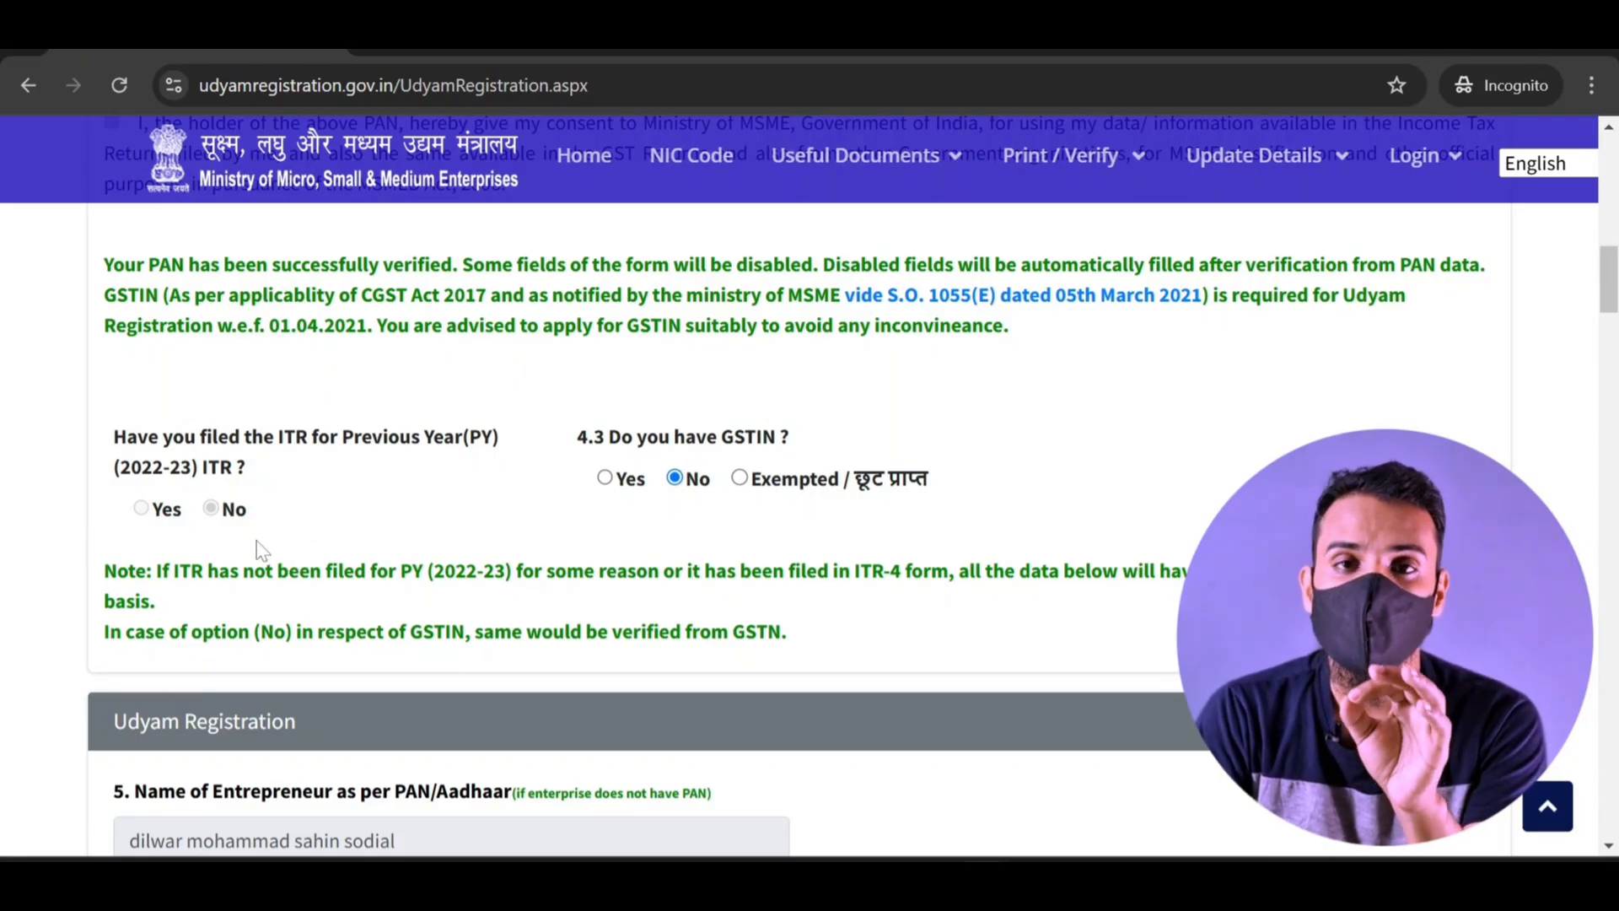
{"action": "scroll", "coordinate": [238, 541], "scroll_direction": "down", "scroll_amount": 2}
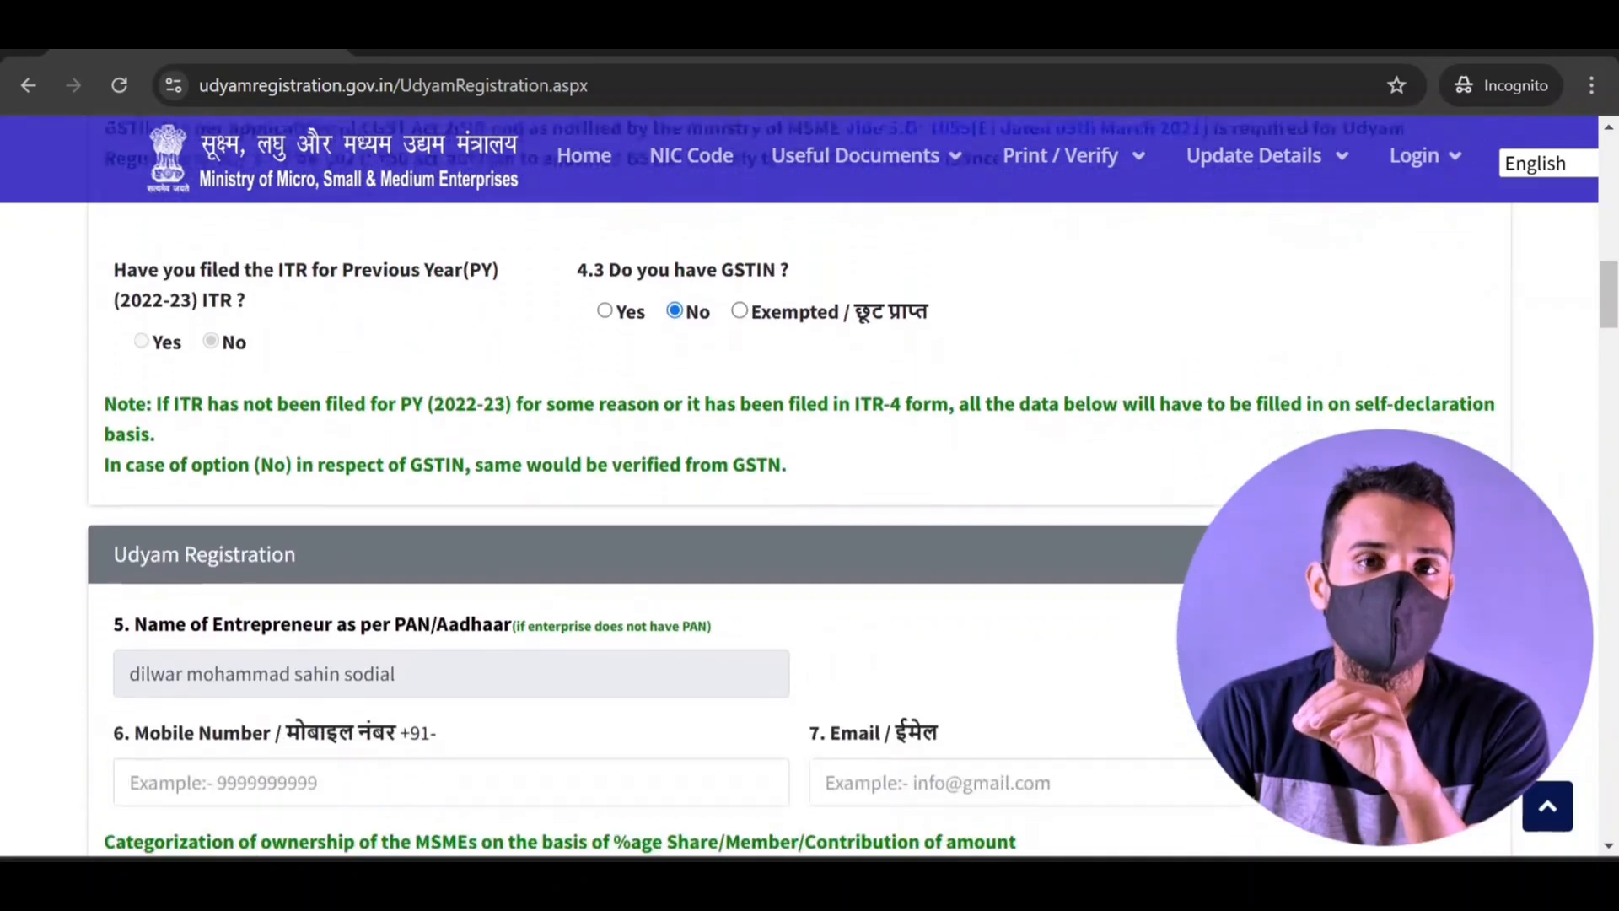
- Fill in the mobile number and the entrepreneur's e-mail address in field 7
{"action": "left_click_drag", "start_coordinate": [98, 523], "coordinate": [318, 553]}
{"action": "scroll", "coordinate": [317, 557], "scroll_direction": "down", "scroll_amount": 2}
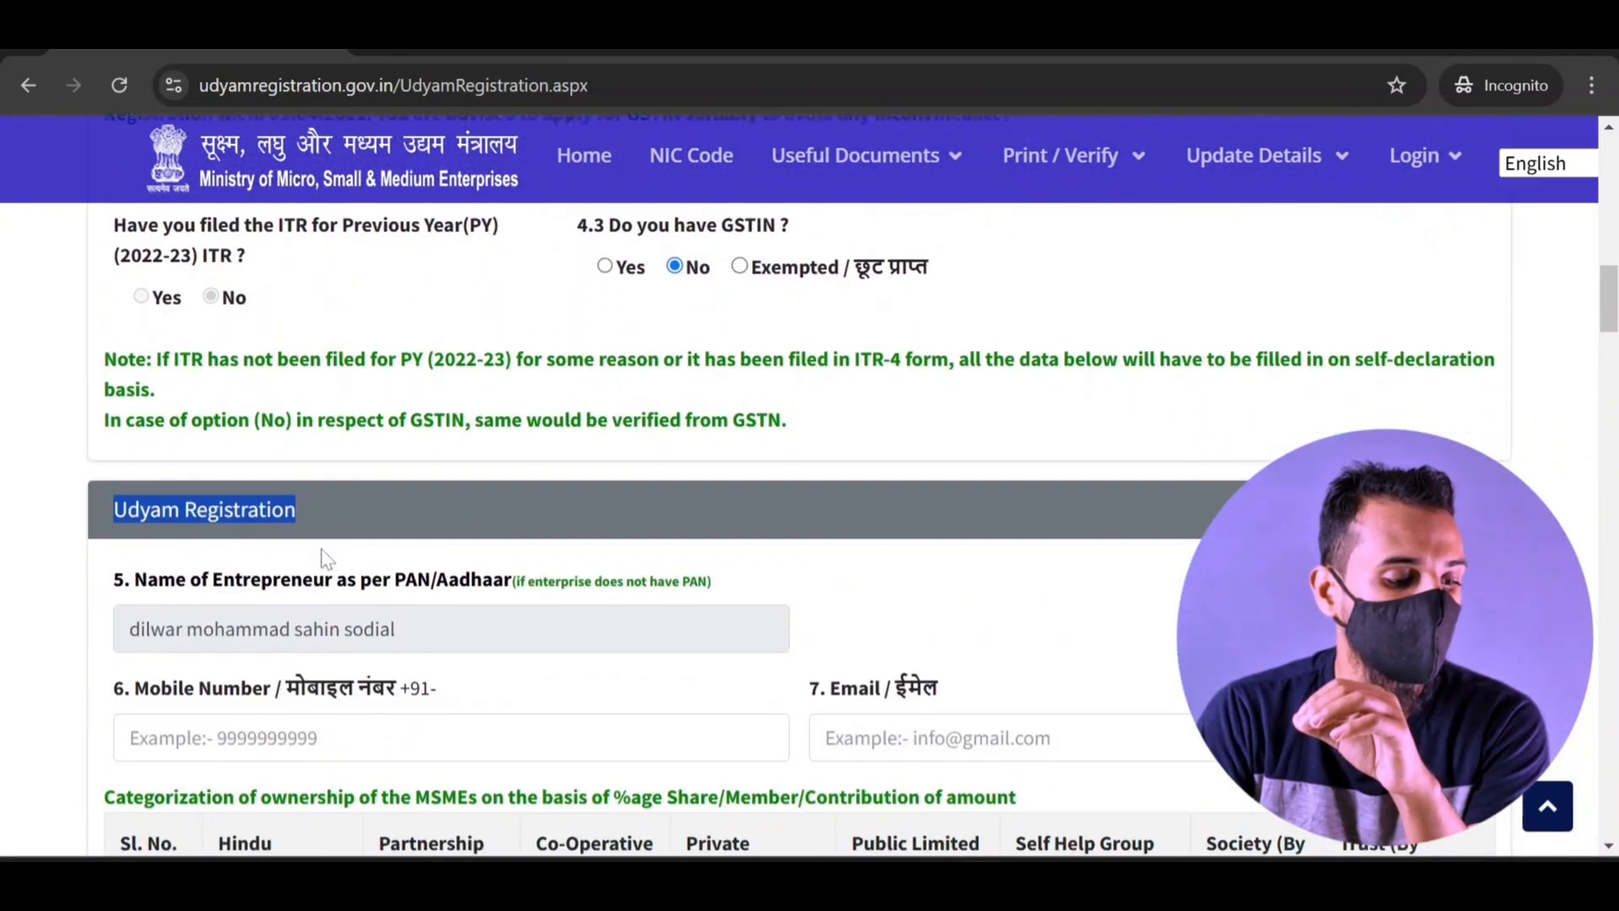
{"action": "left_click_drag", "start_coordinate": [109, 488], "coordinate": [431, 482]}
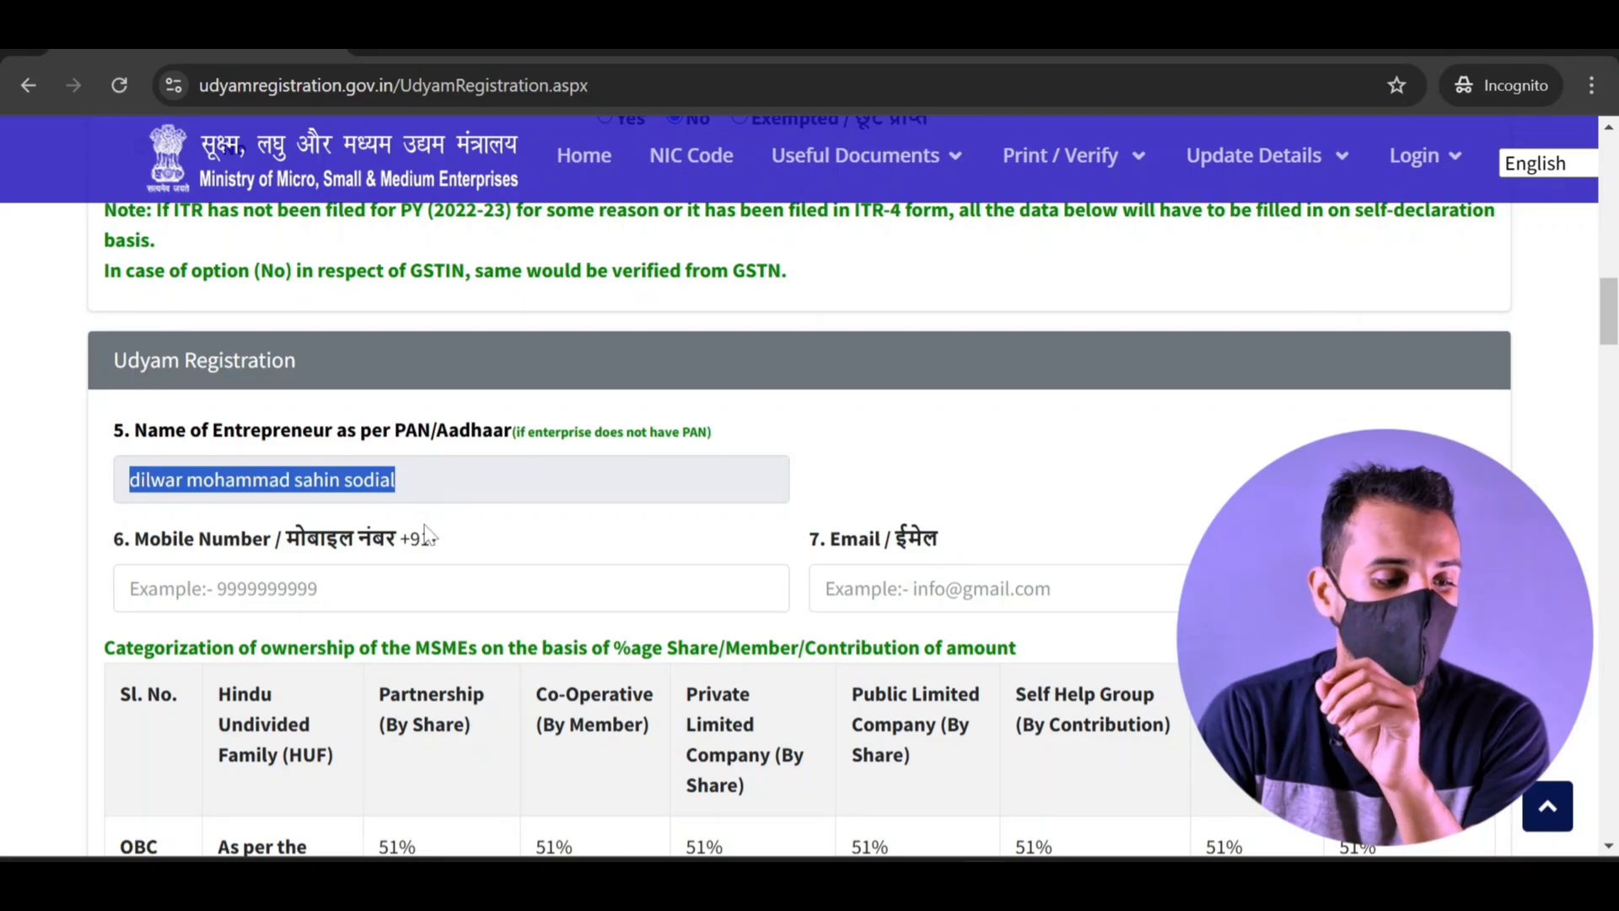
{"action": "scroll", "coordinate": [431, 537], "scroll_direction": "up", "scroll_amount": 1}
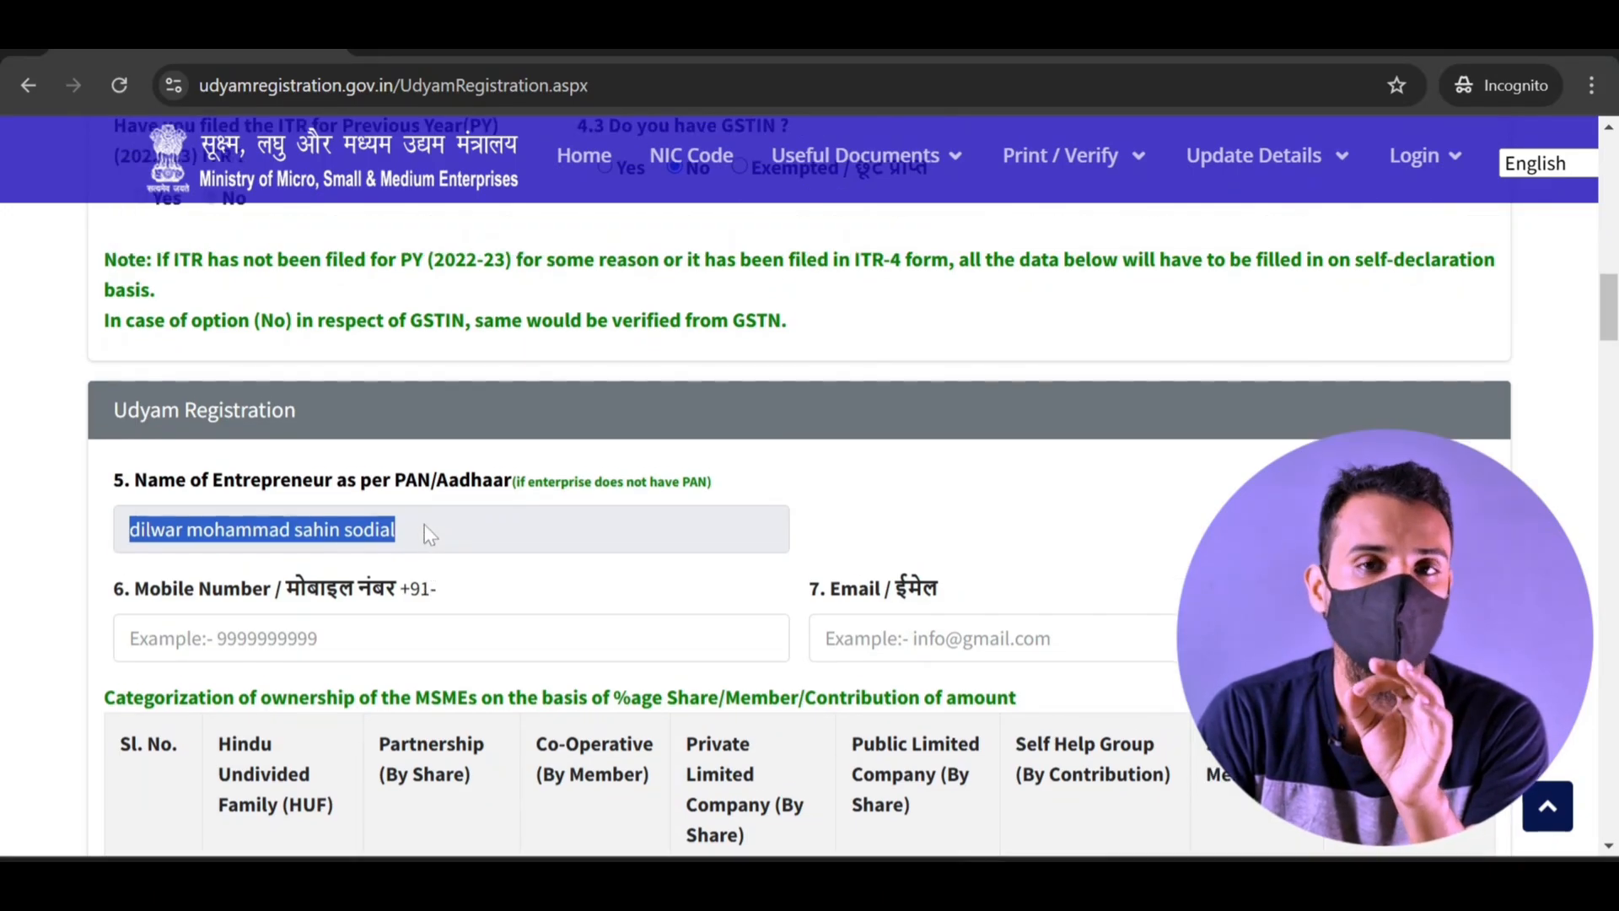
{"action": "scroll", "coordinate": [430, 534], "scroll_direction": "down", "scroll_amount": 1}
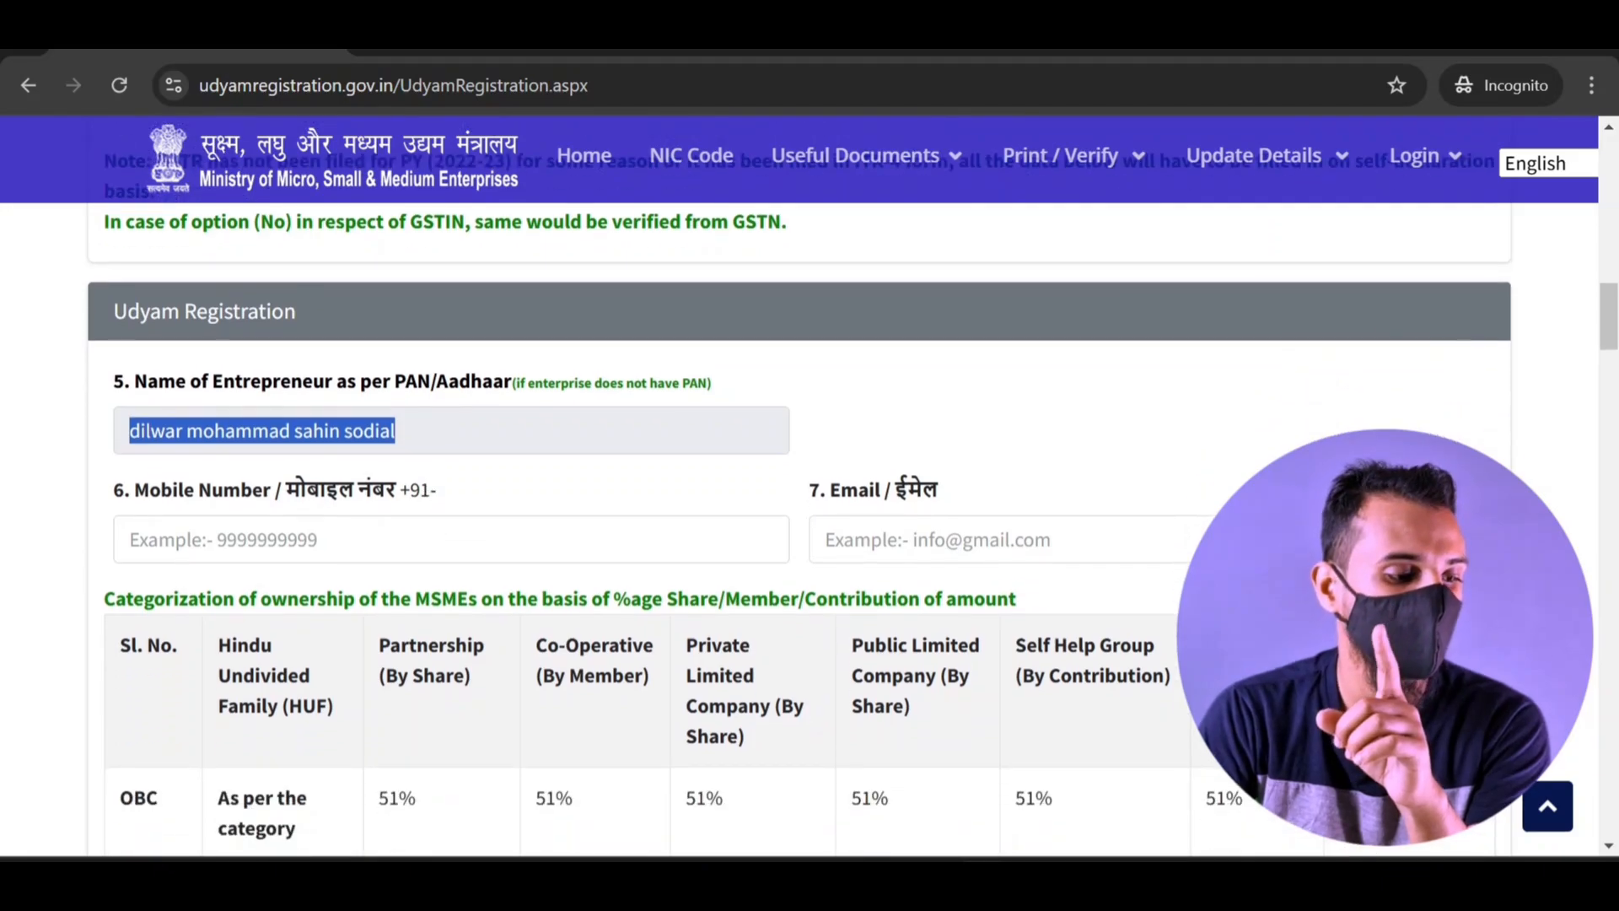
{"action": "left_click", "coordinate": [271, 537]}
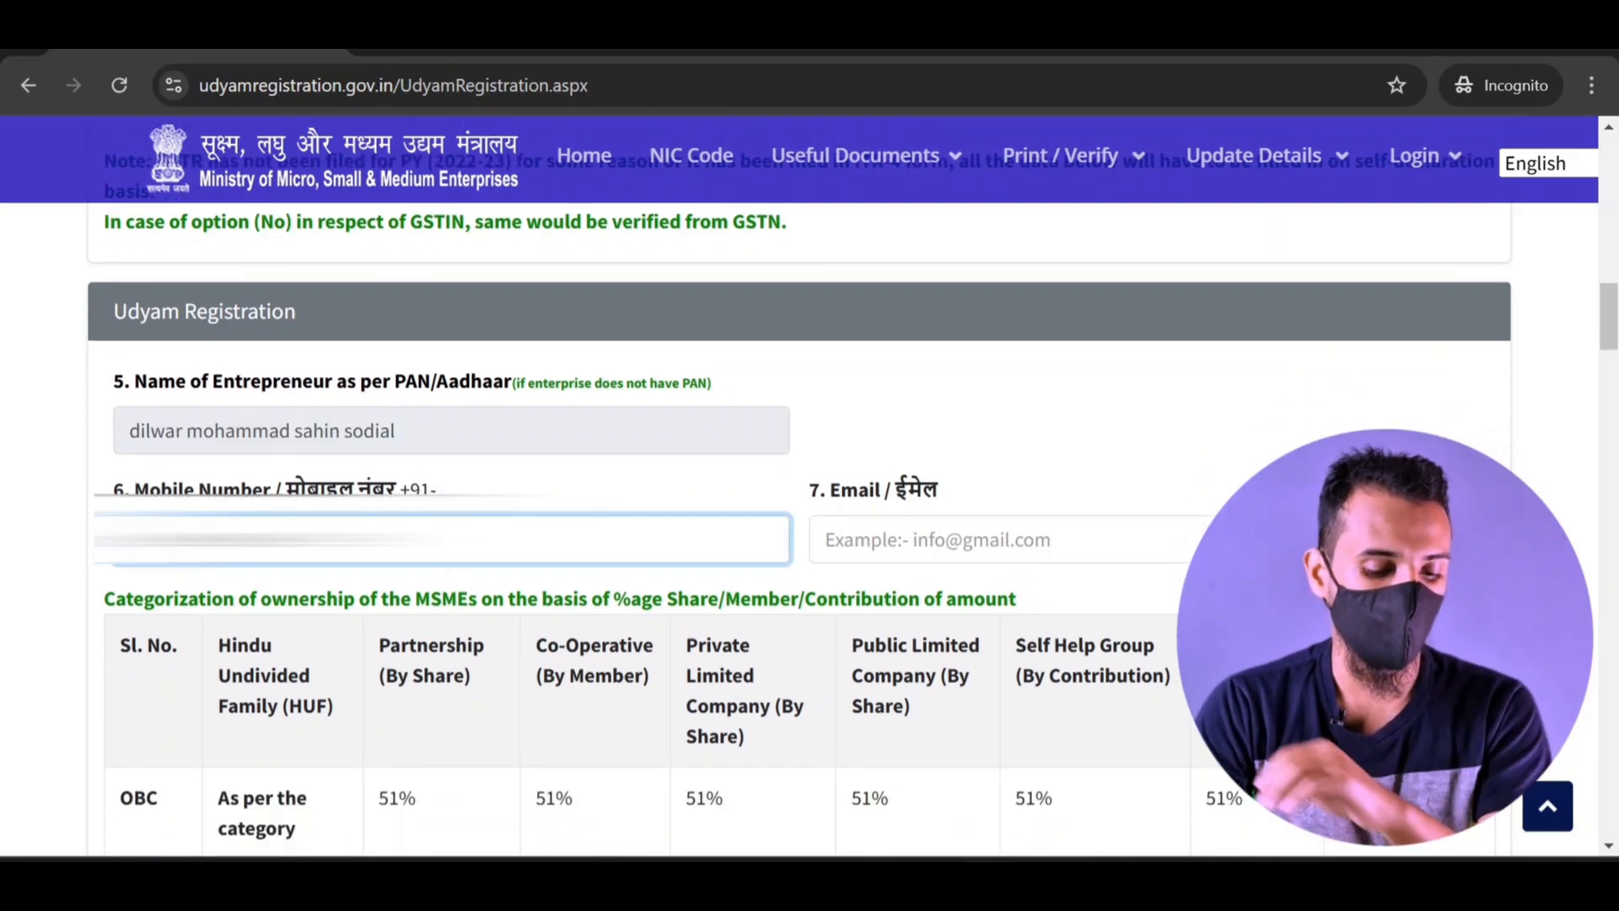
{"action": "left_click", "coordinate": [928, 540]}
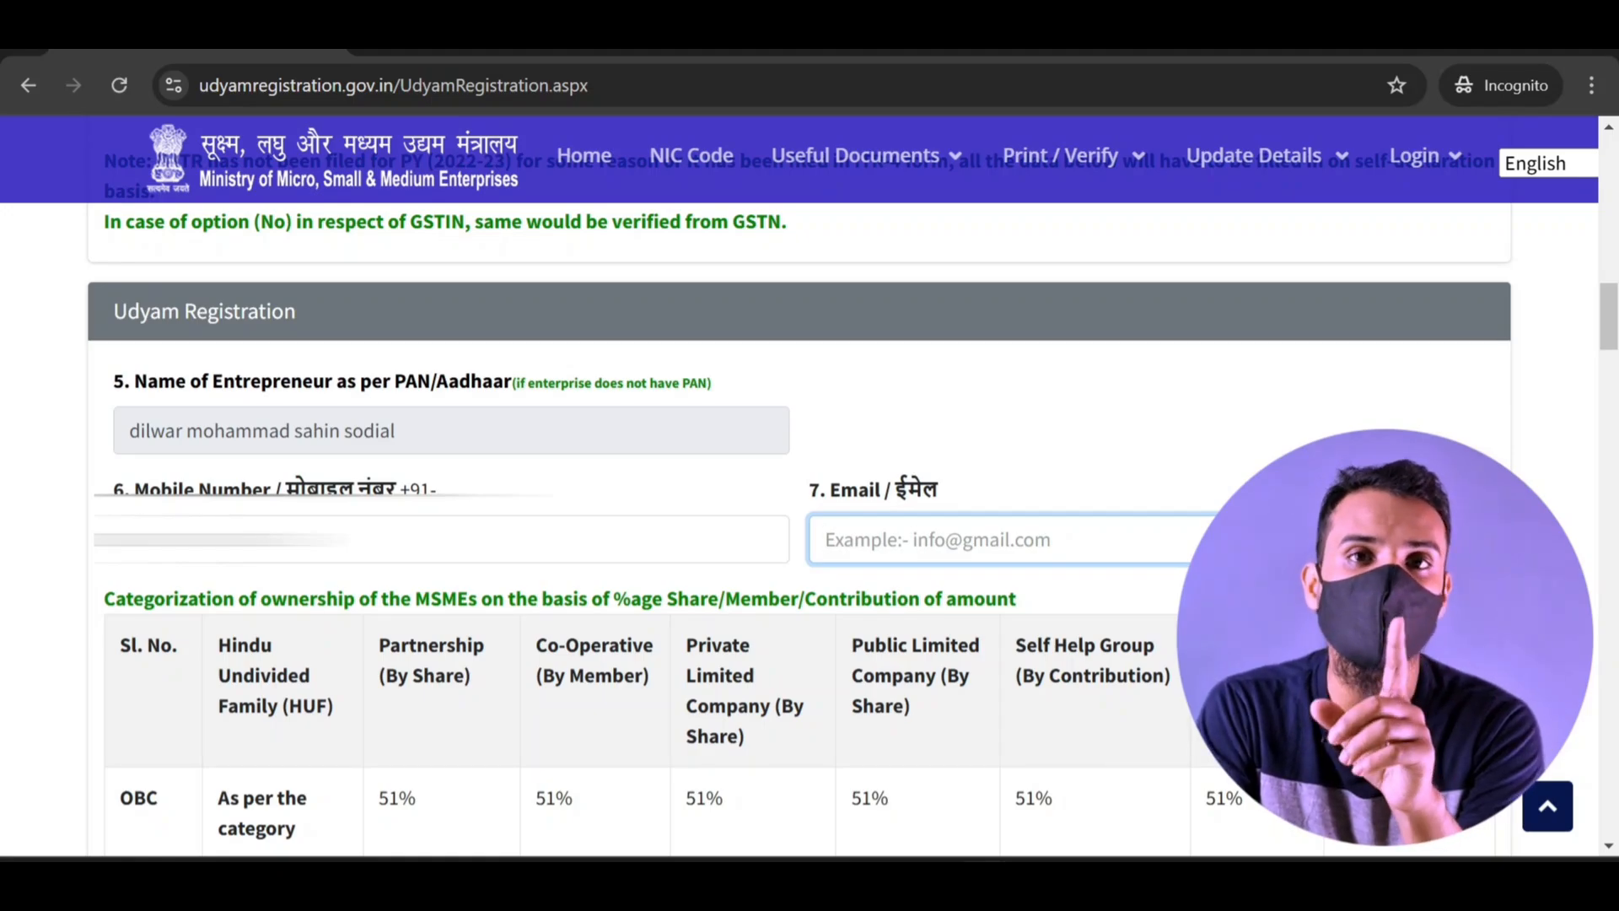
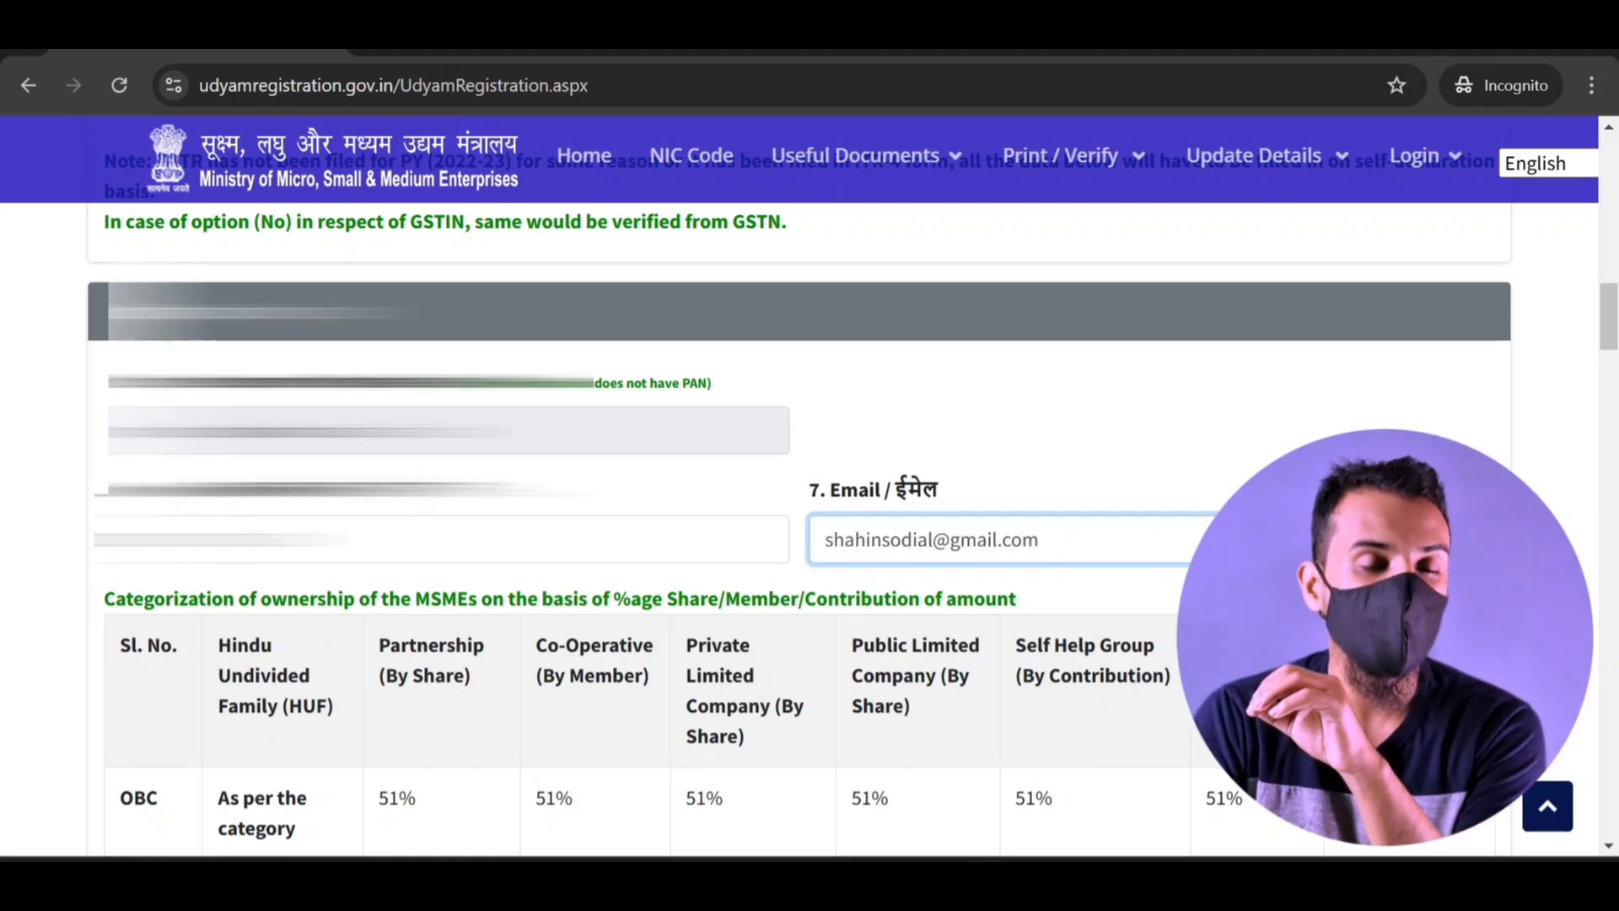
{"action": "scroll", "coordinate": [238, 549], "scroll_direction": "down", "scroll_amount": 8}
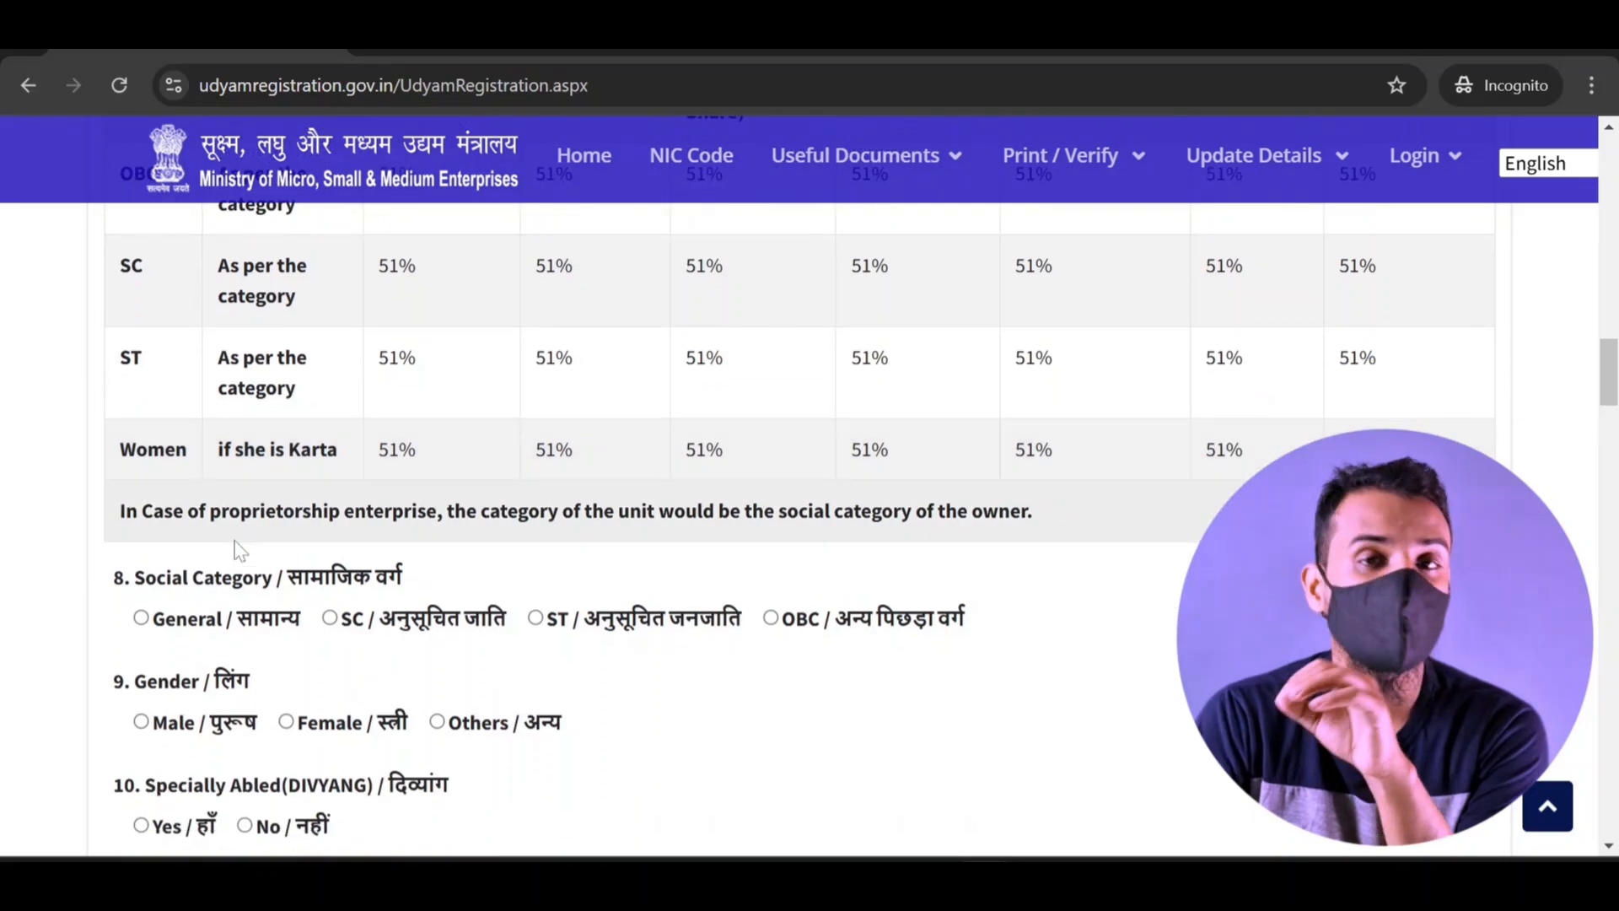
- Choose General social category, Male gender and No for Specially Abled (DIVYANG)
{"action": "scroll", "coordinate": [239, 549], "scroll_direction": "down", "scroll_amount": 1}
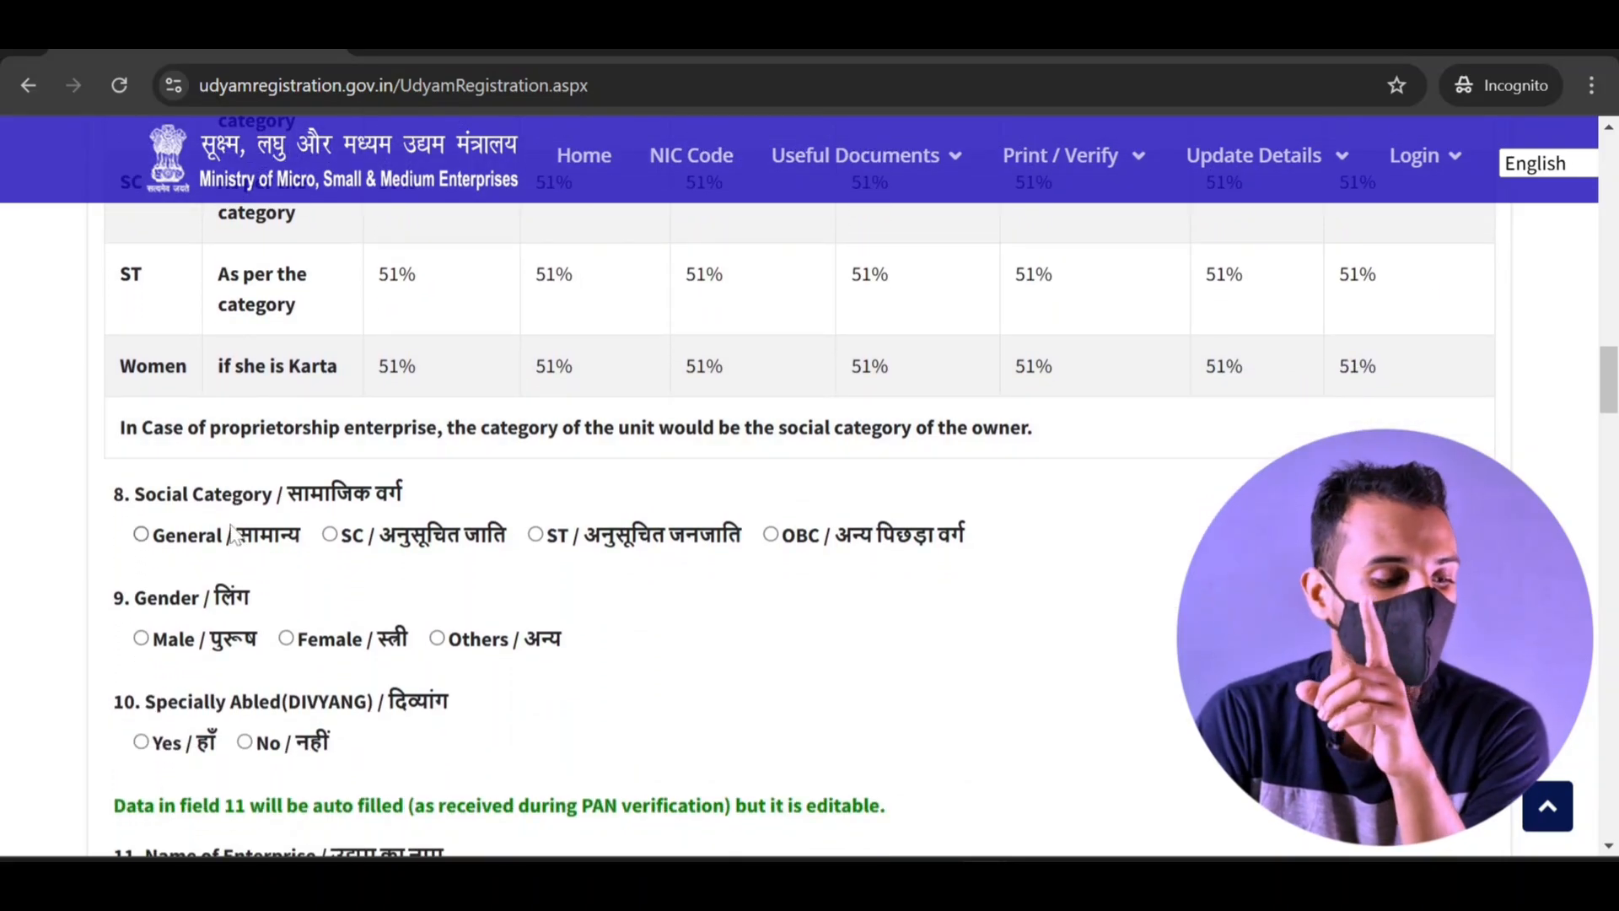
{"action": "left_click", "coordinate": [142, 537]}
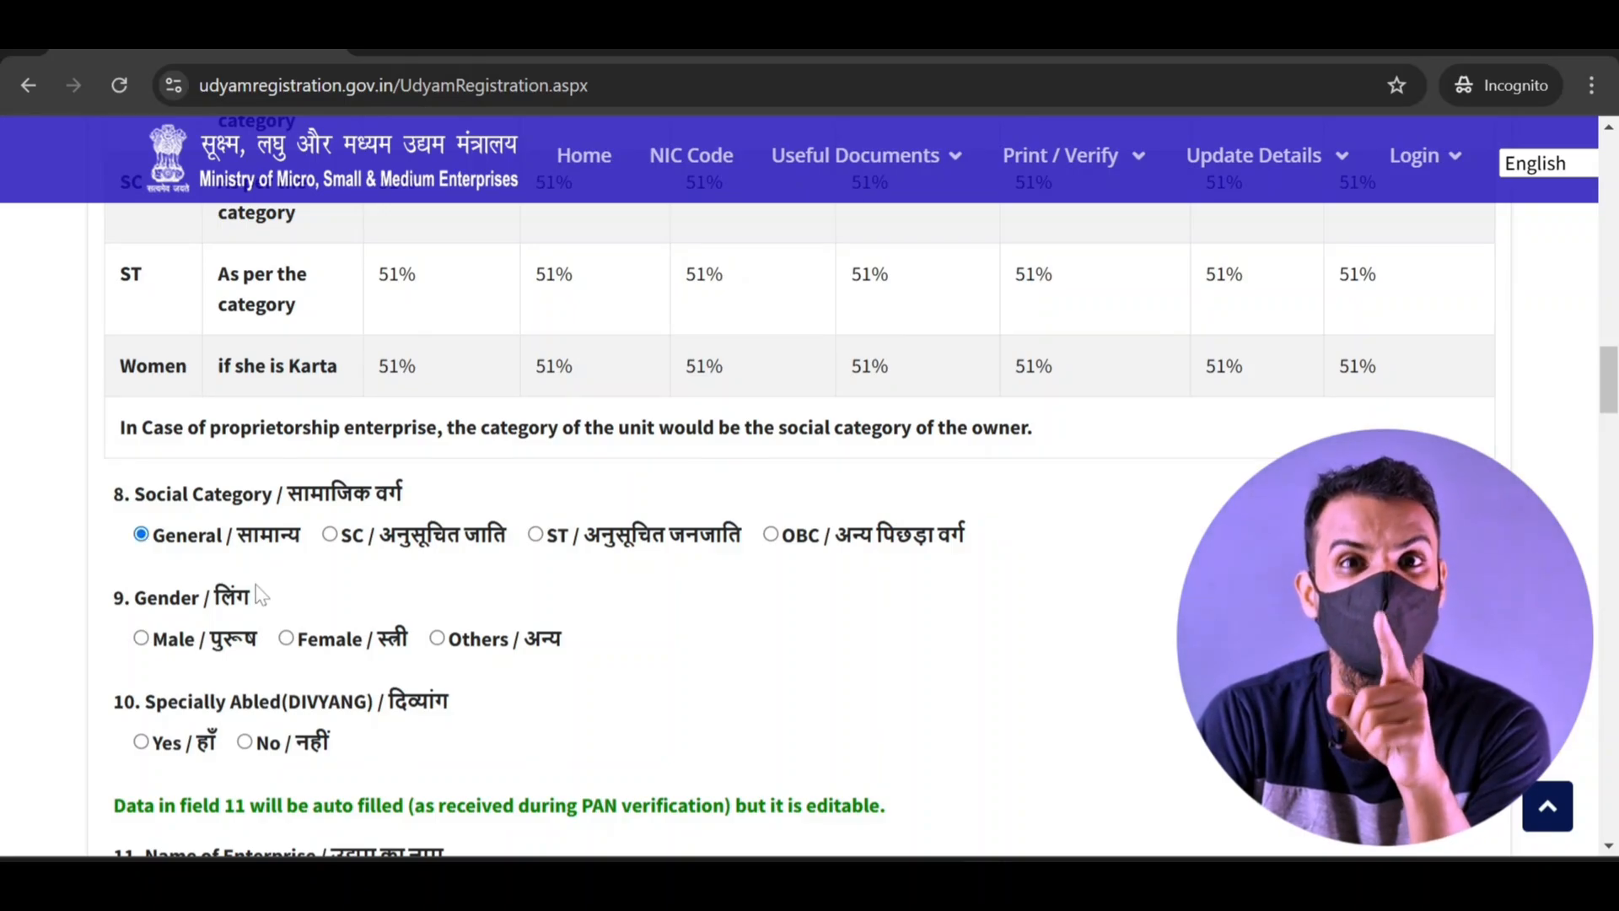
{"action": "scroll", "coordinate": [261, 595], "scroll_direction": "down", "scroll_amount": 1}
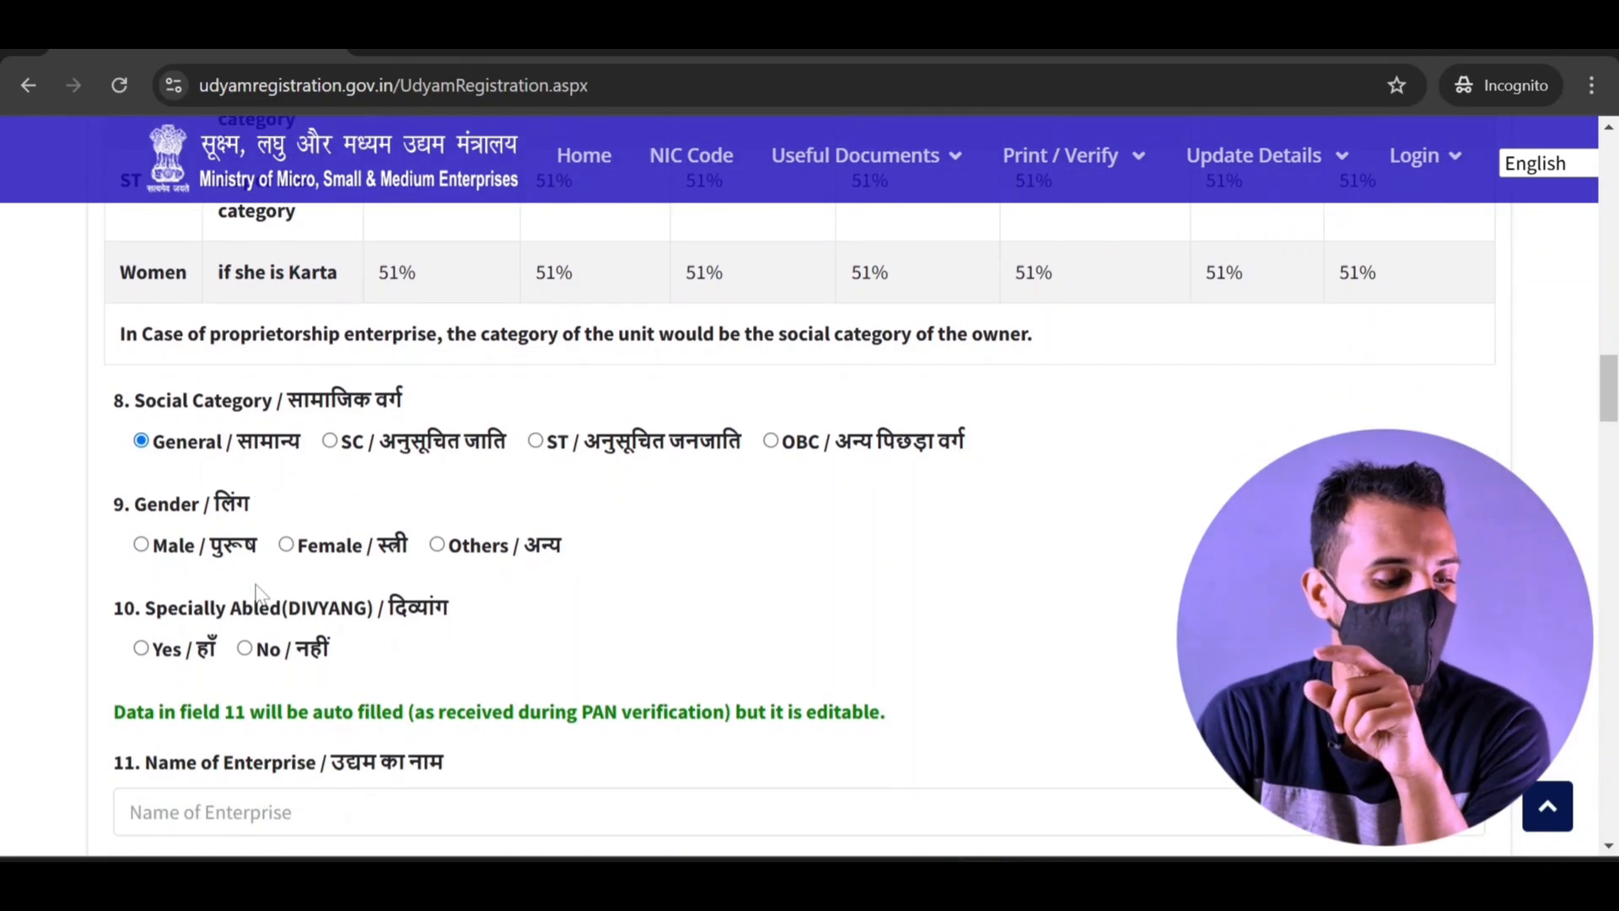
{"action": "left_click", "coordinate": [141, 520]}
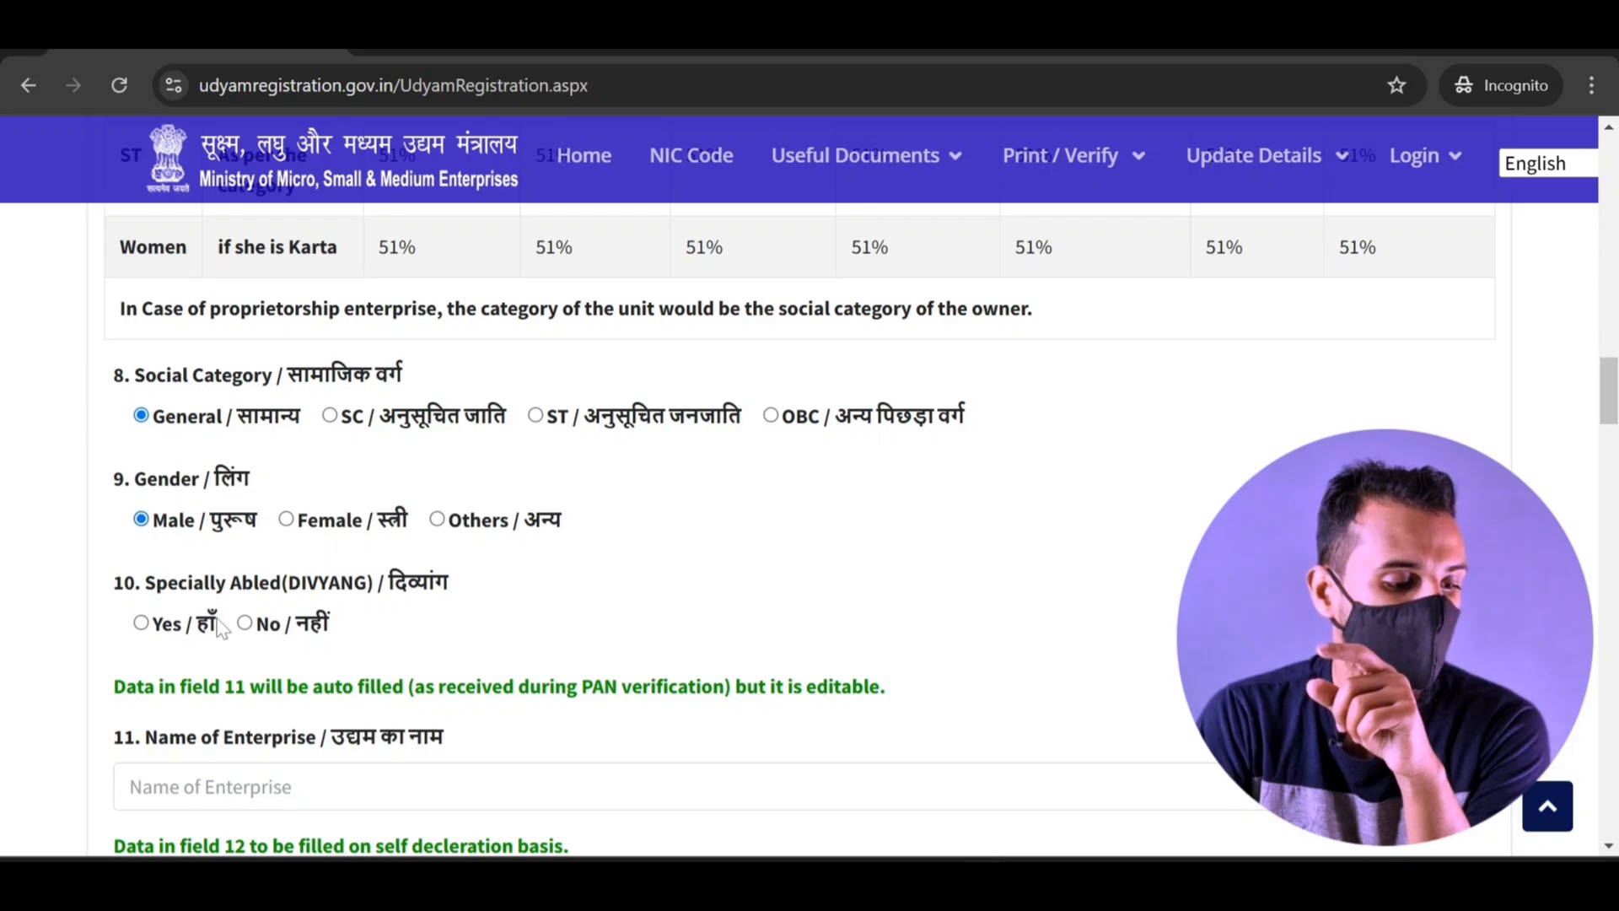
{"action": "scroll", "coordinate": [143, 535], "scroll_direction": "down", "scroll_amount": 1}
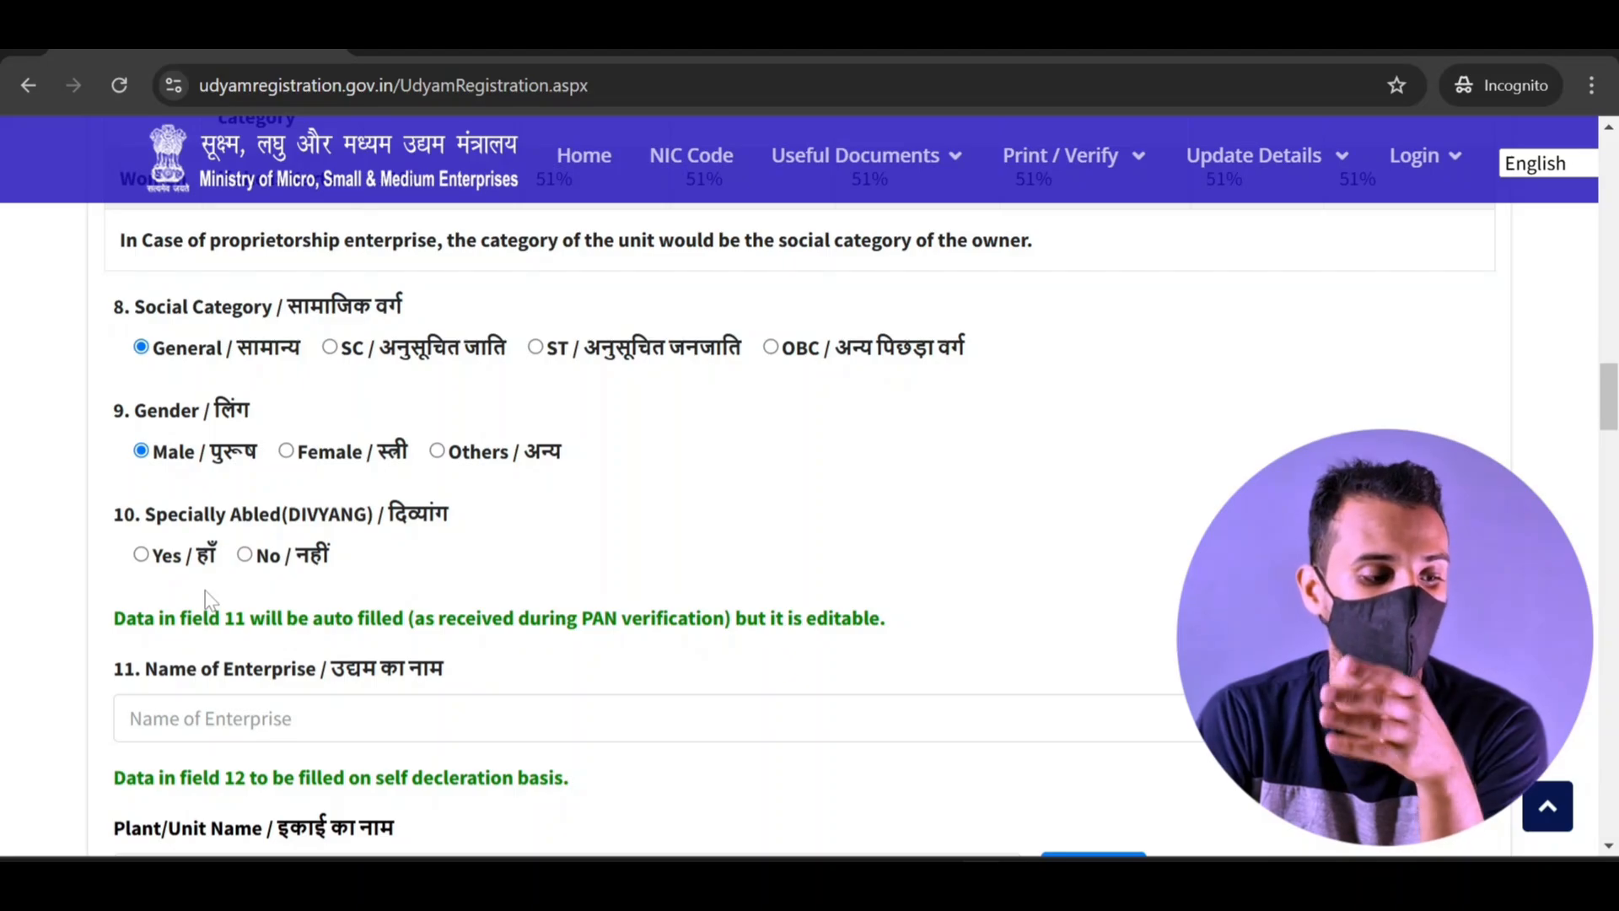
{"action": "left_click", "coordinate": [245, 554]}
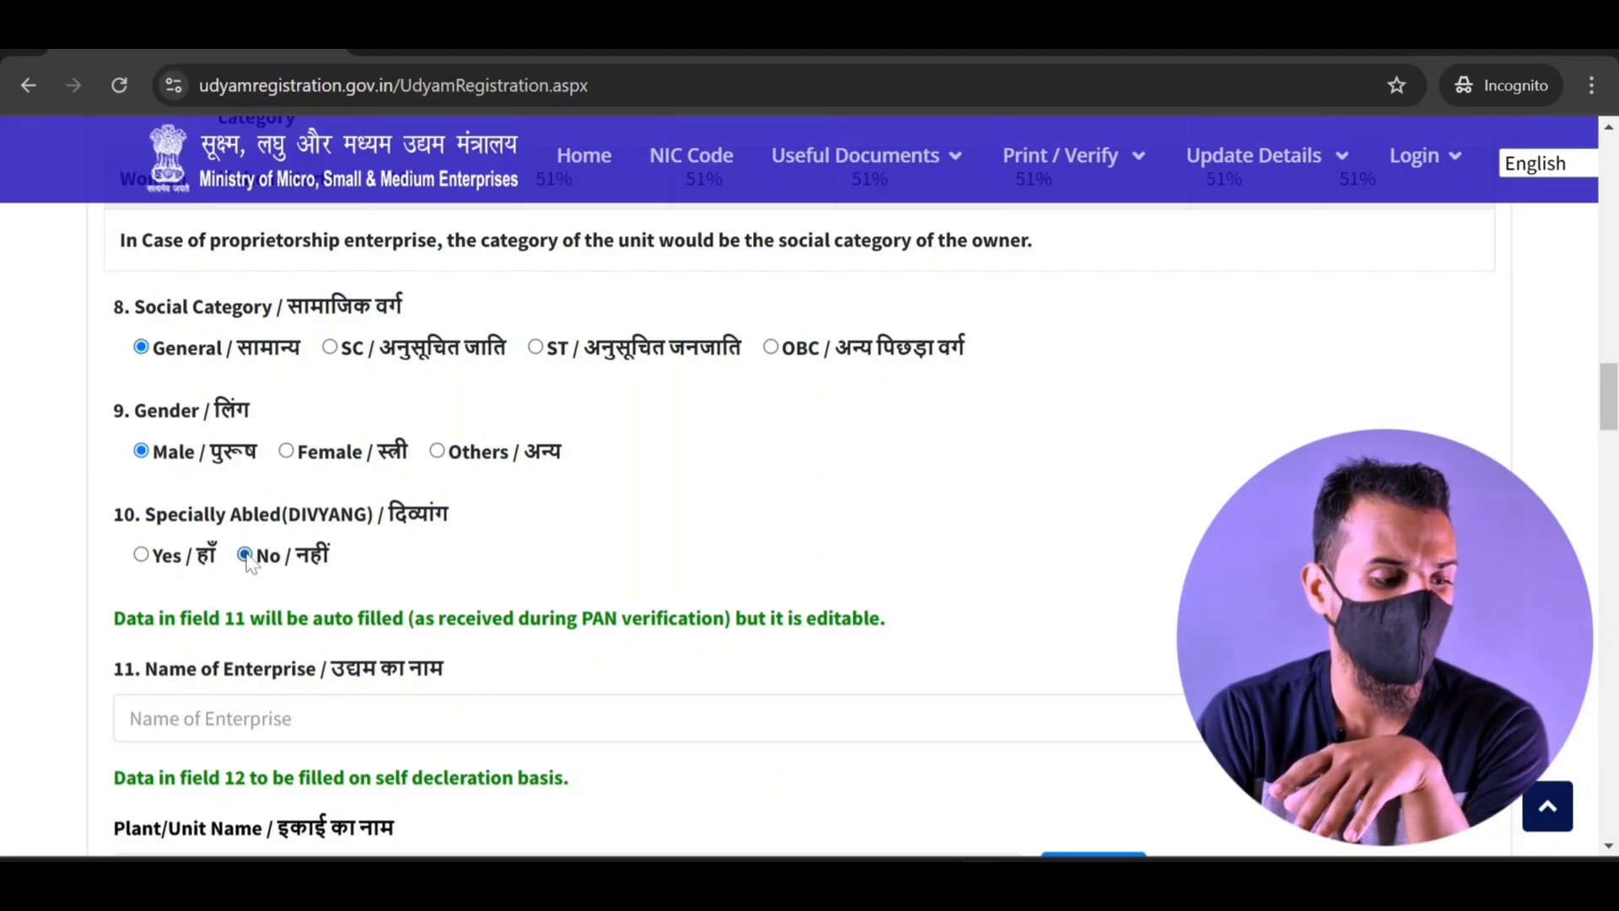
{"action": "scroll", "coordinate": [315, 608], "scroll_direction": "down", "scroll_amount": 1}
{"action": "scroll", "coordinate": [314, 608], "scroll_direction": "down", "scroll_amount": 2}
{"action": "scroll", "coordinate": [333, 591], "scroll_direction": "down", "scroll_amount": 1}
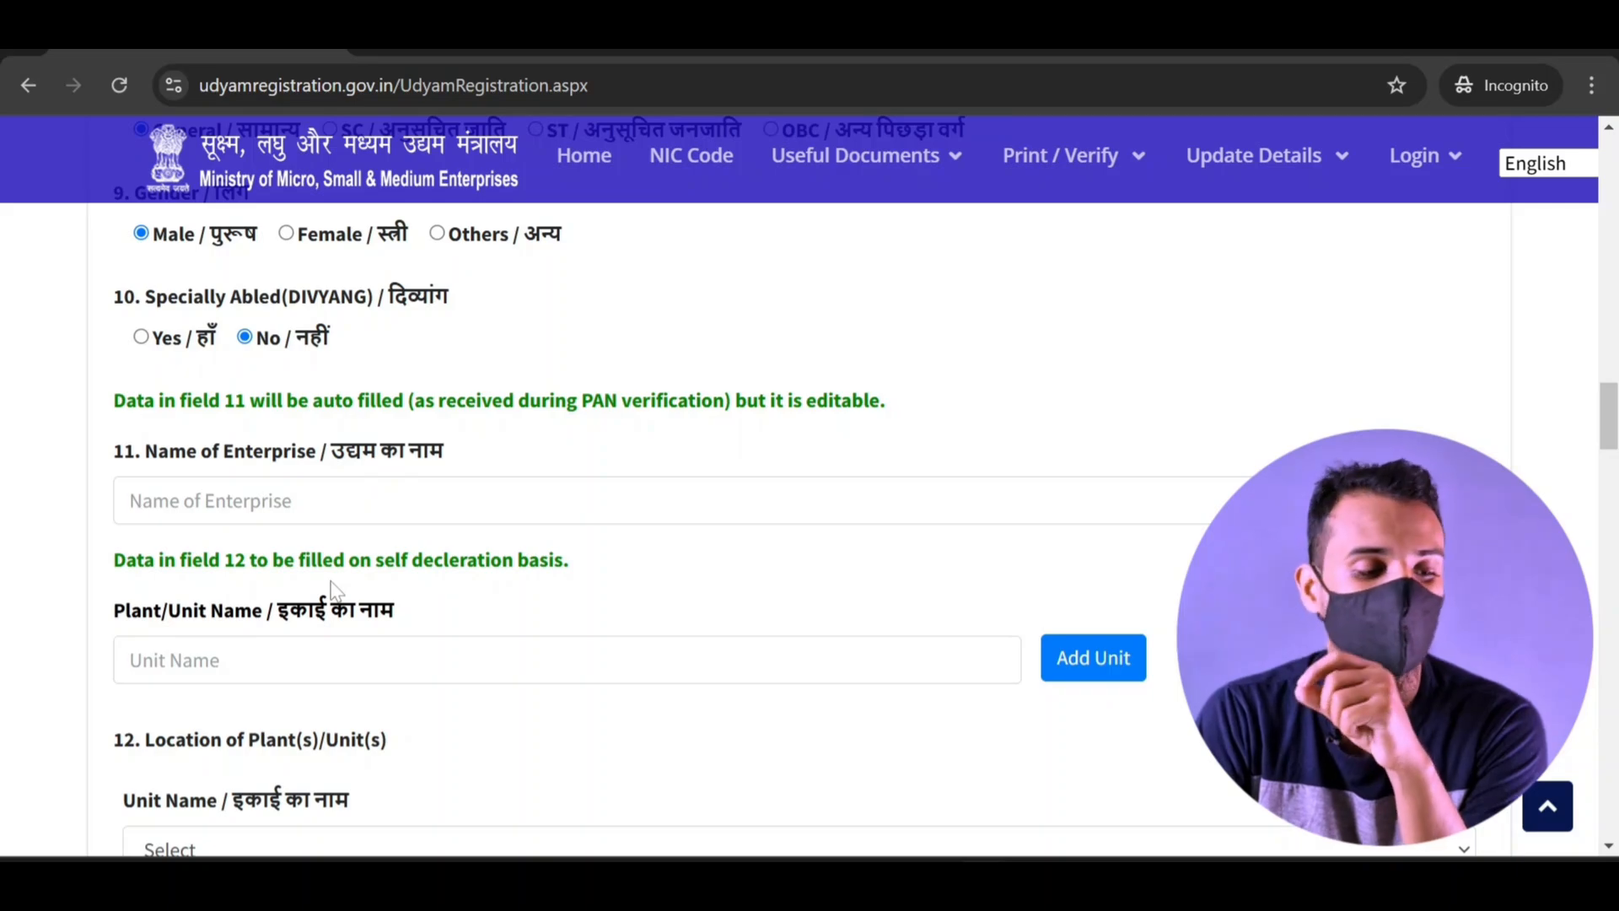
{"action": "left_click", "coordinate": [253, 501]}
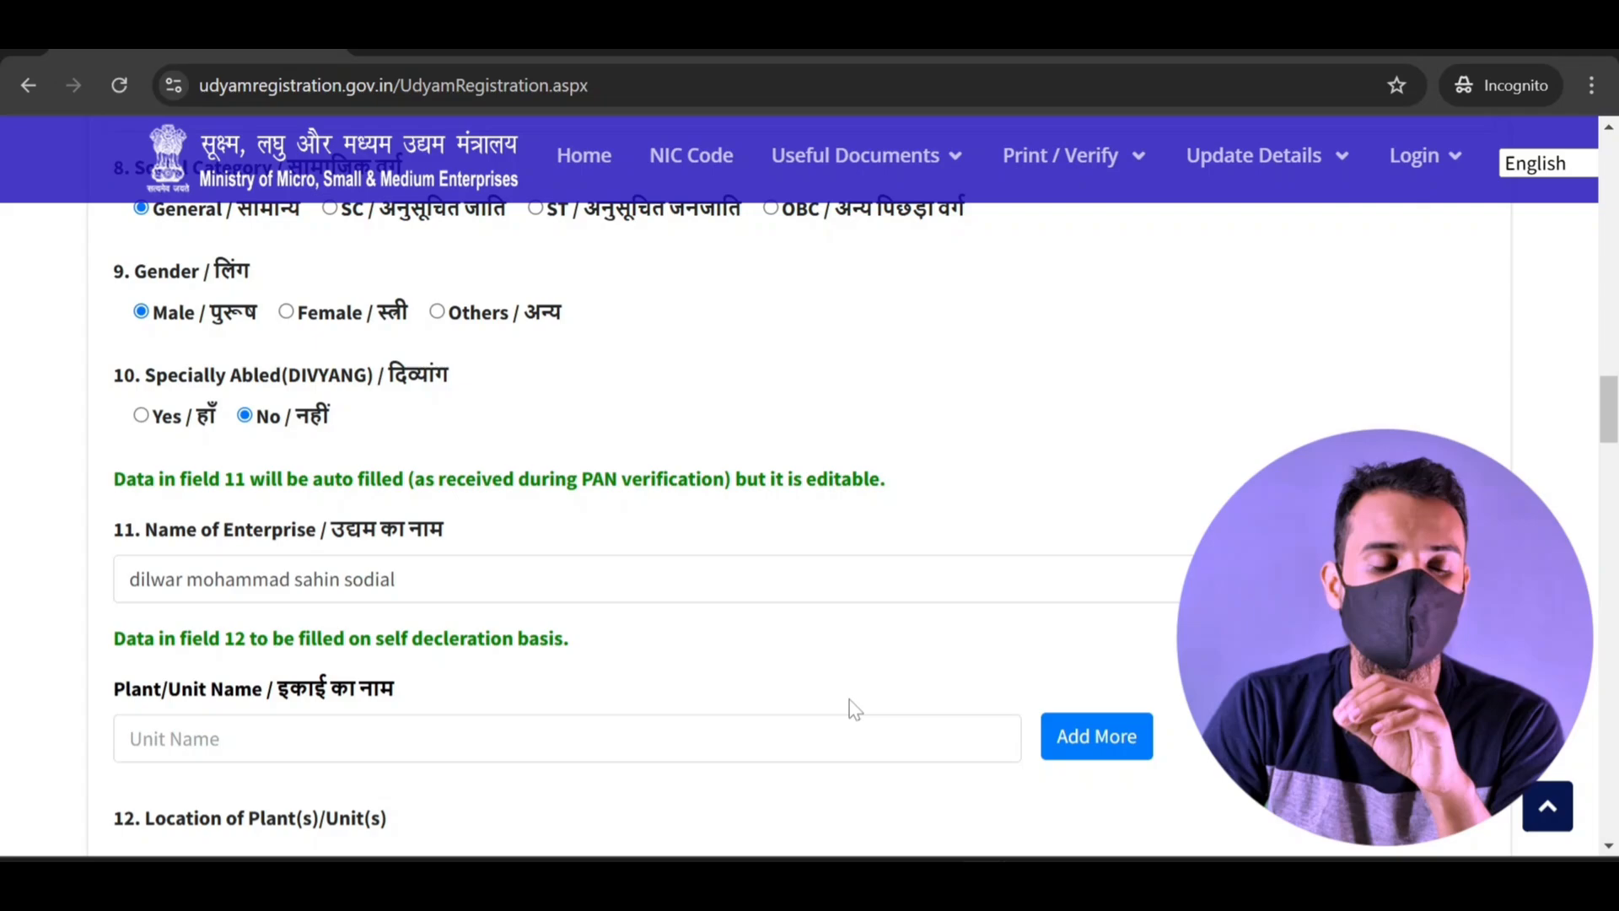
- Enter the owner's name as the Plant/Unit Name and add it as unit 1 with Add More
{"action": "scroll", "coordinate": [854, 708], "scroll_direction": "down", "scroll_amount": 2}
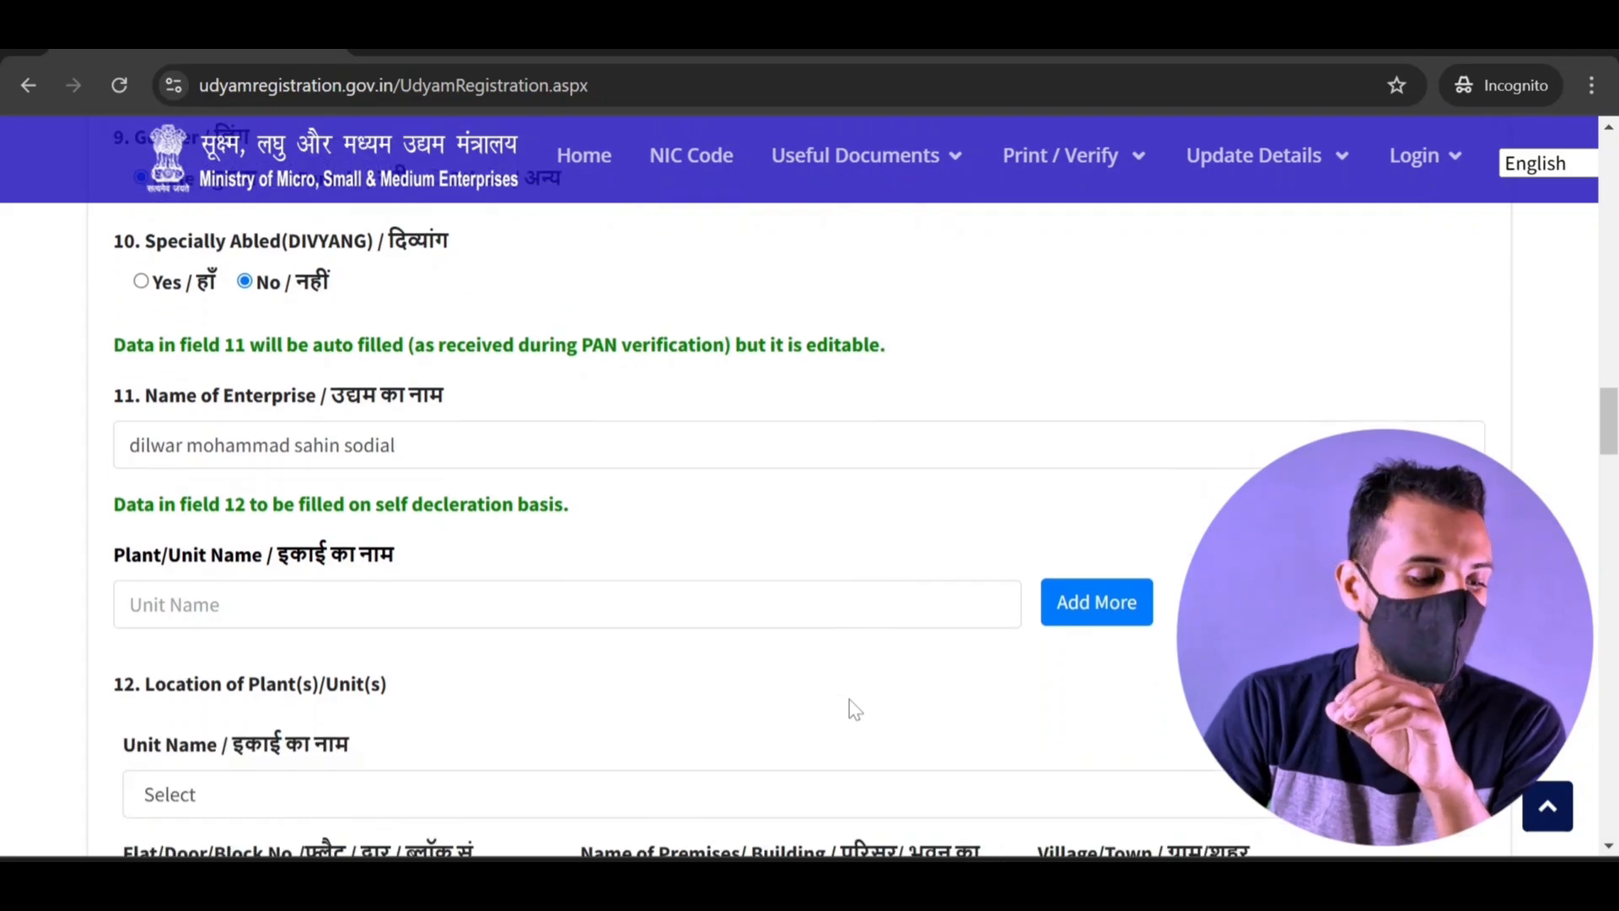
{"action": "left_click", "coordinate": [253, 571]}
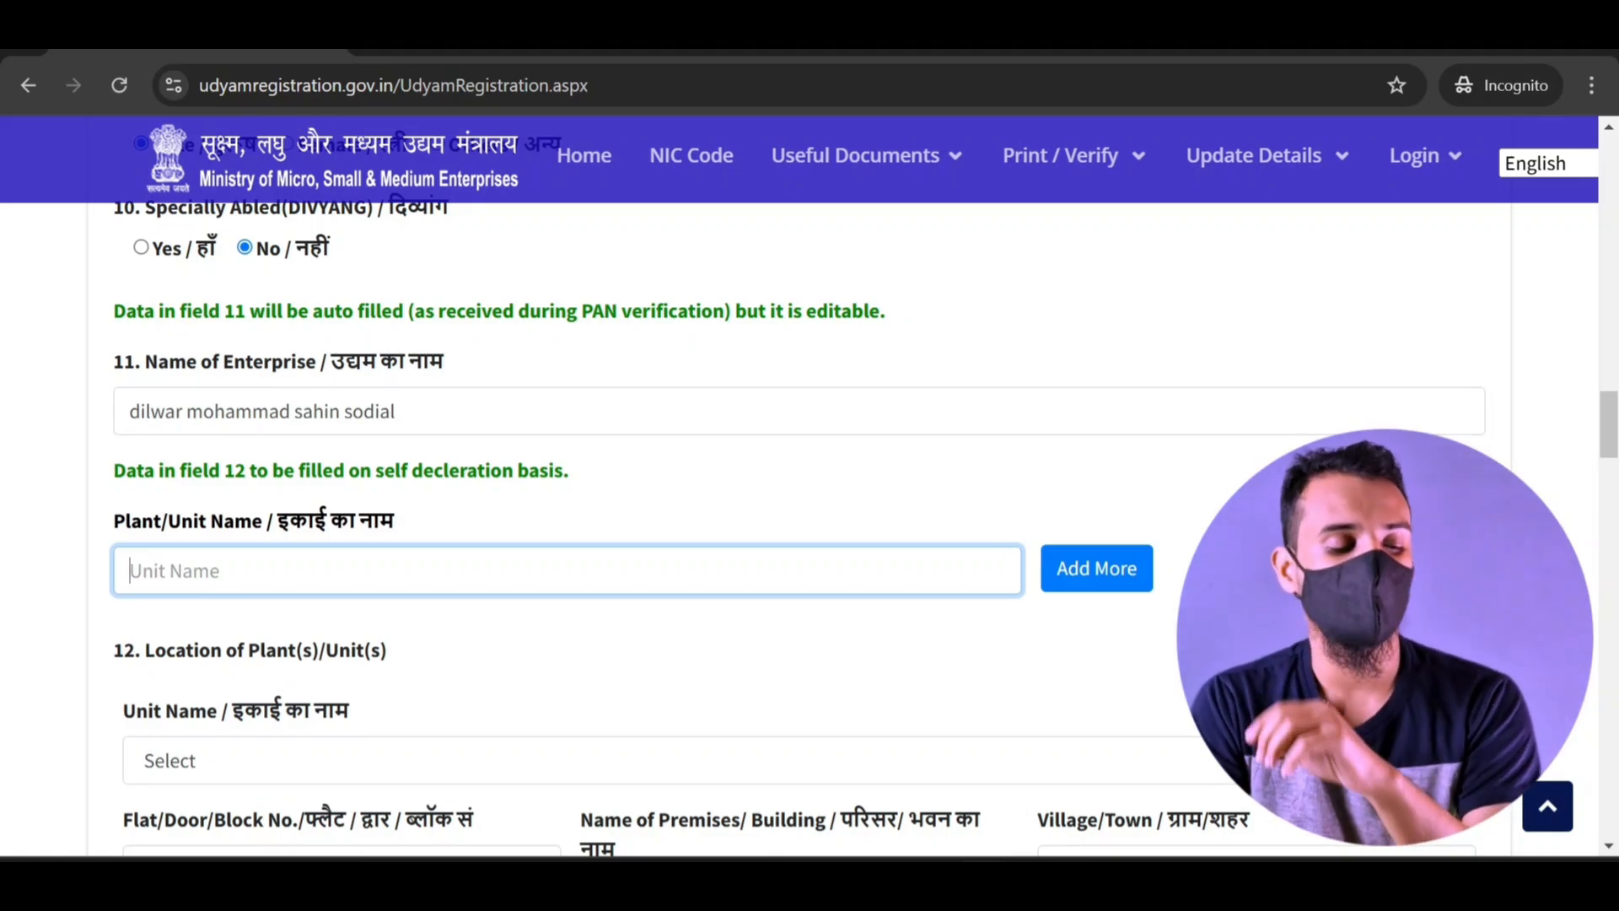
{"action": "type", "text": "s"}
{"action": "key", "text": "BackSpace"}
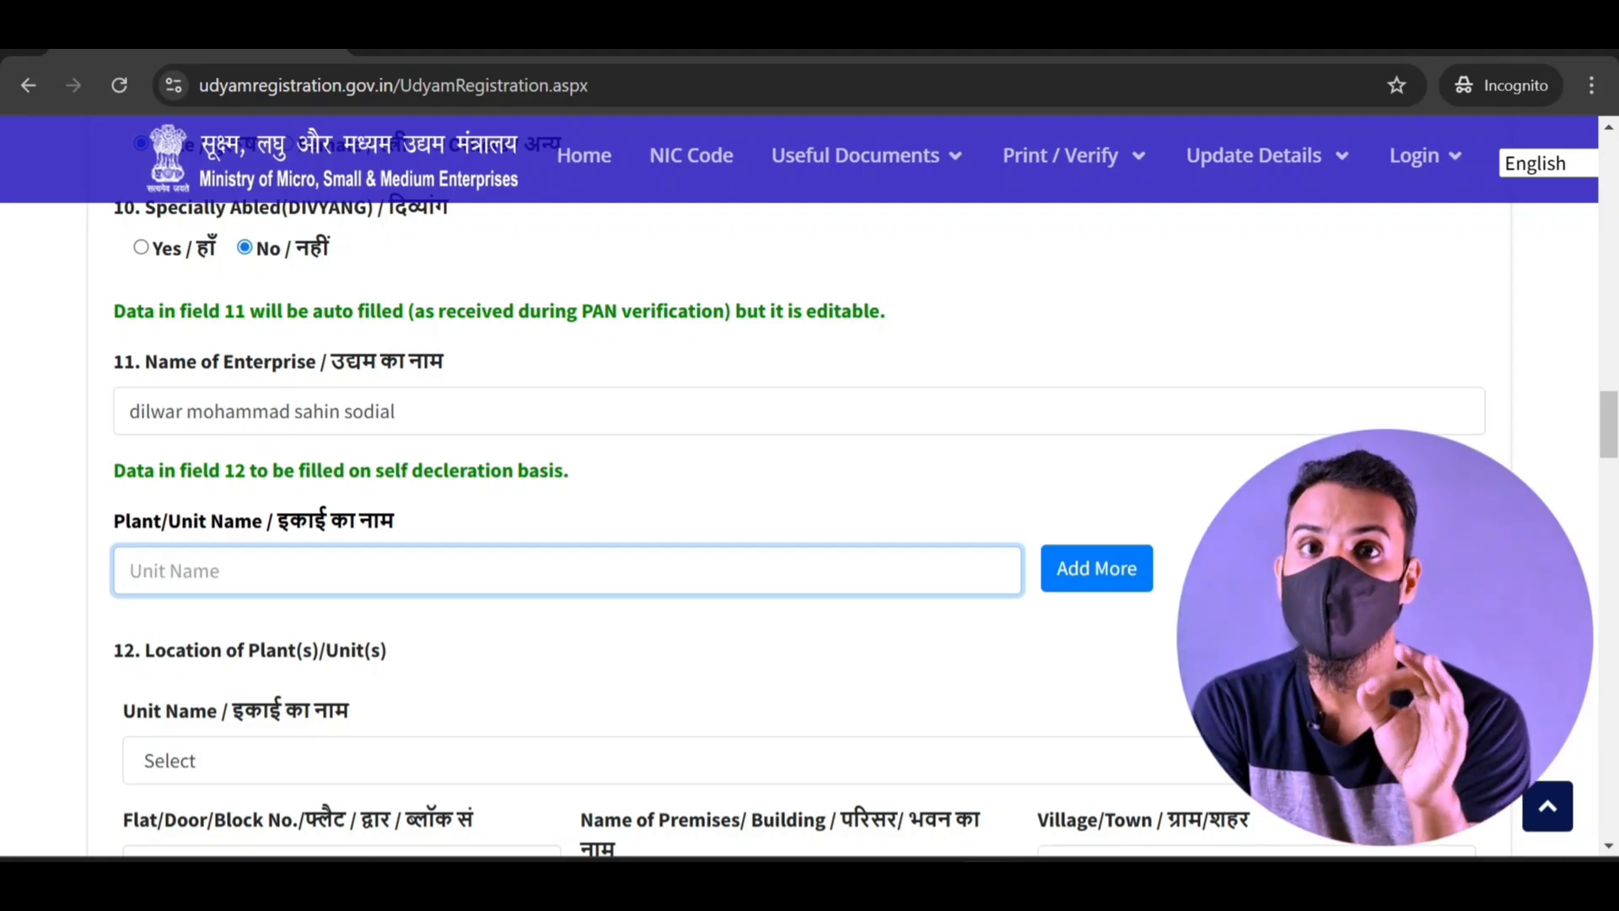
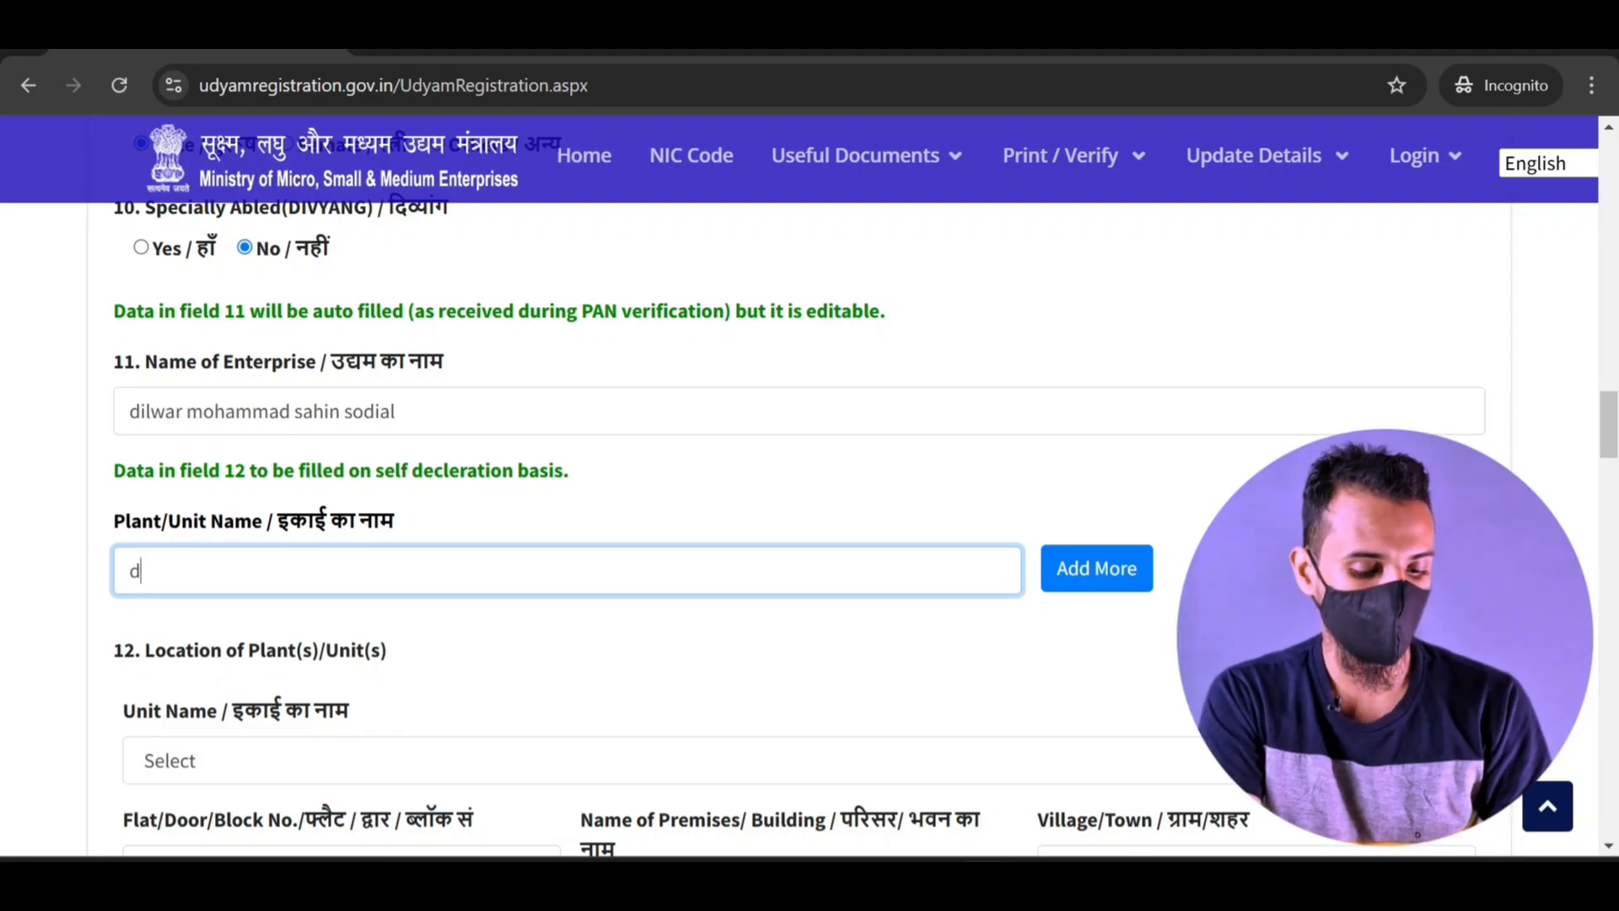
{"action": "scroll", "coordinate": [463, 554], "scroll_direction": "down", "scroll_amount": 1}
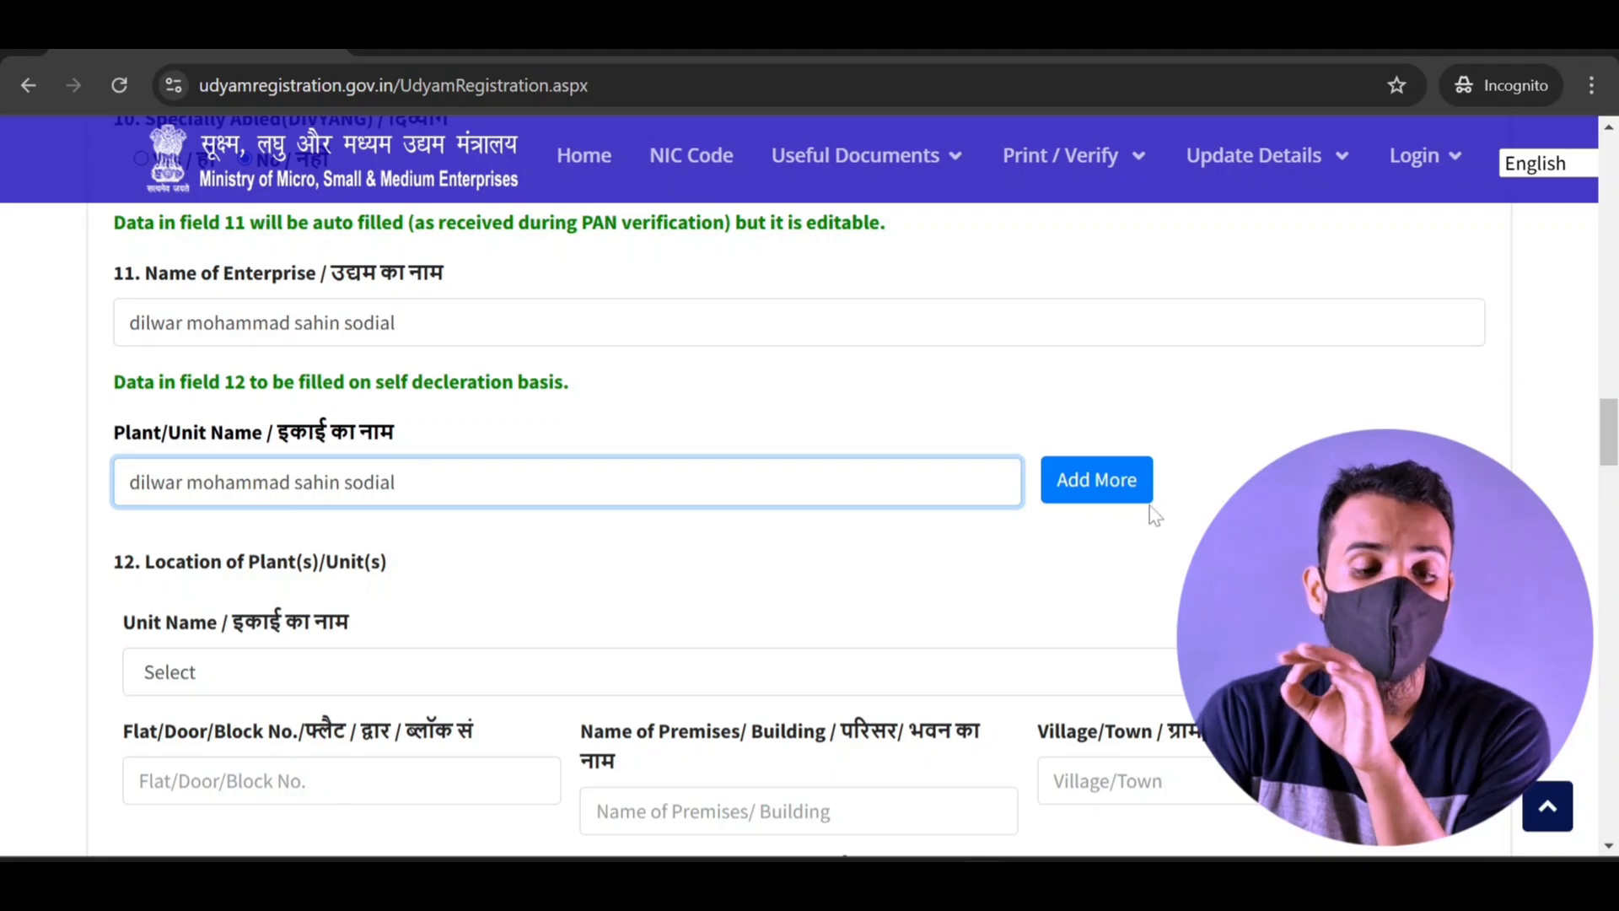
{"action": "left_click", "coordinate": [1086, 504]}
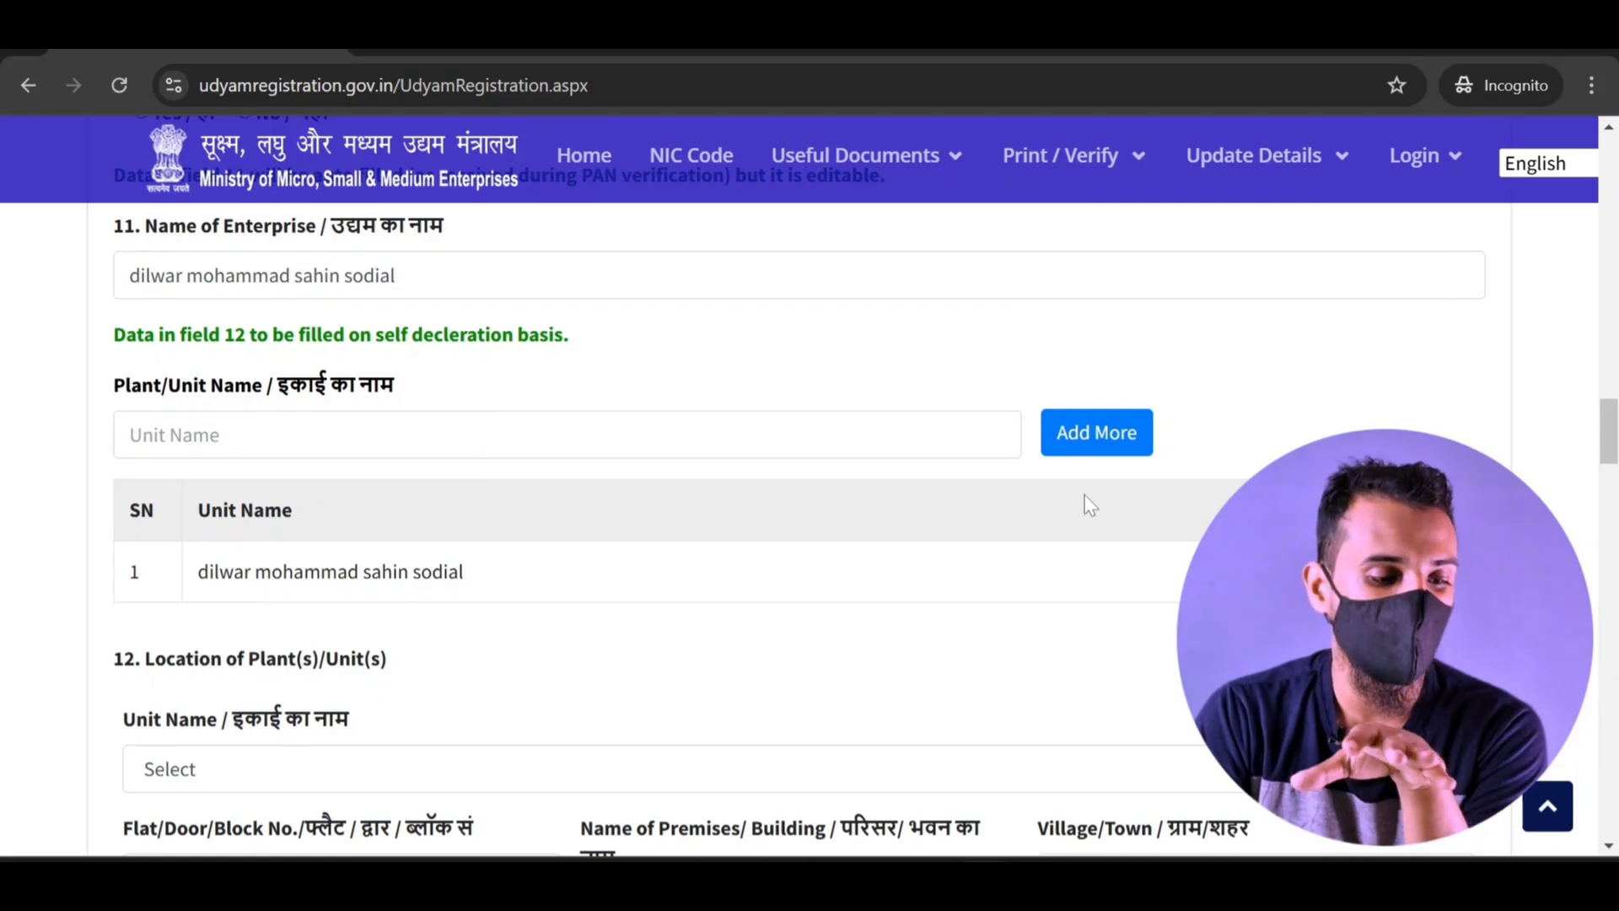
- Select unit 1 and save its plant address, state and district as row 1 with Add Unit
{"action": "scroll", "coordinate": [1088, 505], "scroll_direction": "down", "scroll_amount": 4}
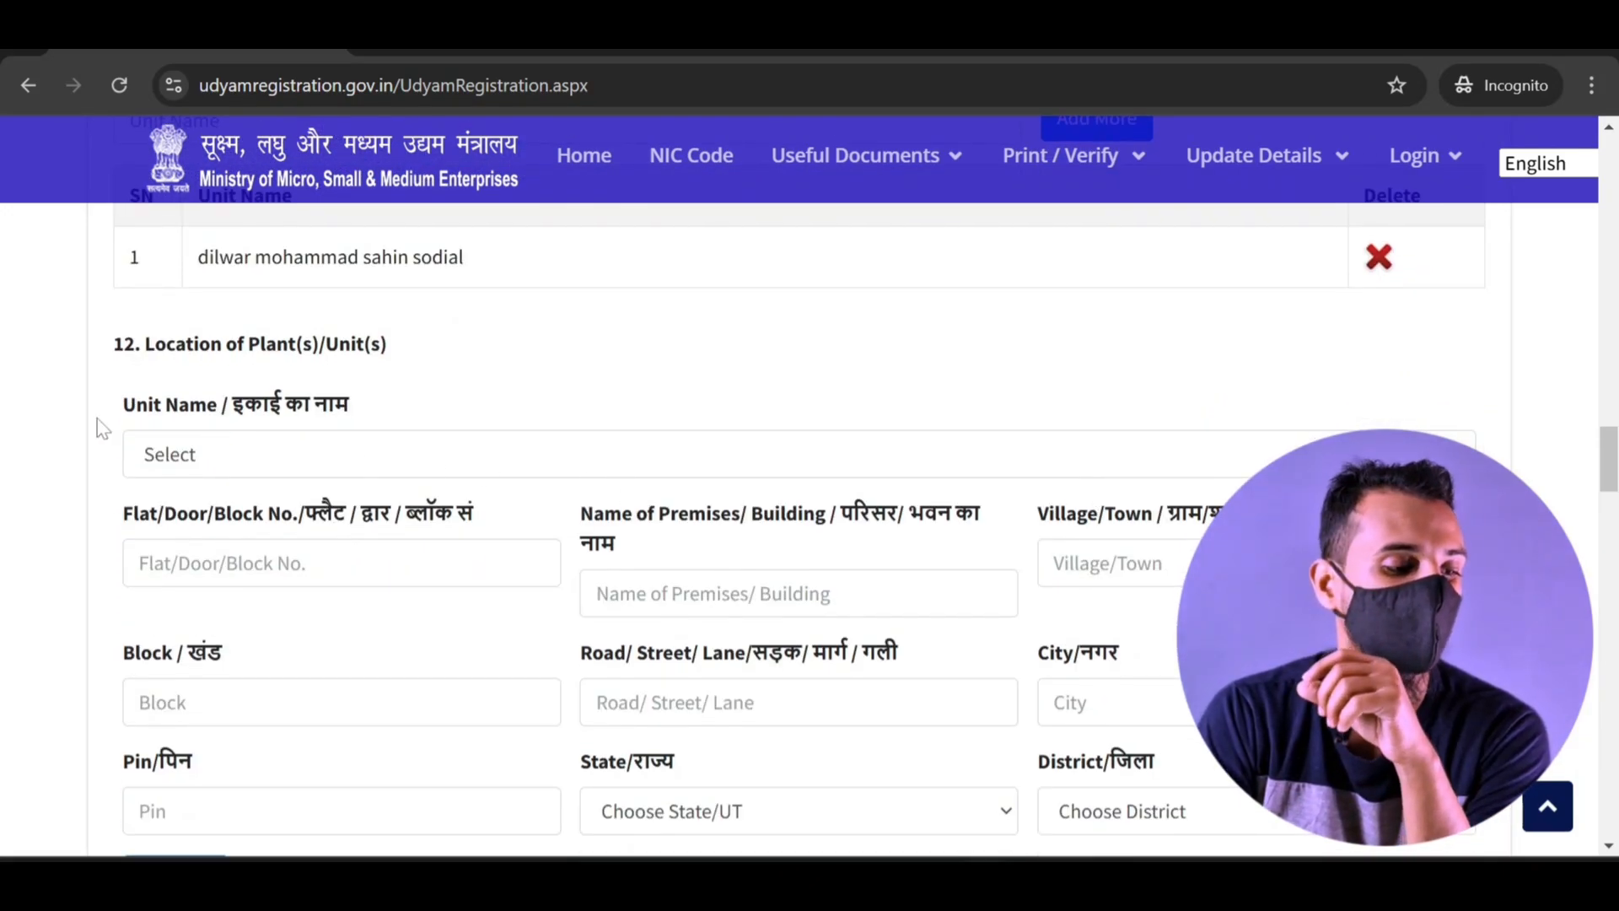
{"action": "left_click", "coordinate": [208, 456]}
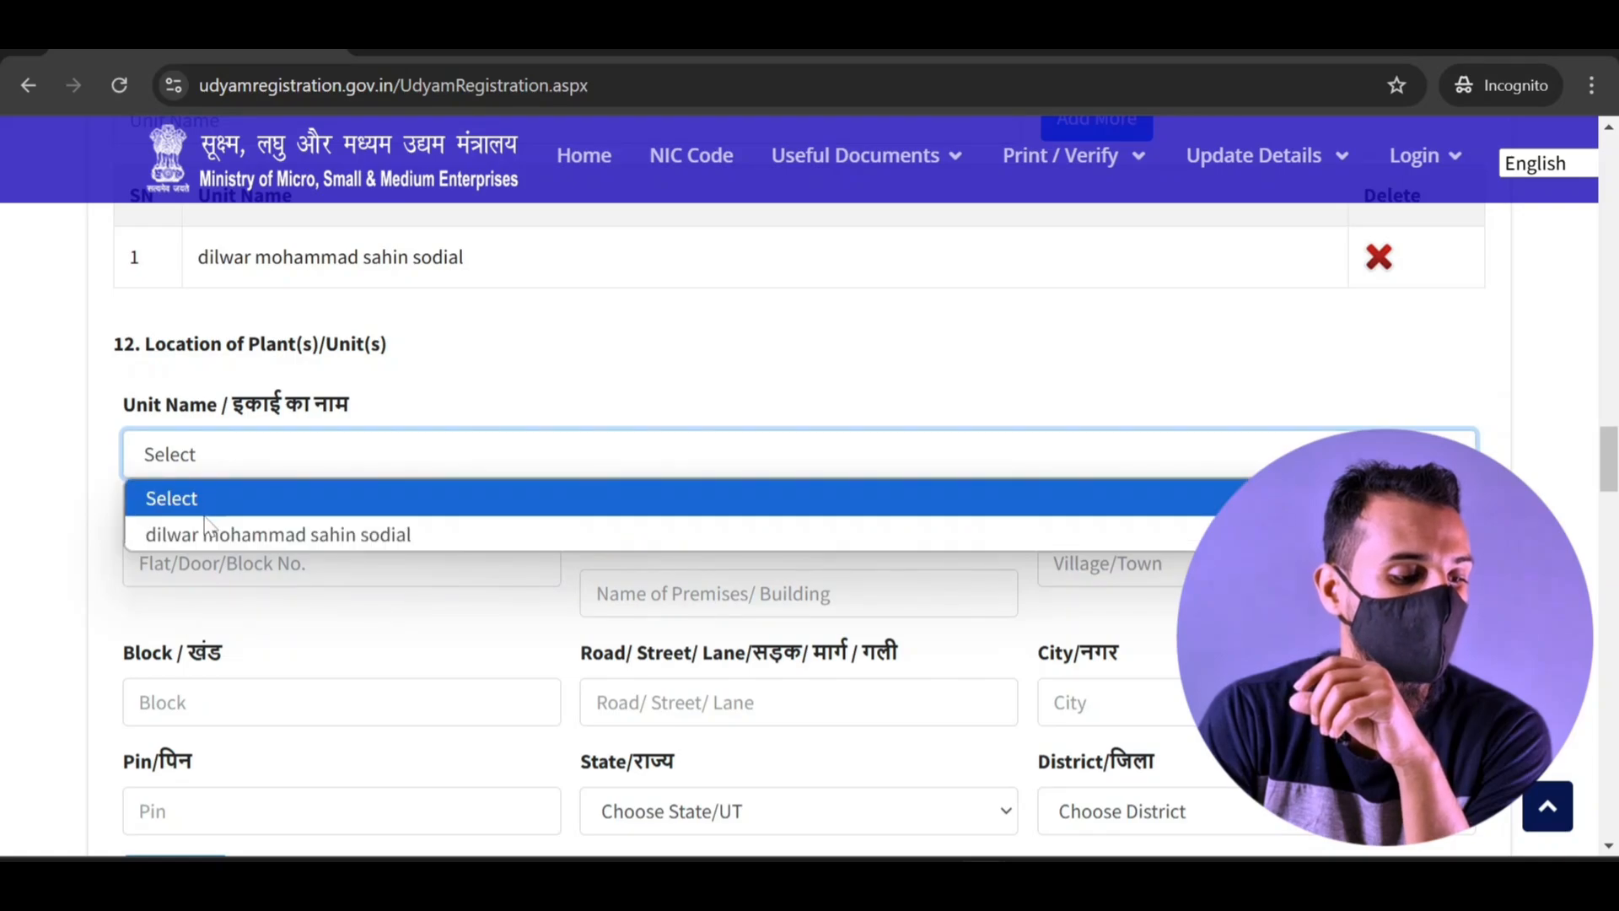
{"action": "left_click", "coordinate": [209, 535]}
{"action": "scroll", "coordinate": [452, 556], "scroll_direction": "down", "scroll_amount": 1}
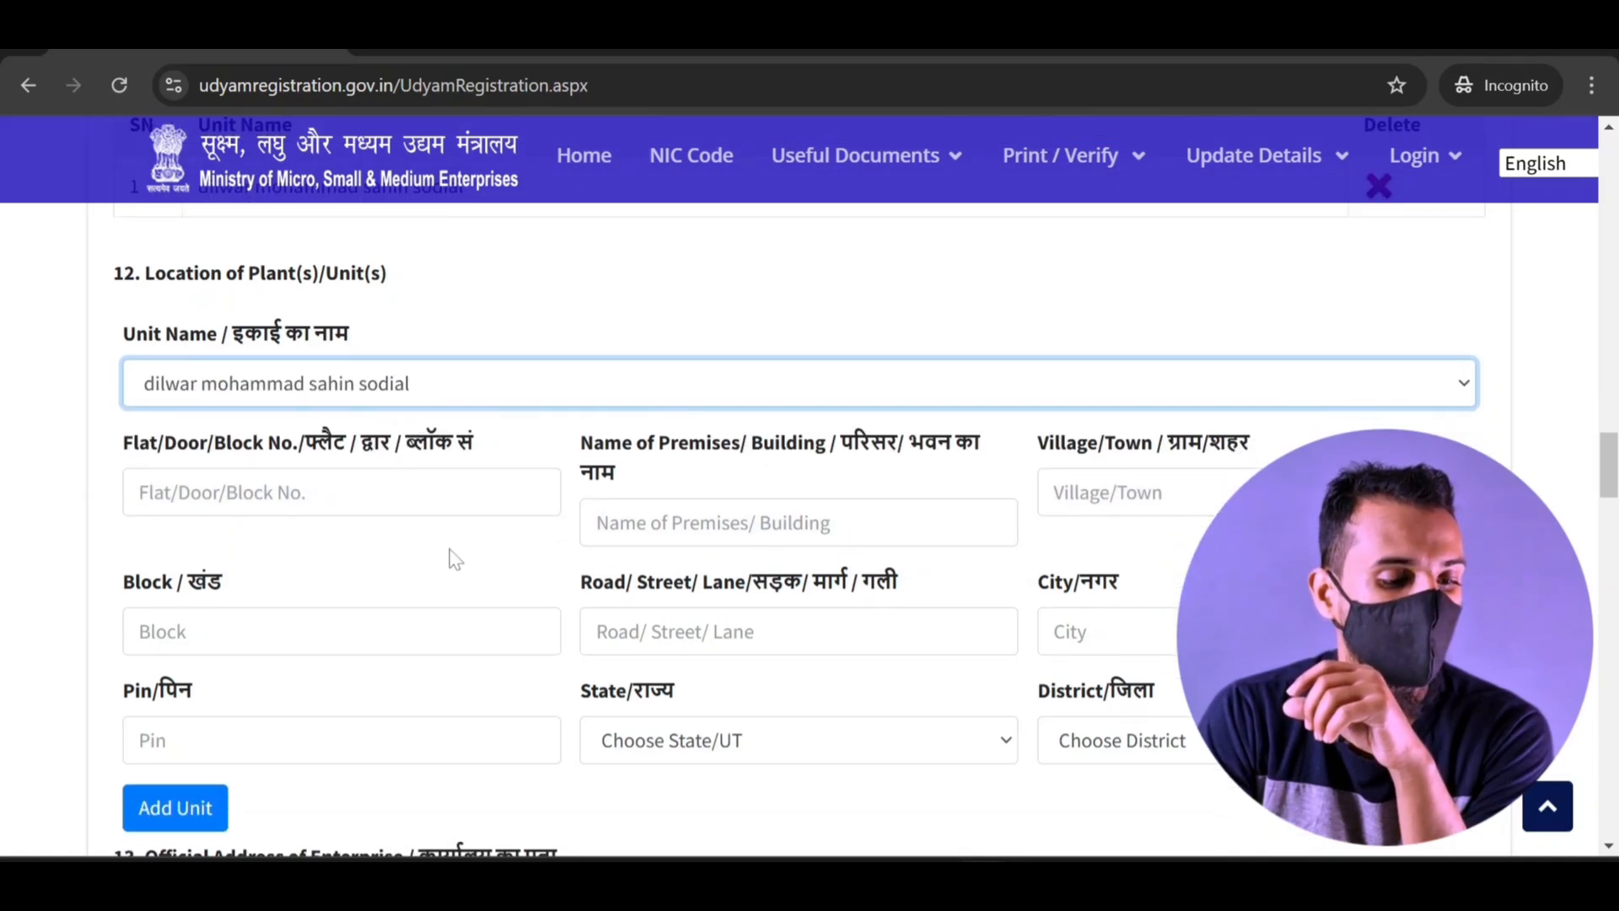
{"action": "left_click", "coordinate": [597, 484]}
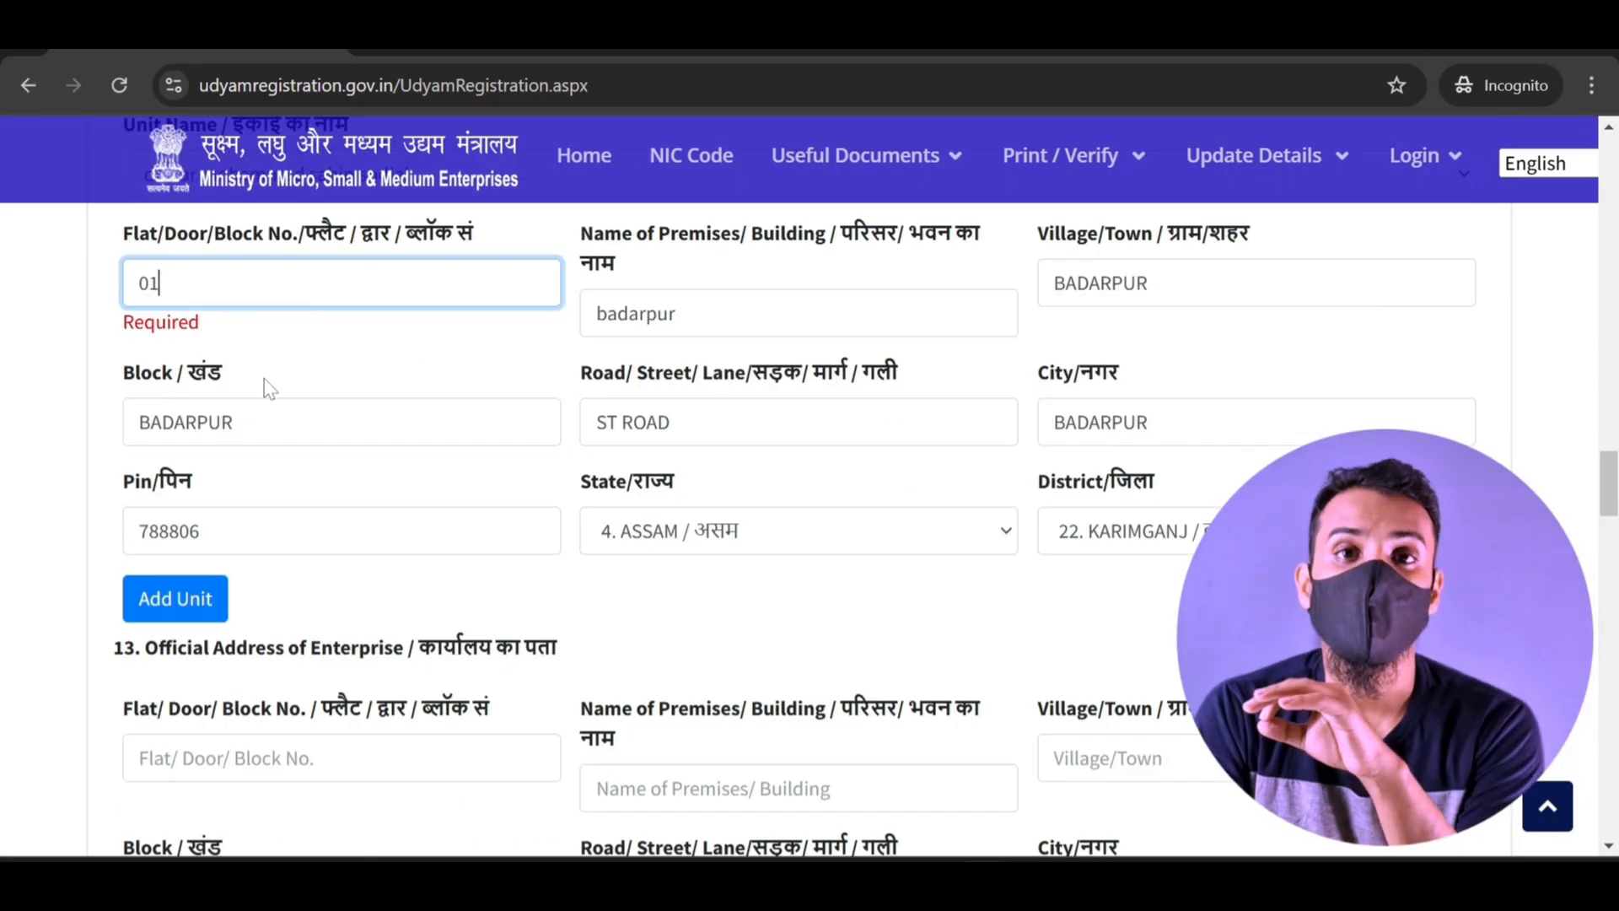
{"action": "left_click", "coordinate": [188, 607]}
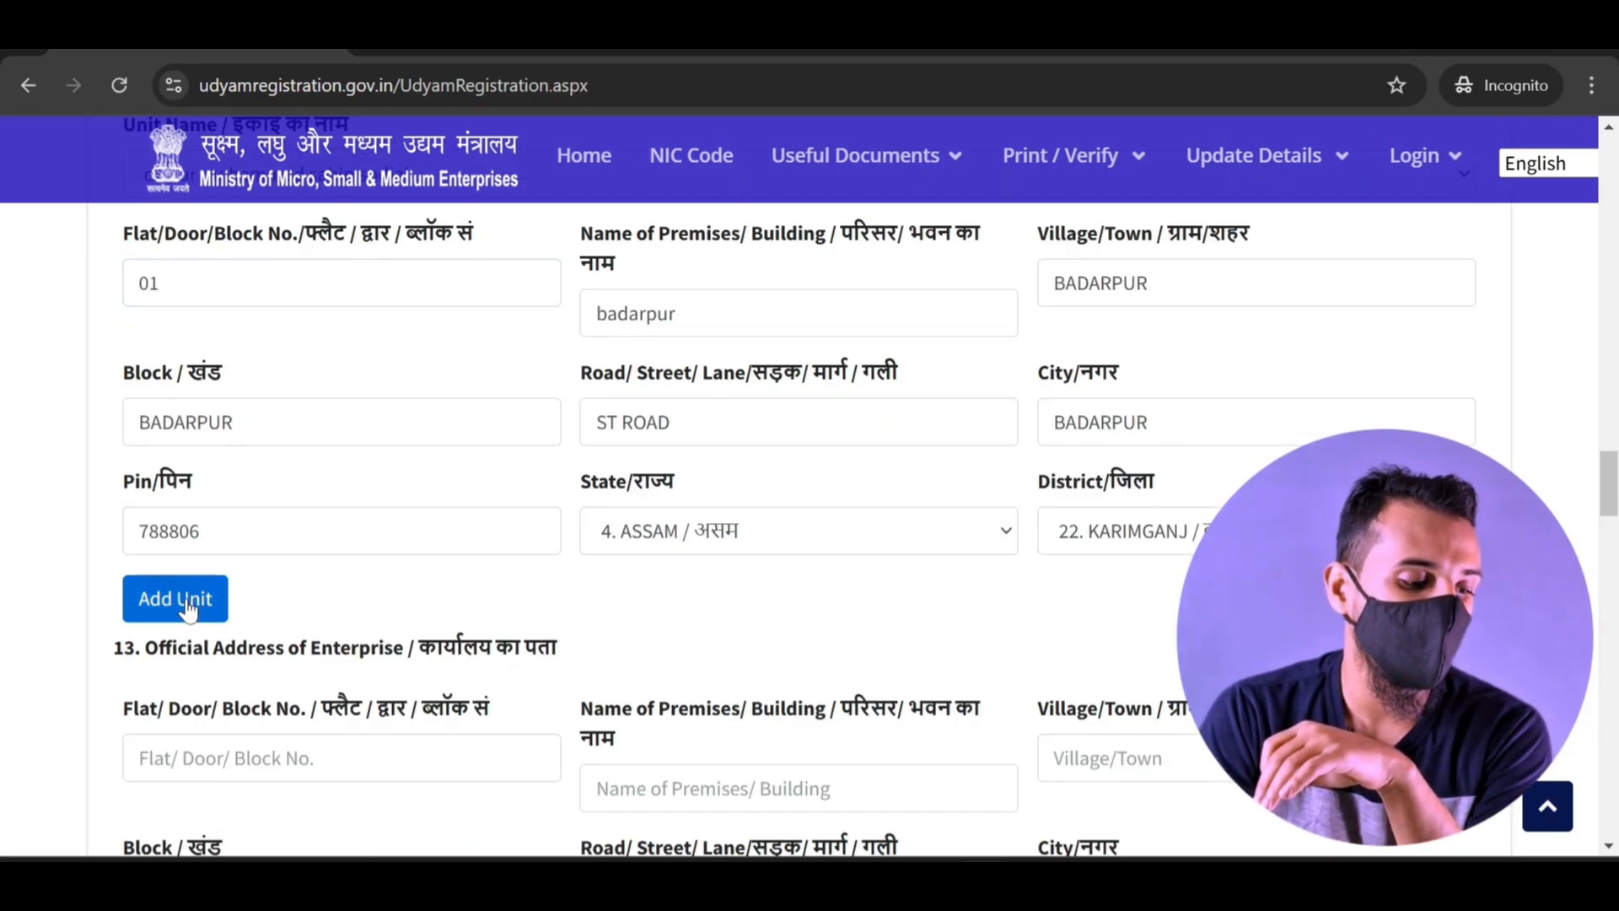
{"action": "scroll", "coordinate": [187, 607], "scroll_direction": "down", "scroll_amount": 2}
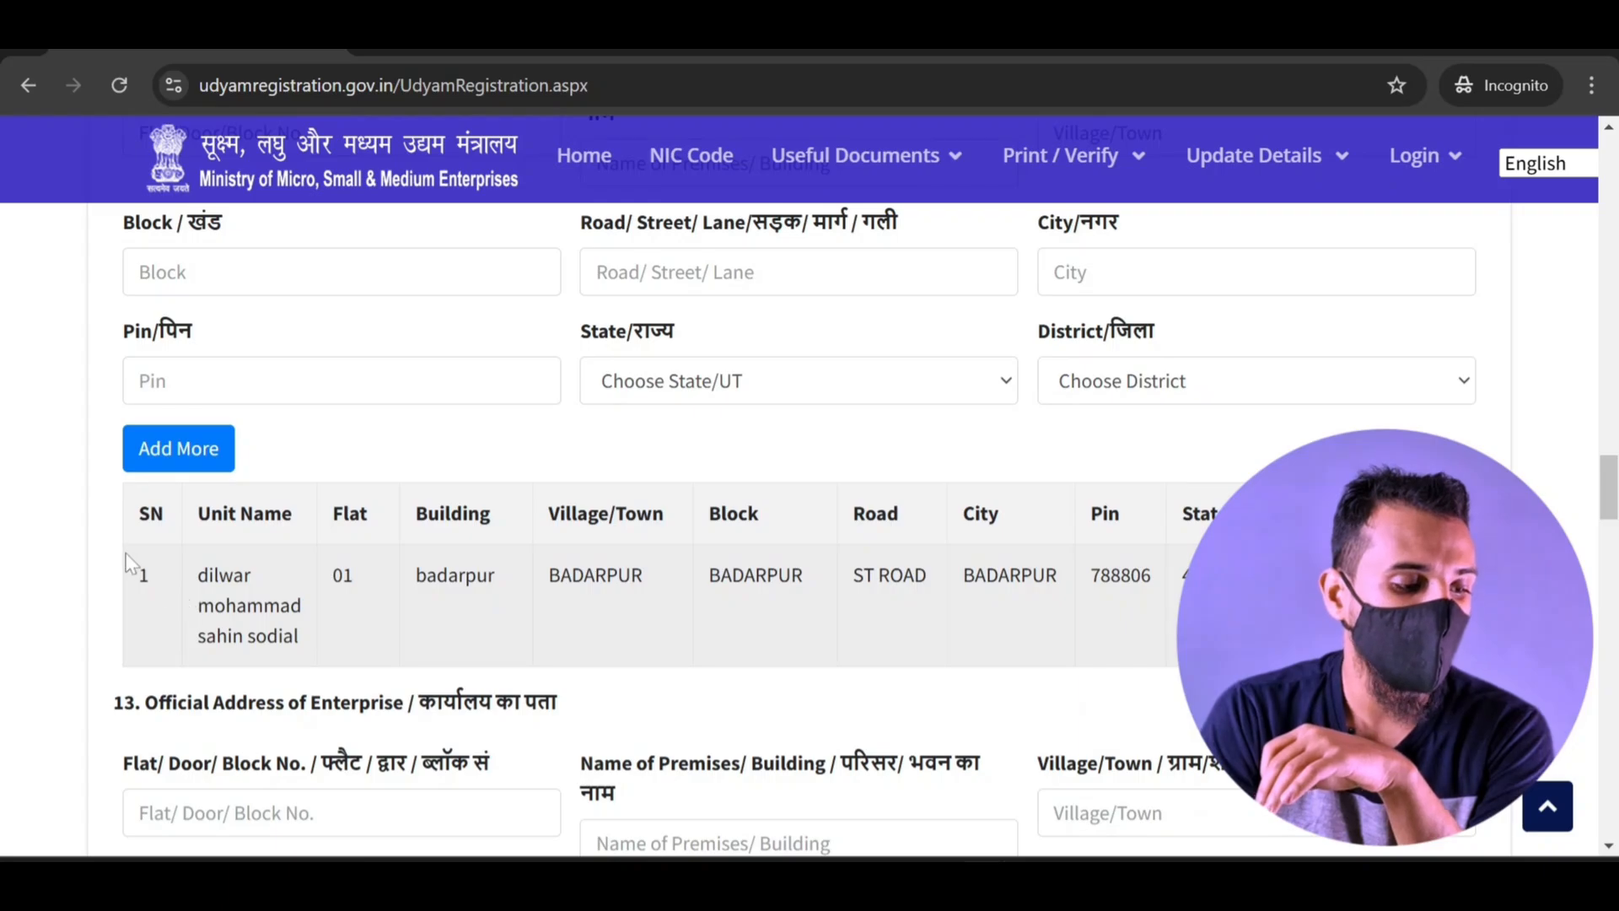
{"action": "left_click_drag", "start_coordinate": [128, 563], "coordinate": [799, 676]}
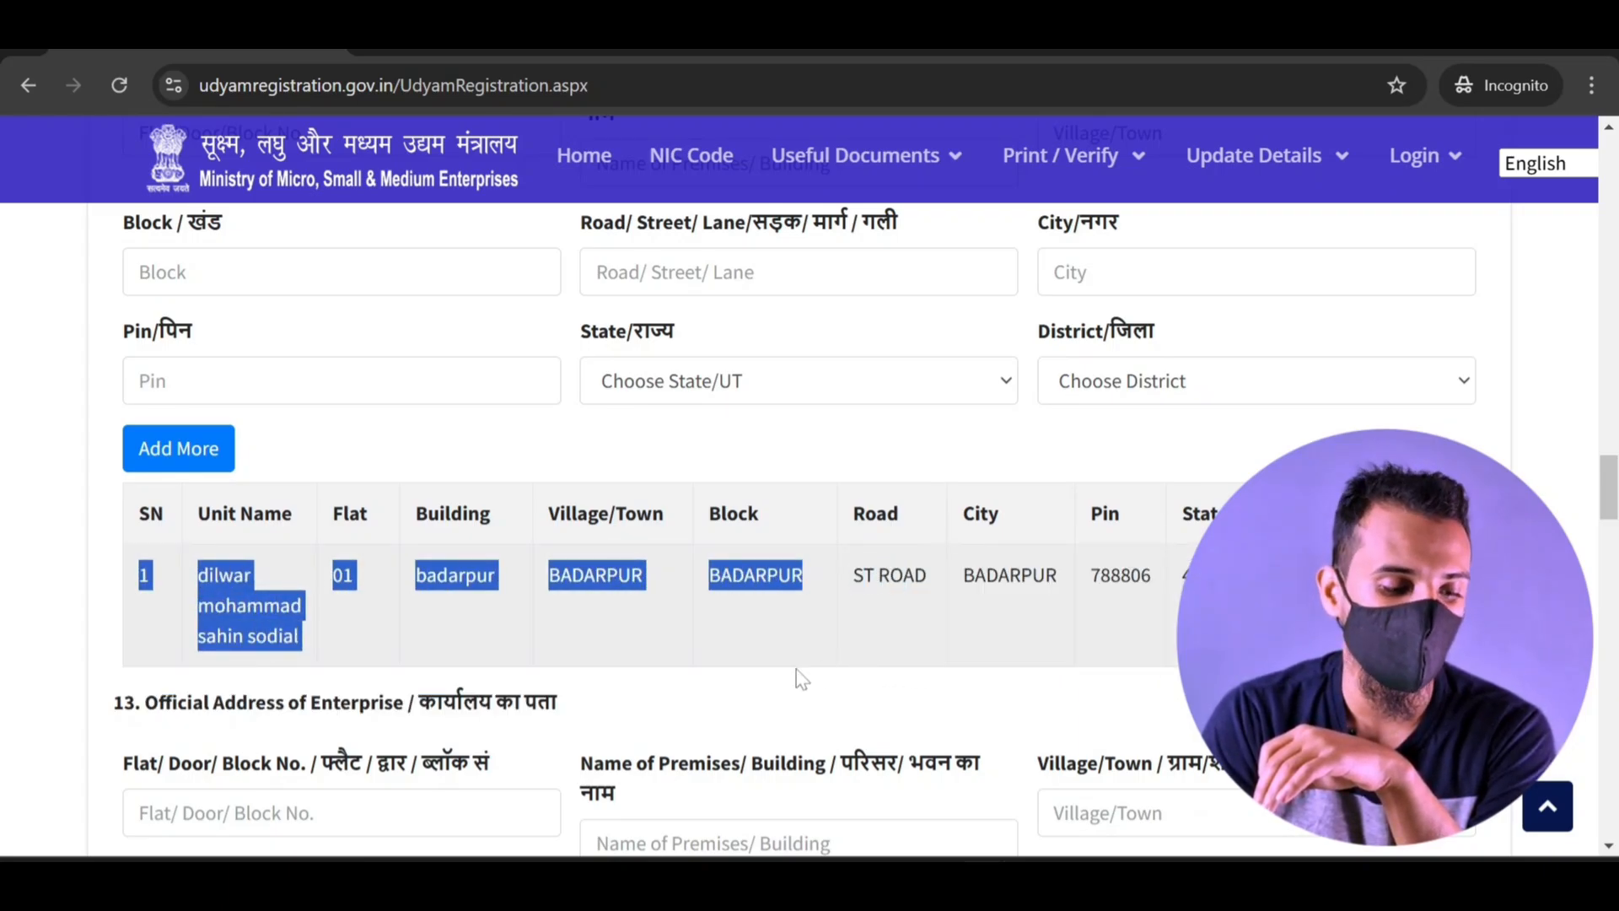
{"action": "left_click", "coordinate": [759, 679]}
{"action": "scroll", "coordinate": [764, 686], "scroll_direction": "down", "scroll_amount": 3}
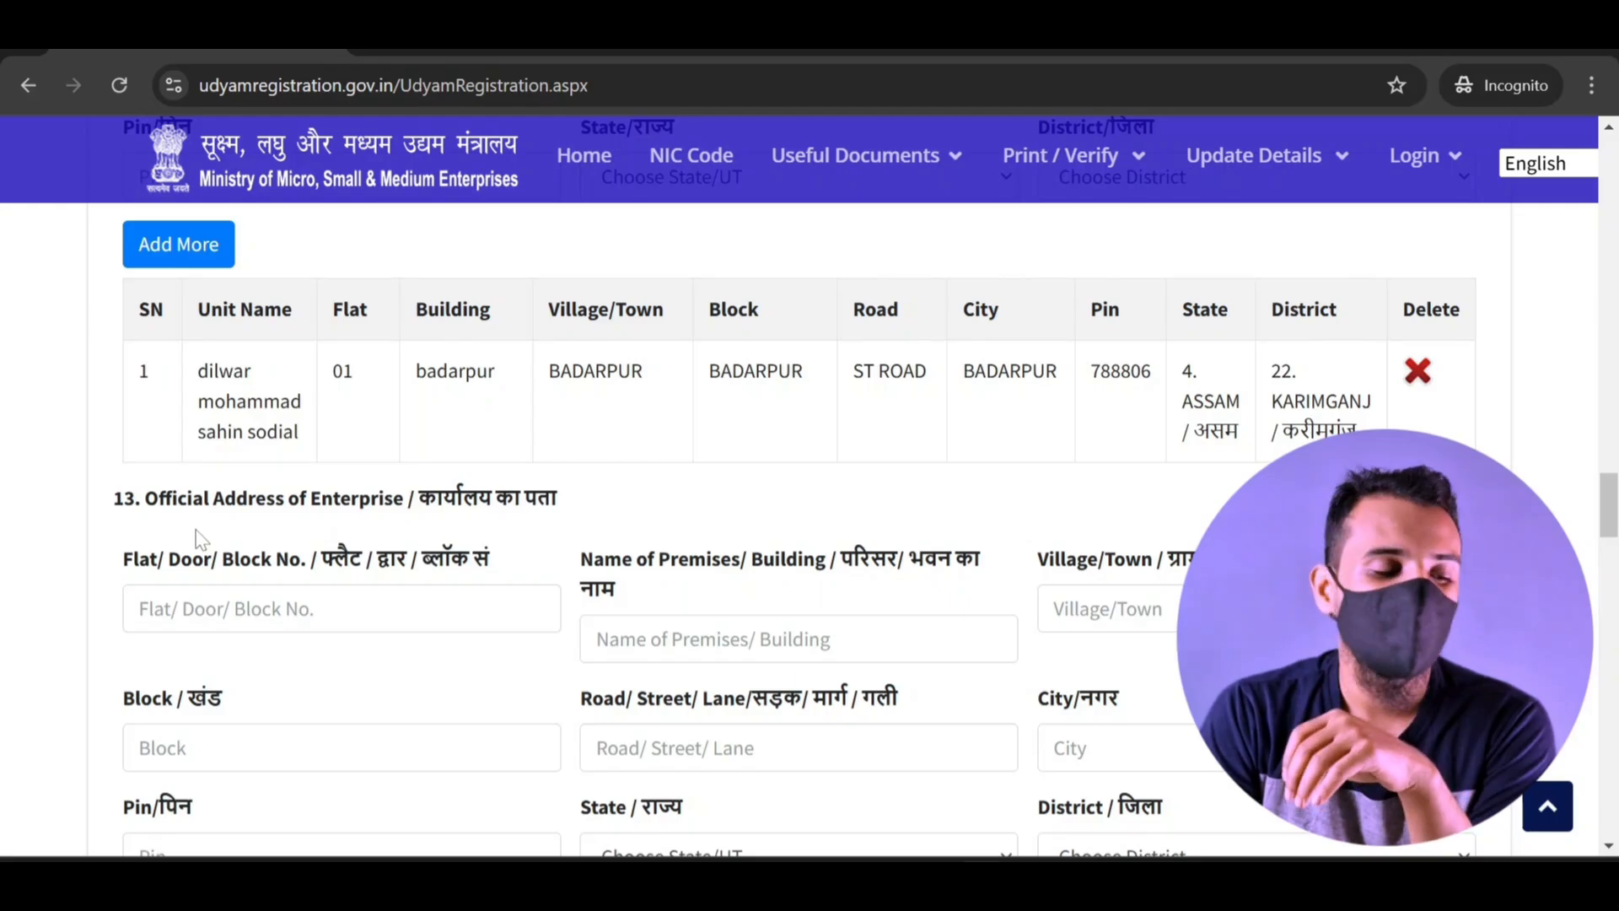
- Enter the official address flat number, premises name and village/town, correcting a premises typo
{"action": "scroll", "coordinate": [199, 540], "scroll_direction": "down", "scroll_amount": 1}
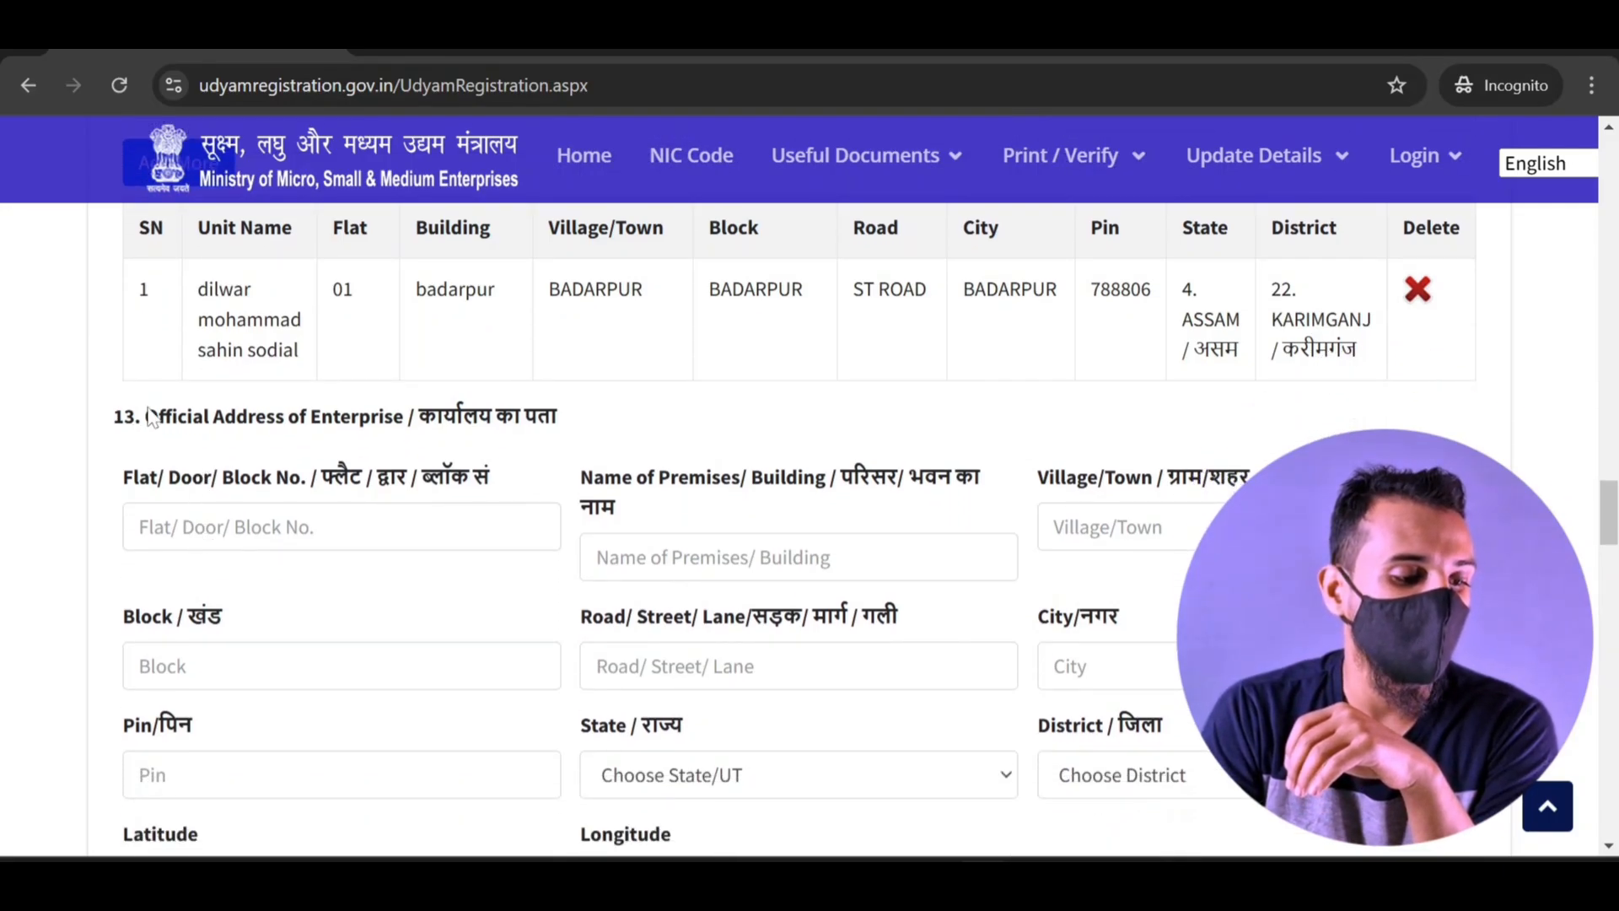
{"action": "left_click_drag", "start_coordinate": [150, 417], "coordinate": [408, 441]}
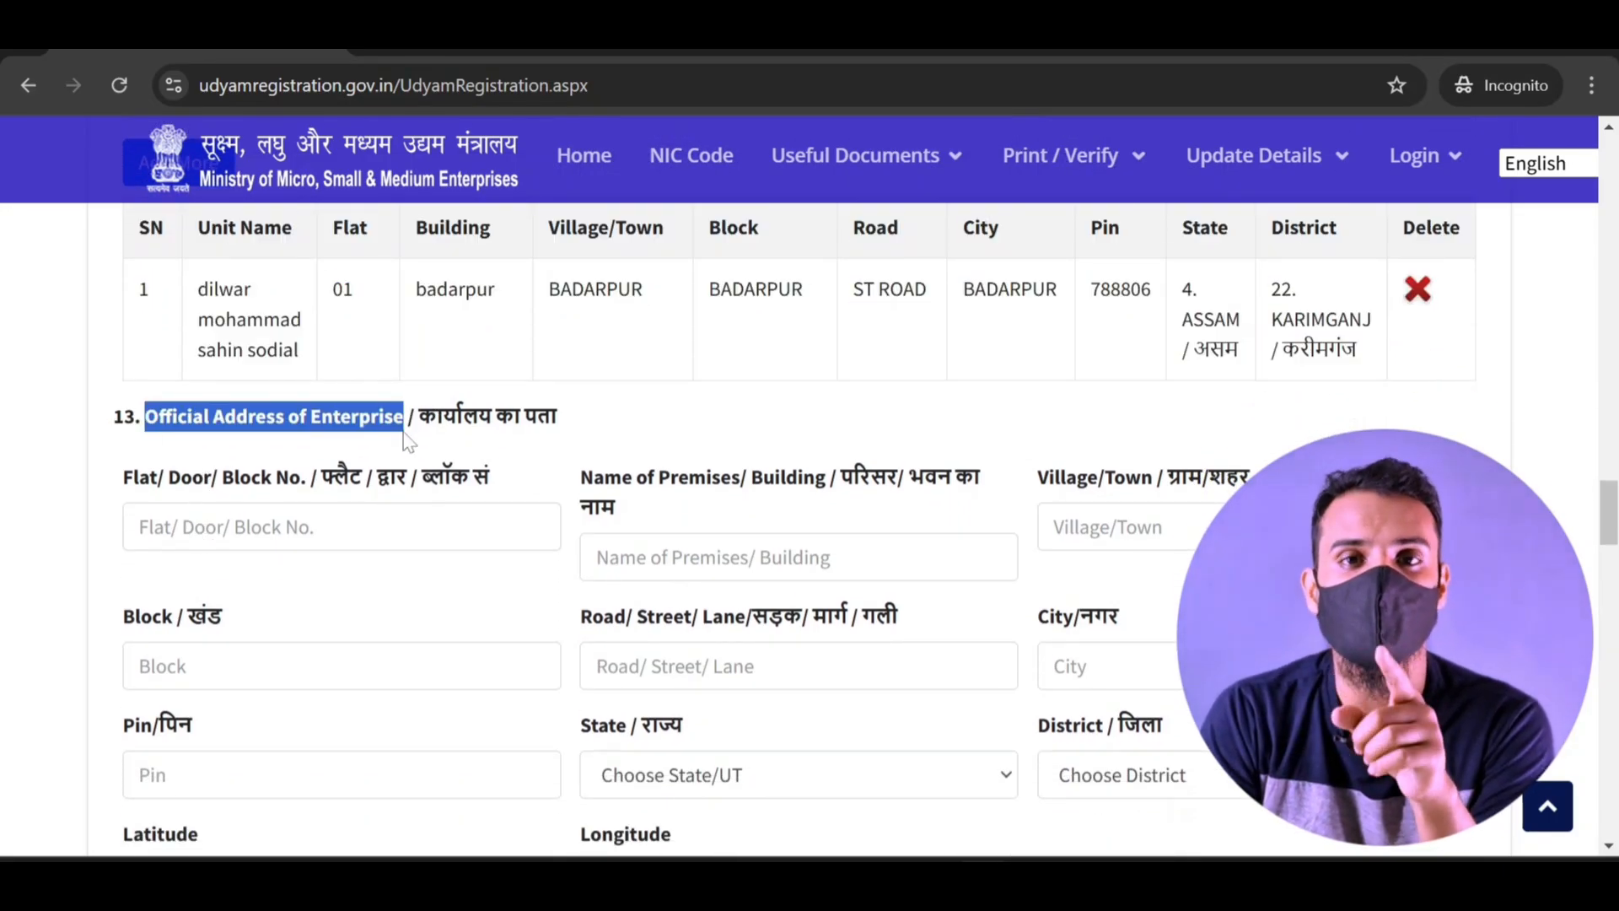
{"action": "scroll", "coordinate": [408, 440], "scroll_direction": "down", "scroll_amount": 1}
{"action": "left_click", "coordinate": [553, 447]}
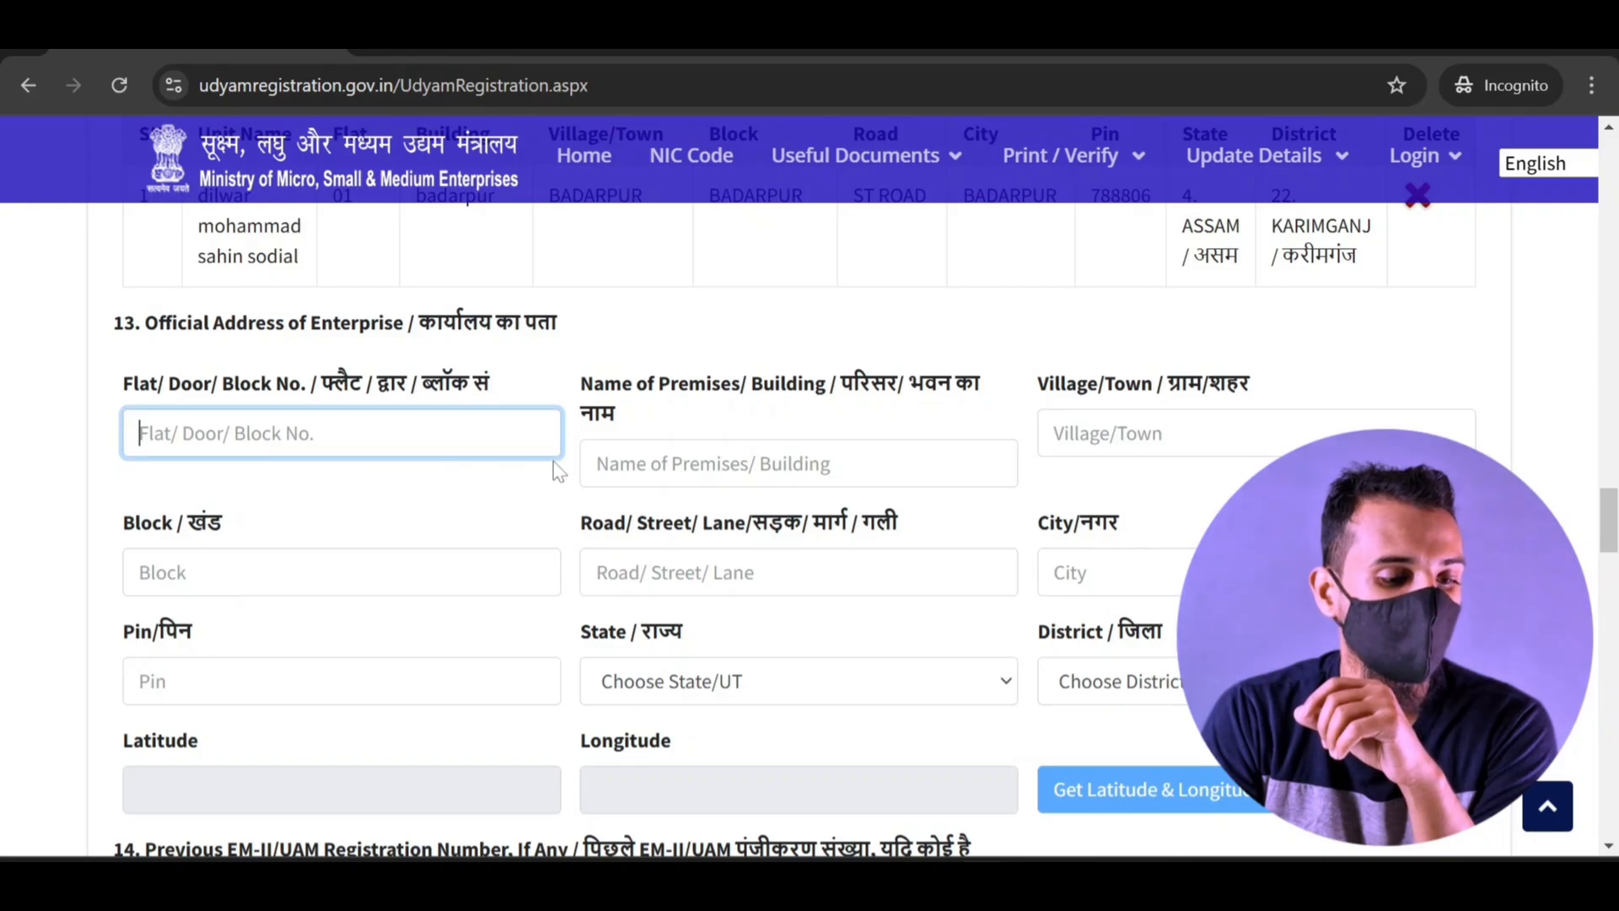
{"action": "left_click", "coordinate": [584, 476]}
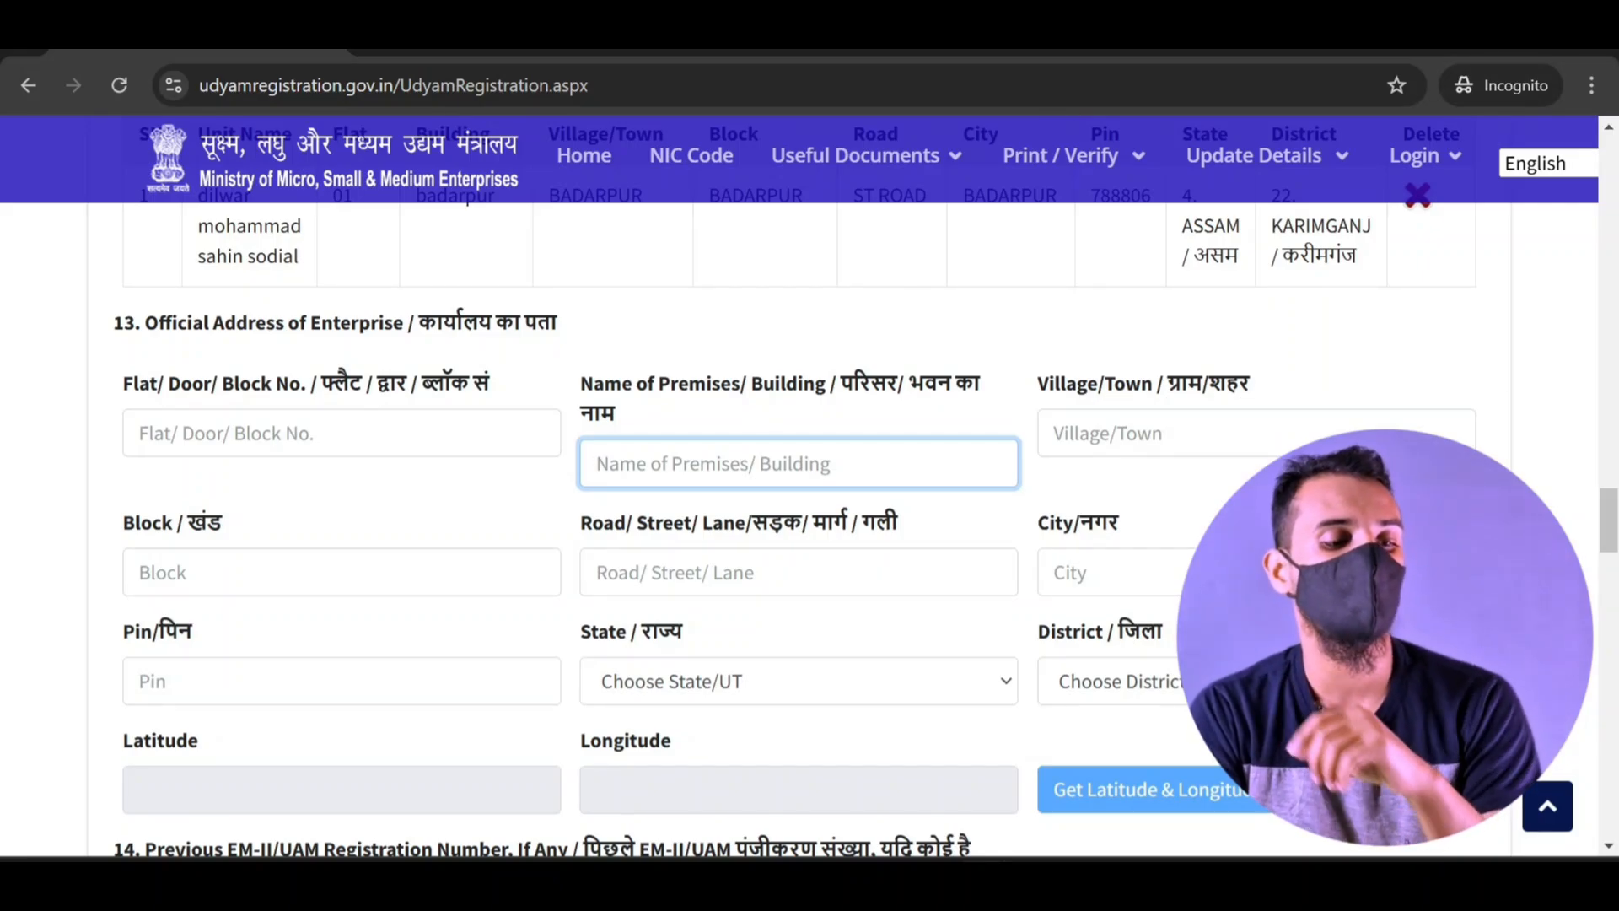
{"action": "left_click", "coordinate": [435, 415]}
{"action": "key", "text": "Tab"}
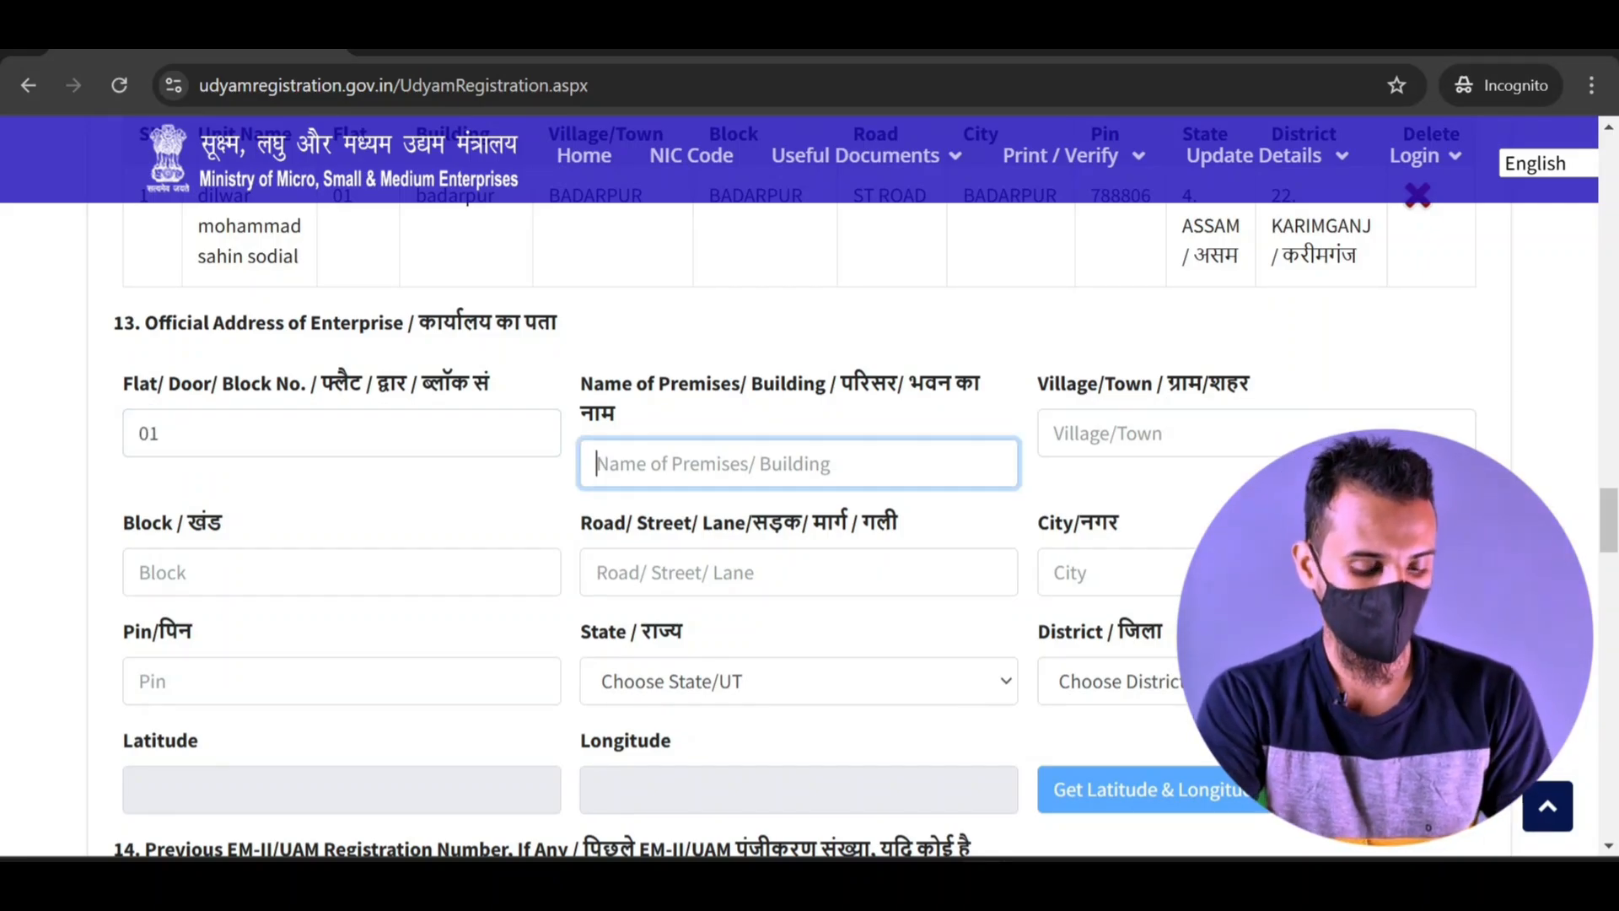
{"action": "key", "text": "Tab"}
{"action": "key", "text": "shift+Tab"}
{"action": "key", "text": "Right"}
{"action": "key", "text": "BackSpace"}
{"action": "key", "text": "BackSpace"}
{"action": "key", "text": "Tab"}
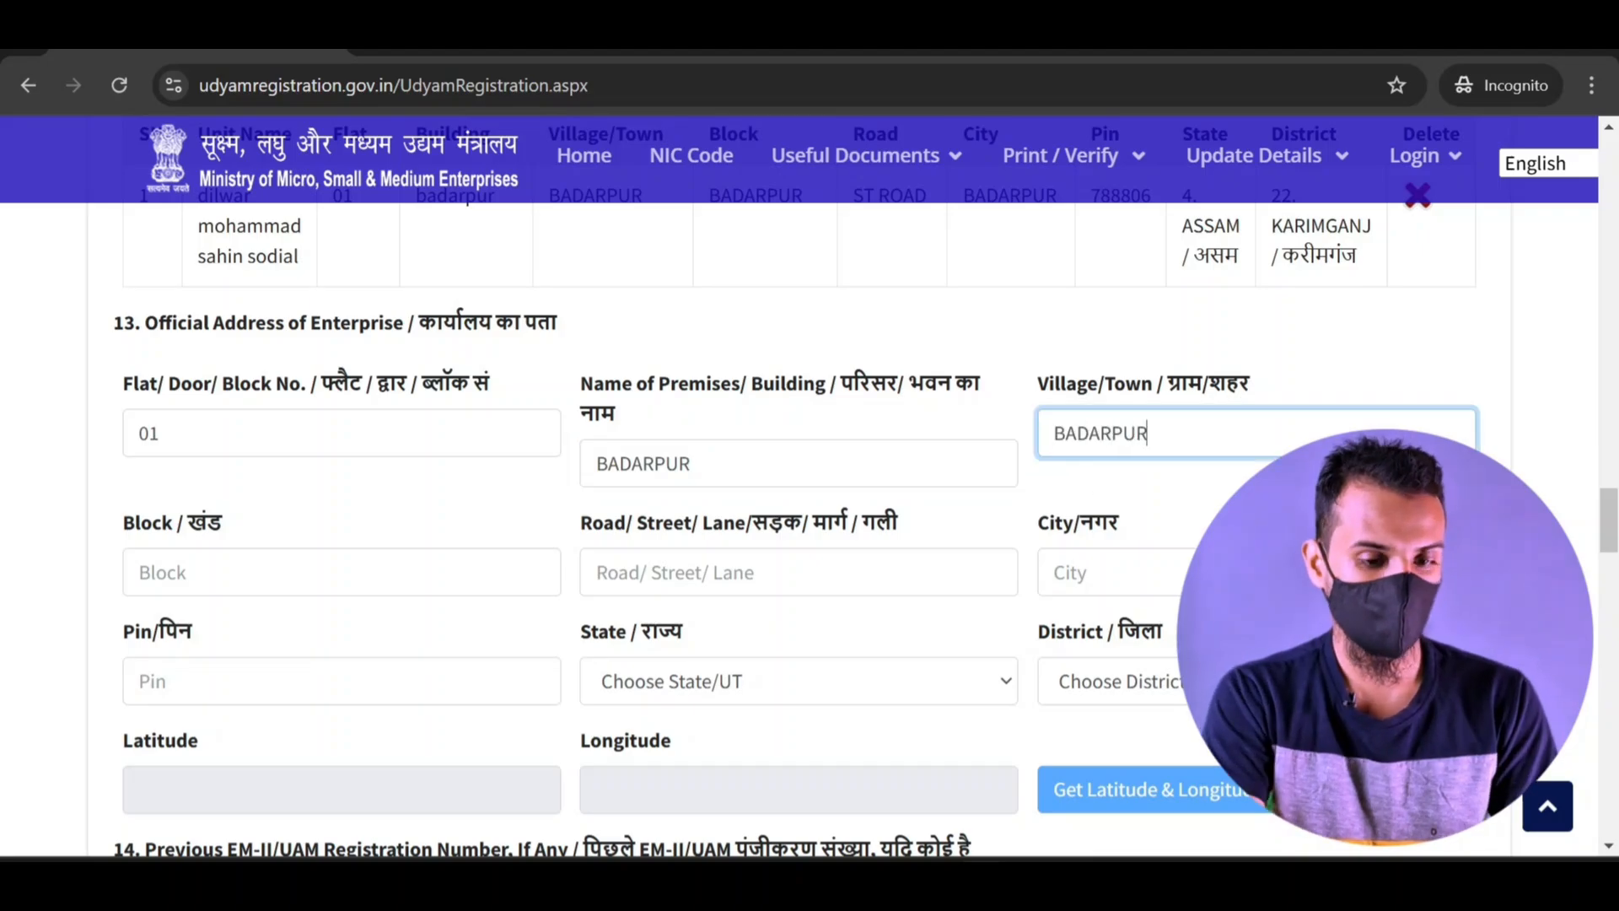
{"action": "key", "text": "Tab"}
- Fill in the official address Block, City and PIN code
{"action": "scroll", "coordinate": [290, 585], "scroll_direction": "up", "scroll_amount": 2}
{"action": "scroll", "coordinate": [290, 585], "scroll_direction": "up", "scroll_amount": 2}
{"action": "scroll", "coordinate": [419, 632], "scroll_direction": "down", "scroll_amount": 4}
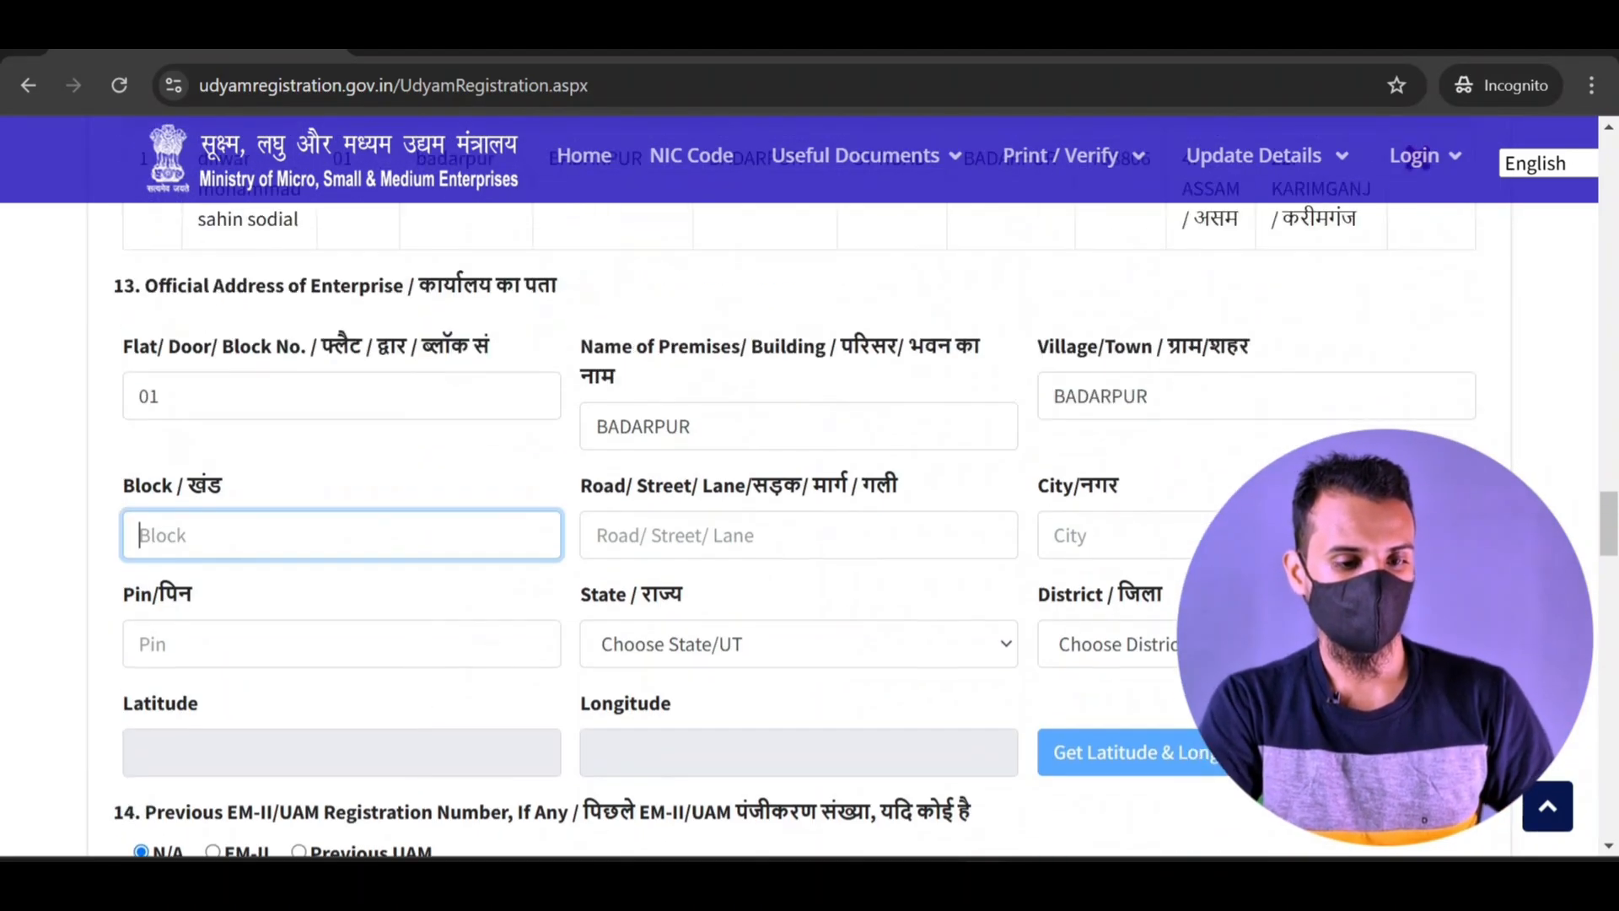
{"action": "key", "text": "Tab"}
{"action": "left_click", "coordinate": [473, 521]}
{"action": "key", "text": "Tab"}
{"action": "key", "text": "Tab"}
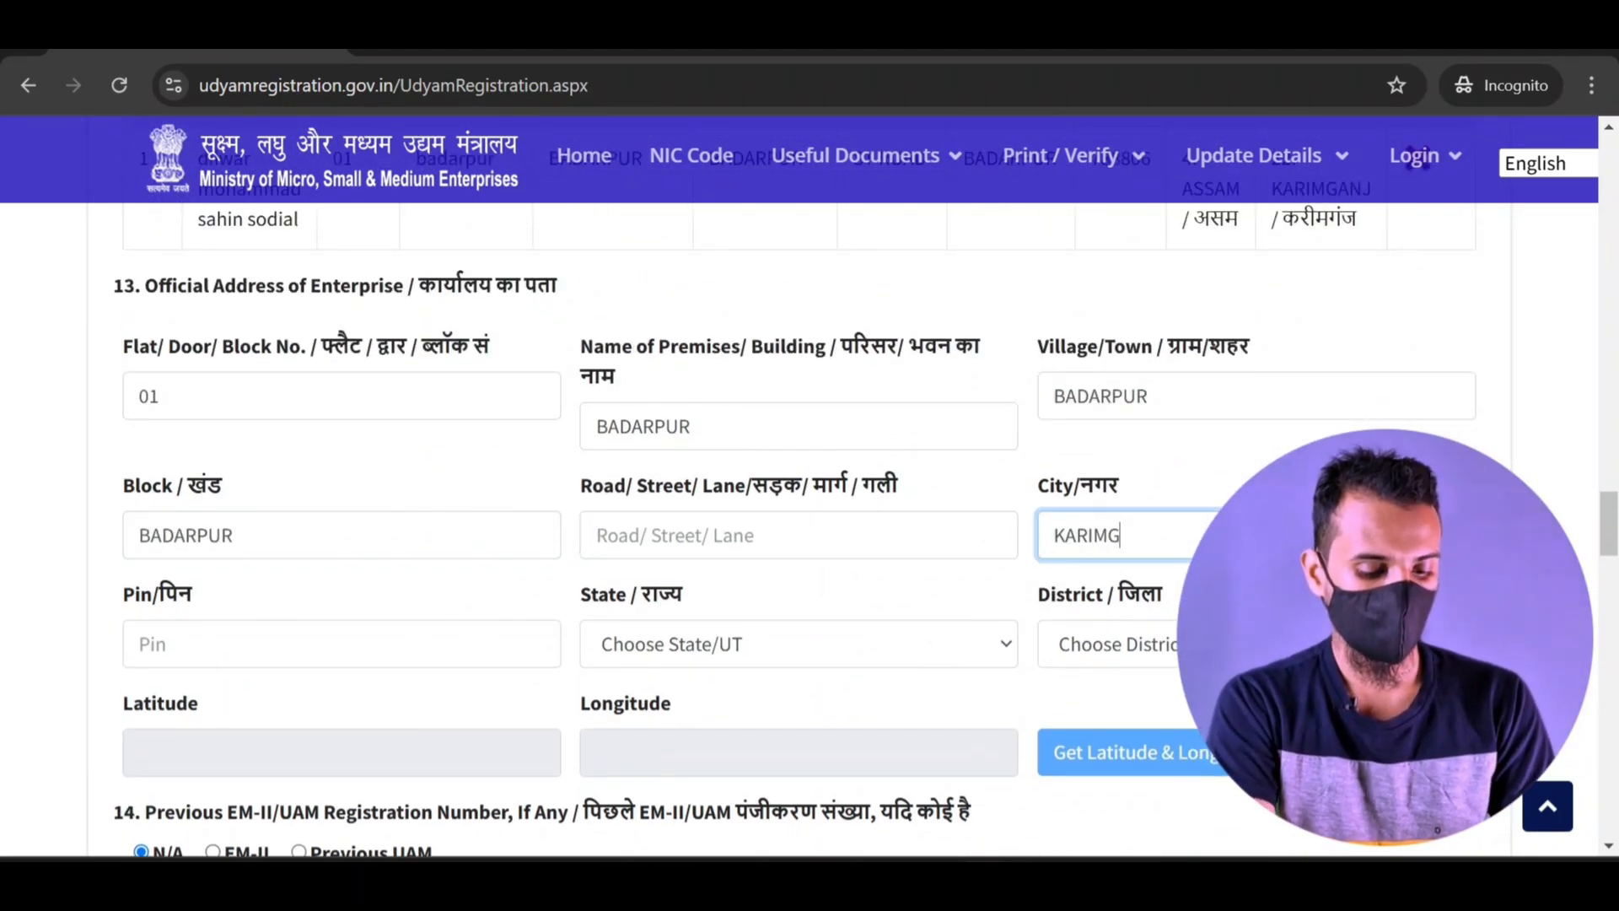
{"action": "key", "text": "Tab"}
- Set the State to 4. ASSAM and the District to 22. KARIMGANJ
{"action": "left_click", "coordinate": [658, 645]}
{"action": "left_click", "coordinate": [648, 177]}
{"action": "left_click", "coordinate": [1113, 645]}
{"action": "scroll", "coordinate": [1116, 300], "scroll_direction": "down", "scroll_amount": 4}
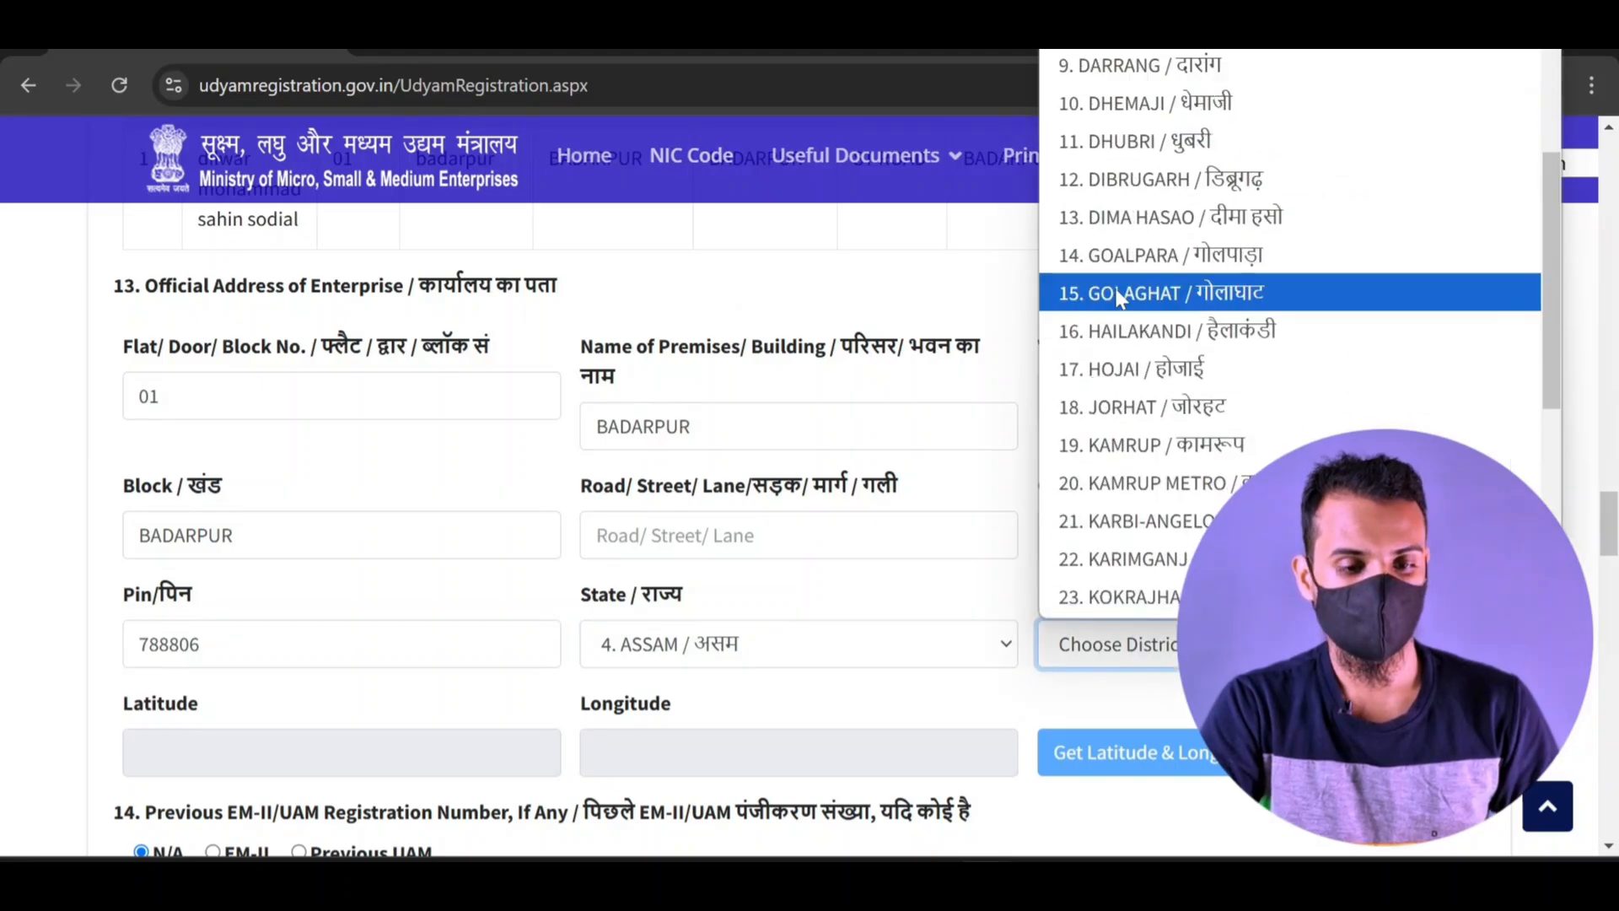
{"action": "left_click", "coordinate": [1120, 303]}
{"action": "scroll", "coordinate": [1162, 567], "scroll_direction": "down", "scroll_amount": 2}
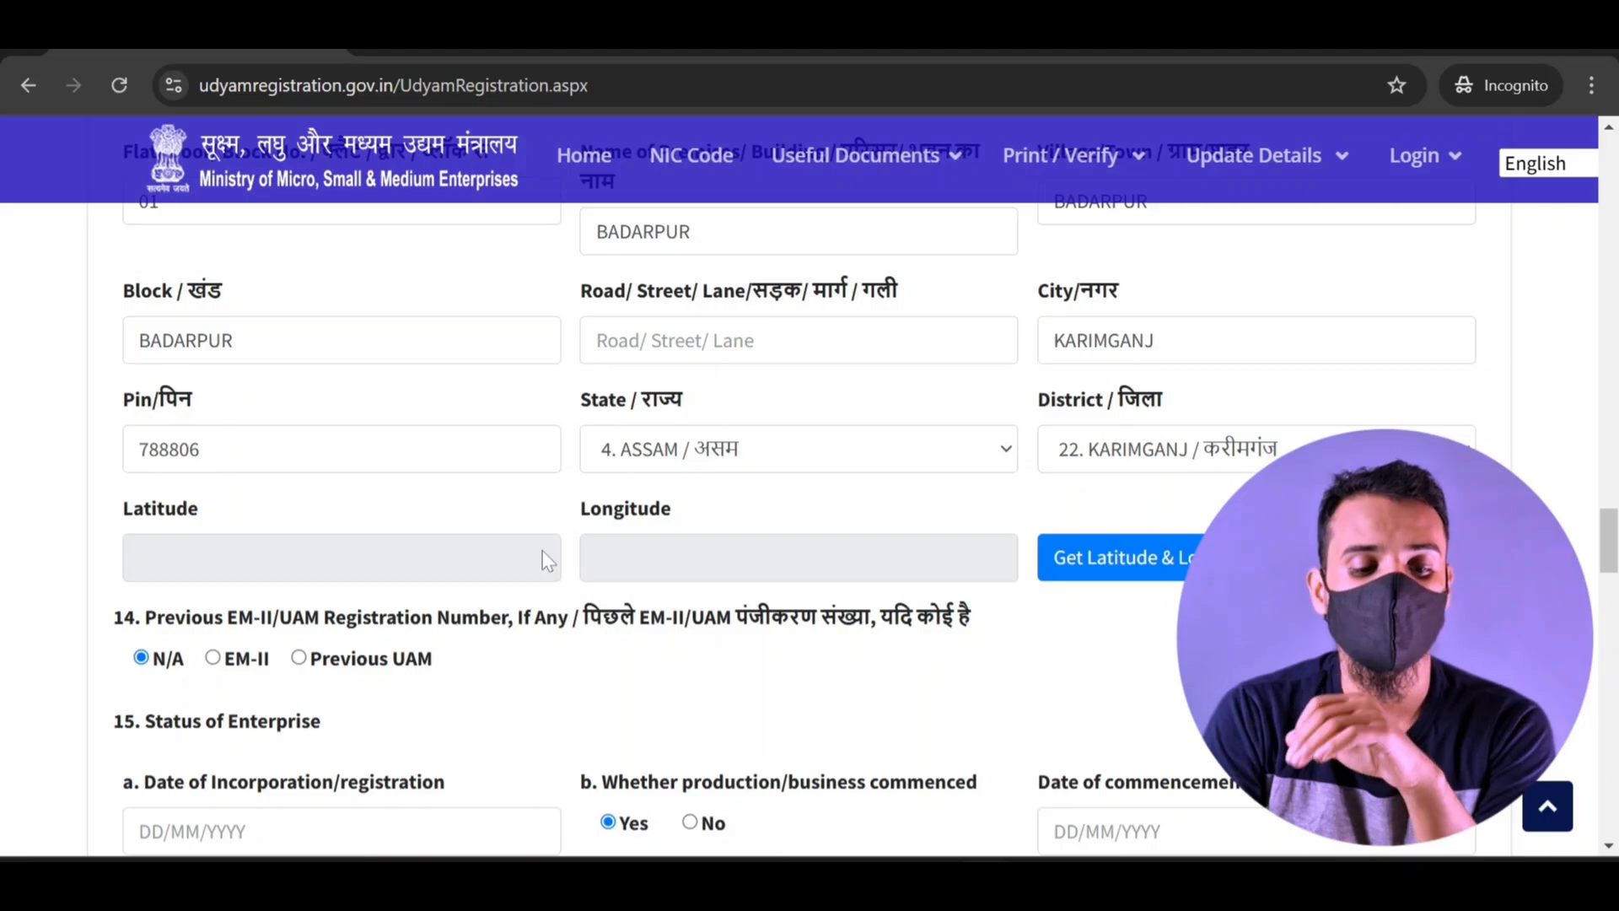
- Drop a map pin near Badarpur to fill the official address Latitude and Longitude
{"action": "left_click", "coordinate": [1120, 568]}
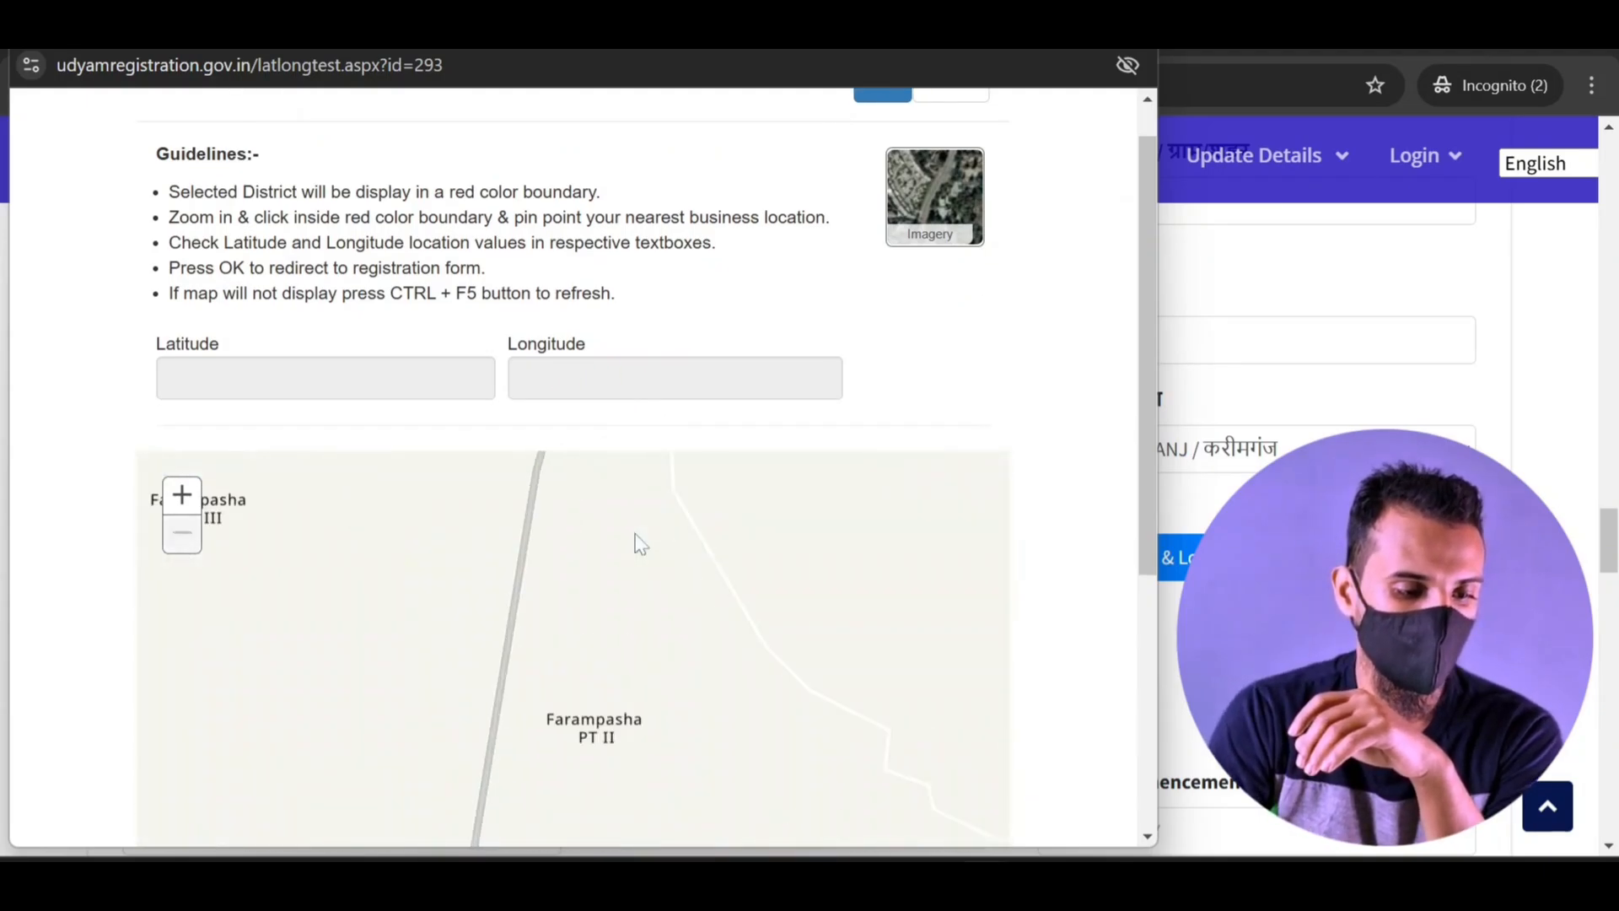
{"action": "scroll", "coordinate": [641, 544], "scroll_direction": "up", "scroll_amount": 5}
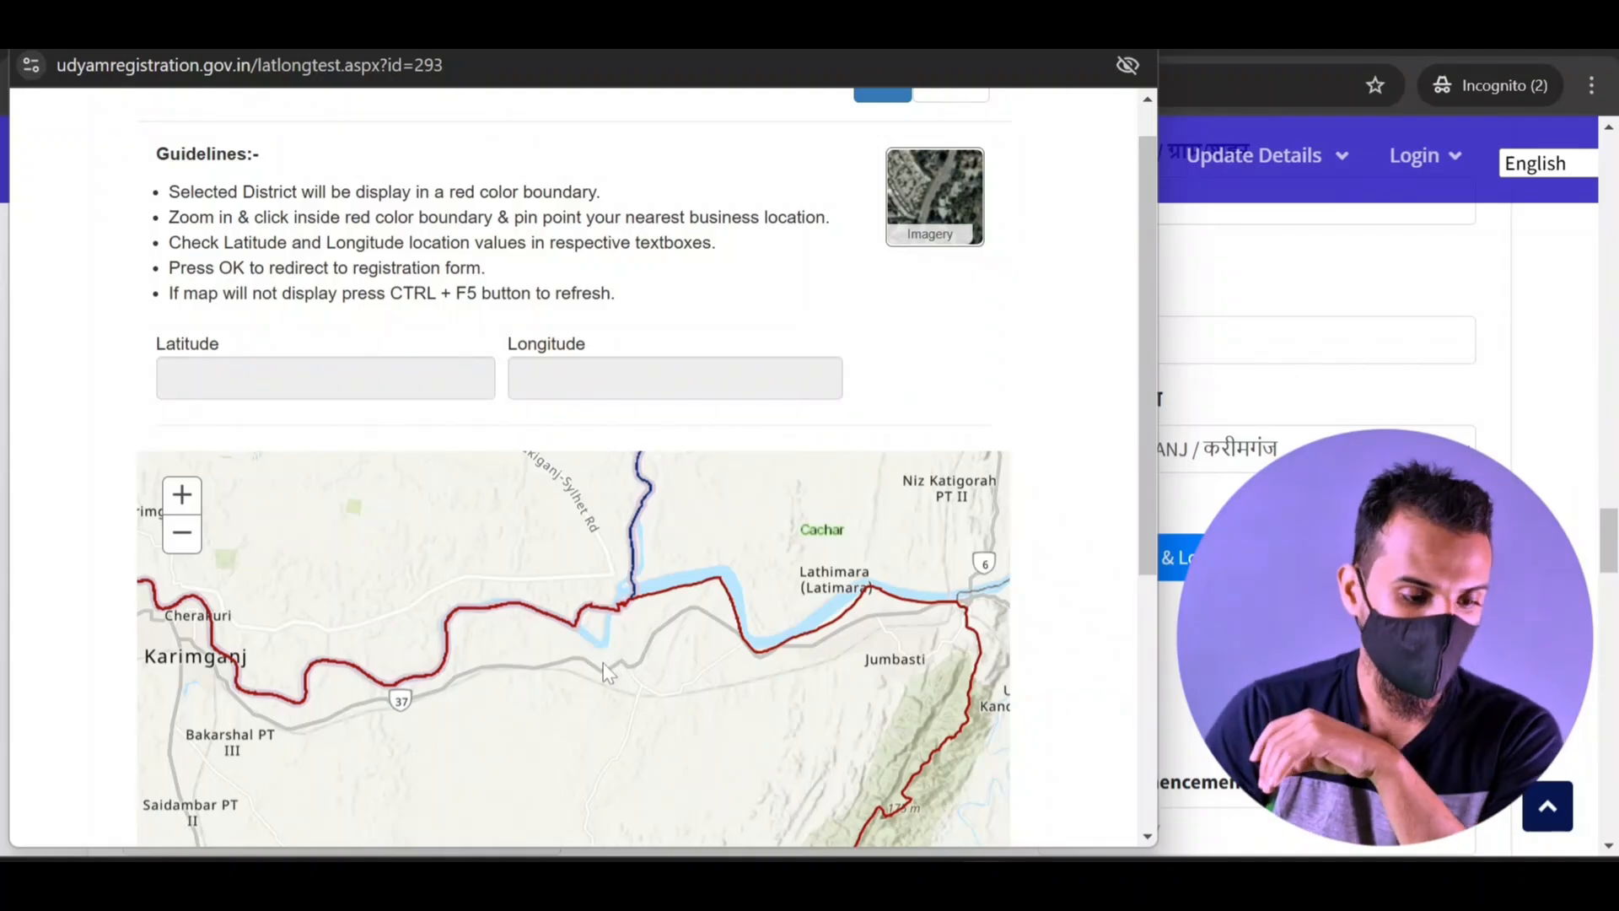
{"action": "scroll", "coordinate": [604, 672], "scroll_direction": "up", "scroll_amount": 6}
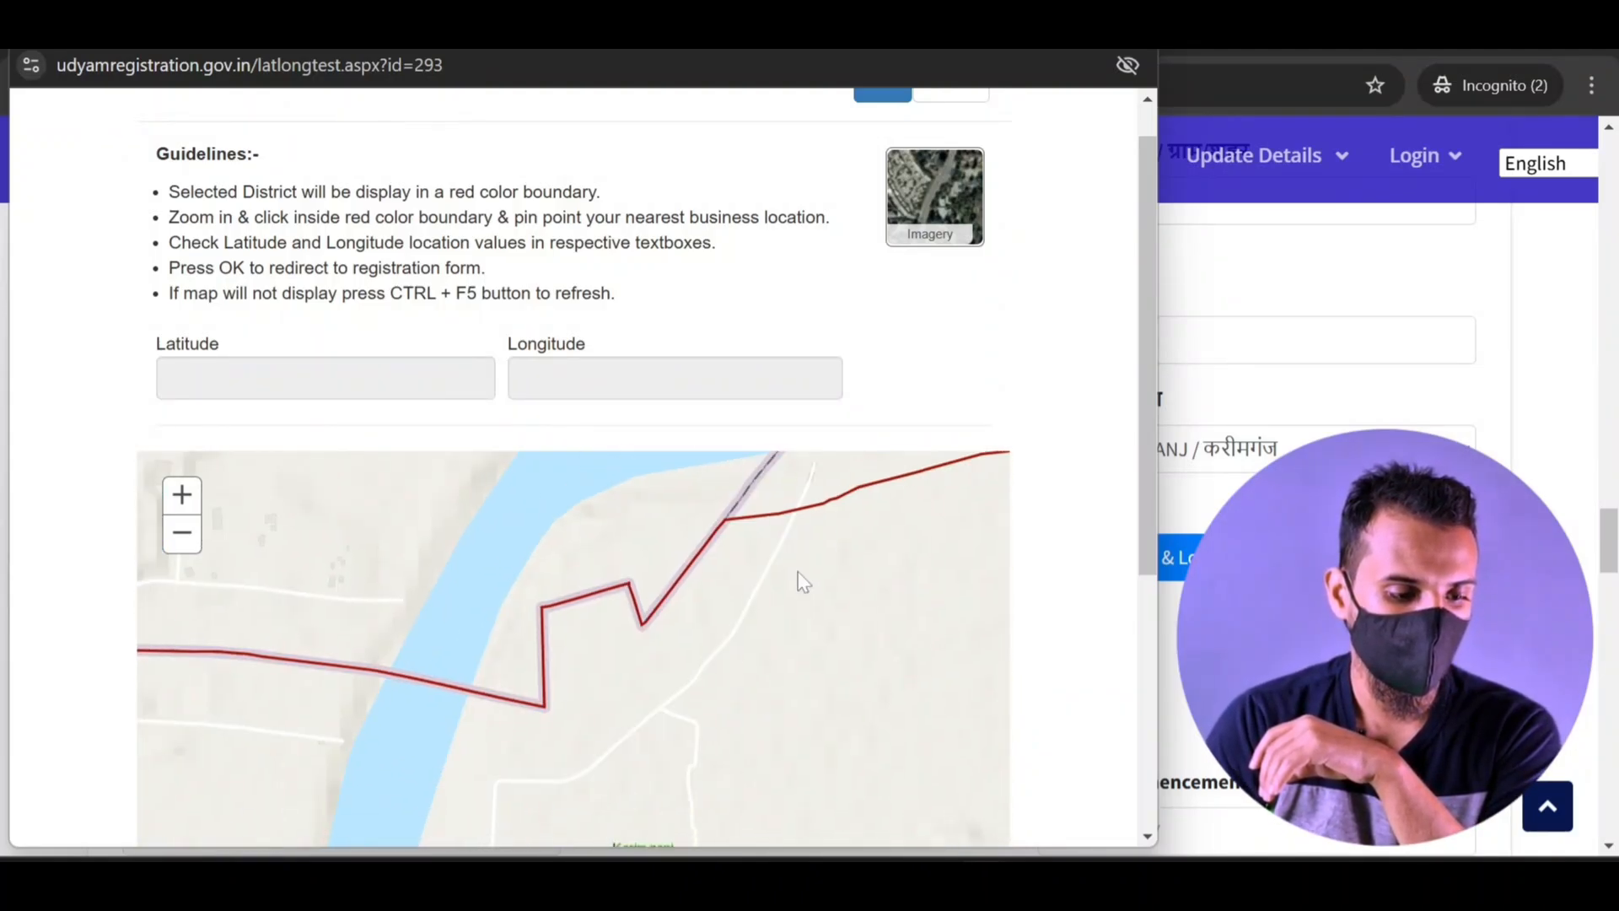
{"action": "scroll", "coordinate": [798, 575], "scroll_direction": "down", "scroll_amount": 5}
{"action": "scroll", "coordinate": [738, 617], "scroll_direction": "up", "scroll_amount": 3}
{"action": "scroll", "coordinate": [544, 662], "scroll_direction": "down", "scroll_amount": 4}
{"action": "scroll", "coordinate": [843, 606], "scroll_direction": "up", "scroll_amount": 4}
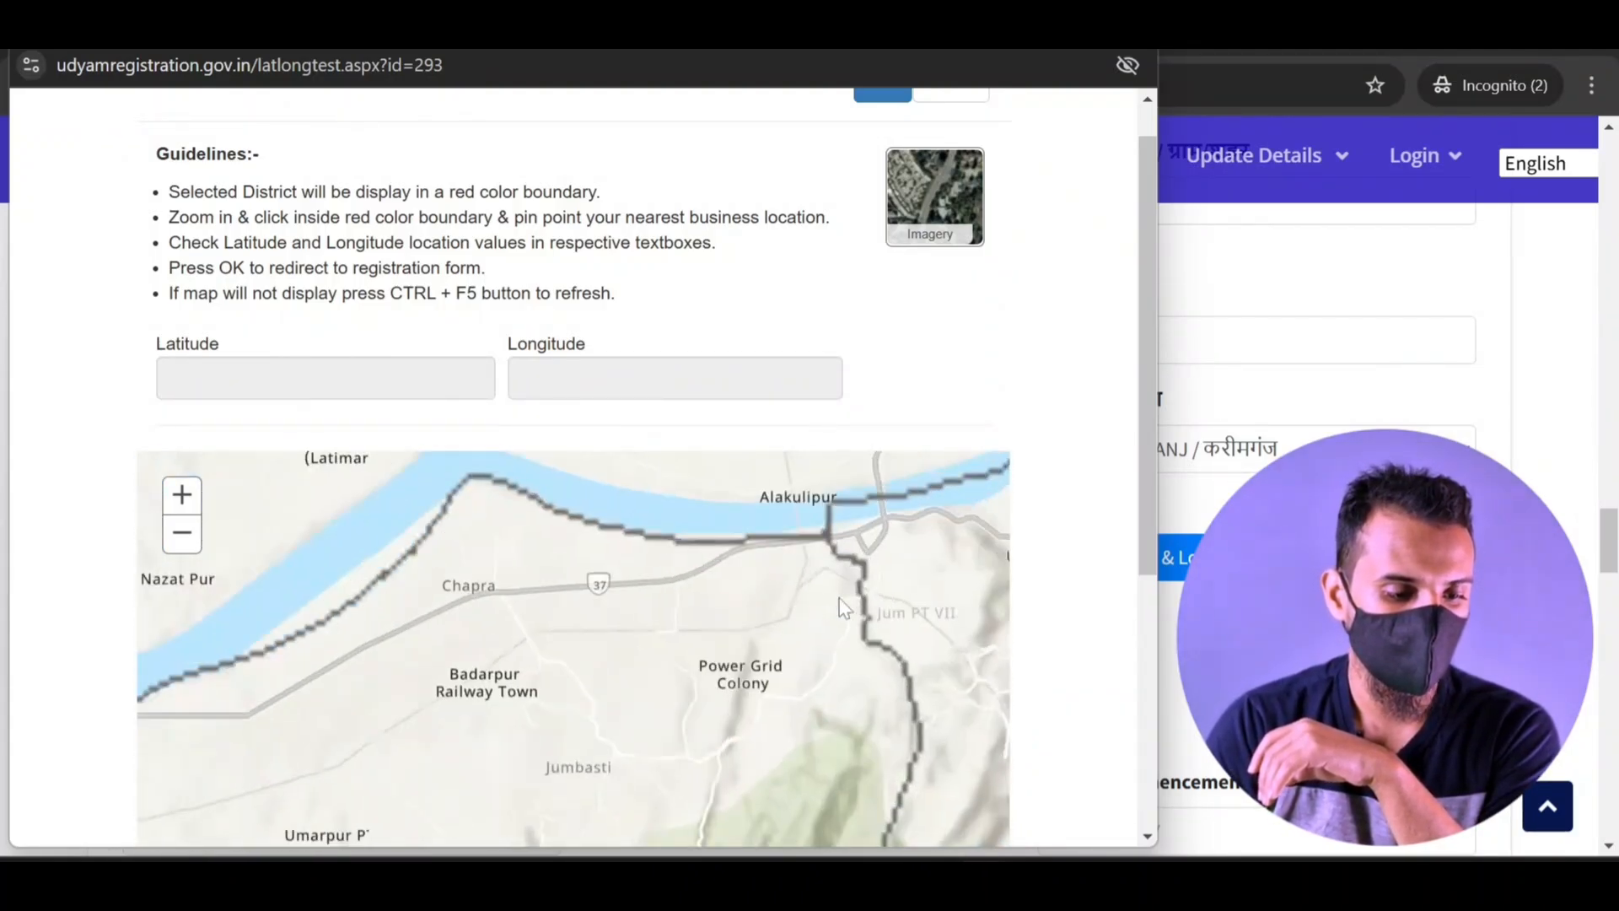
{"action": "left_click", "coordinate": [680, 572]}
{"action": "scroll", "coordinate": [700, 492], "scroll_direction": "down", "scroll_amount": 1}
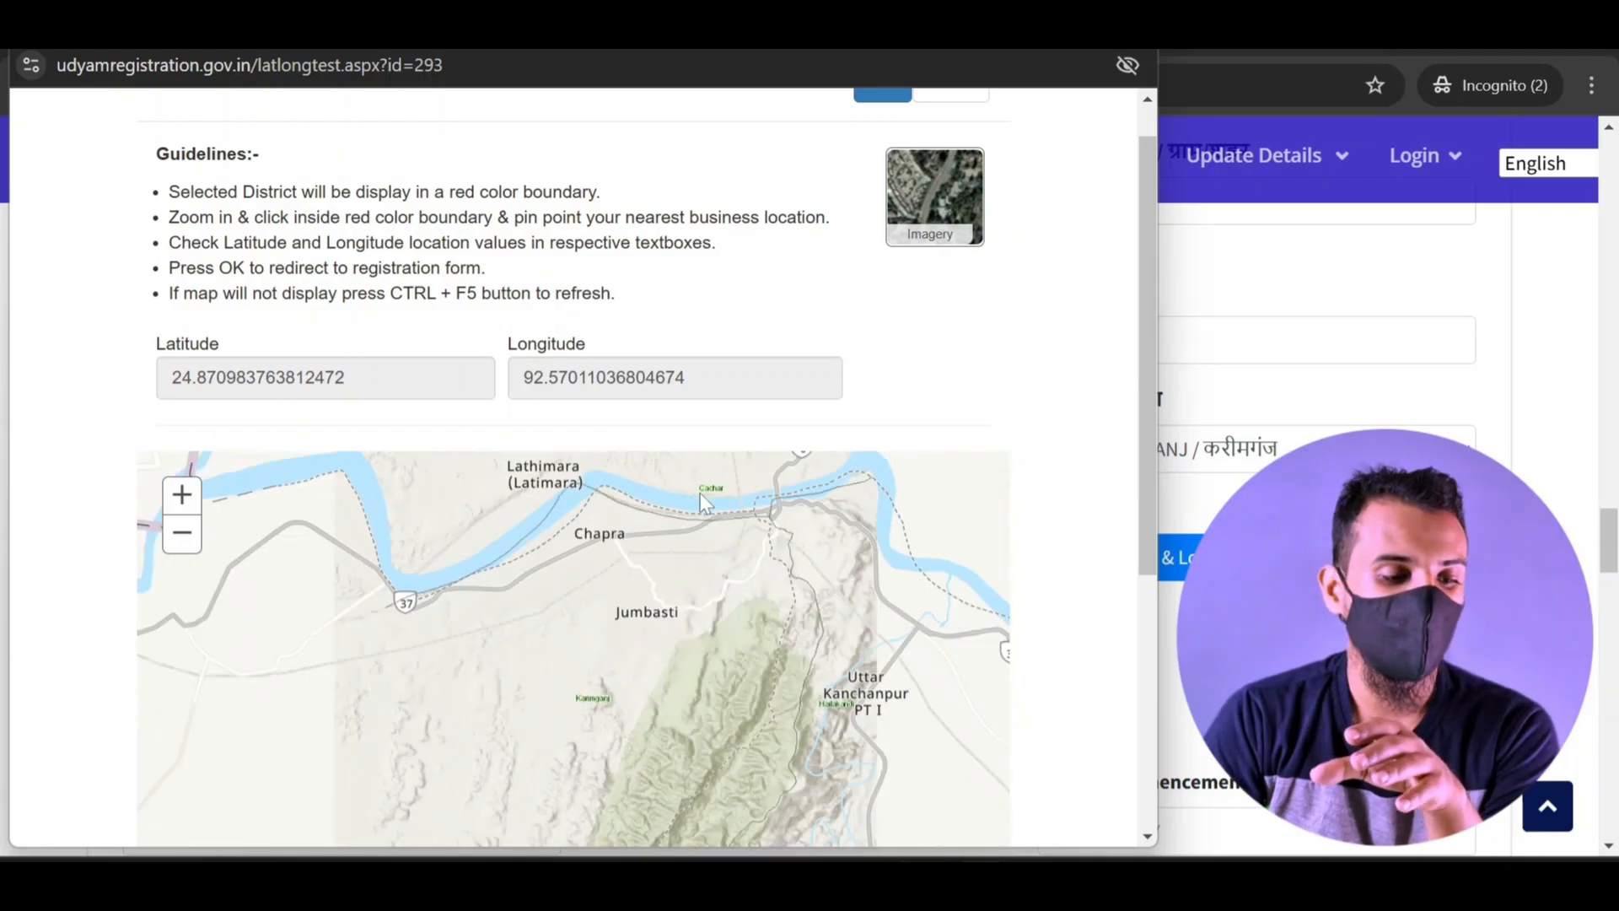
{"action": "scroll", "coordinate": [700, 492], "scroll_direction": "down", "scroll_amount": 3}
{"action": "scroll", "coordinate": [758, 442], "scroll_direction": "down", "scroll_amount": 3}
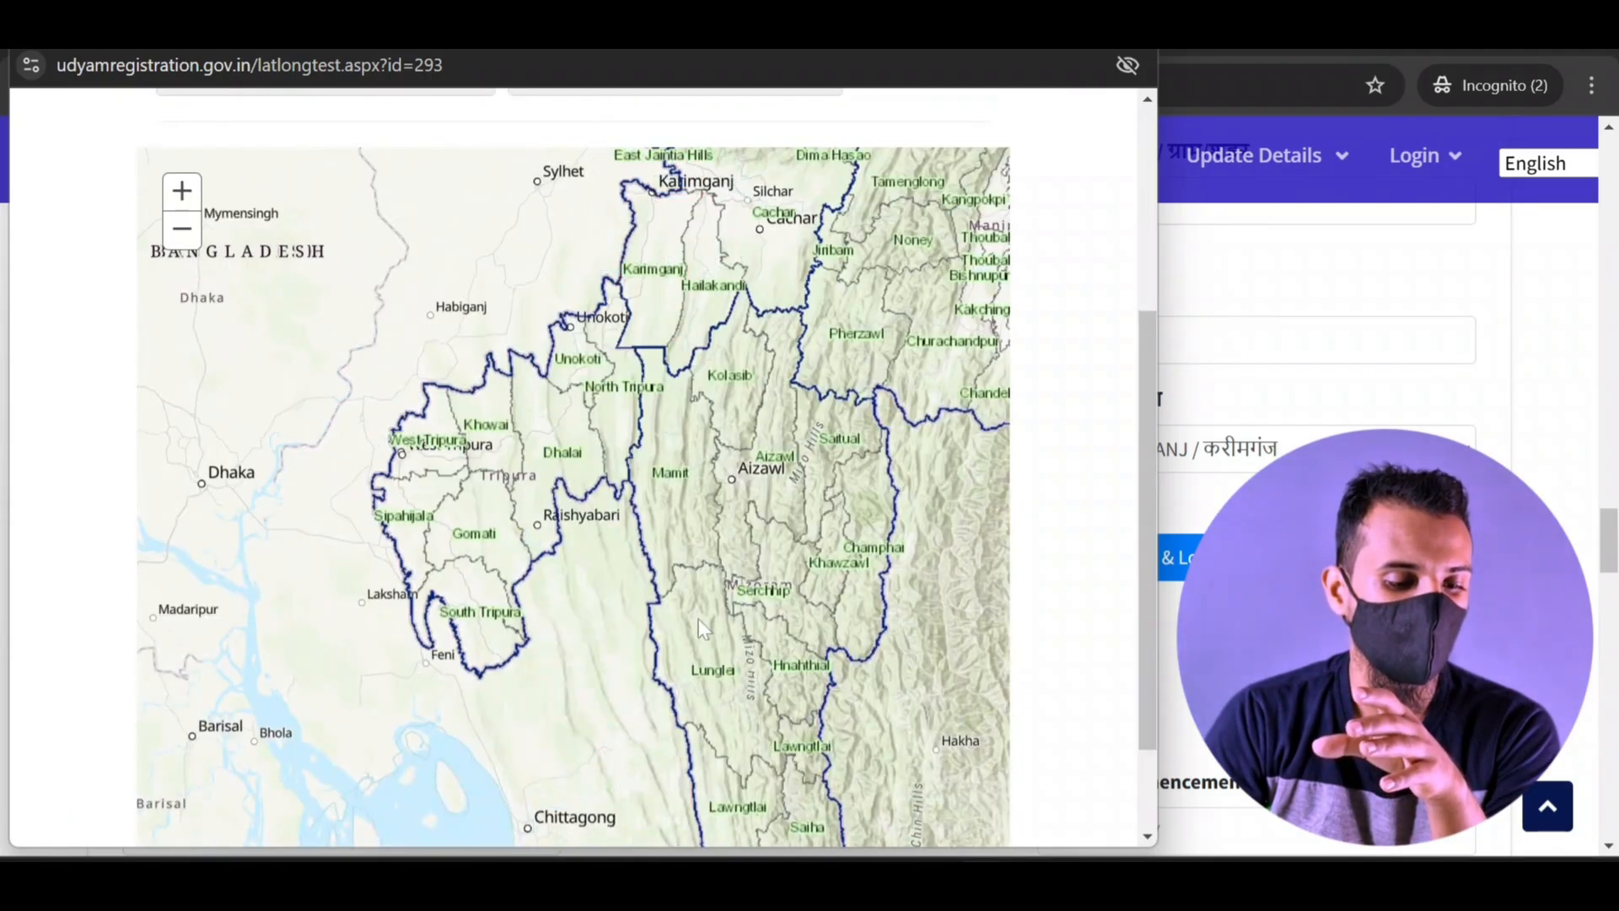
{"action": "scroll", "coordinate": [699, 629], "scroll_direction": "down", "scroll_amount": 1}
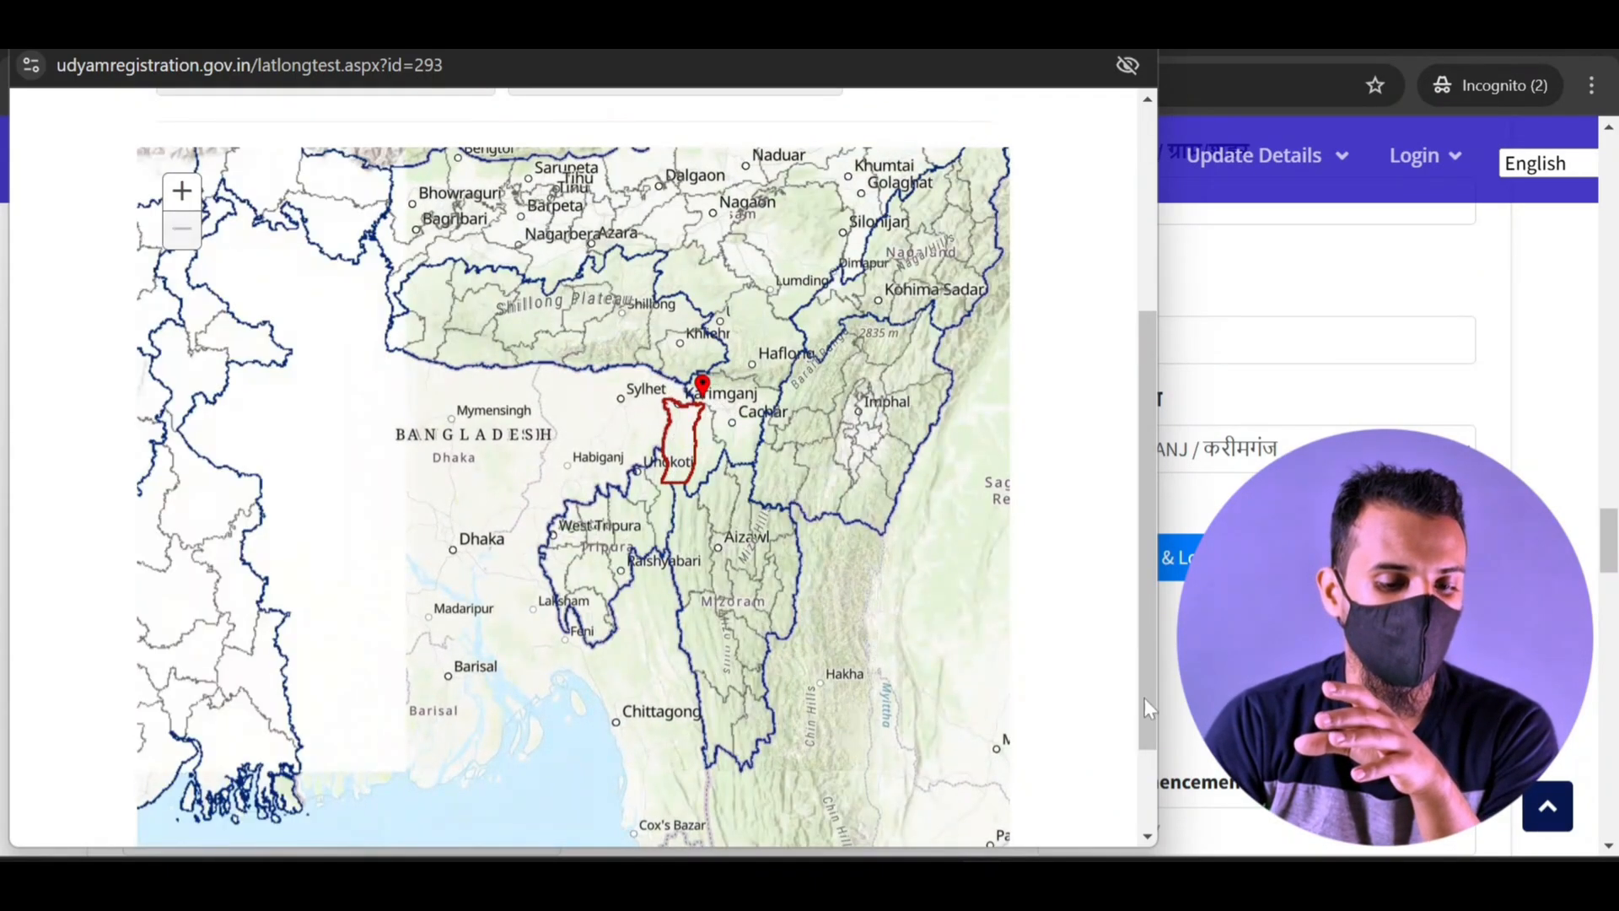
{"action": "scroll", "coordinate": [1145, 698], "scroll_direction": "down", "scroll_amount": 5}
- Accept the map coordinates and review the previous-registration and Status of Enterprise questions
{"action": "left_click", "coordinate": [738, 808]}
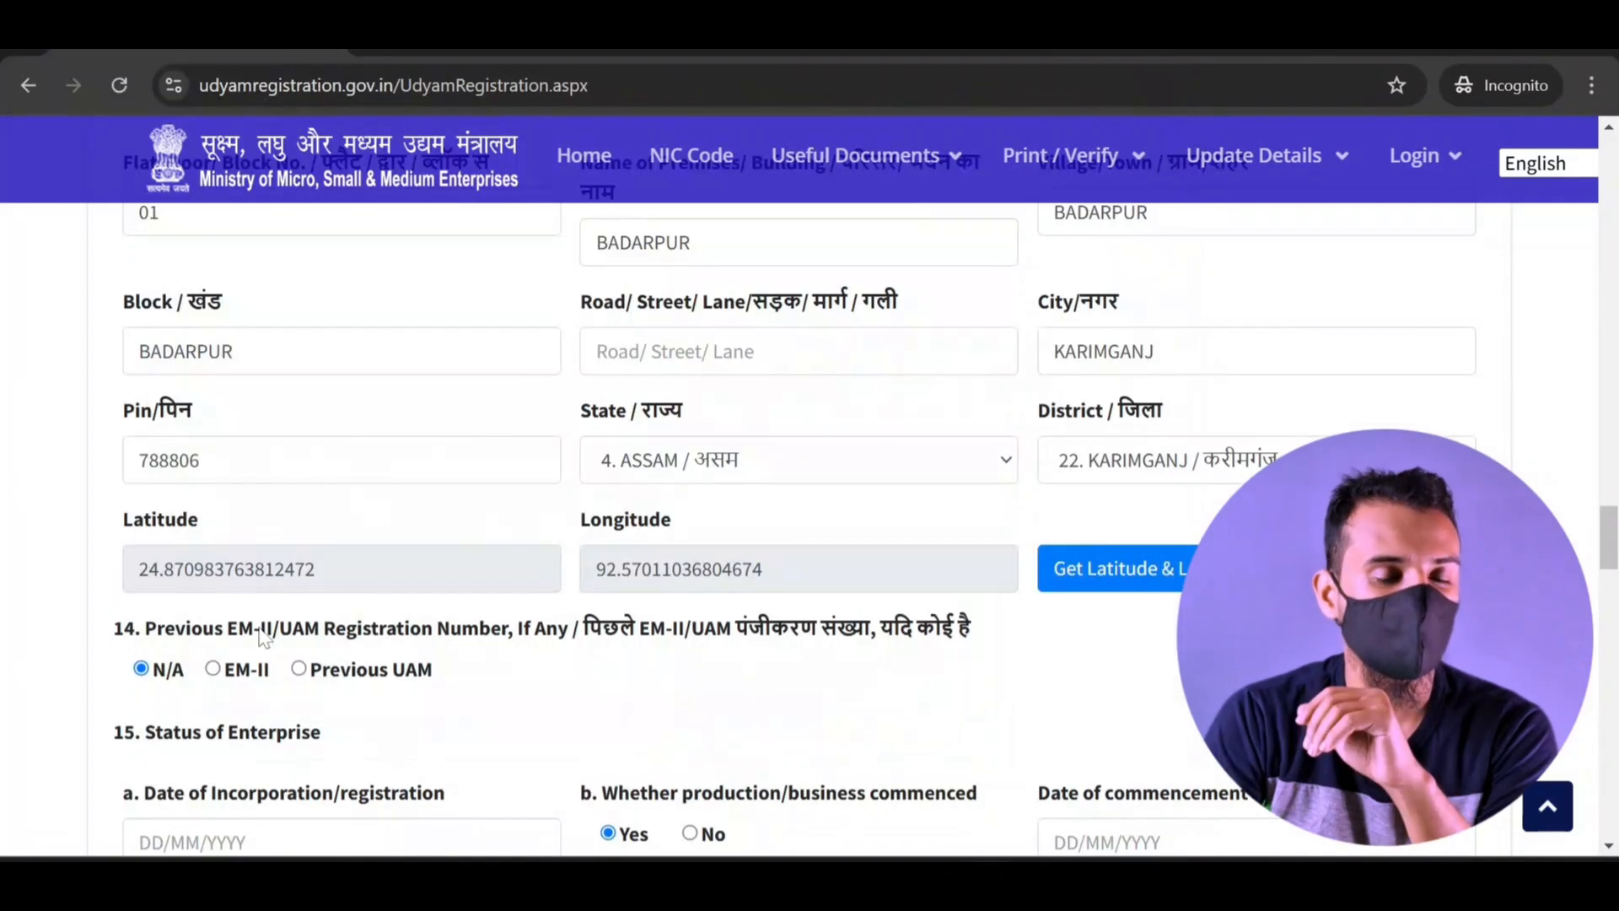
{"action": "scroll", "coordinate": [261, 637], "scroll_direction": "down", "scroll_amount": 2}
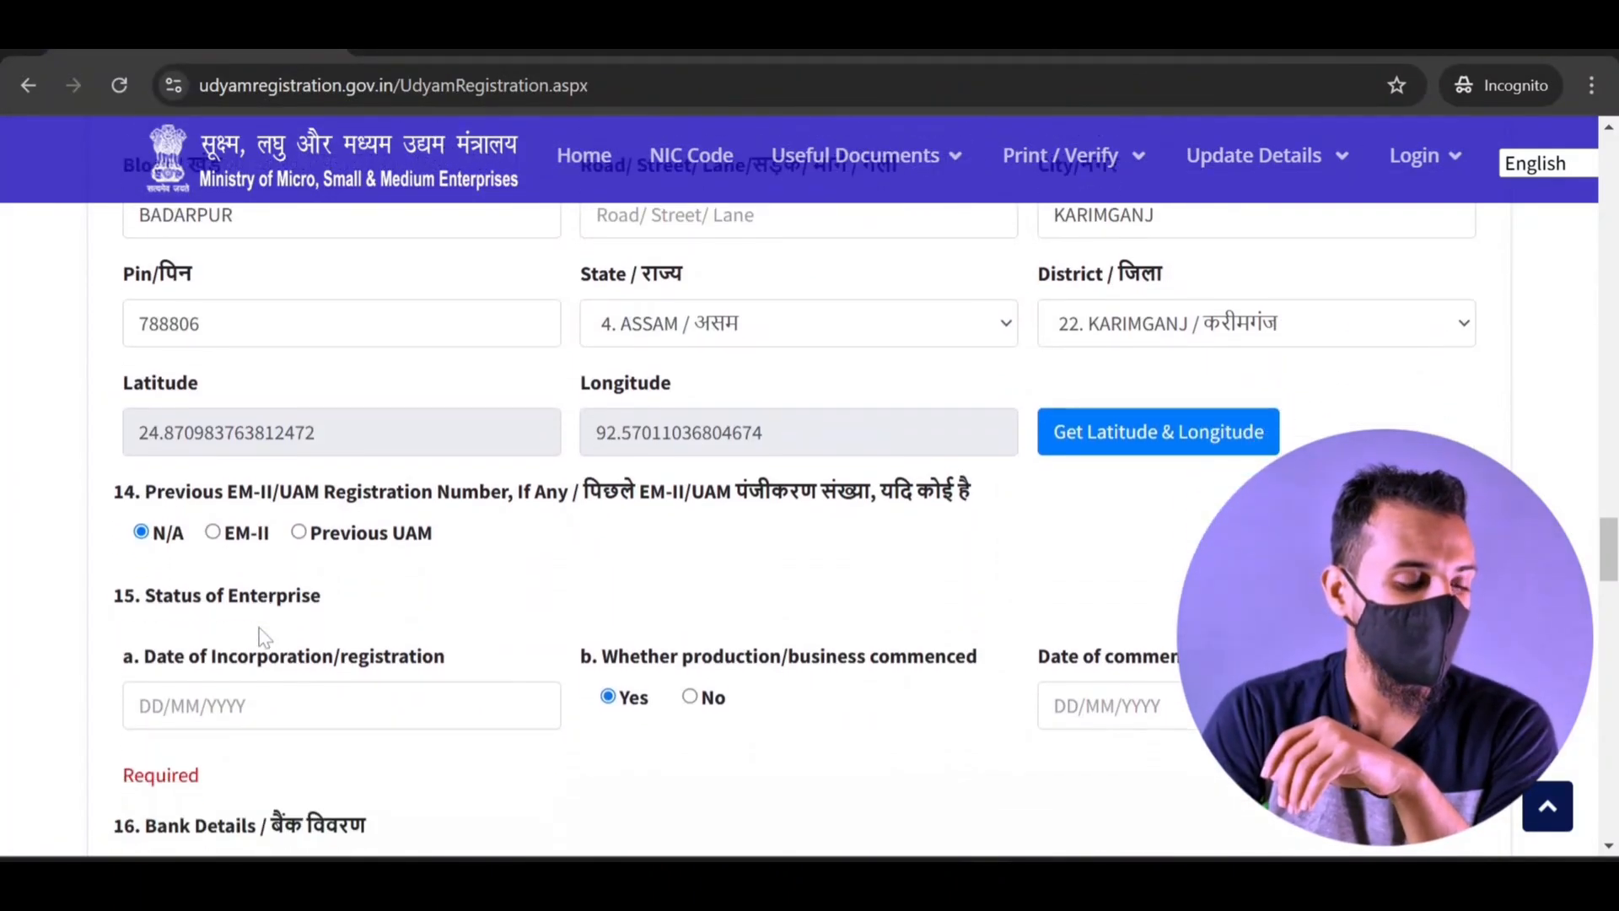
{"action": "mouse_move", "coordinate": [113, 489]}
{"action": "left_mouse_down"}
{"action": "mouse_move", "coordinate": [431, 515]}
{"action": "mouse_move", "coordinate": [426, 560]}
{"action": "mouse_move", "coordinate": [224, 540]}
{"action": "mouse_move", "coordinate": [126, 498]}
{"action": "left_mouse_up"}
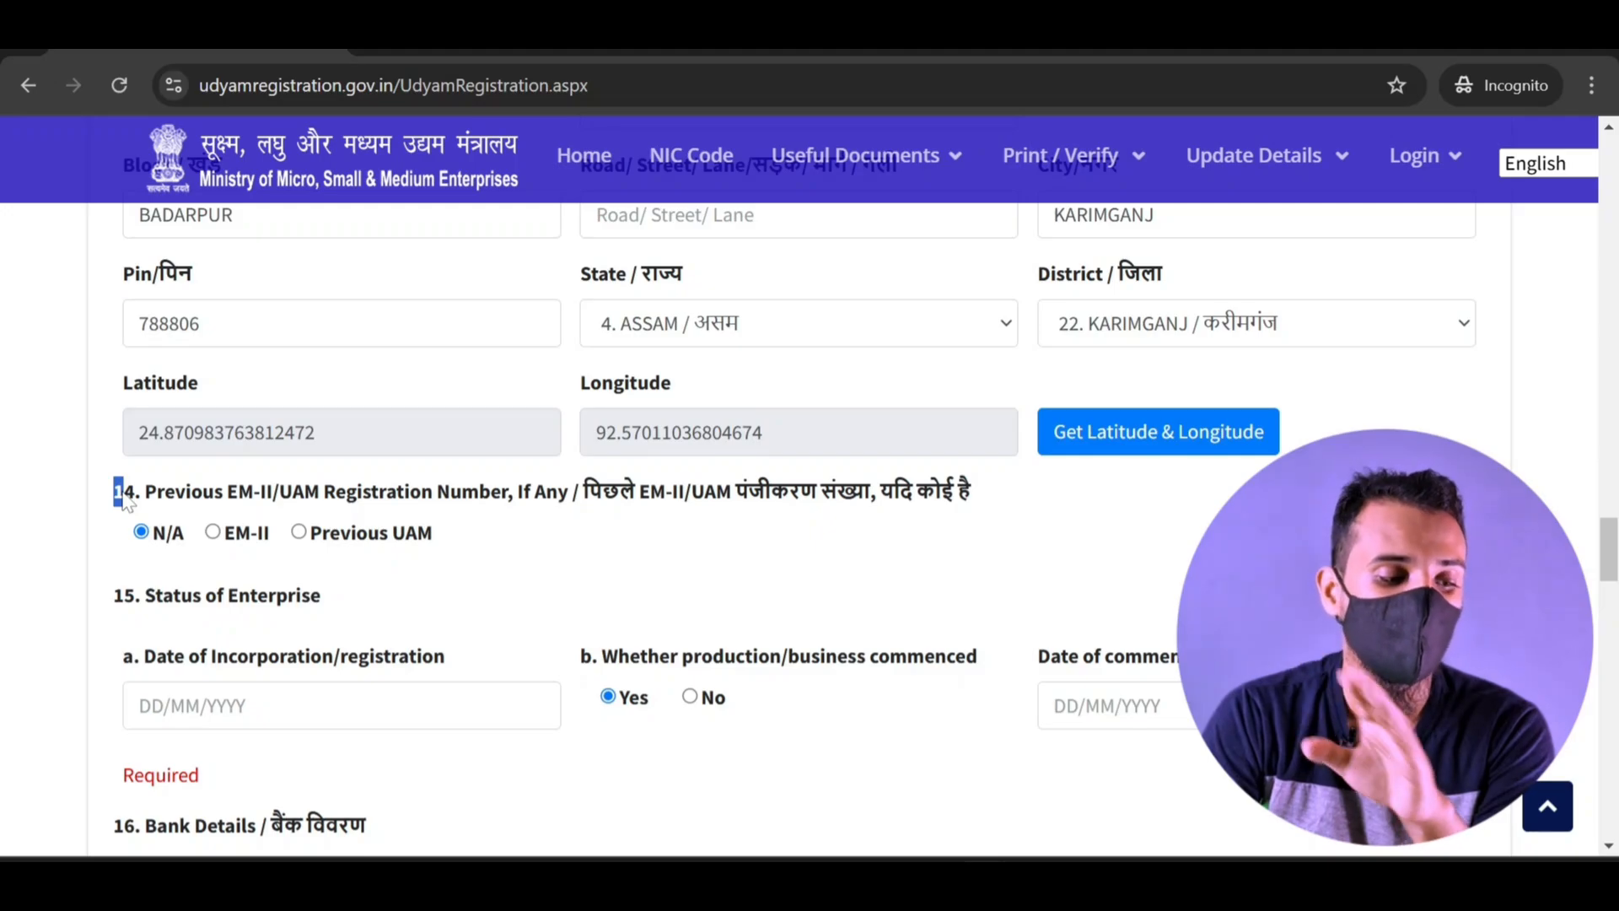
{"action": "left_click", "coordinate": [108, 534]}
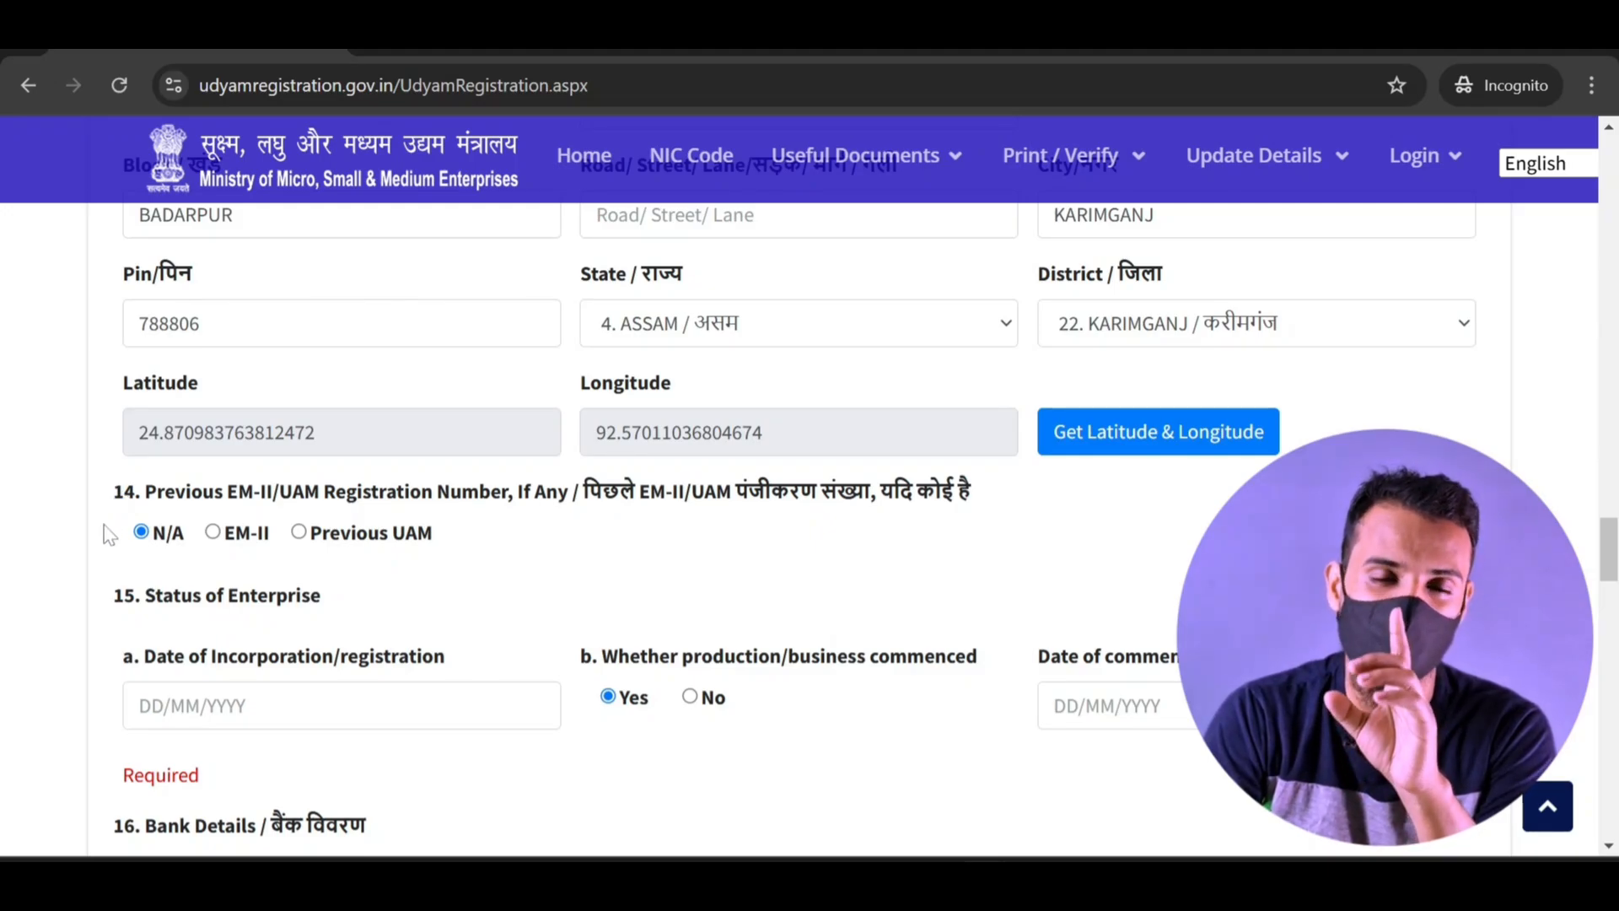
{"action": "scroll", "coordinate": [108, 534], "scroll_direction": "down", "scroll_amount": 1}
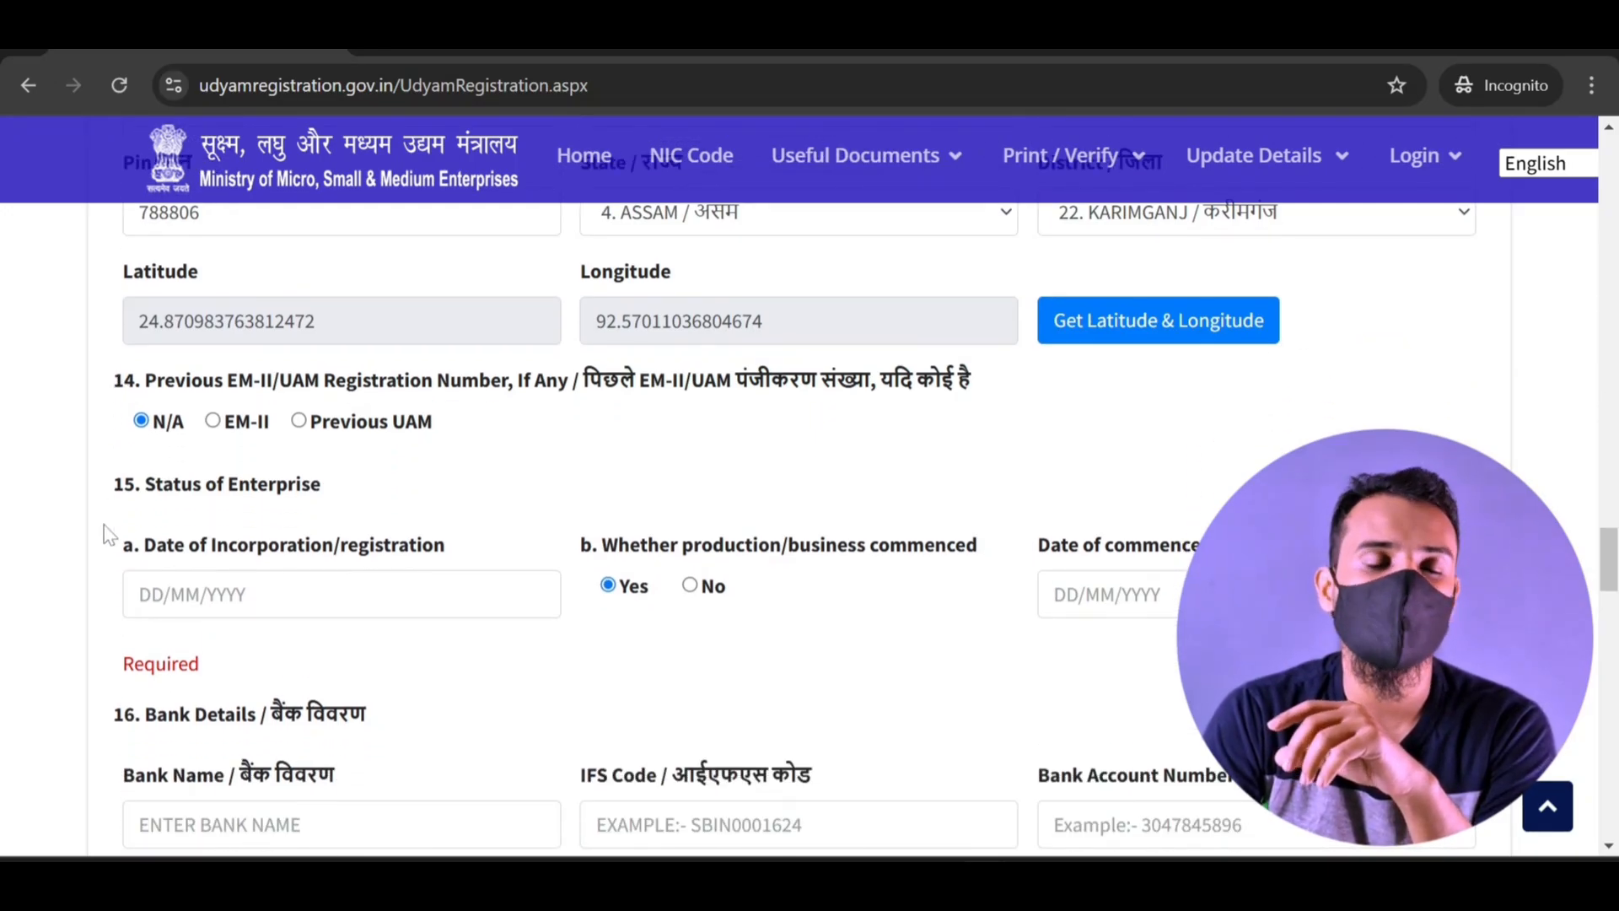
{"action": "scroll", "coordinate": [108, 534], "scroll_direction": "down", "scroll_amount": 1}
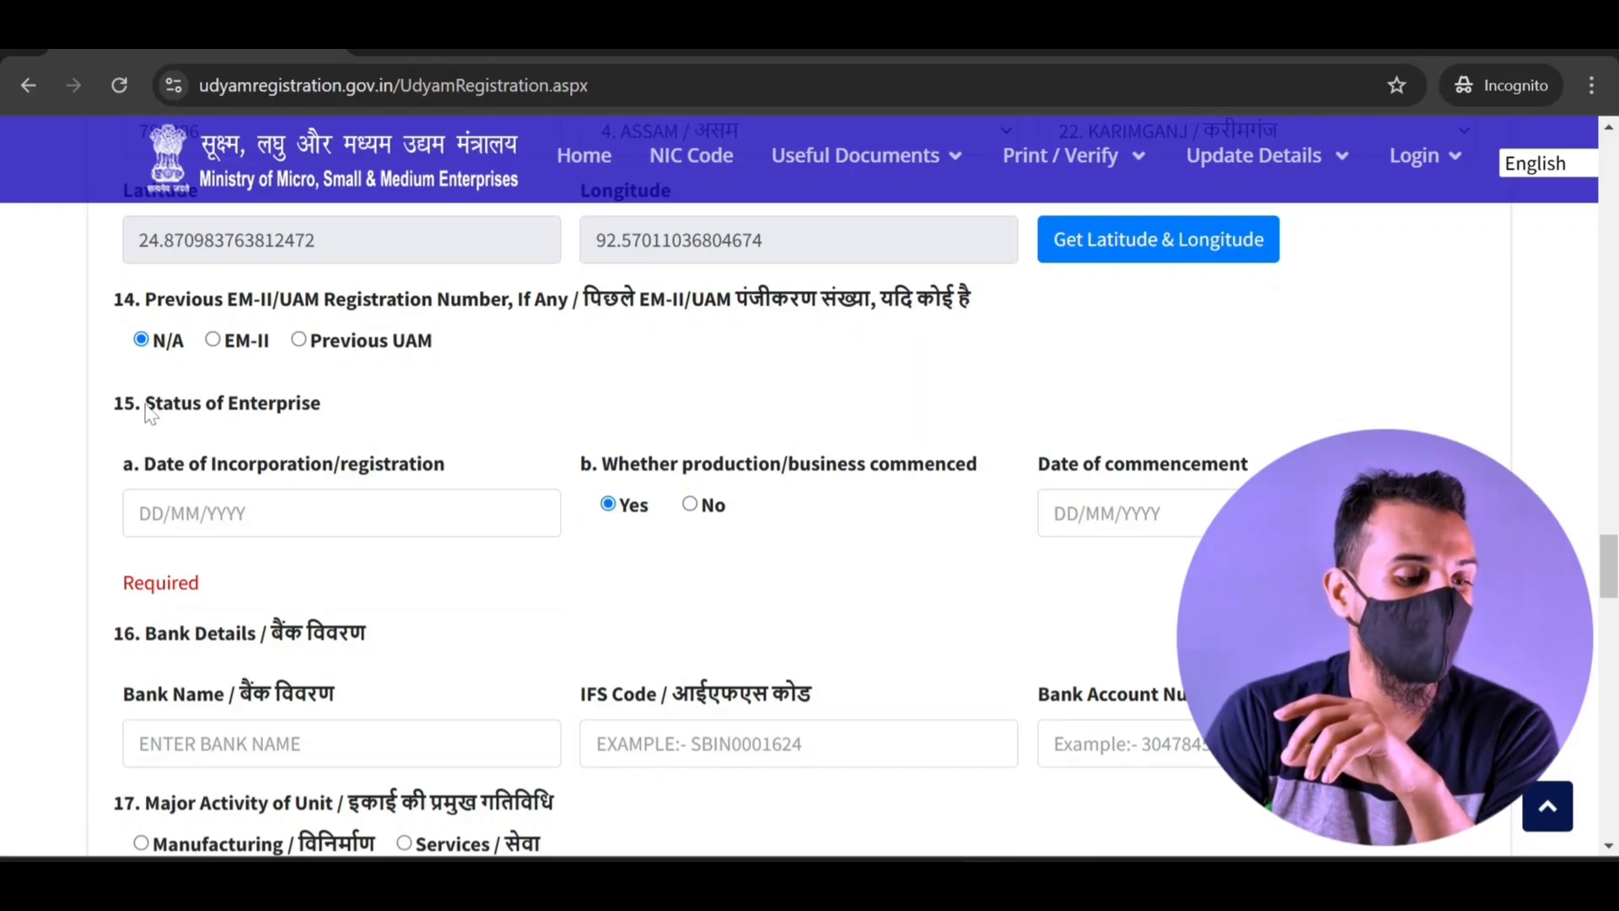
{"action": "left_click_drag", "start_coordinate": [147, 410], "coordinate": [351, 408]}
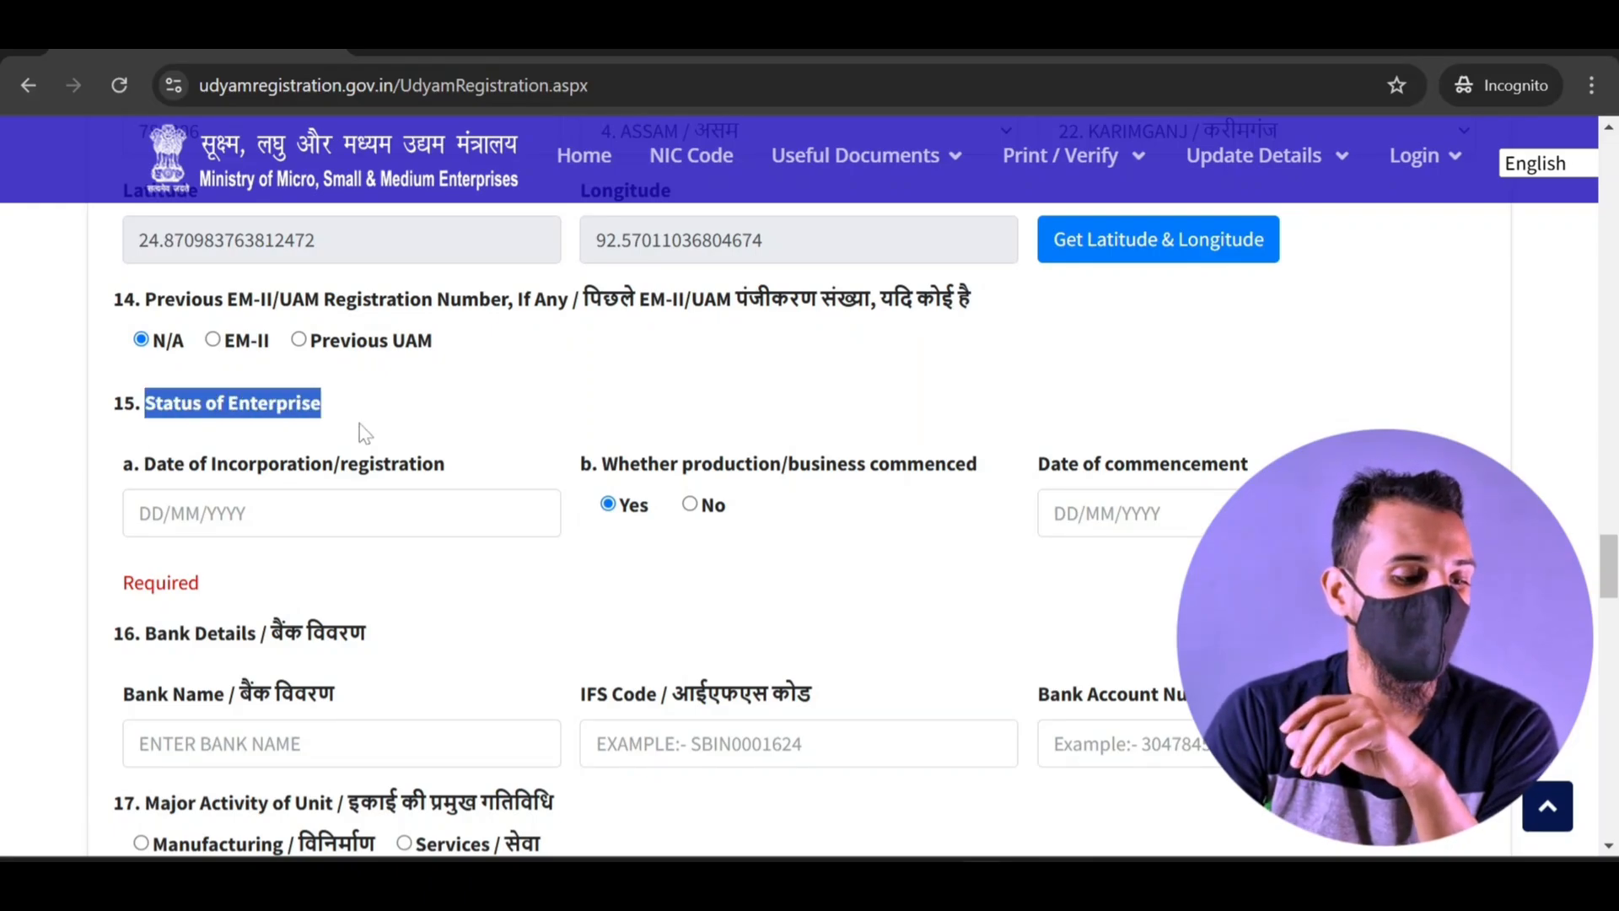
{"action": "left_click", "coordinate": [361, 430]}
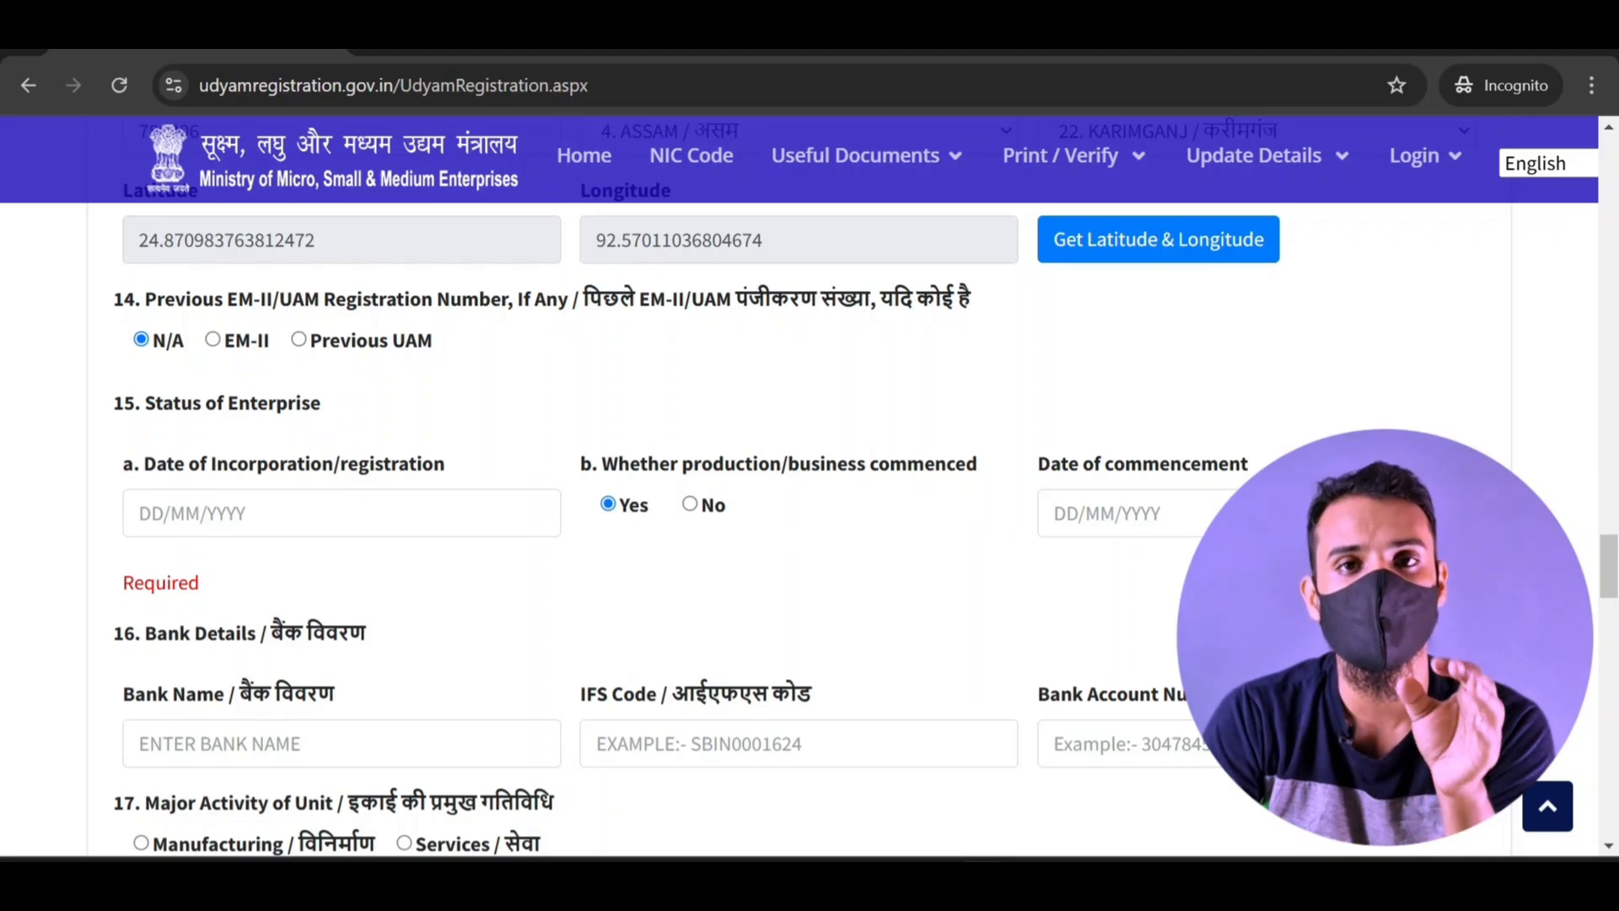
- Pick 1 January 2024 as the date of incorporation
{"action": "left_click", "coordinate": [200, 512]}
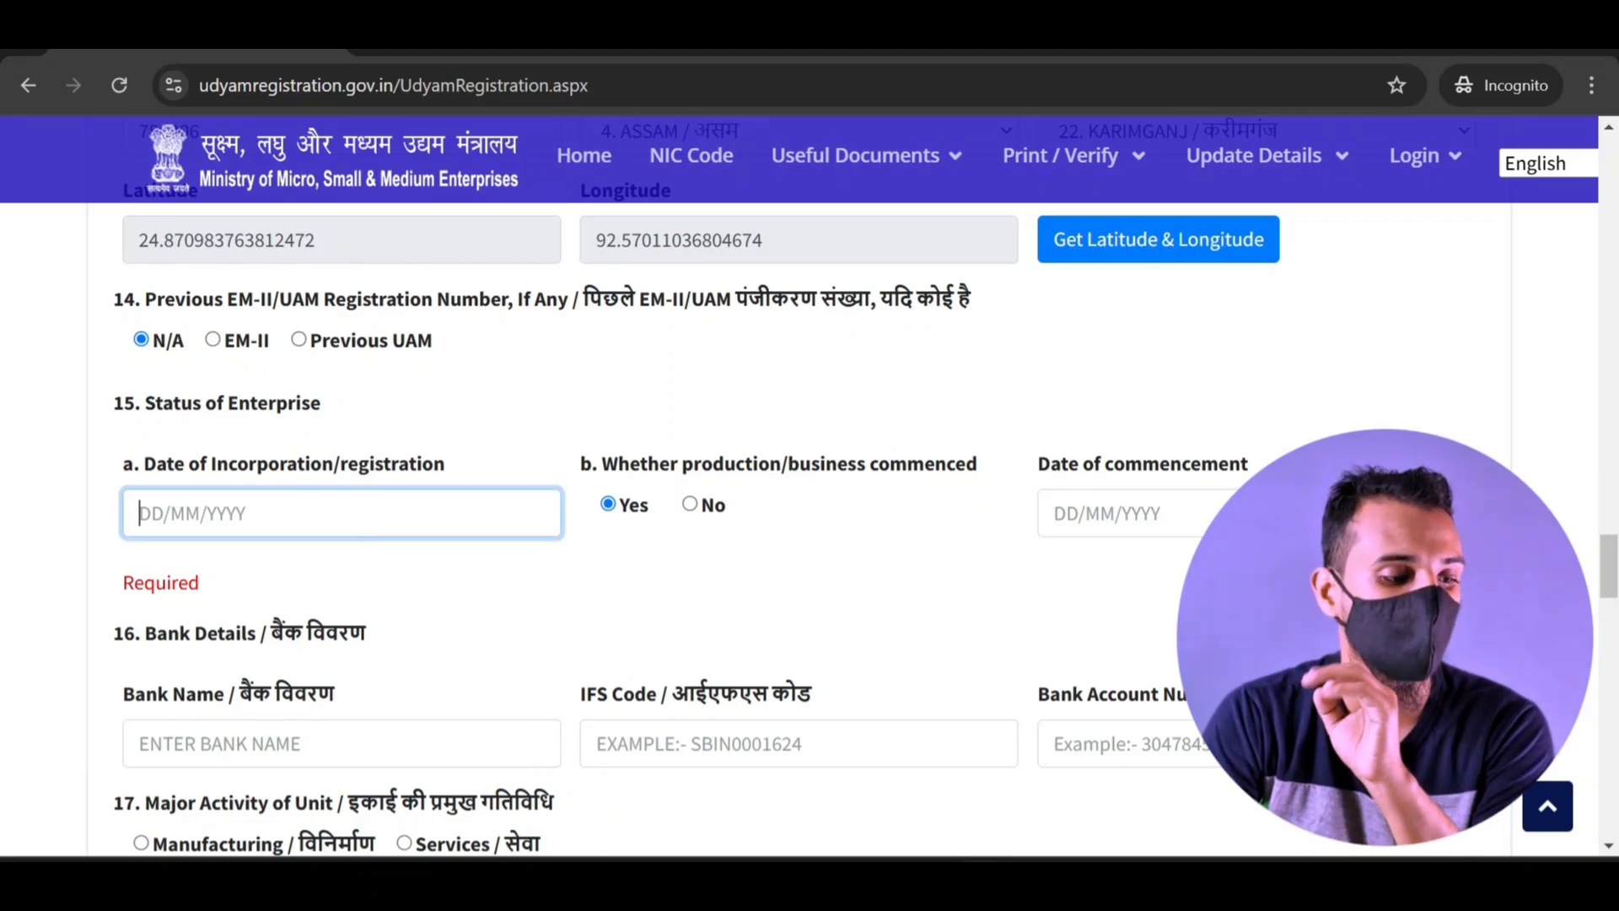
{"action": "left_click", "coordinate": [199, 558]}
{"action": "left_click", "coordinate": [164, 606]}
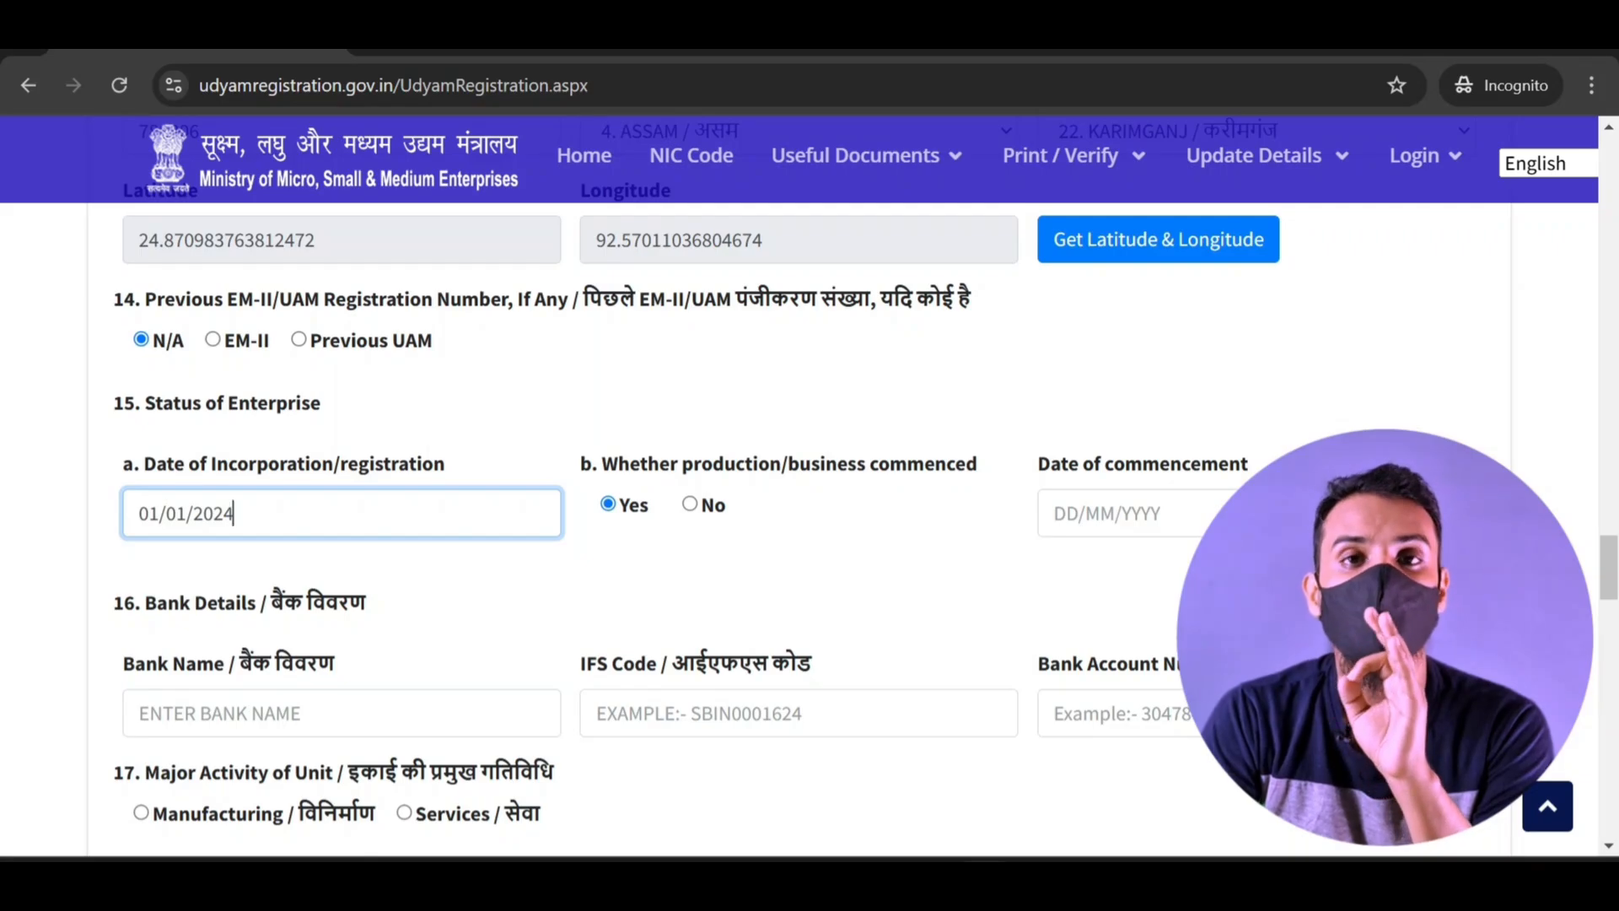
- Pick 1 January 2024 as the date of commencement
{"action": "left_click", "coordinate": [1134, 512]}
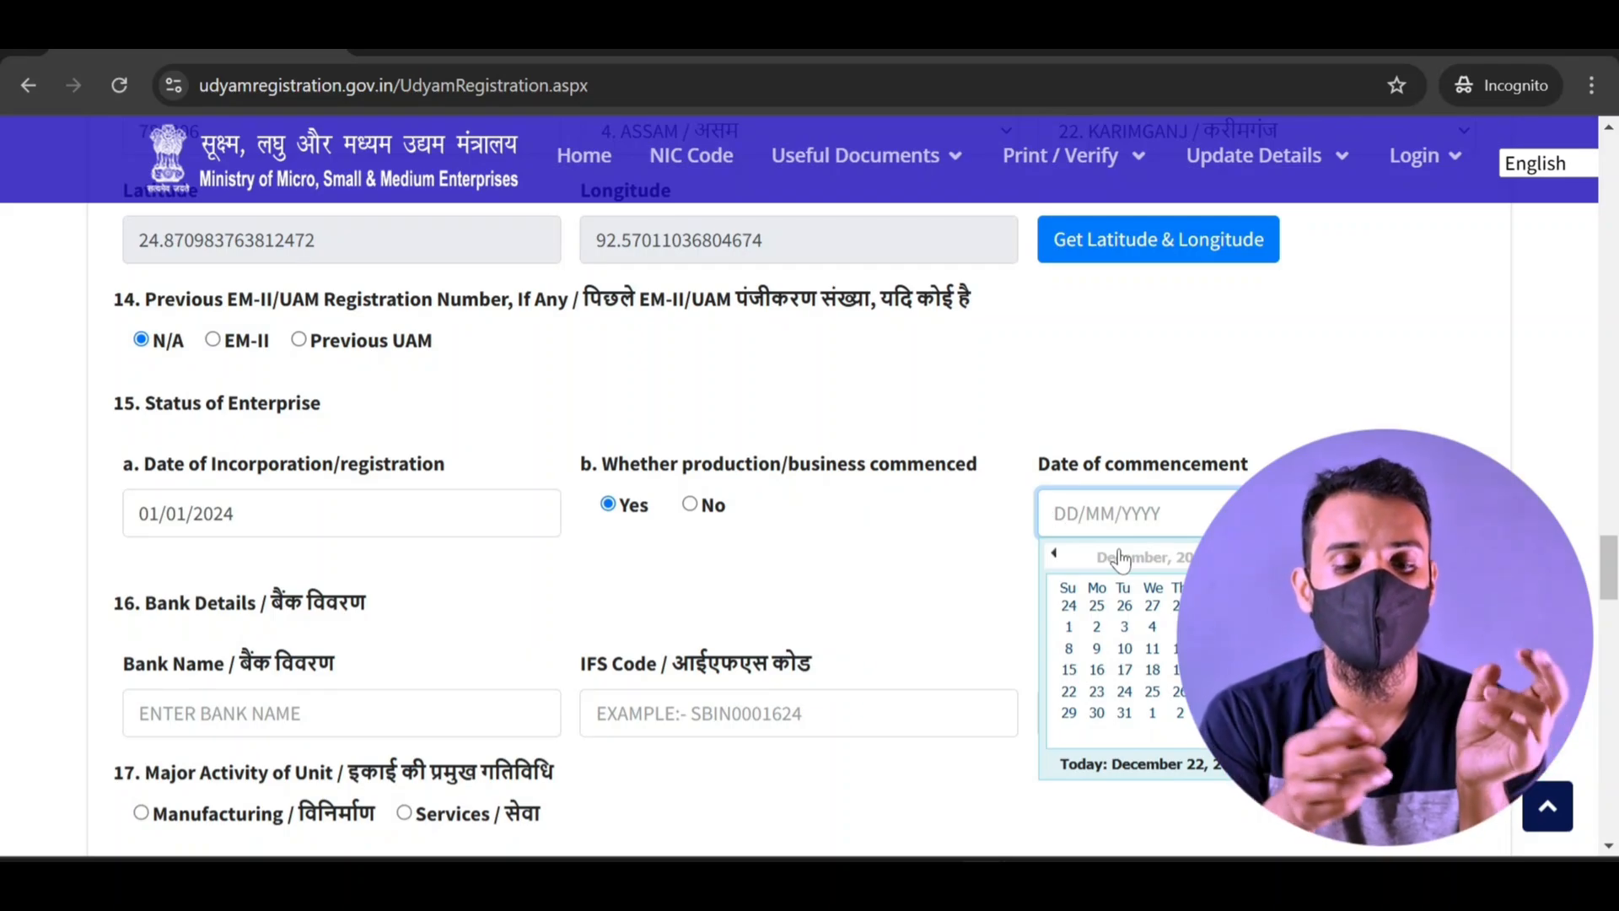
{"action": "left_click", "coordinate": [1120, 559]}
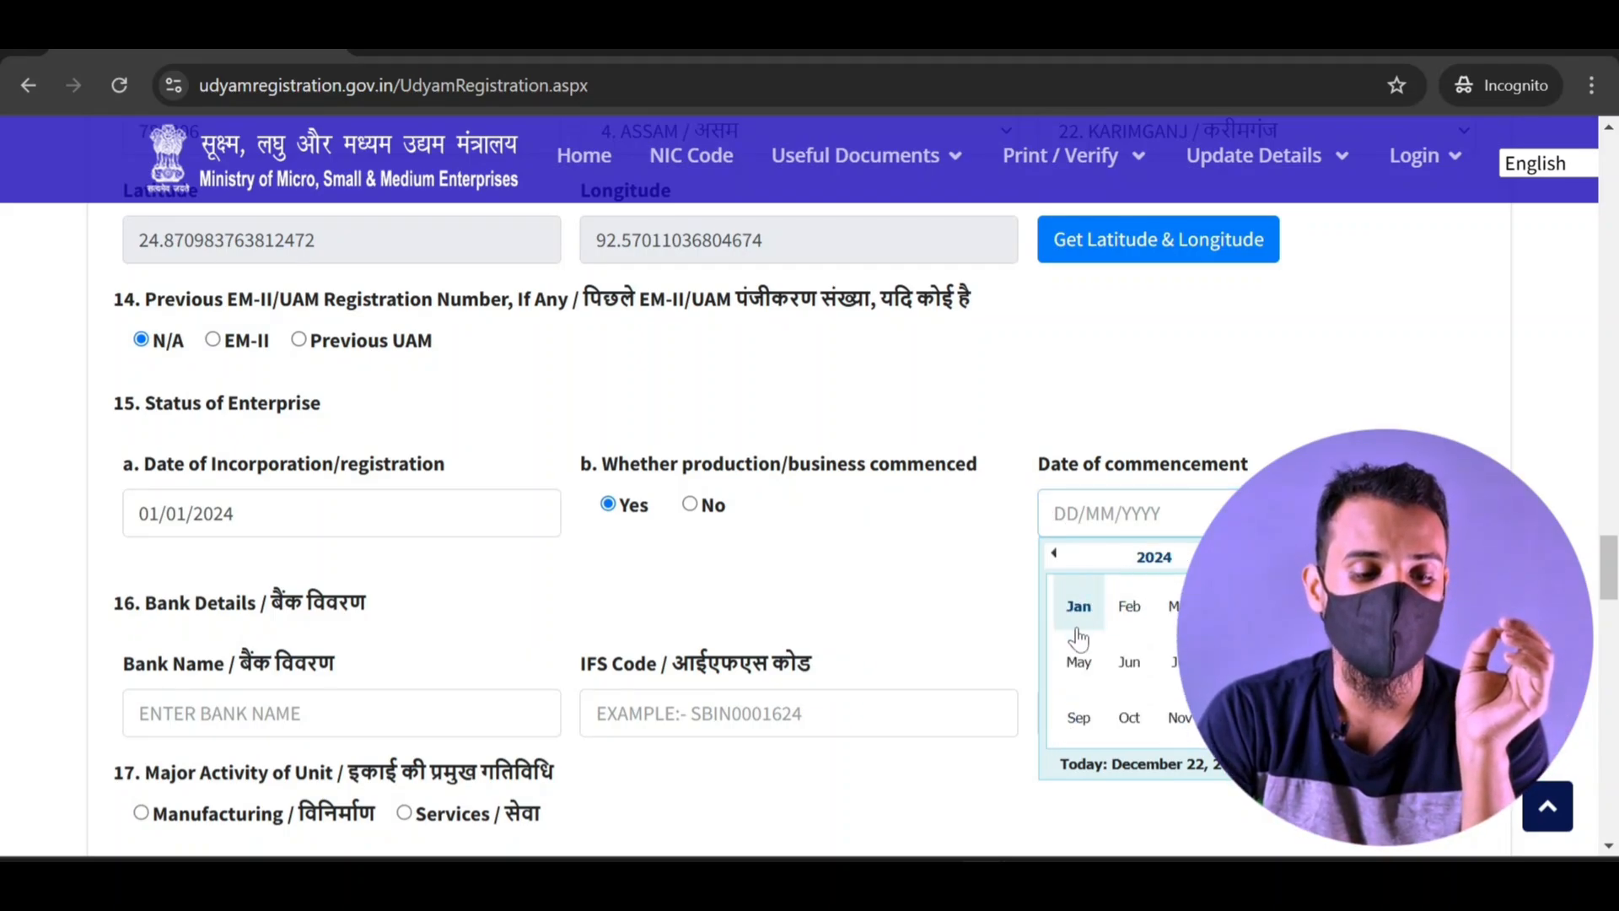
{"action": "left_click", "coordinate": [1079, 607]}
{"action": "left_click", "coordinate": [1094, 611]}
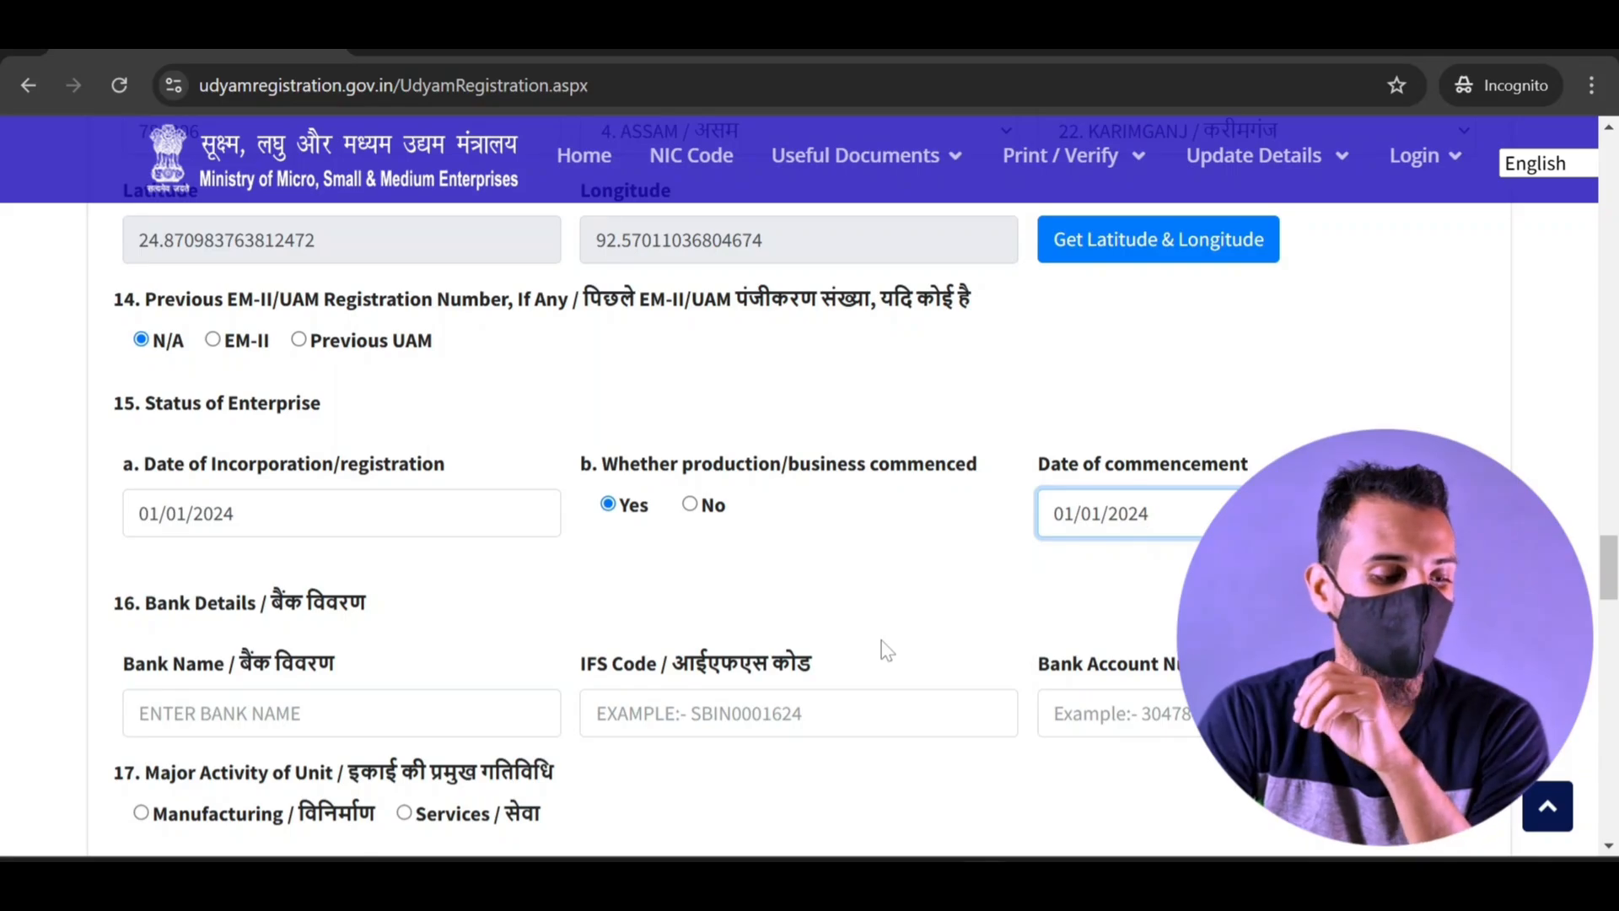
{"action": "scroll", "coordinate": [885, 650], "scroll_direction": "down", "scroll_amount": 2}
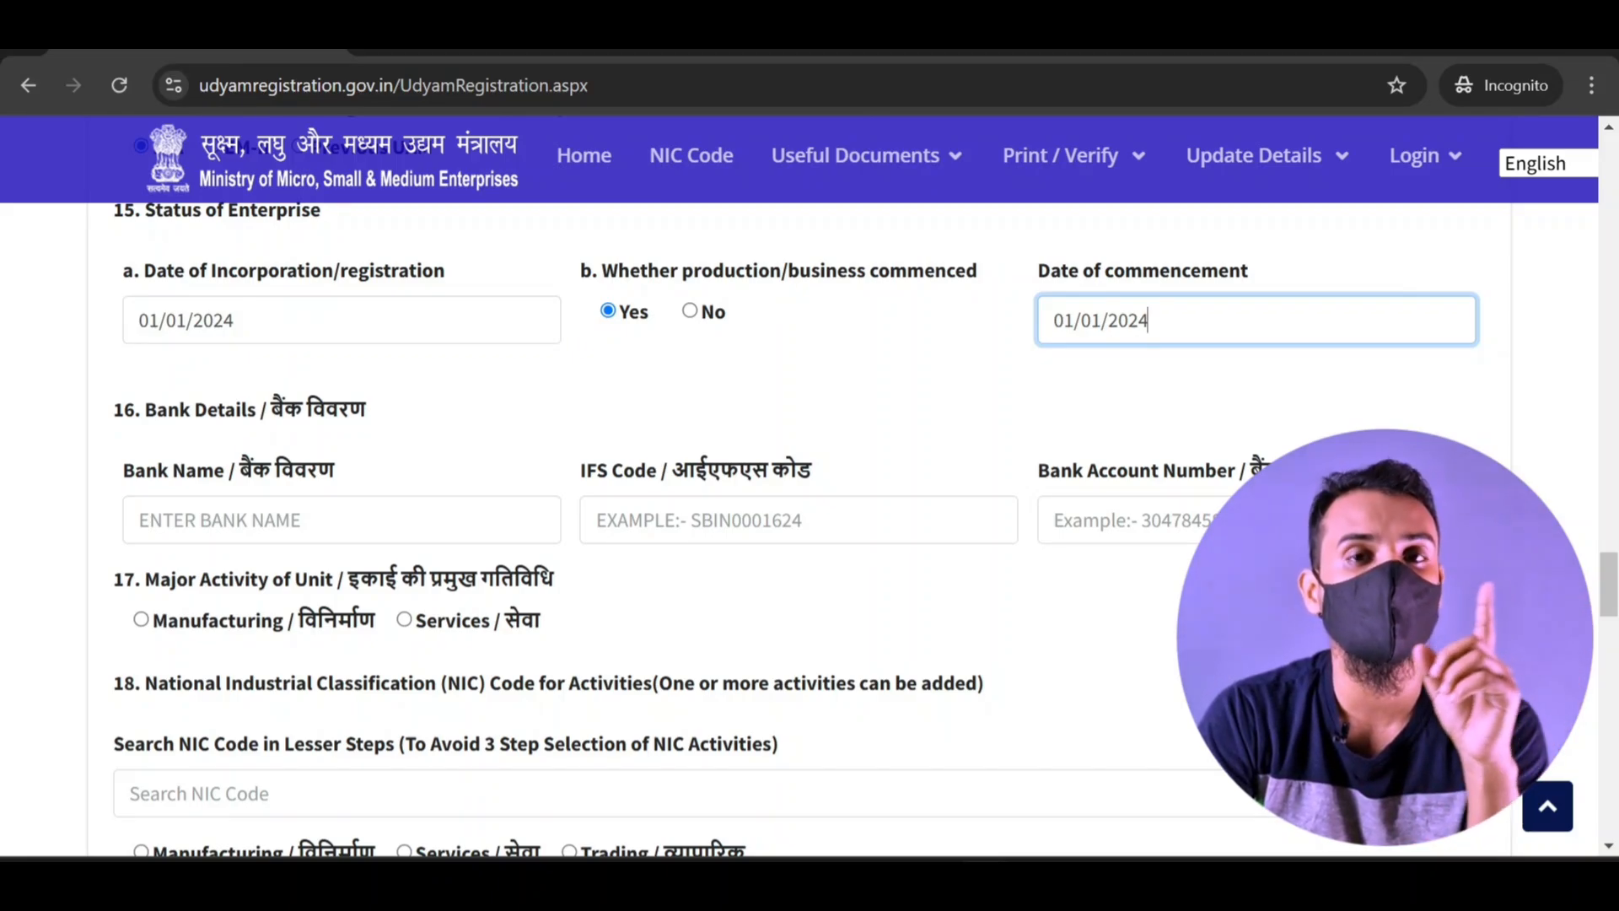
- Enter the bank name, IFS code and account number, and select Services as major activity
{"action": "left_click", "coordinate": [253, 520]}
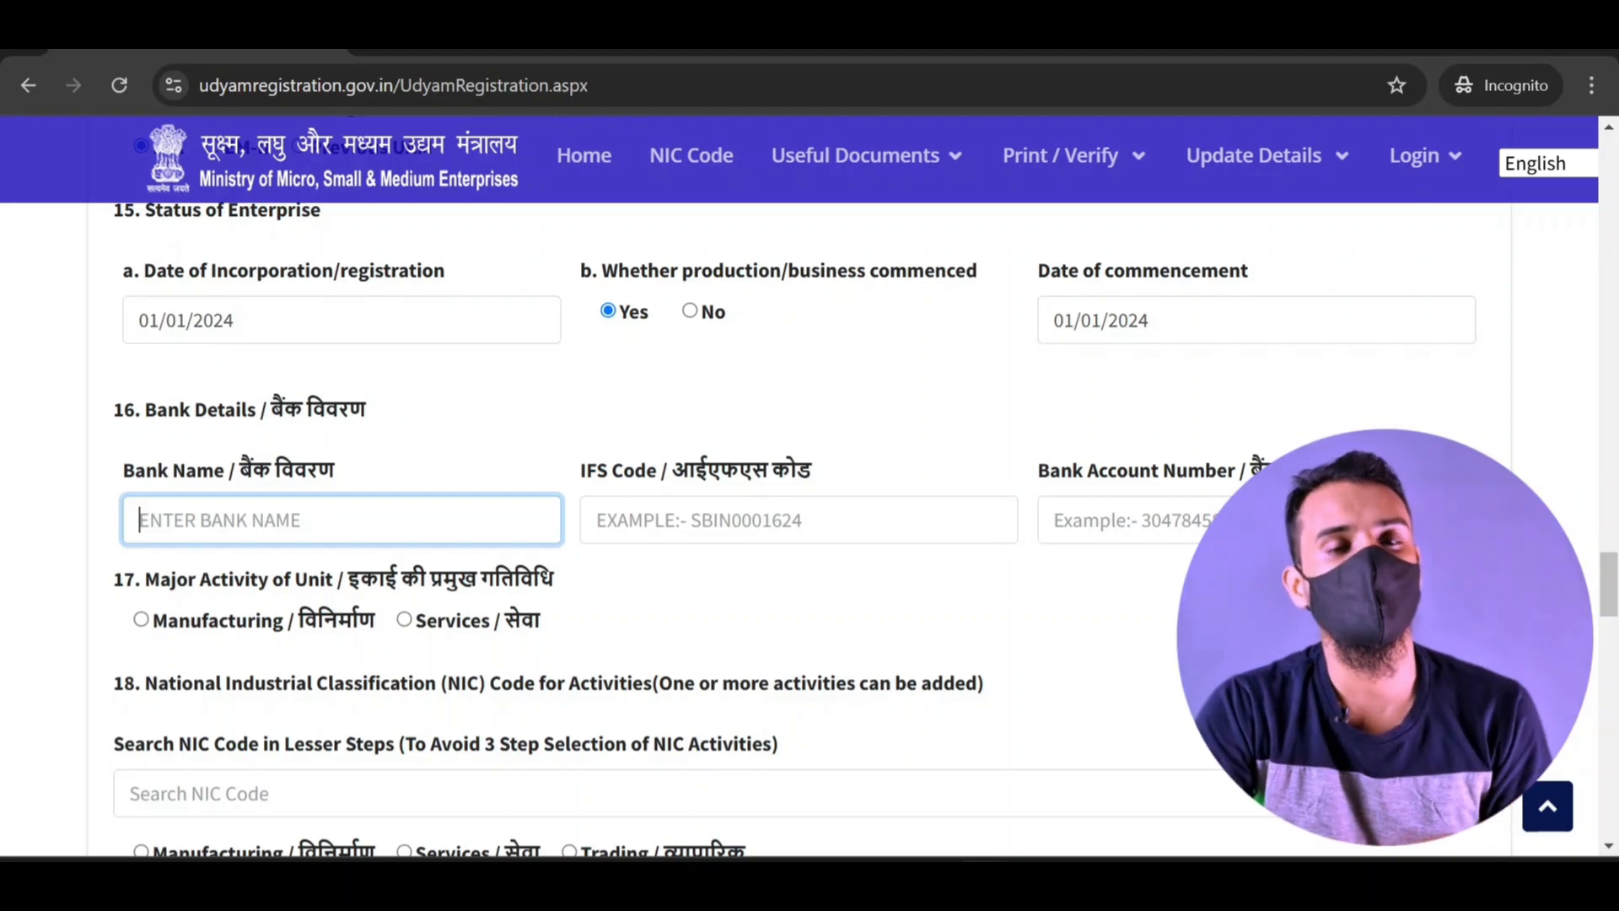
{"action": "left_click", "coordinate": [692, 521]}
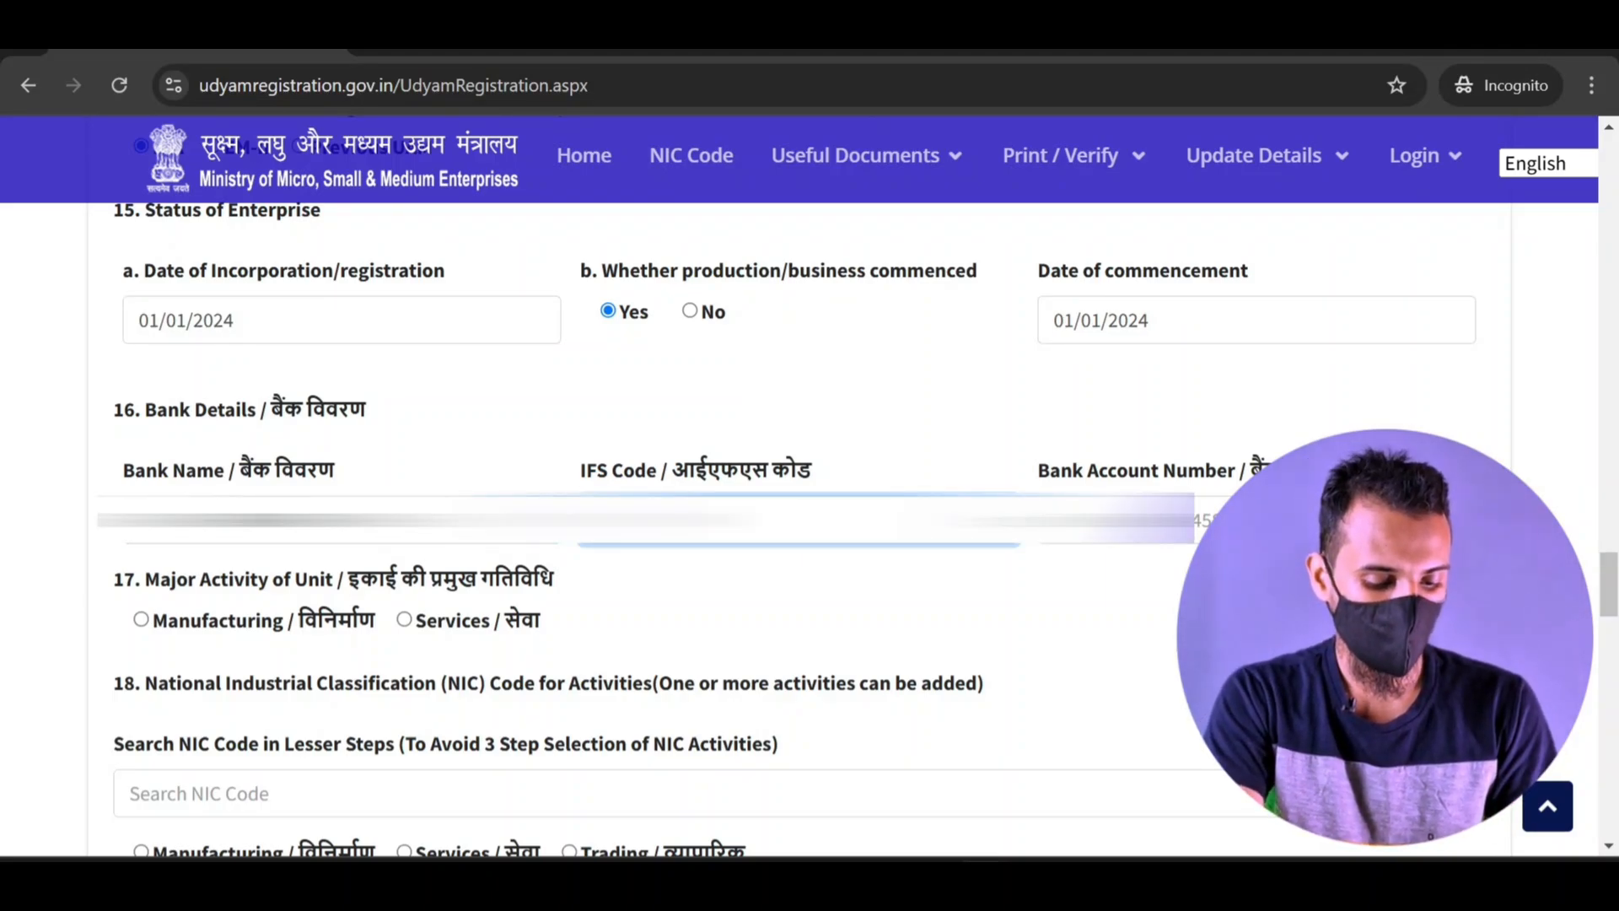
{"action": "left_click", "coordinate": [1113, 520]}
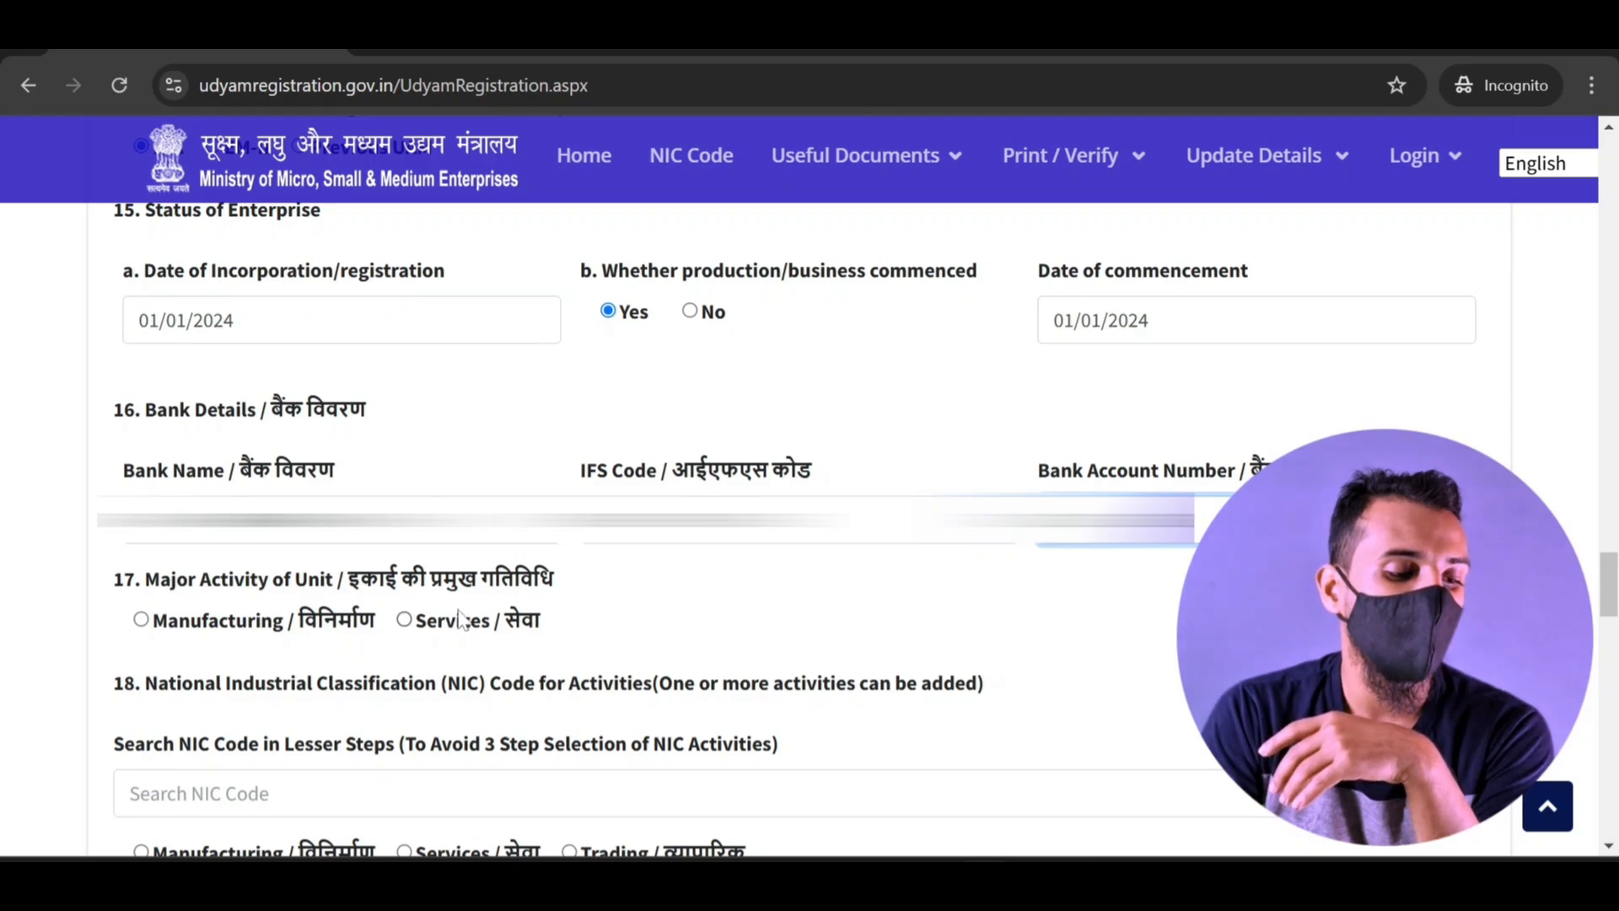
{"action": "left_click", "coordinate": [406, 620]}
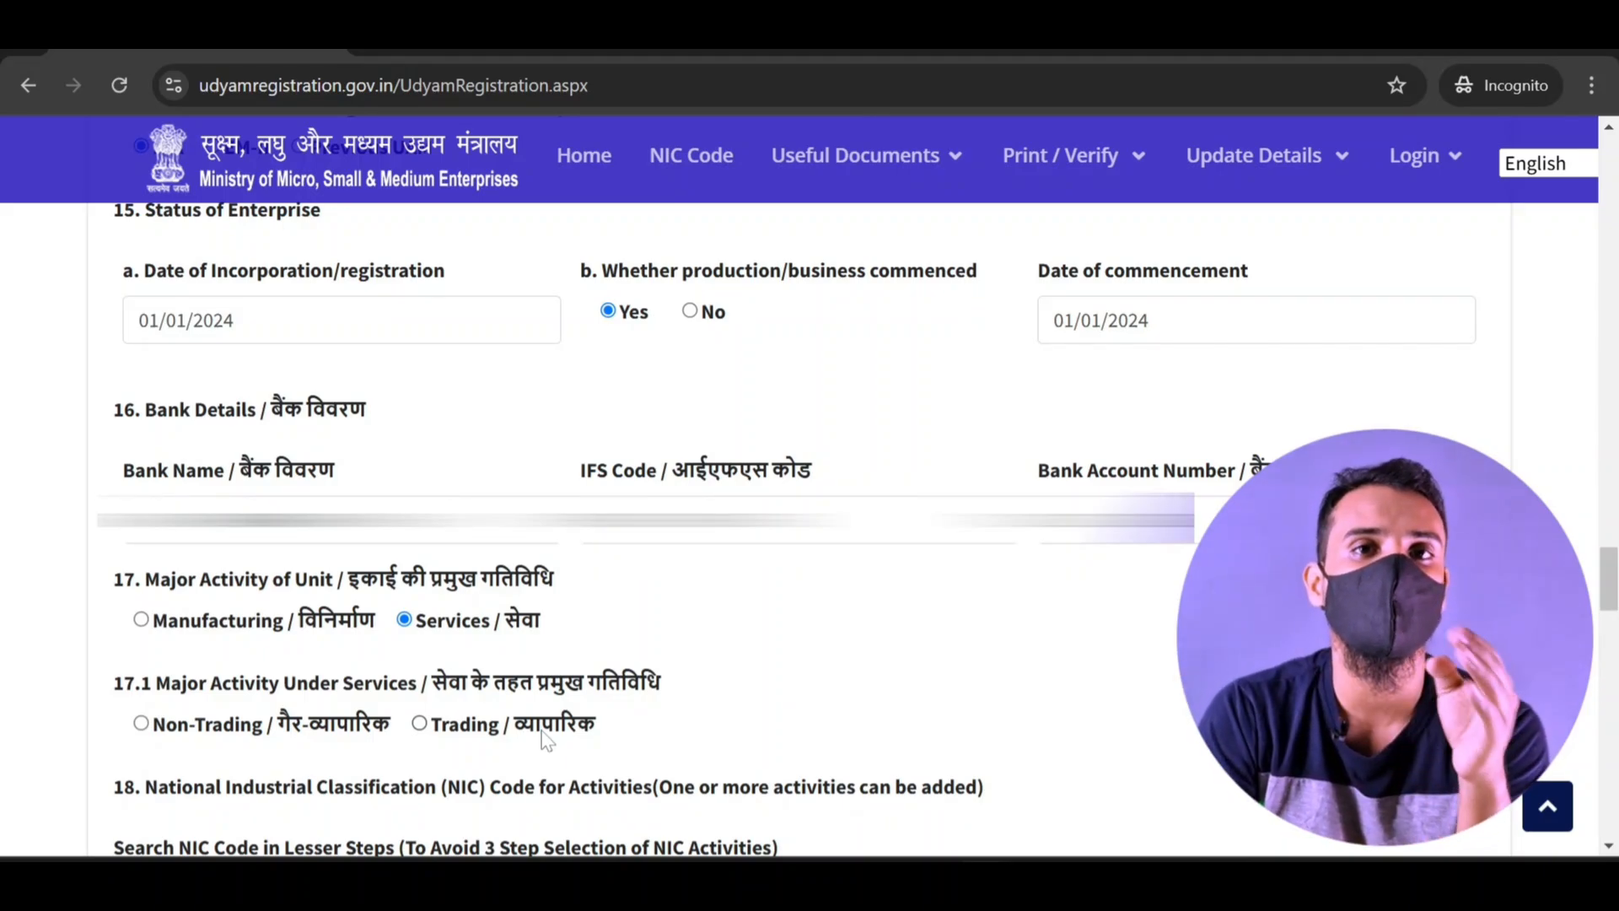
- Mark the Services activity as Non-Trading and scroll down to the NIC code section
{"action": "left_click", "coordinate": [141, 724]}
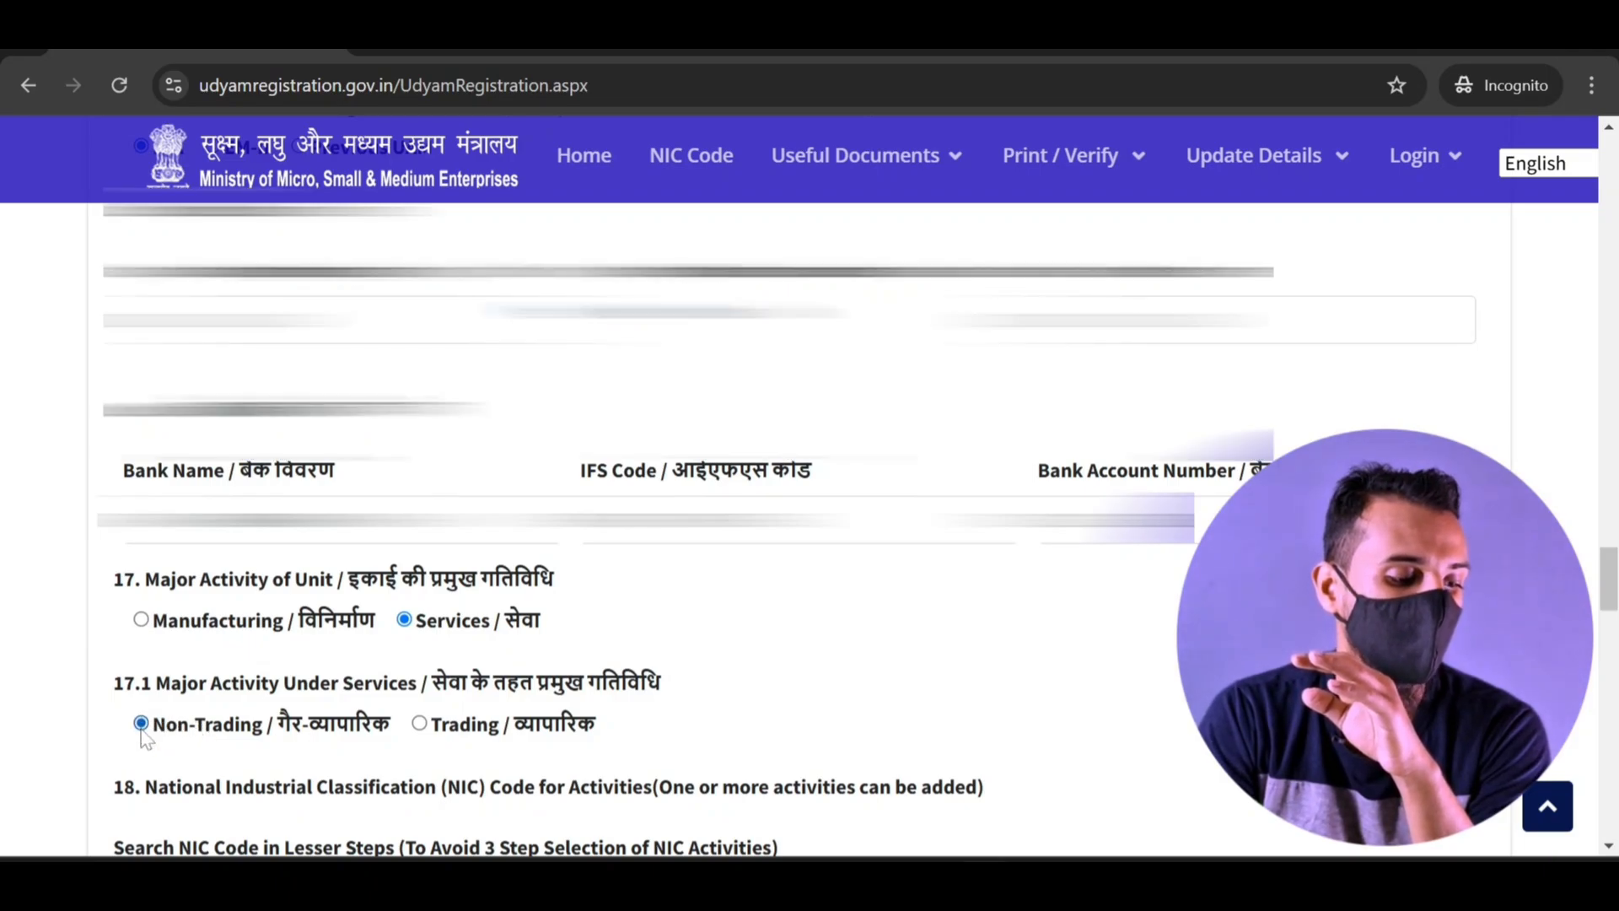
{"action": "scroll", "coordinate": [234, 762], "scroll_direction": "down", "scroll_amount": 1}
{"action": "scroll", "coordinate": [234, 762], "scroll_direction": "down", "scroll_amount": 3}
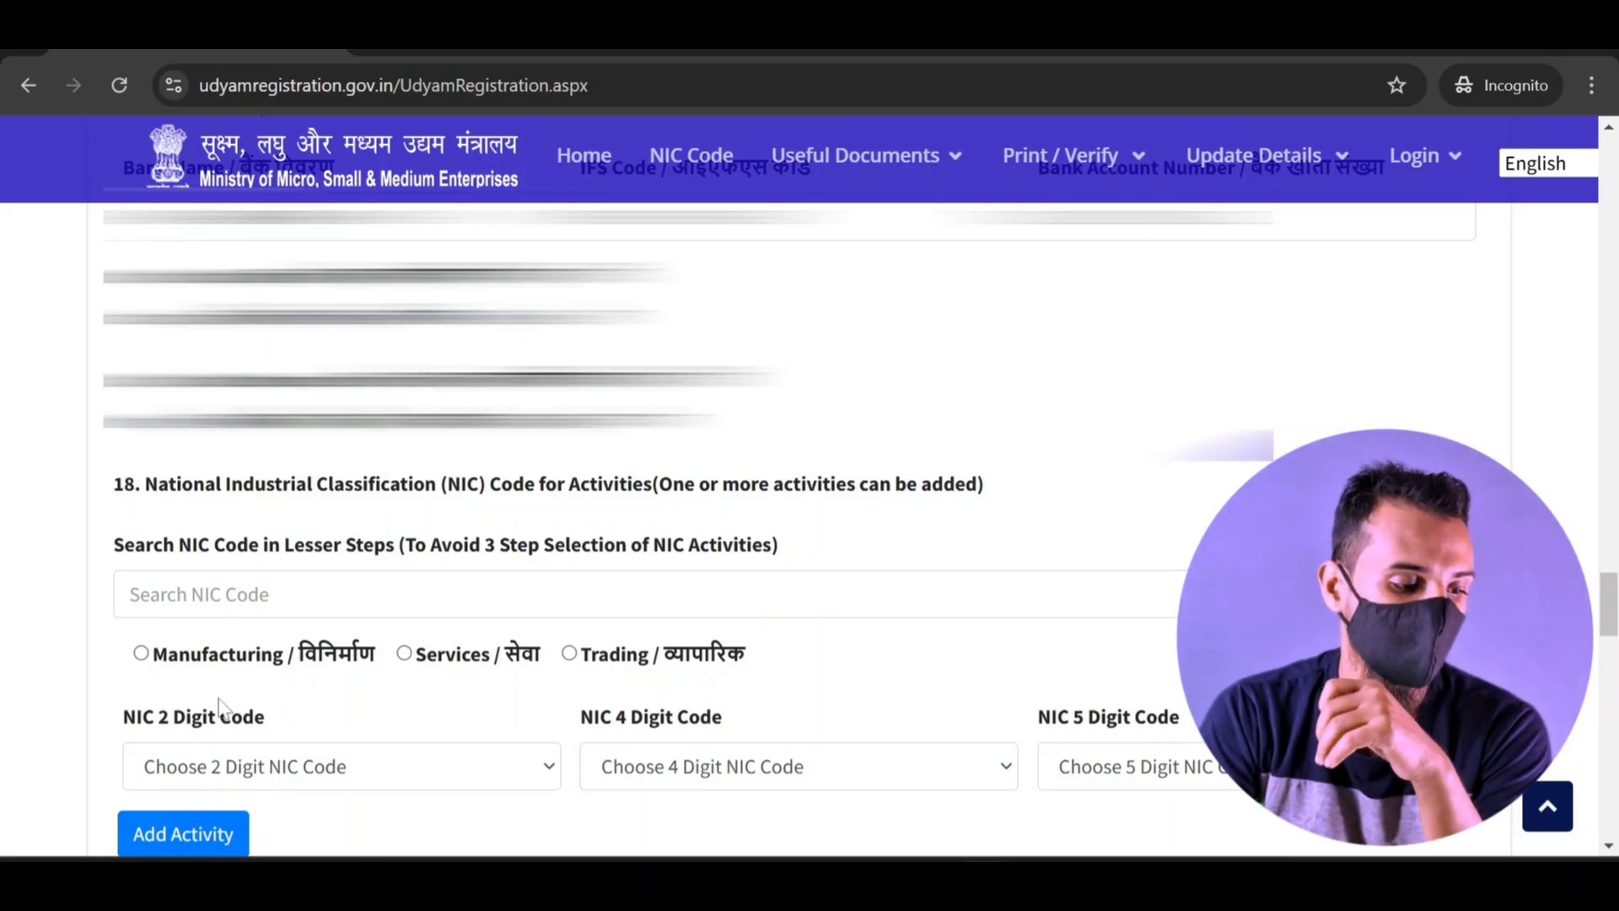
{"action": "scroll", "coordinate": [283, 687], "scroll_direction": "down", "scroll_amount": 1}
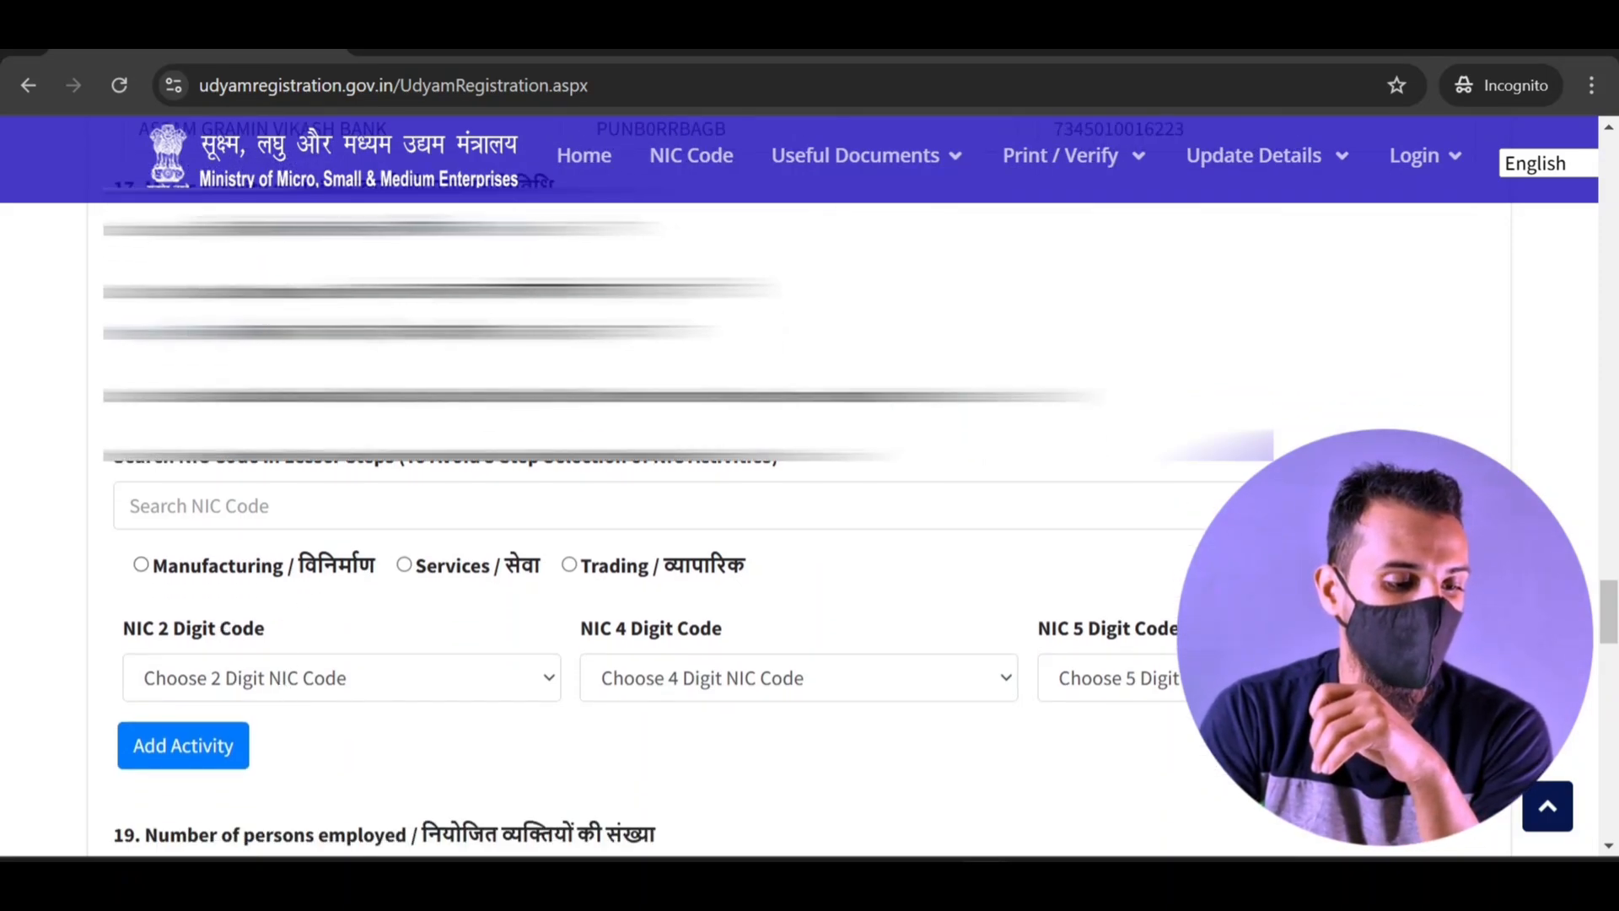
- Set the NIC category to Services and choose 2-digit code 62
{"action": "left_click", "coordinate": [405, 564]}
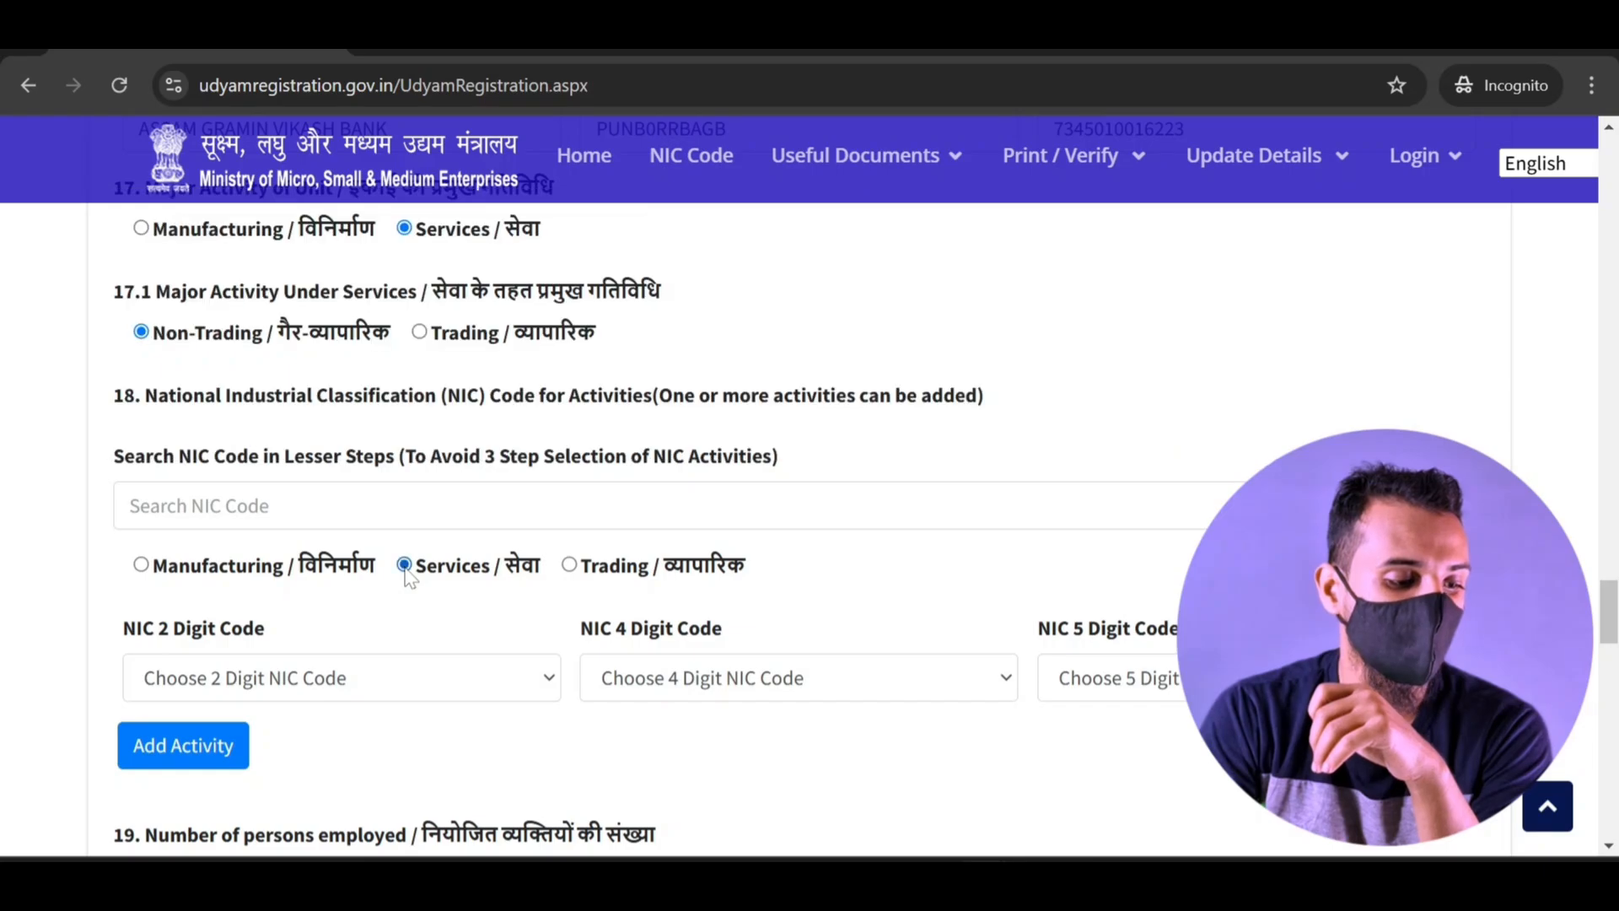
{"action": "left_click", "coordinate": [339, 702]}
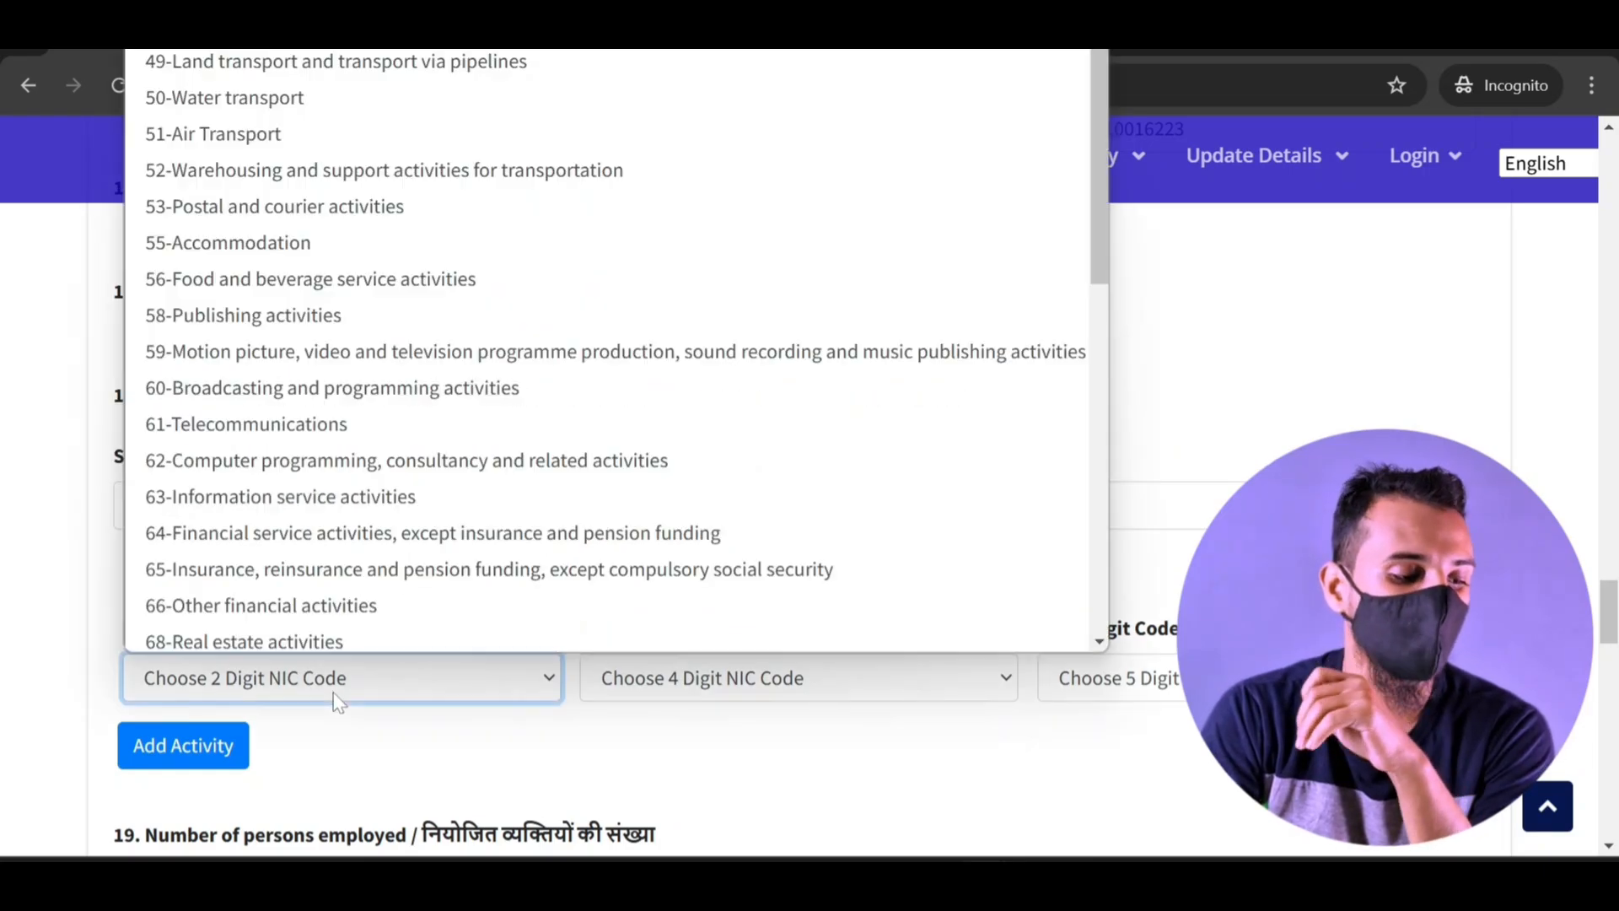
{"action": "left_click", "coordinate": [252, 697]}
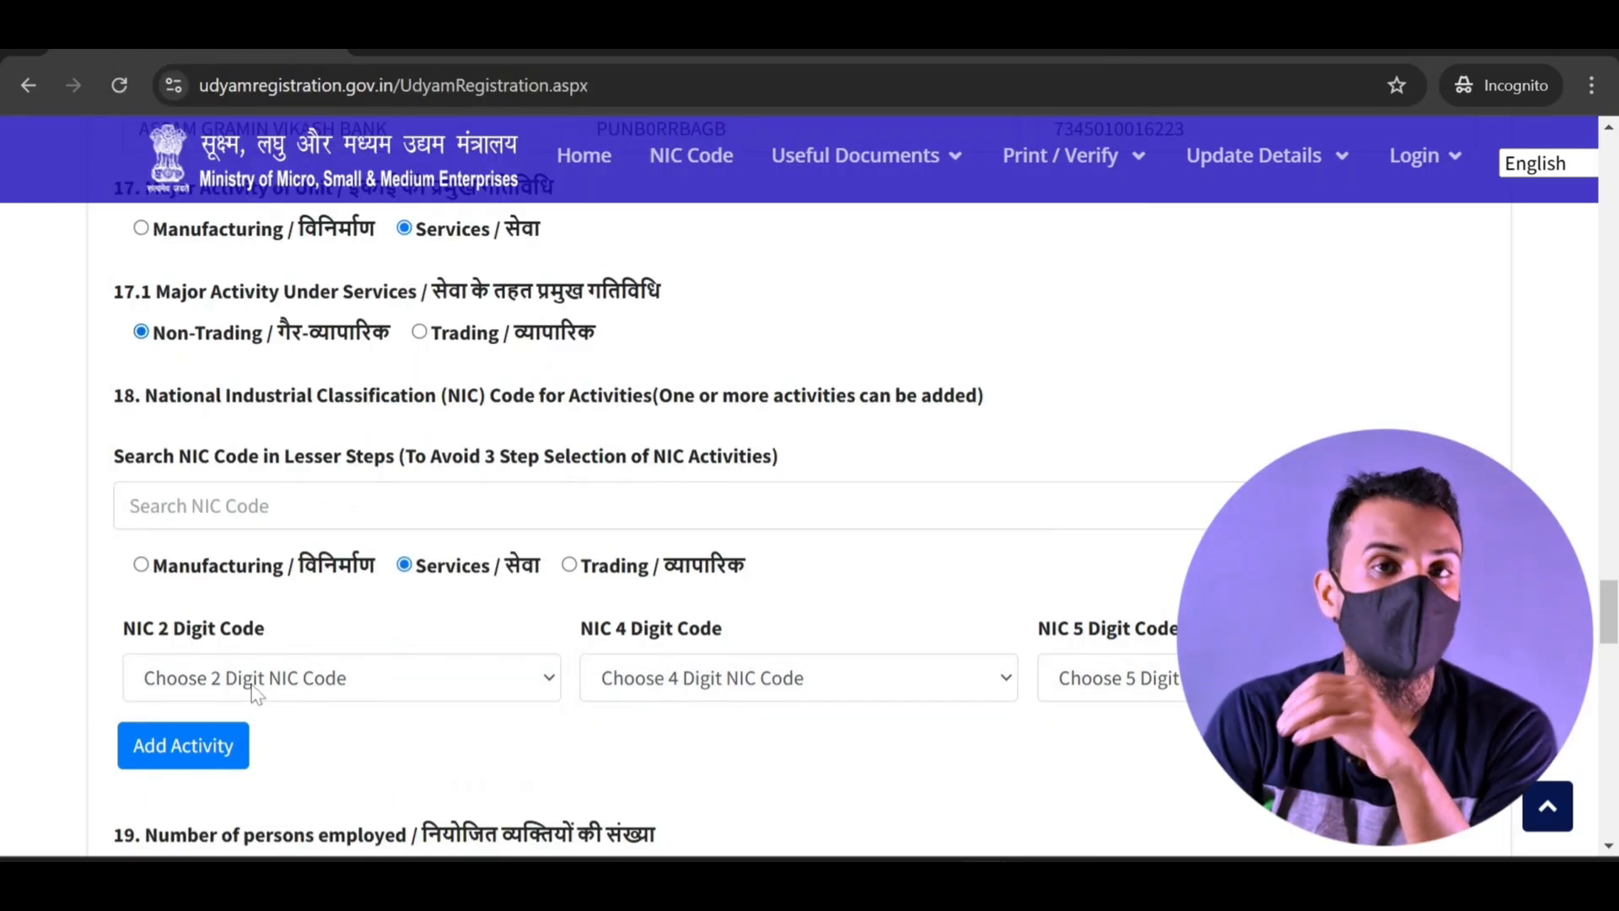
{"action": "left_click", "coordinate": [257, 693]}
{"action": "scroll", "coordinate": [345, 401], "scroll_direction": "down", "scroll_amount": 1}
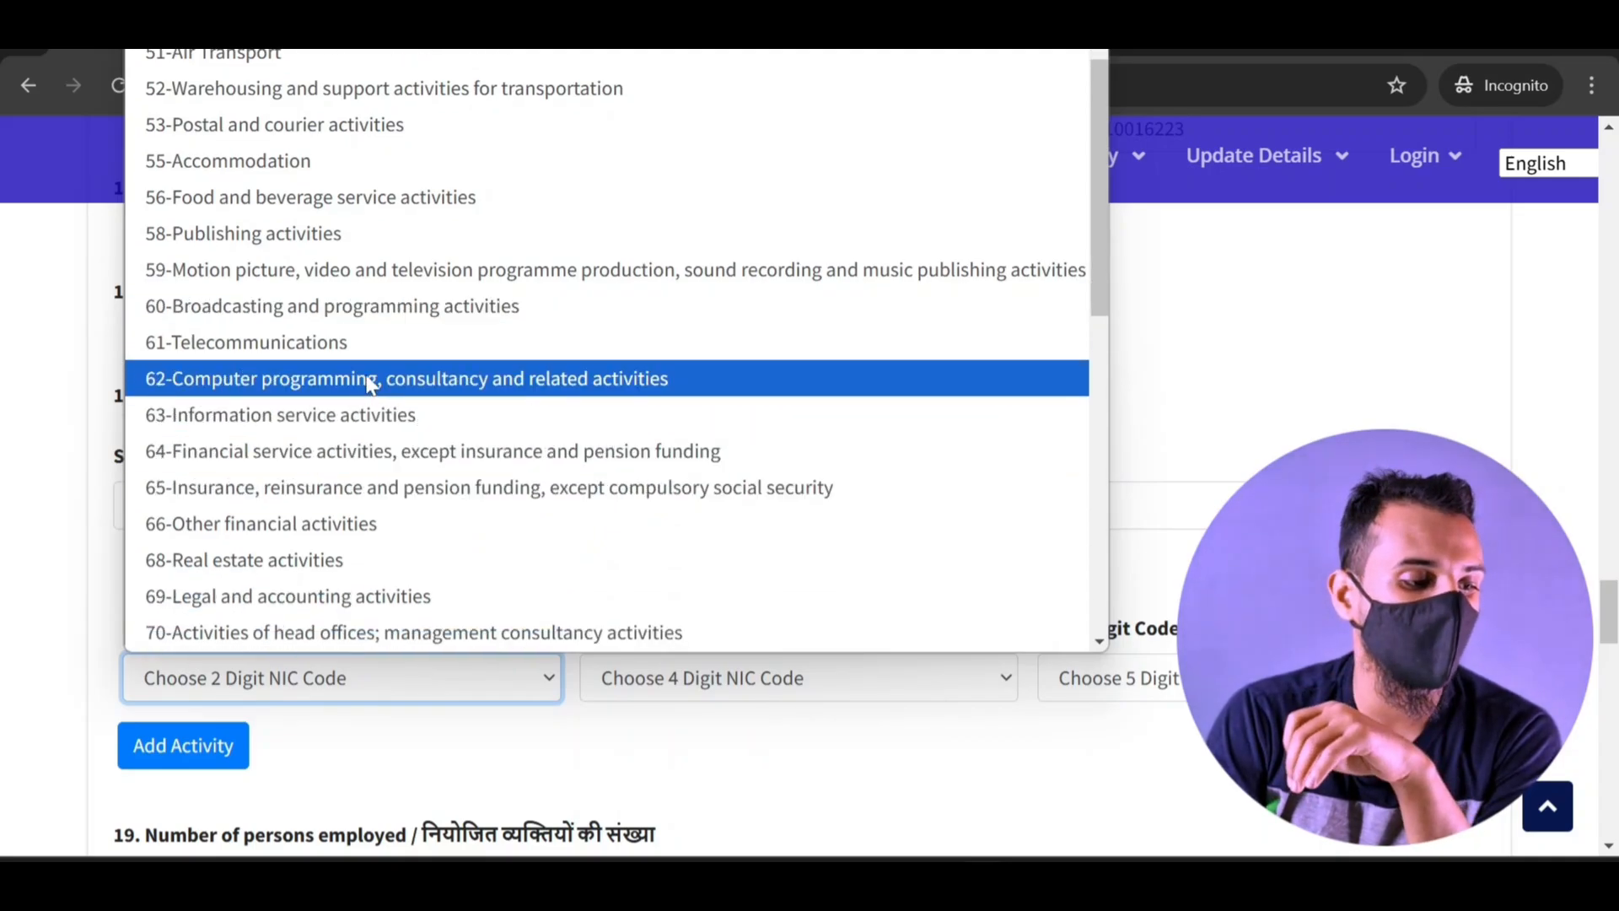
{"action": "left_click", "coordinate": [236, 390]}
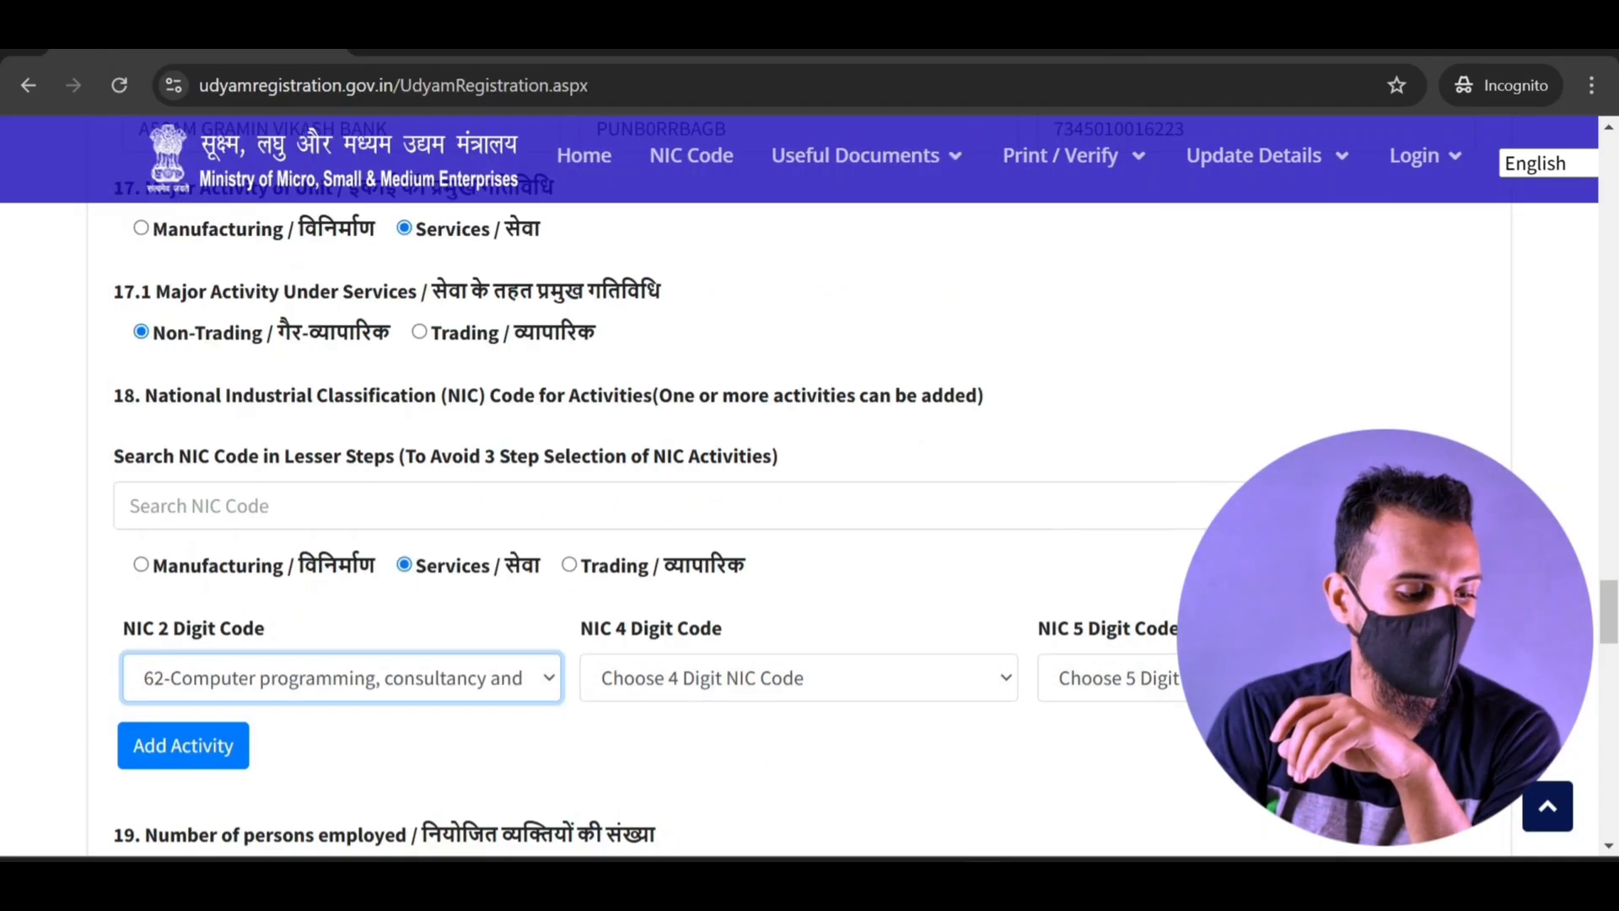
- Choose 4-digit code 6209 and 5-digit code 62099, then add the activity
{"action": "left_click", "coordinate": [670, 688]}
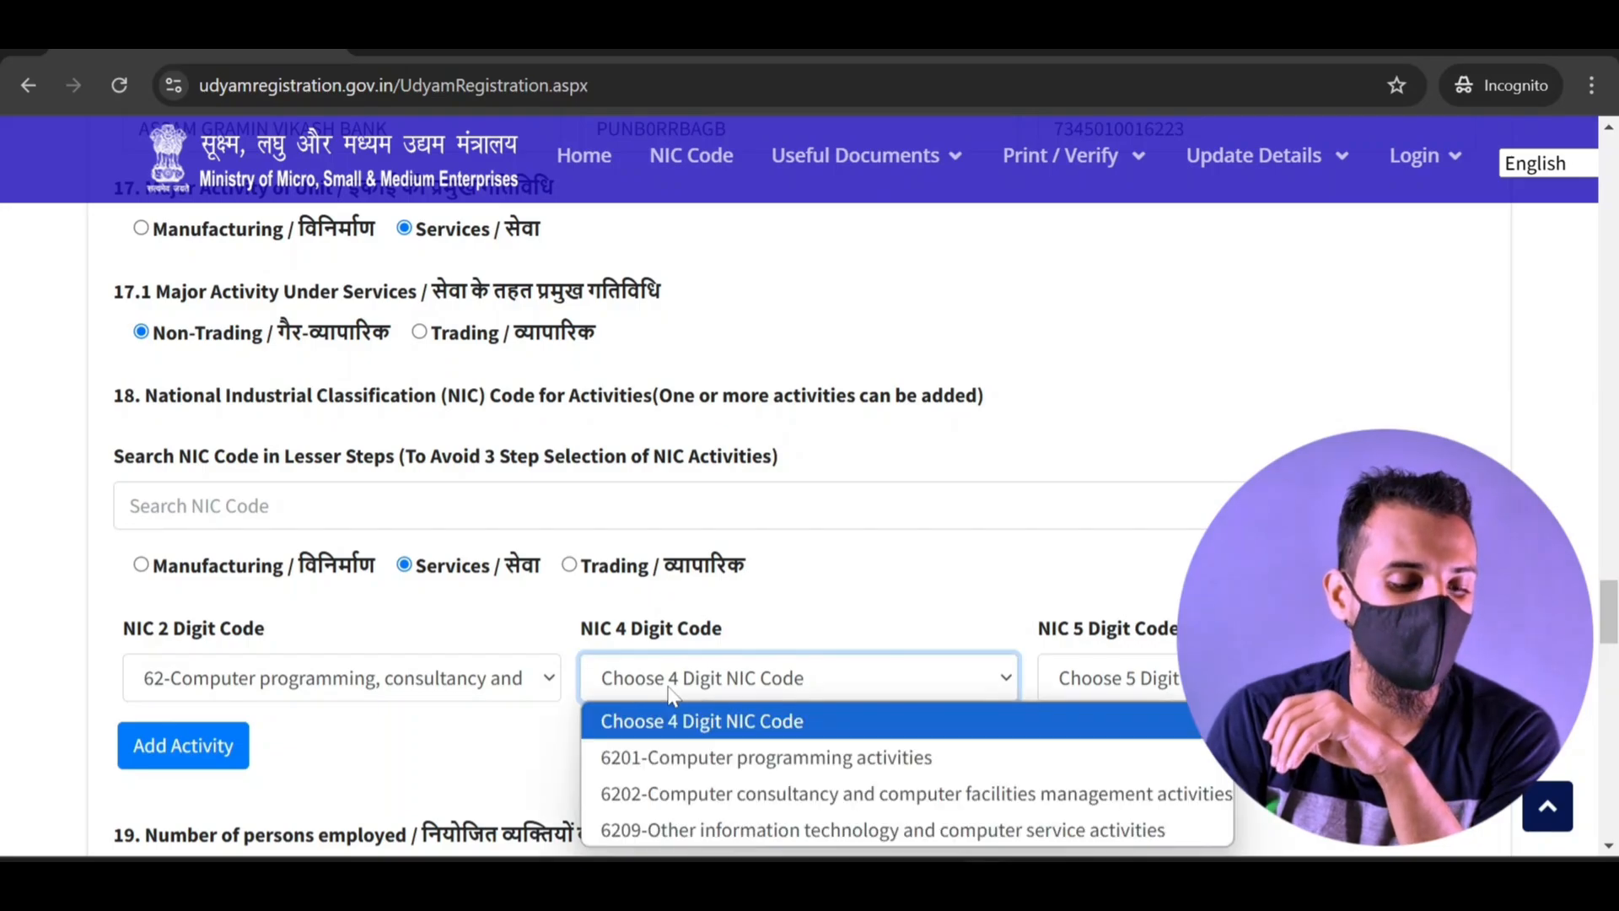
{"action": "left_click", "coordinate": [745, 829]}
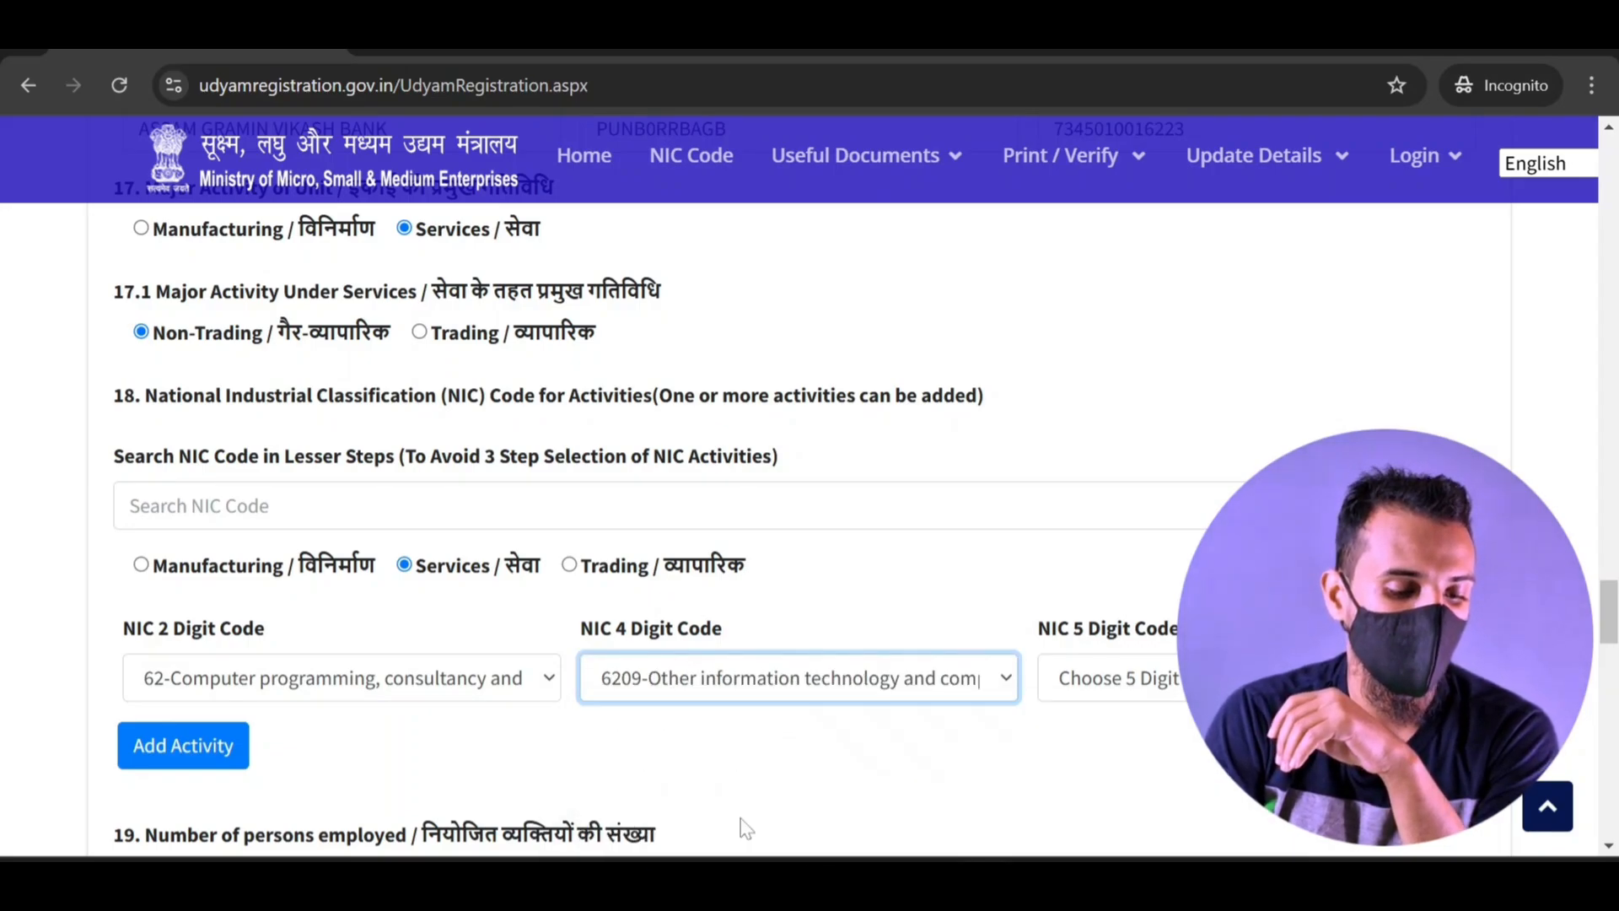
{"action": "left_click", "coordinate": [1069, 683]}
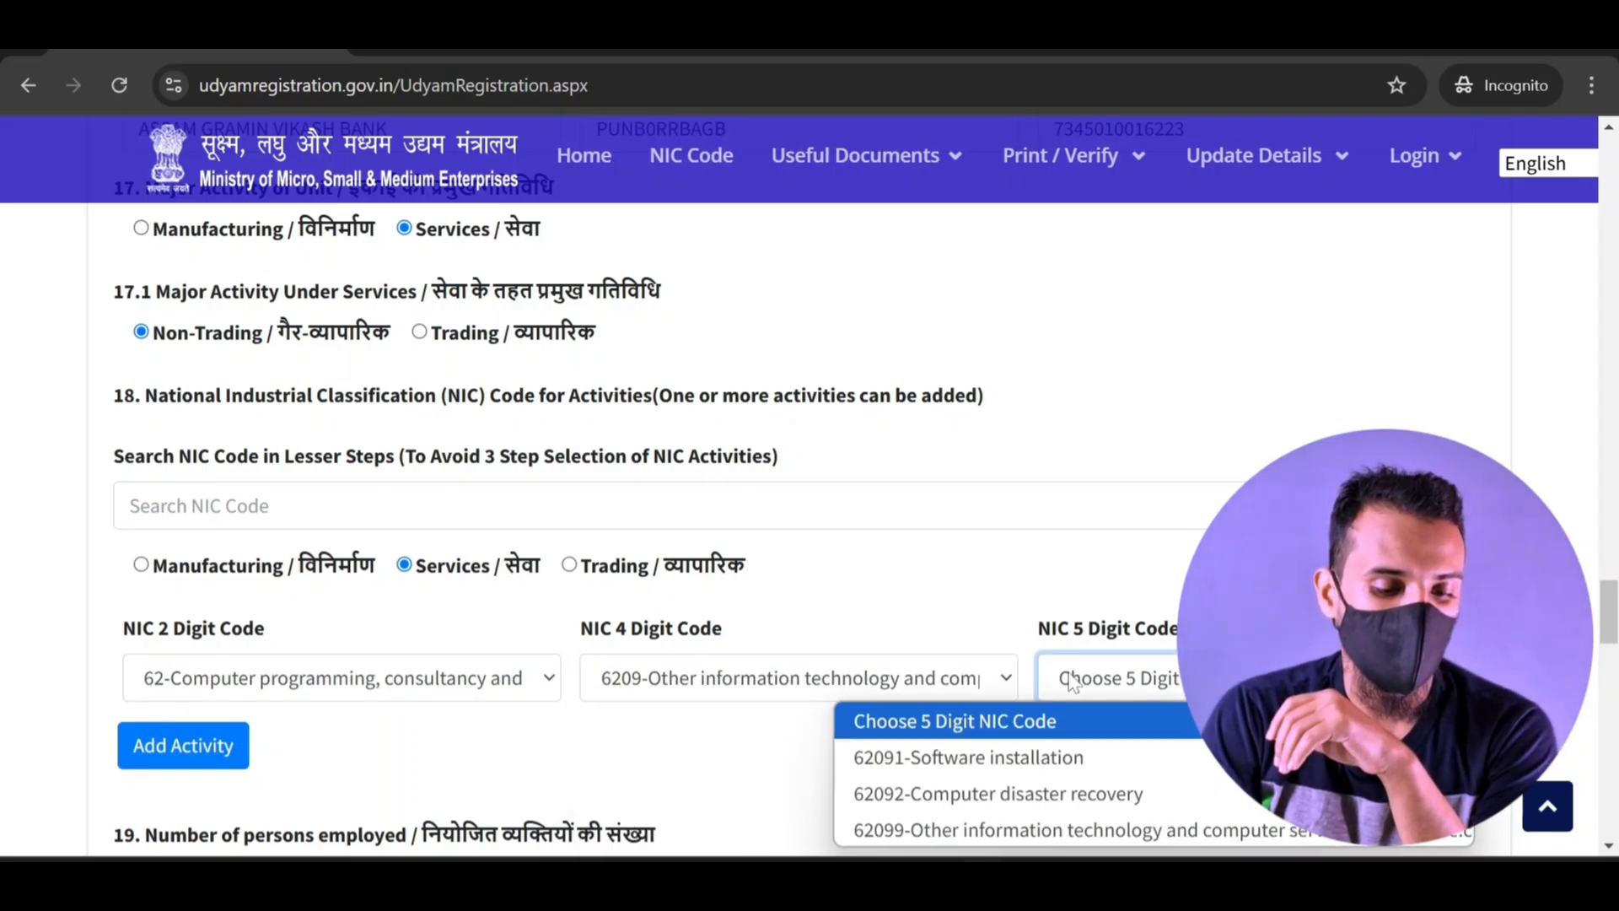
{"action": "left_click", "coordinate": [1026, 844]}
{"action": "left_click", "coordinate": [226, 763]}
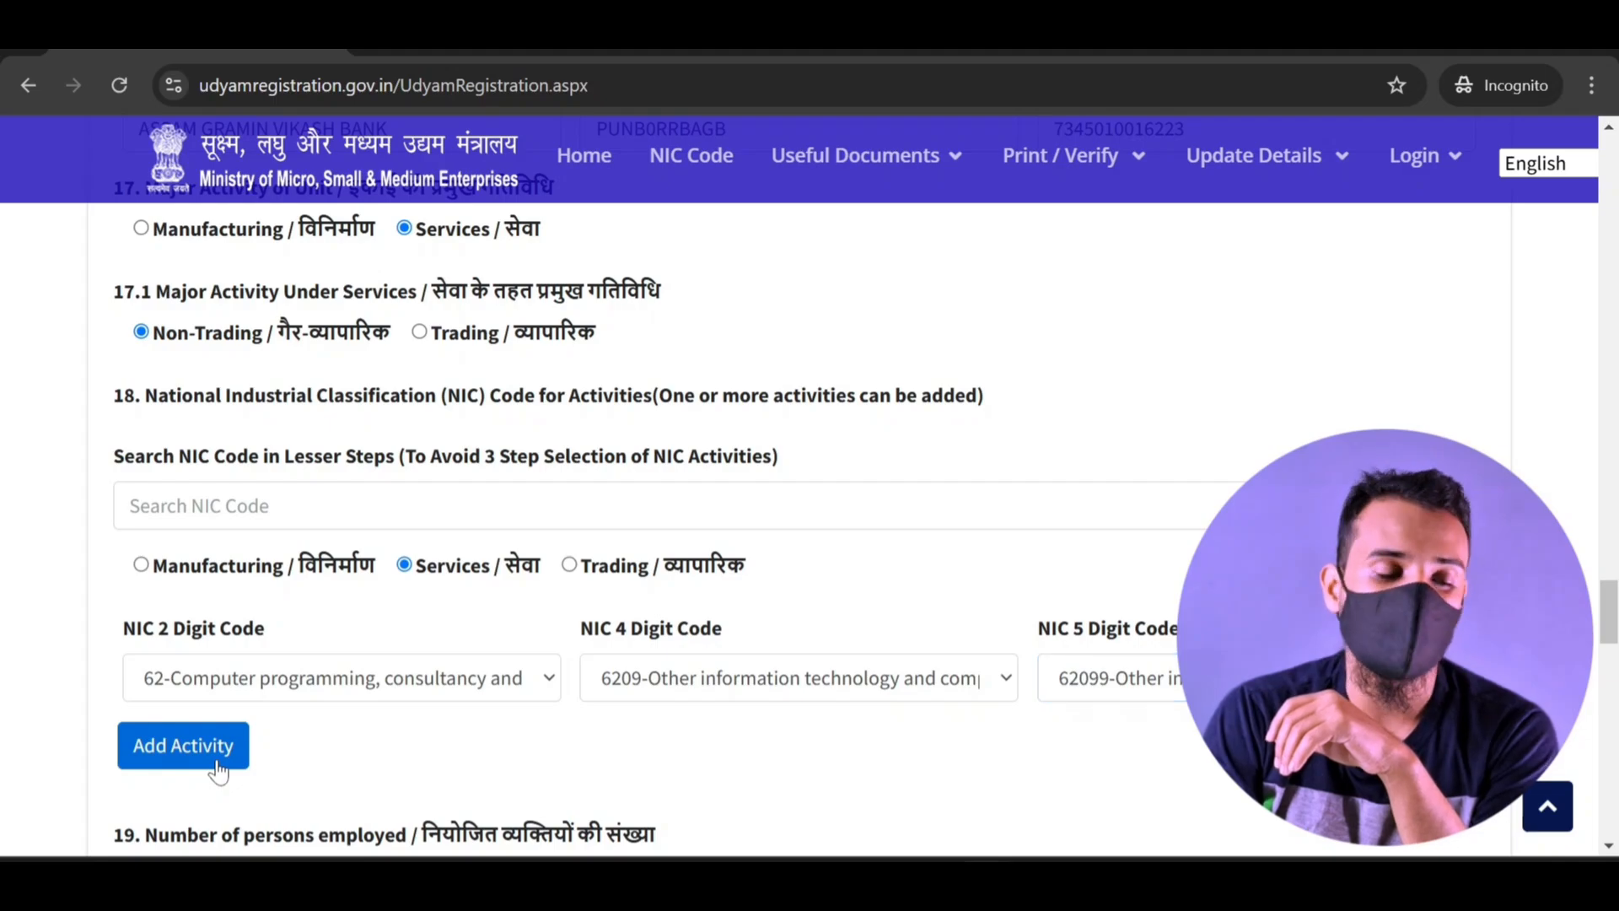
{"action": "scroll", "coordinate": [409, 771], "scroll_direction": "down", "scroll_amount": 3}
{"action": "scroll", "coordinate": [987, 643], "scroll_direction": "up", "scroll_amount": 1}
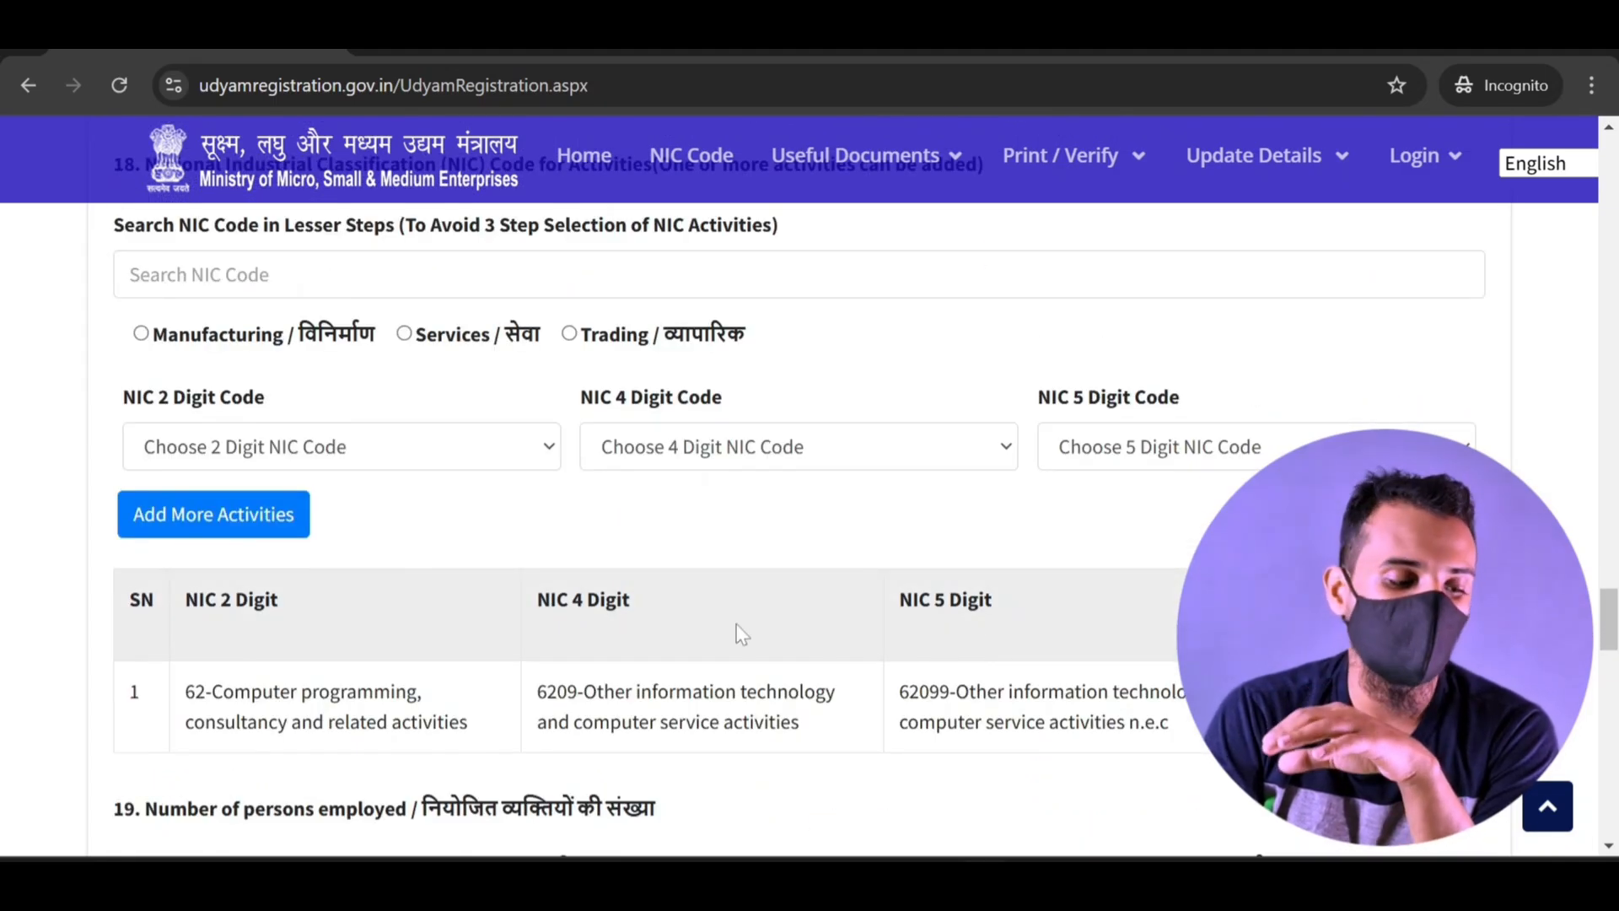
{"action": "scroll", "coordinate": [426, 763], "scroll_direction": "down", "scroll_amount": 3}
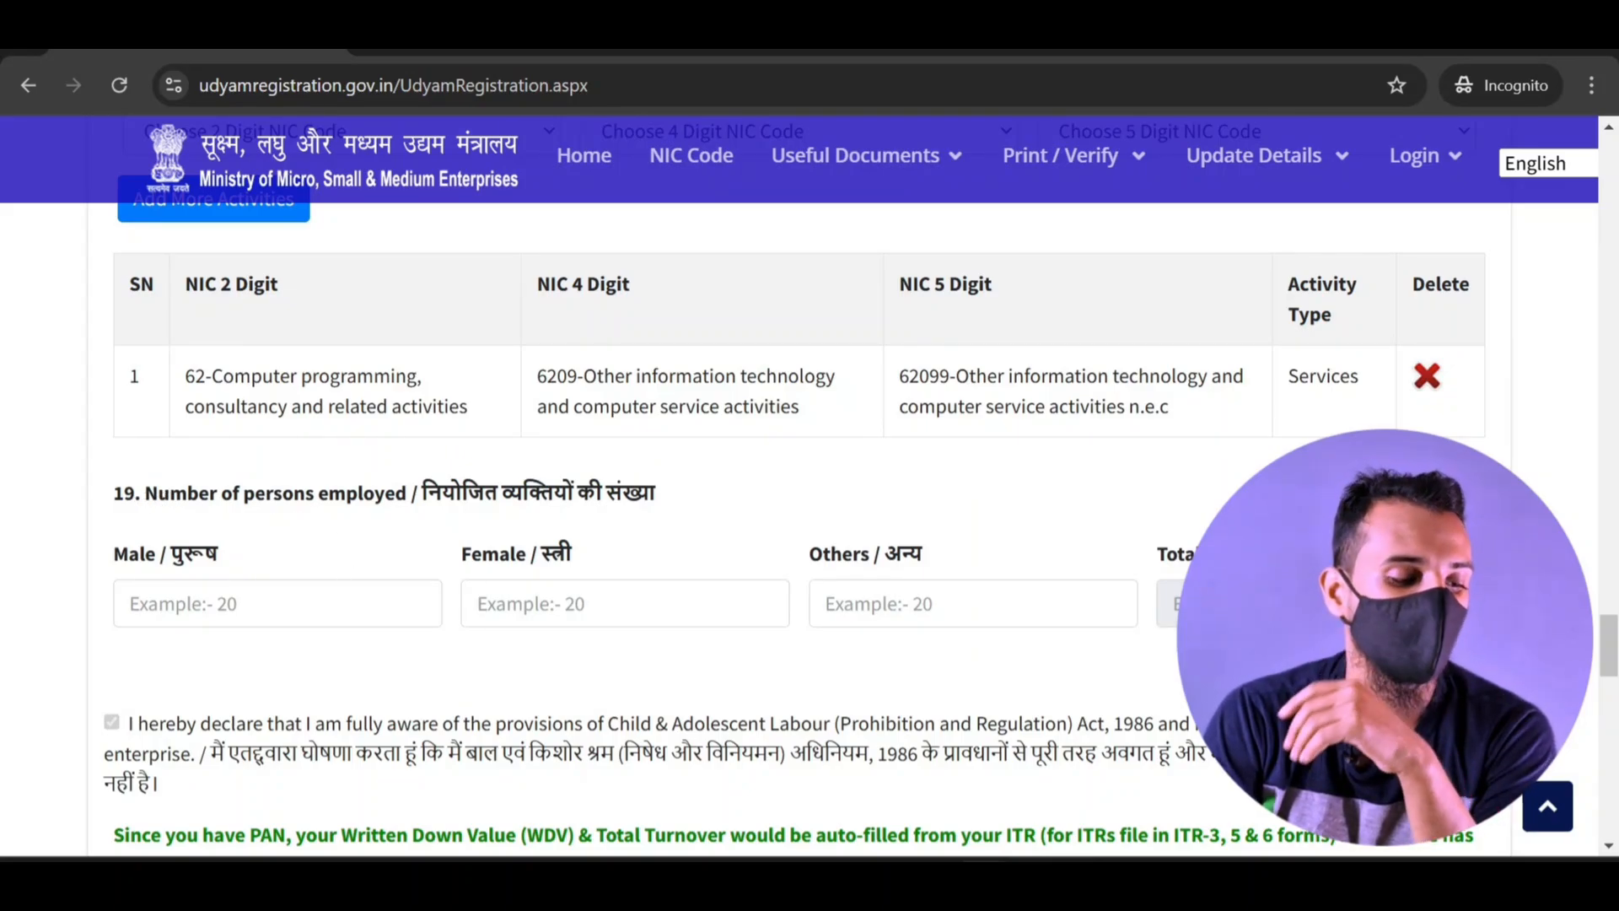
- Enter 1 male, 0 female and 0 other employees
{"action": "scroll", "coordinate": [368, 564], "scroll_direction": "down", "scroll_amount": 1}
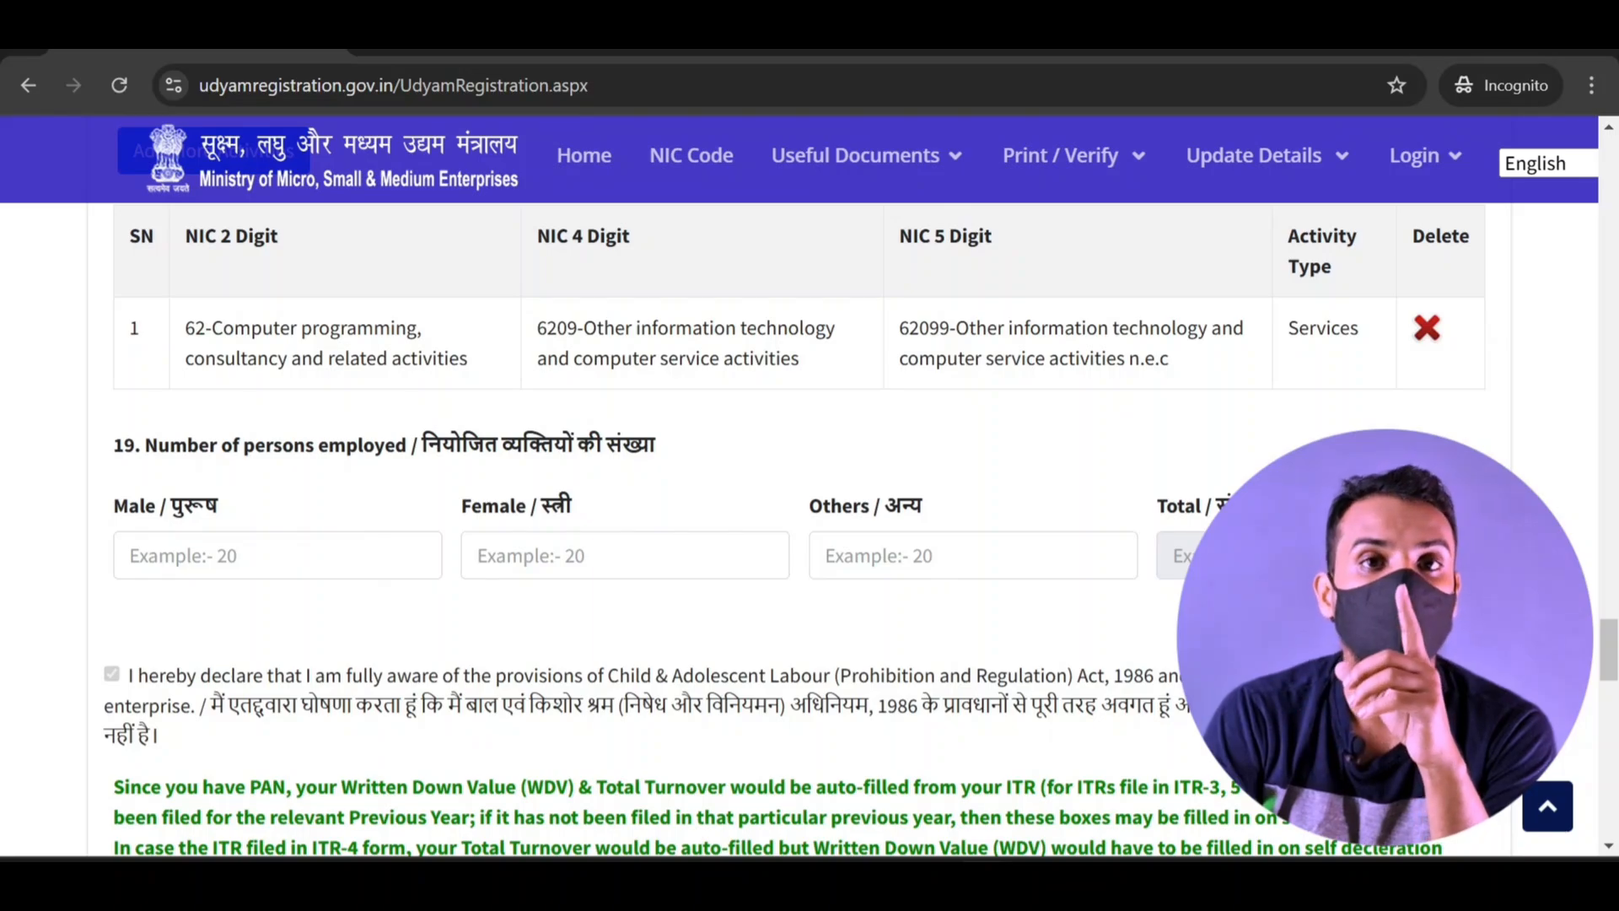
{"action": "left_click", "coordinate": [278, 555]}
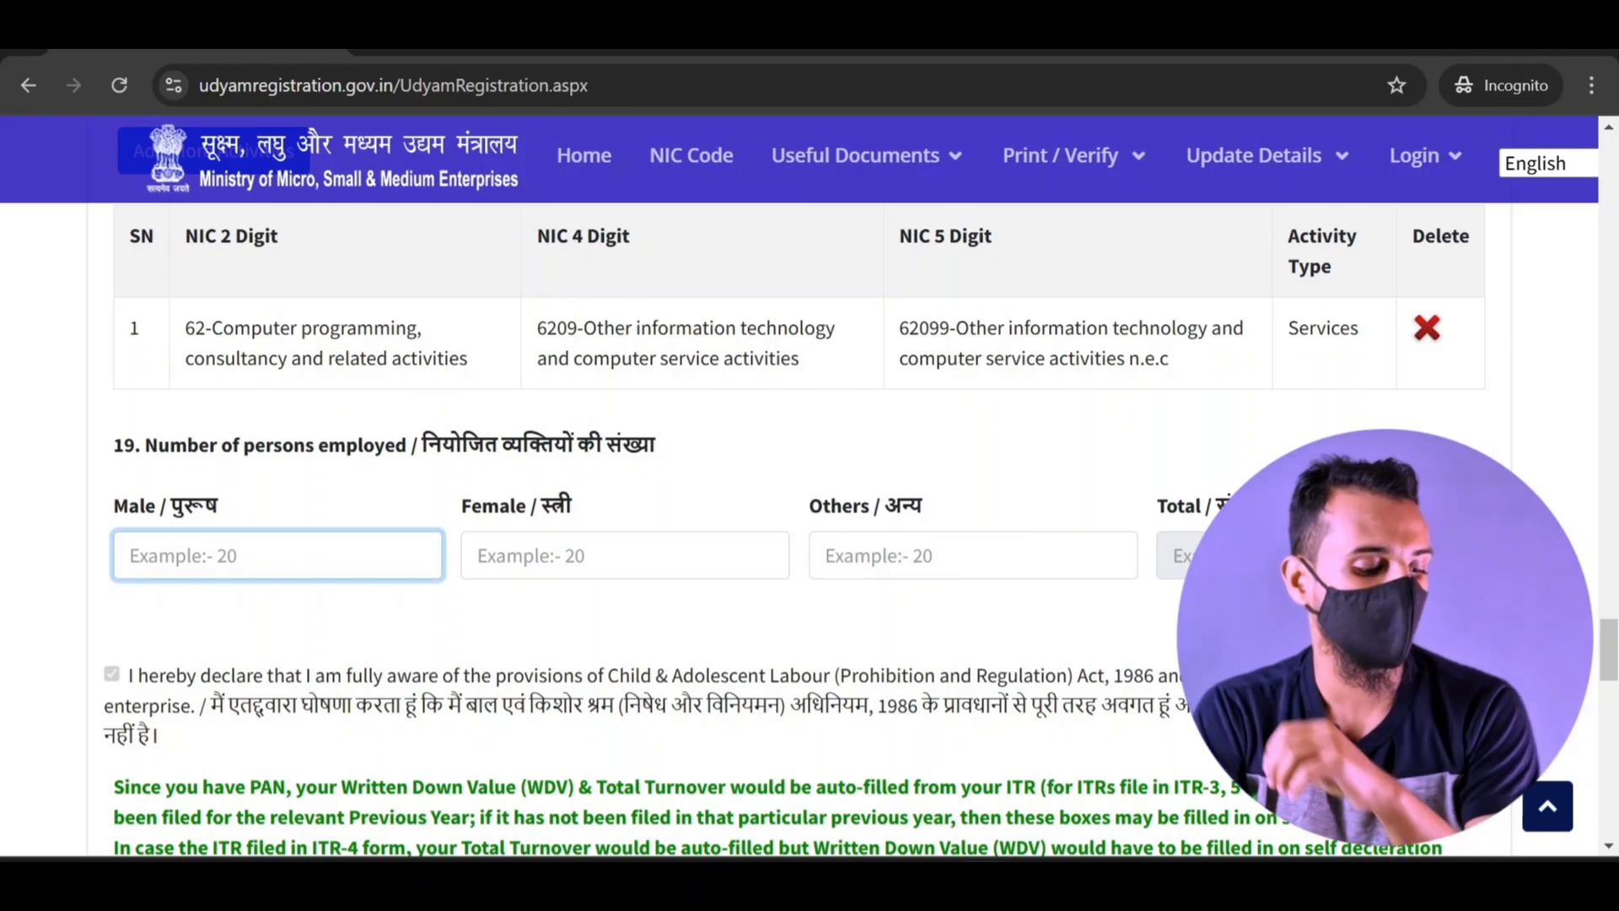
{"action": "type", "text": "1"}
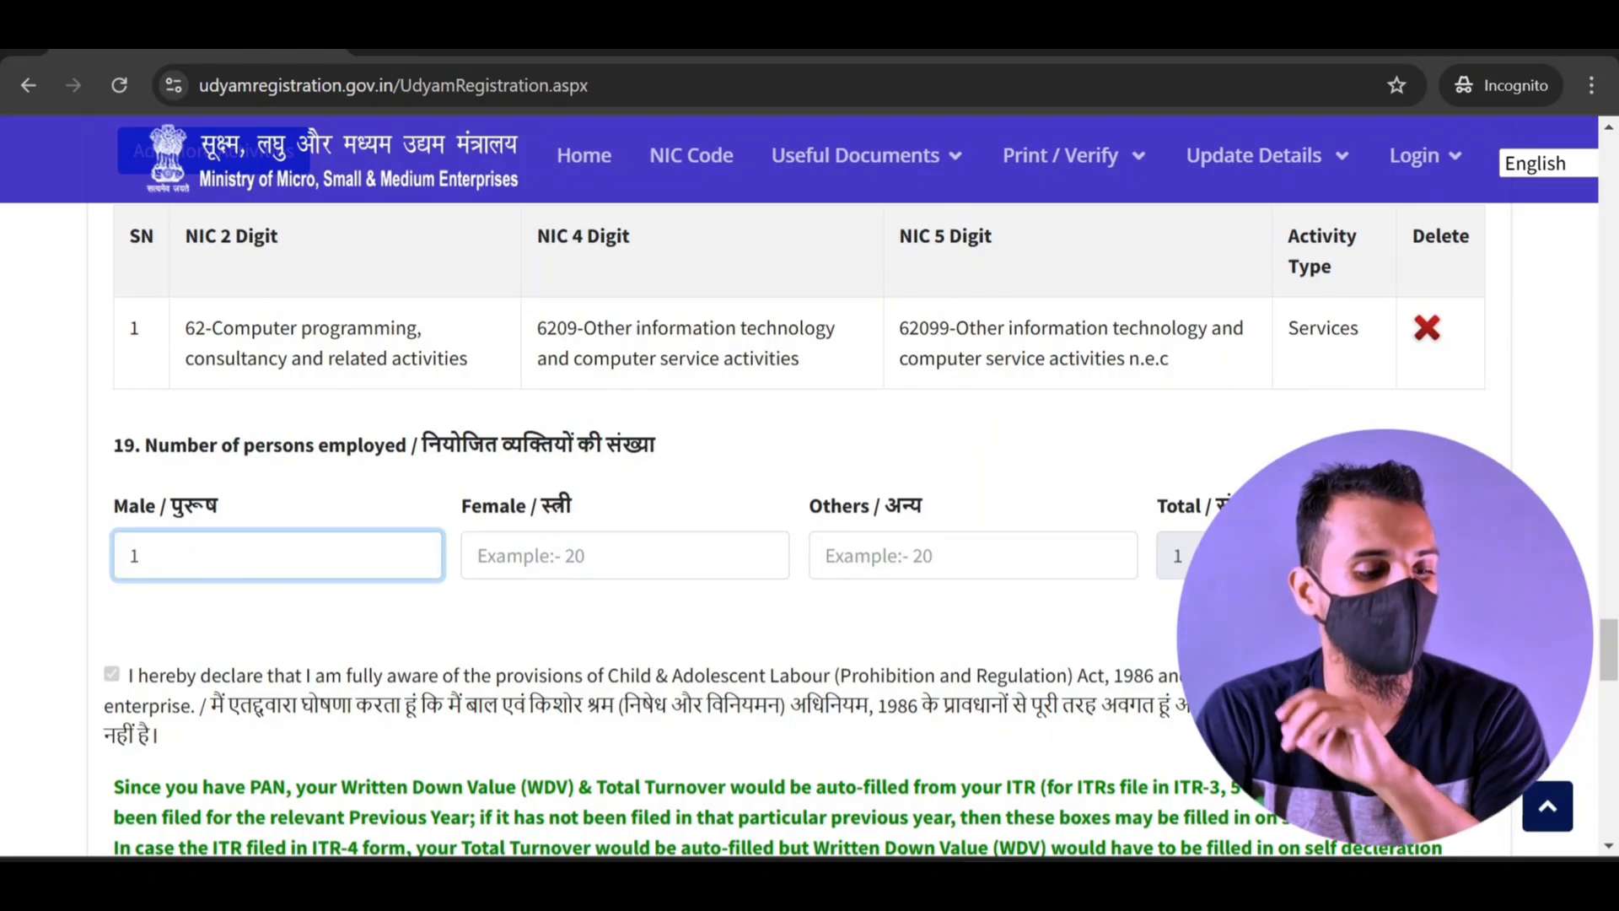
{"action": "key", "text": "Tab"}
{"action": "type", "text": "0"}
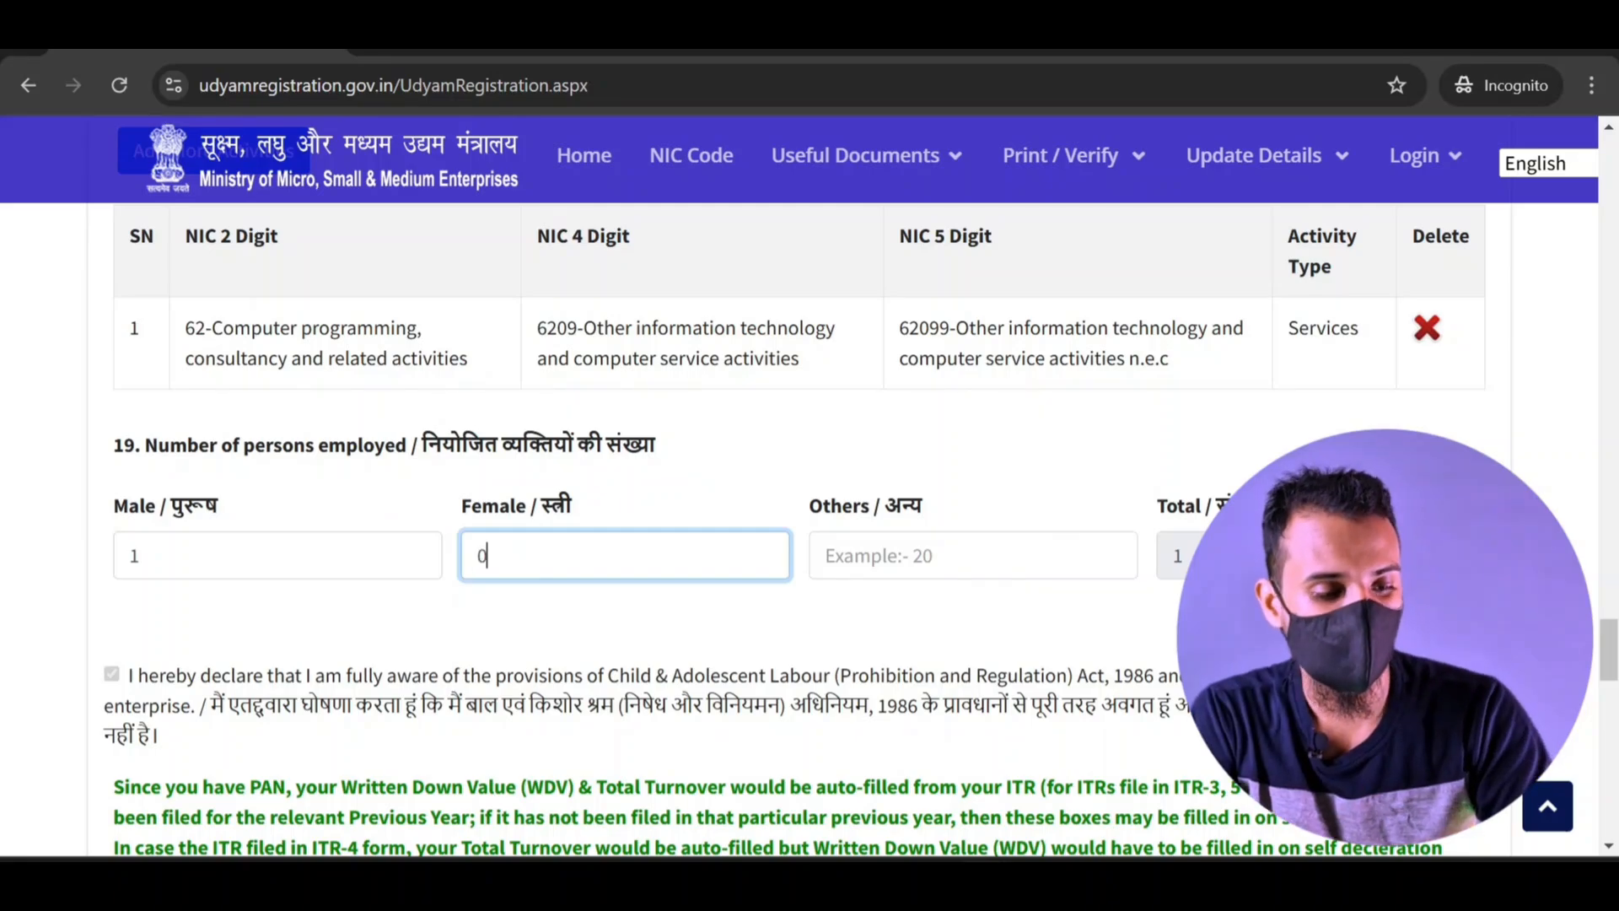
{"action": "key", "text": "Tab"}
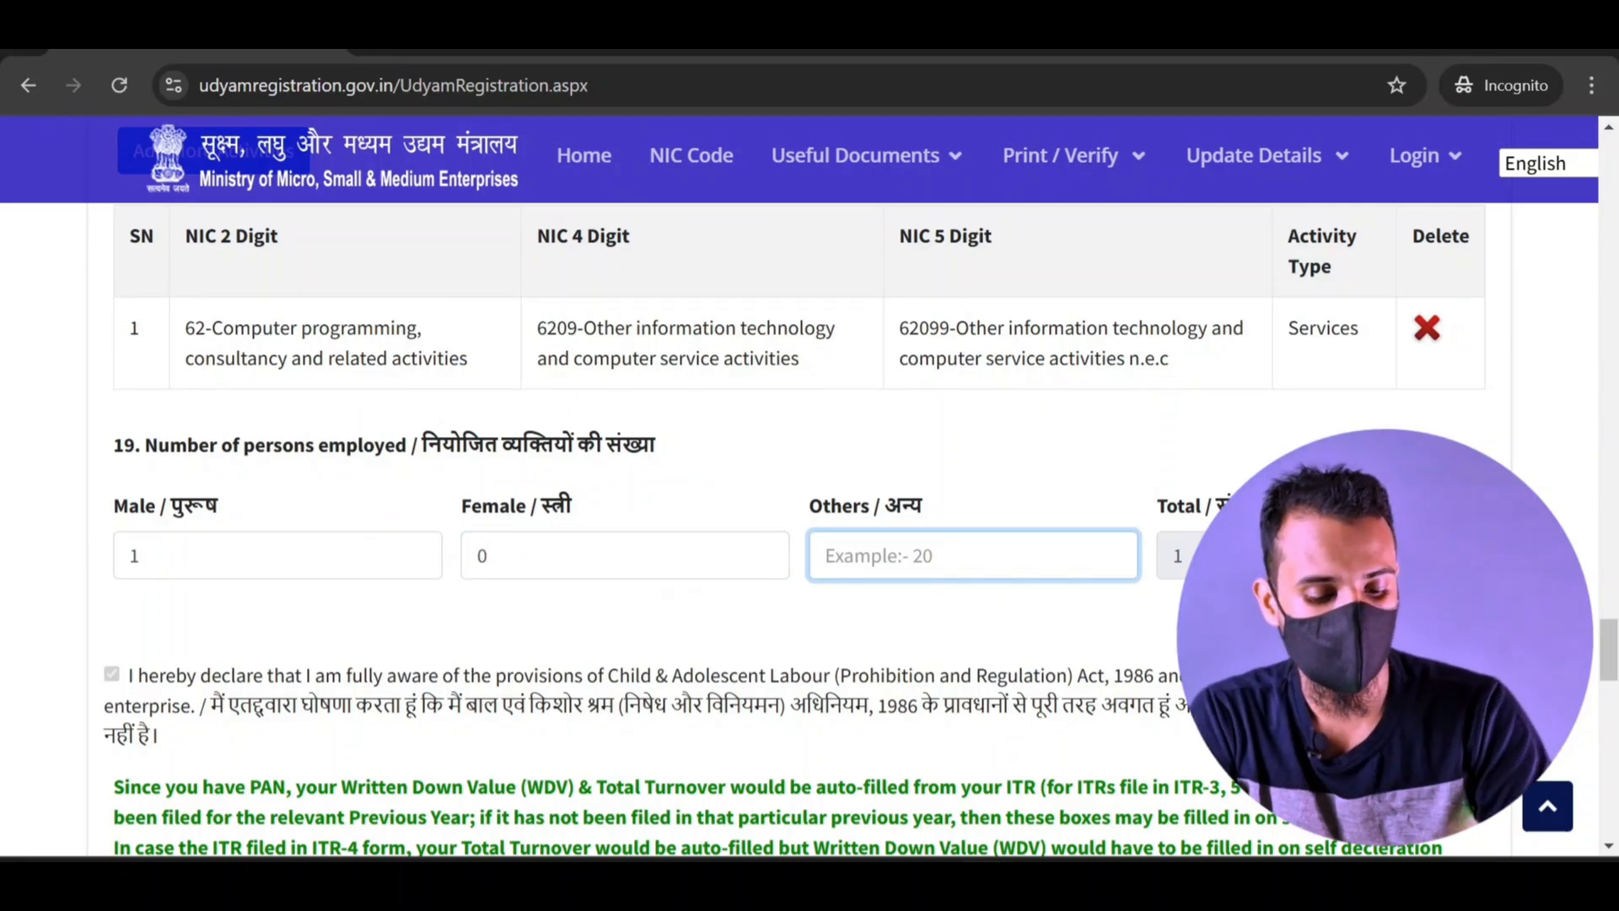
{"action": "type", "text": "0"}
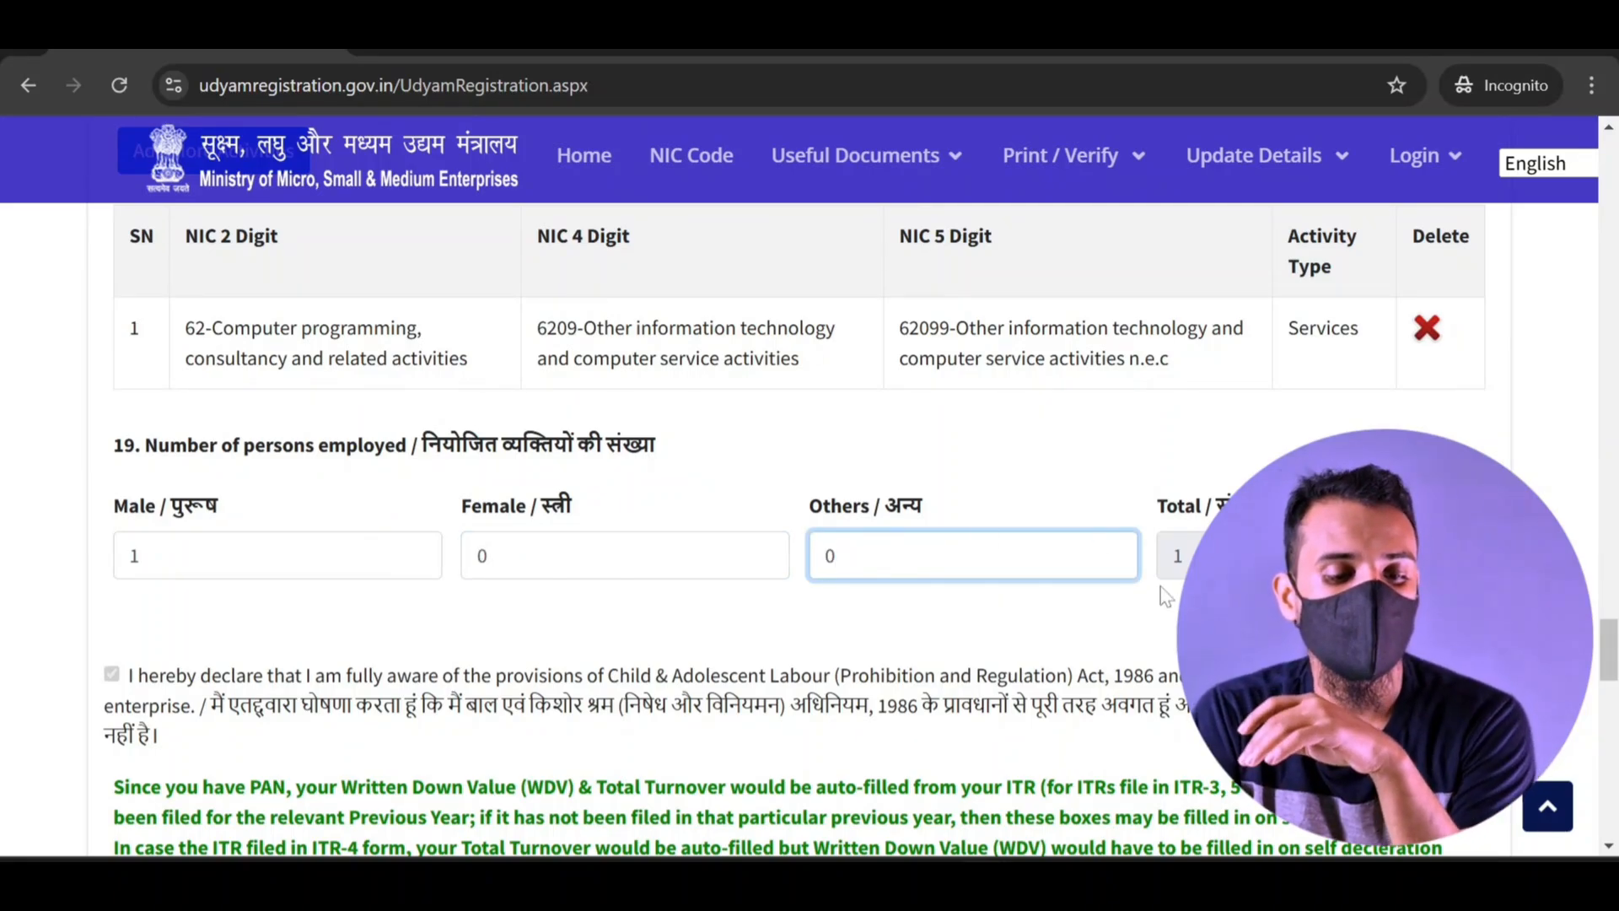
- Tick the child-labour declaration and scroll further down the form
{"action": "scroll", "coordinate": [1065, 521], "scroll_direction": "down", "scroll_amount": 3}
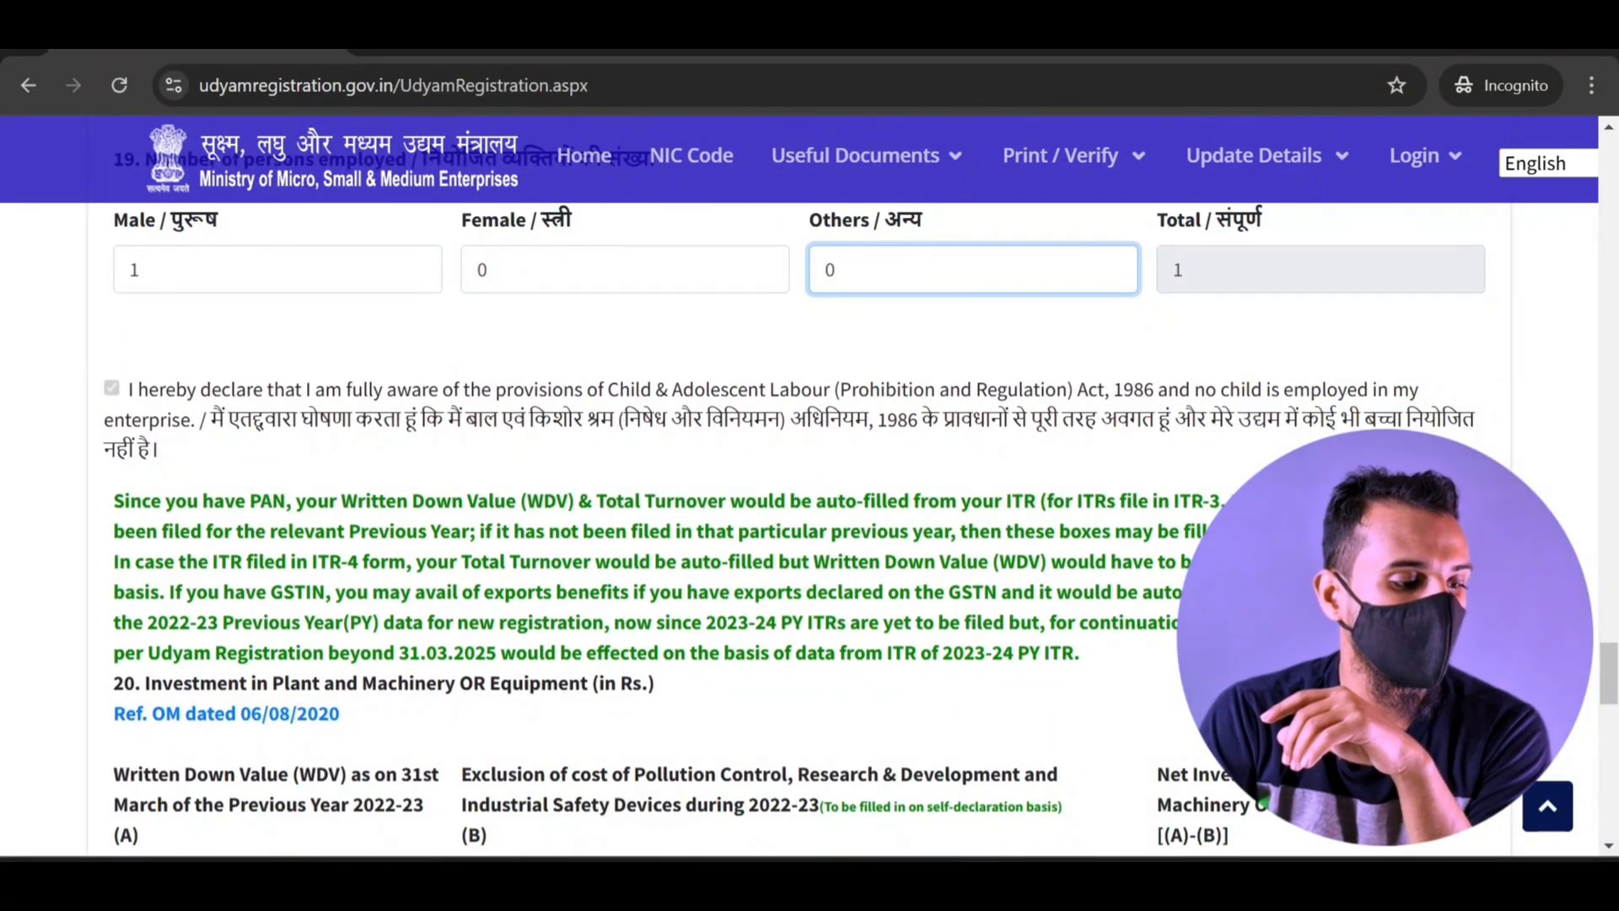
{"action": "left_click", "coordinate": [124, 393]}
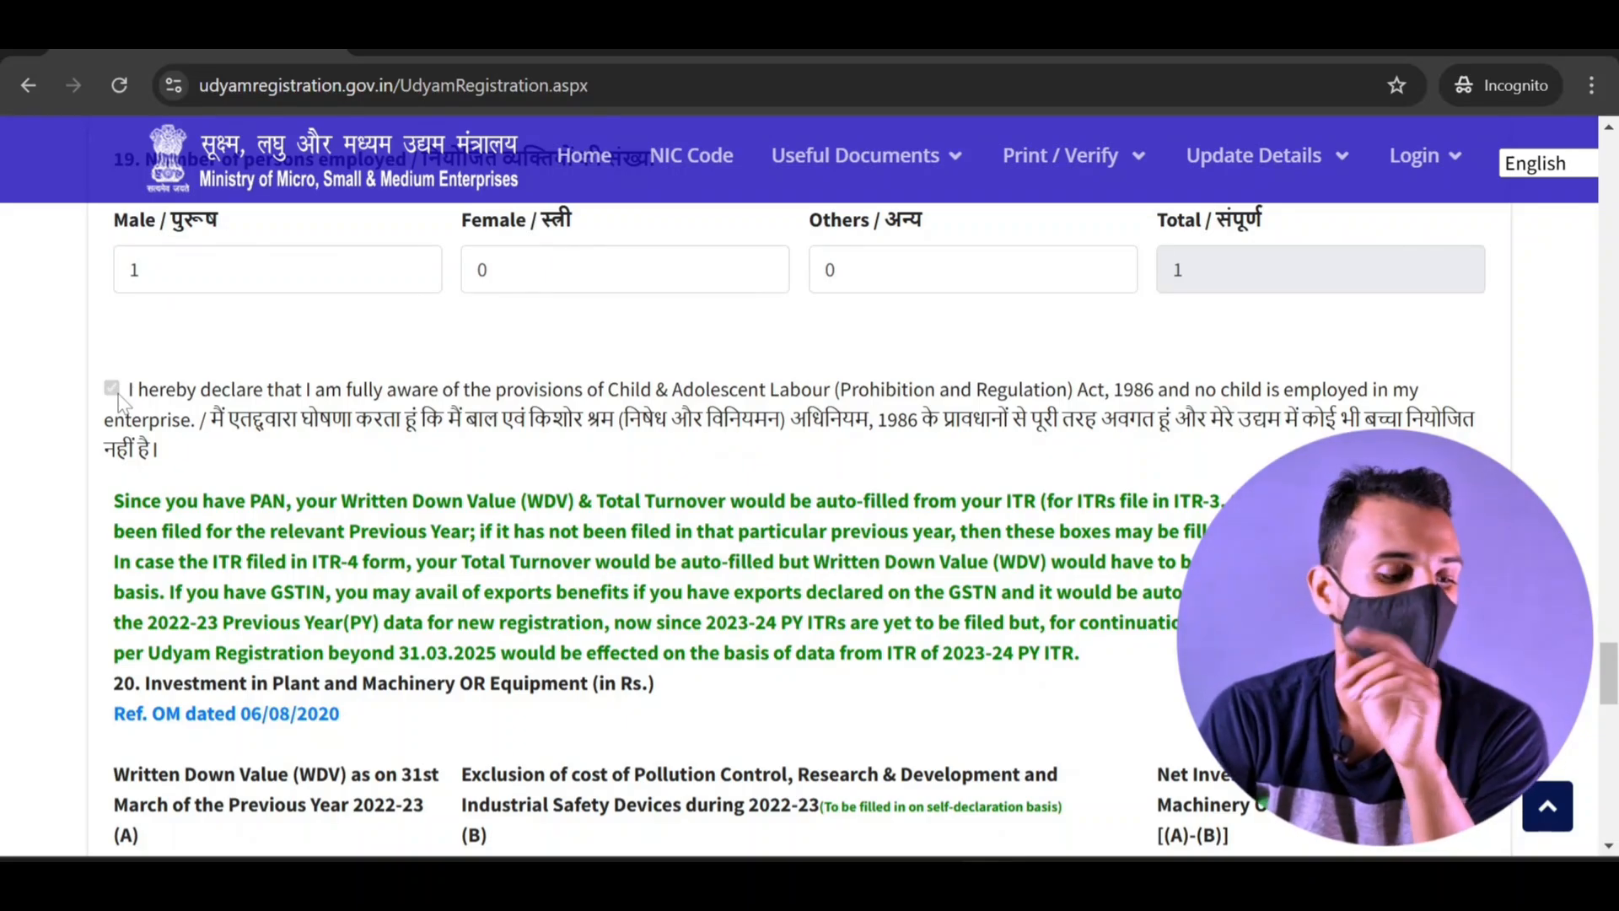
{"action": "scroll", "coordinate": [225, 552], "scroll_direction": "down", "scroll_amount": 4}
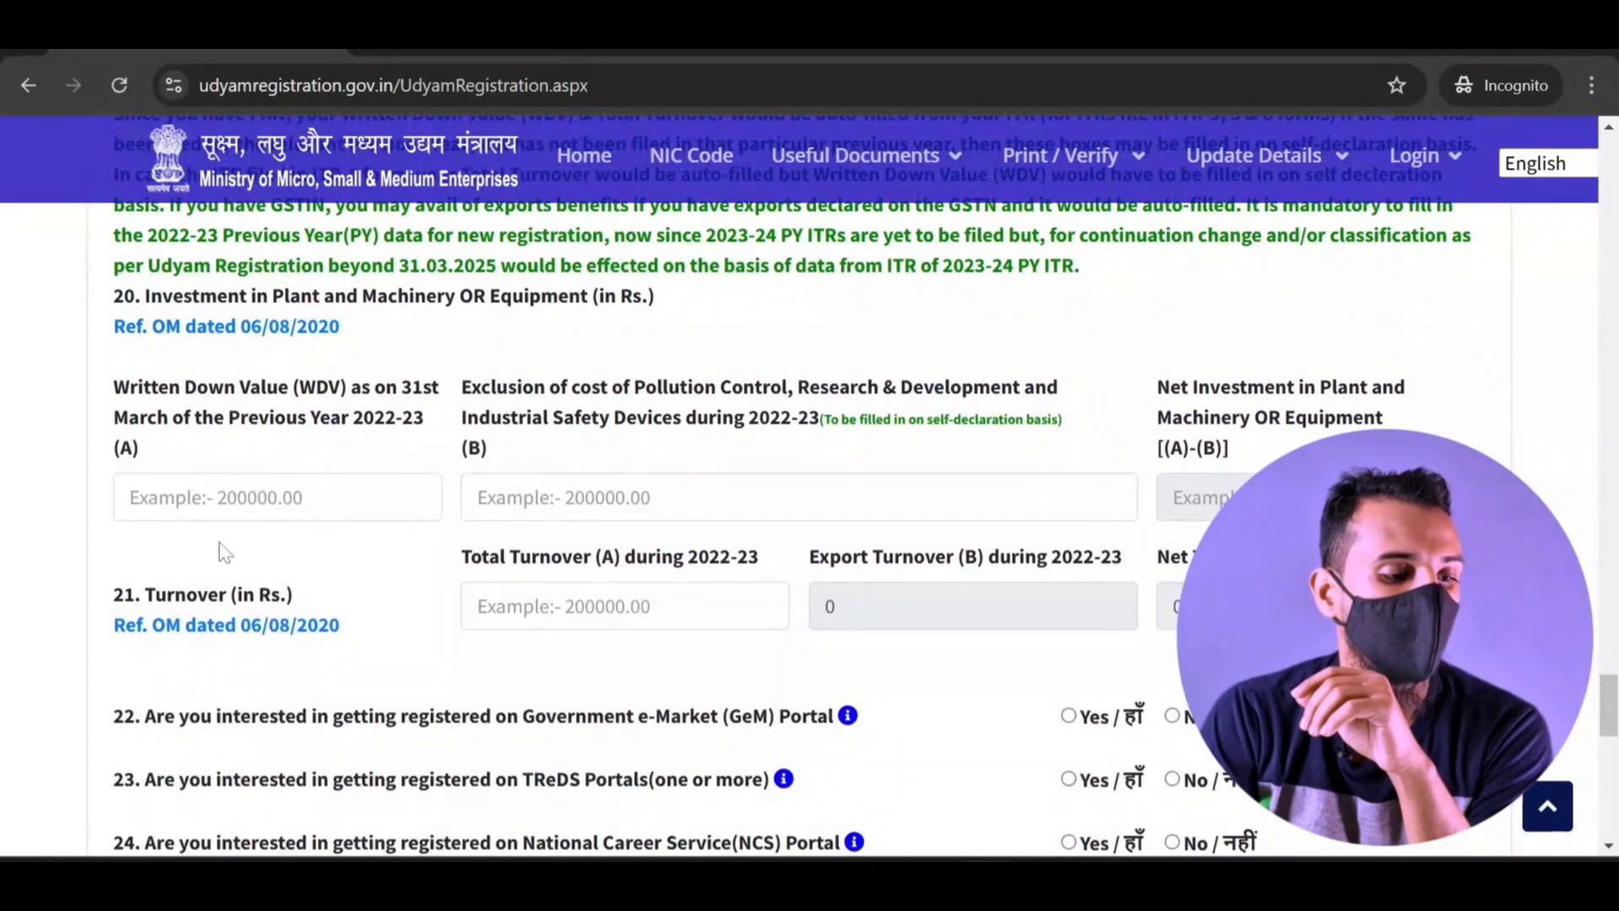
{"action": "scroll", "coordinate": [224, 552], "scroll_direction": "down", "scroll_amount": 1}
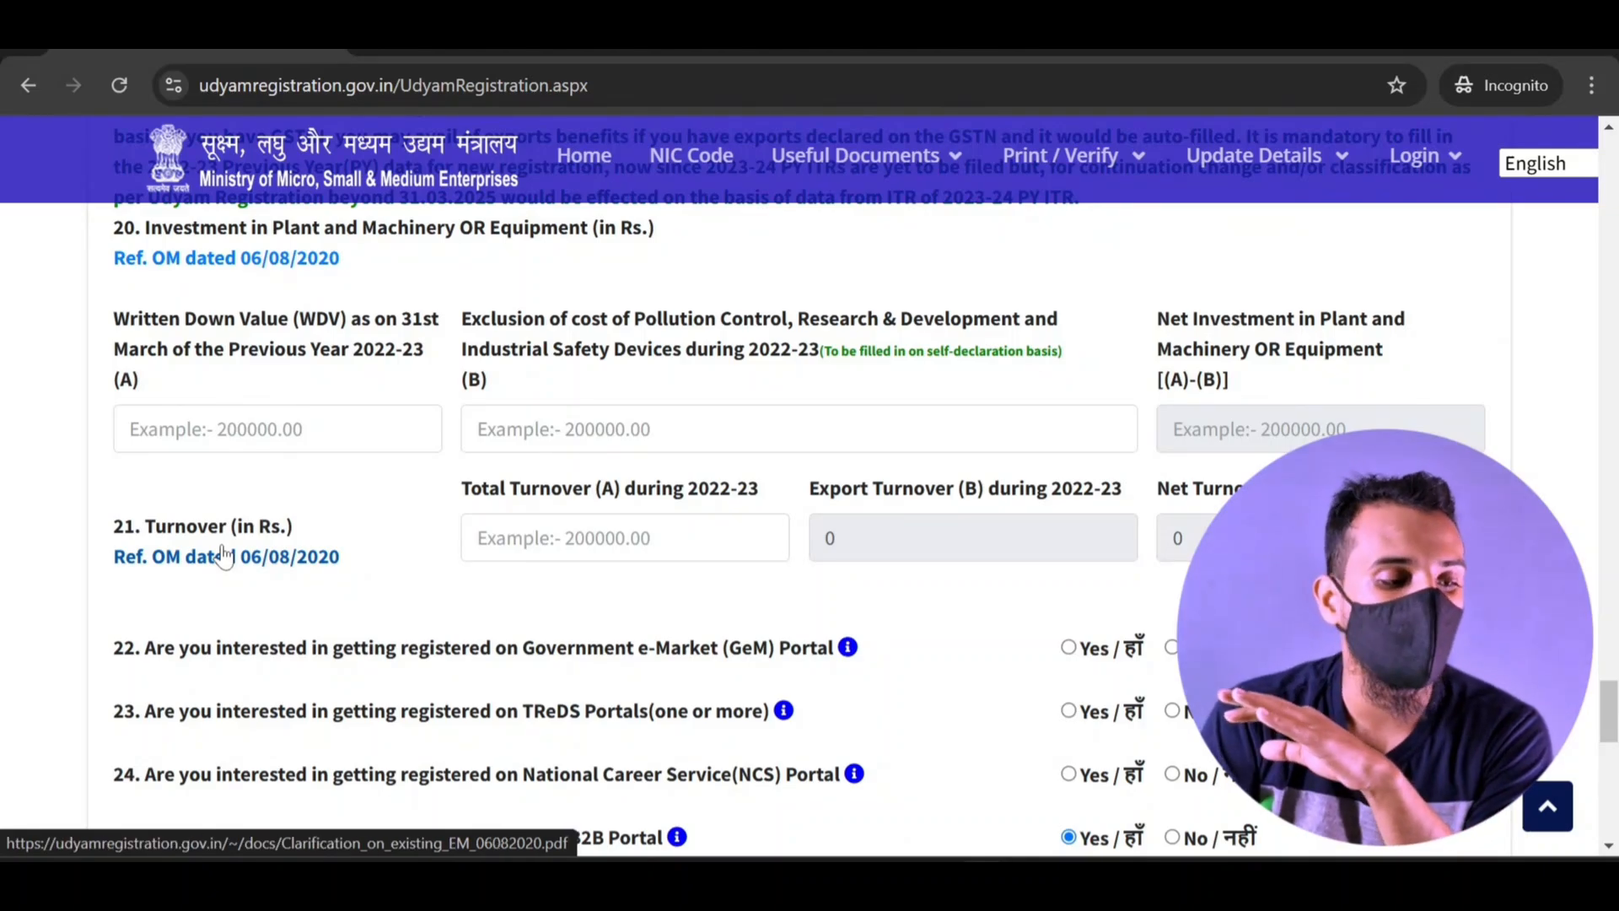
- Enter 2000000 as the written down value
{"action": "scroll", "coordinate": [225, 555], "scroll_direction": "up", "scroll_amount": 1}
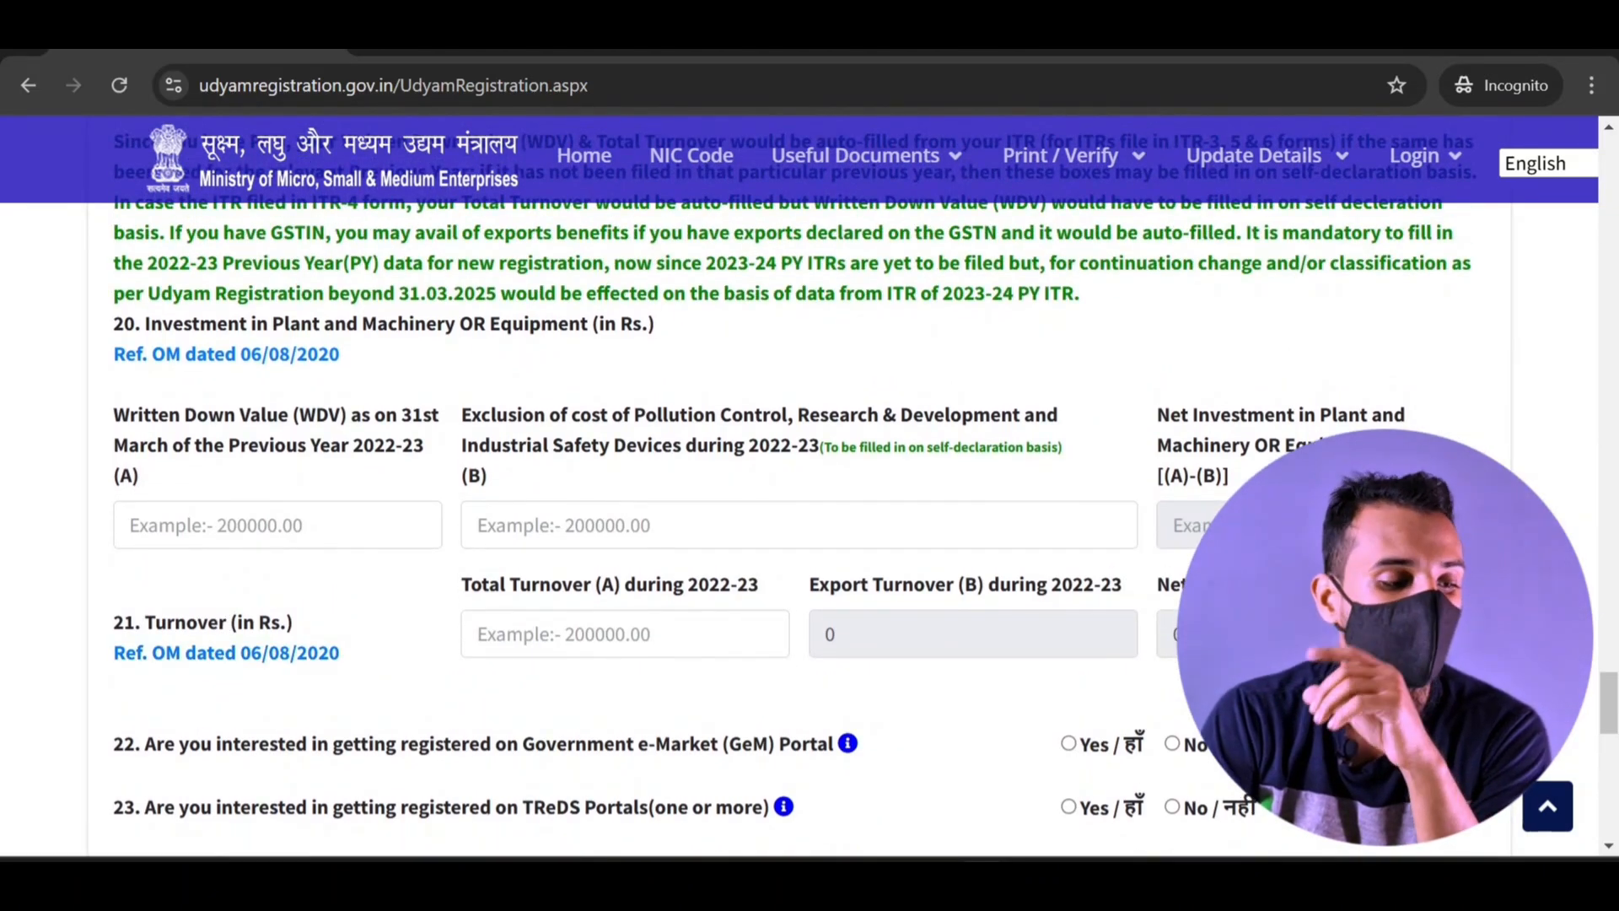
{"action": "left_click", "coordinate": [240, 526]}
{"action": "type", "text": "2000000"}
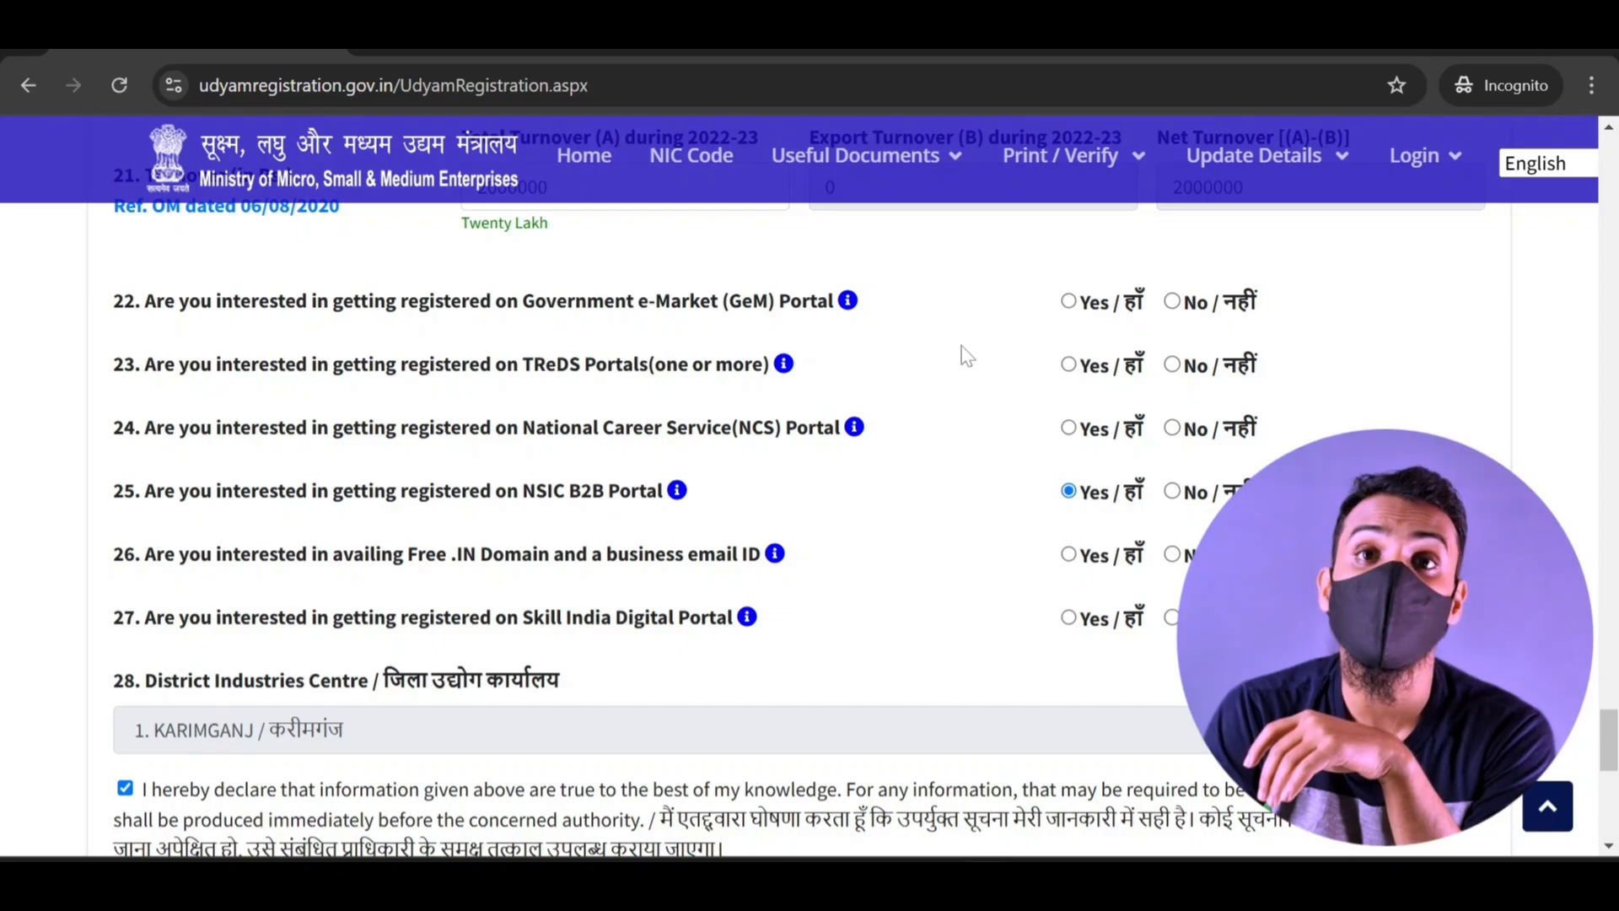
- Mark GeM, TReDS, NCS and Skill India as No, and accept the free .IN domain
{"action": "left_click", "coordinate": [1173, 302]}
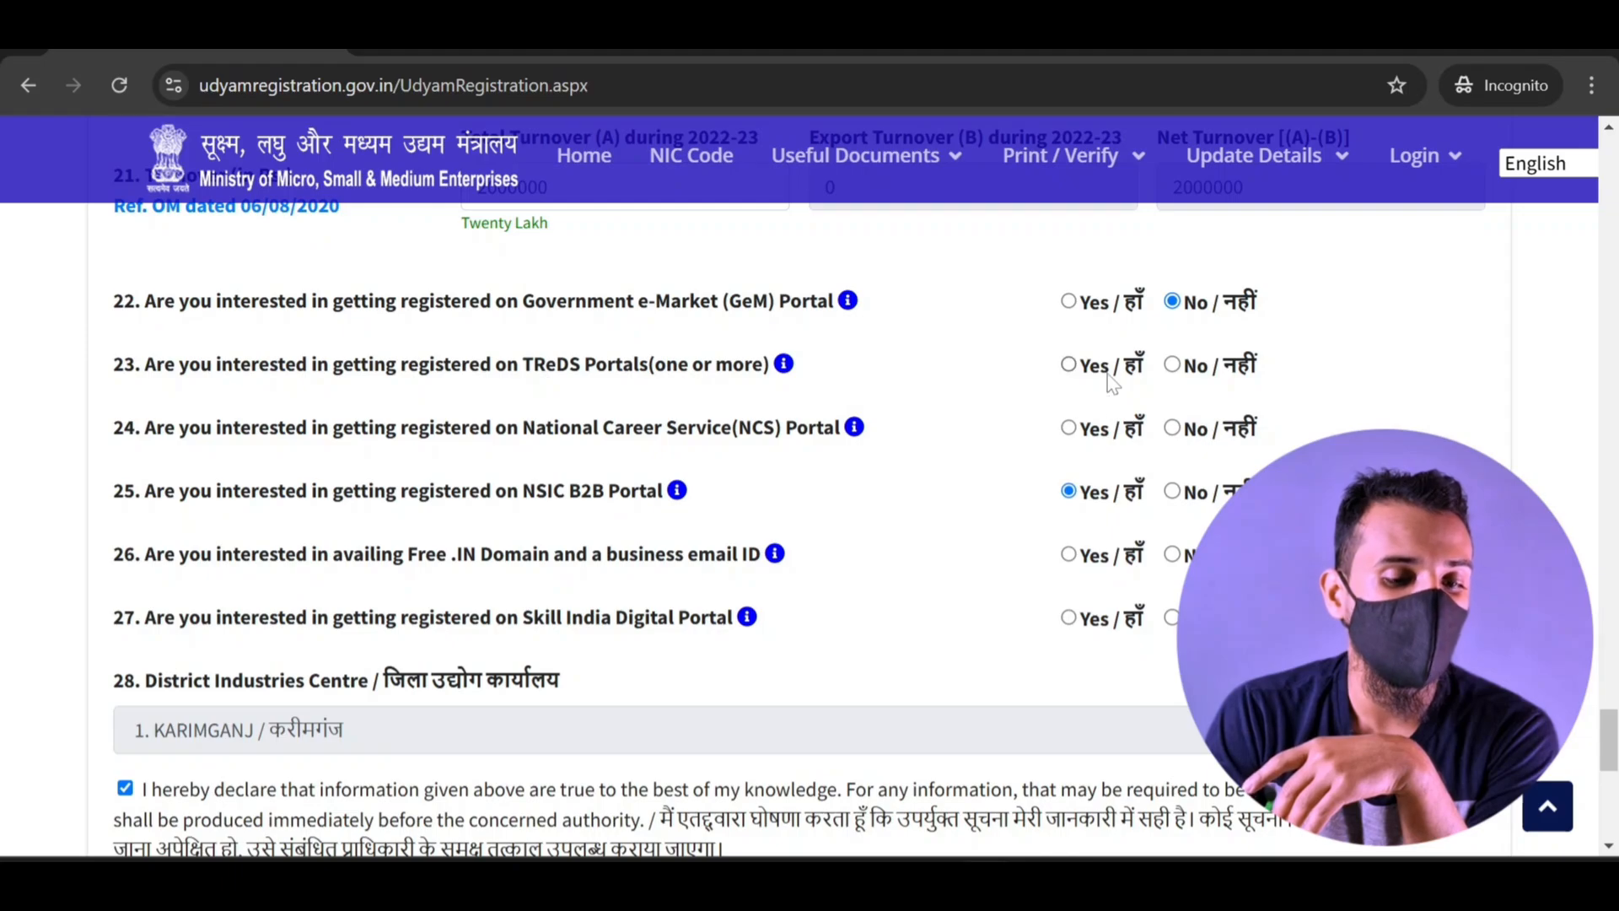
{"action": "left_click", "coordinate": [1178, 371]}
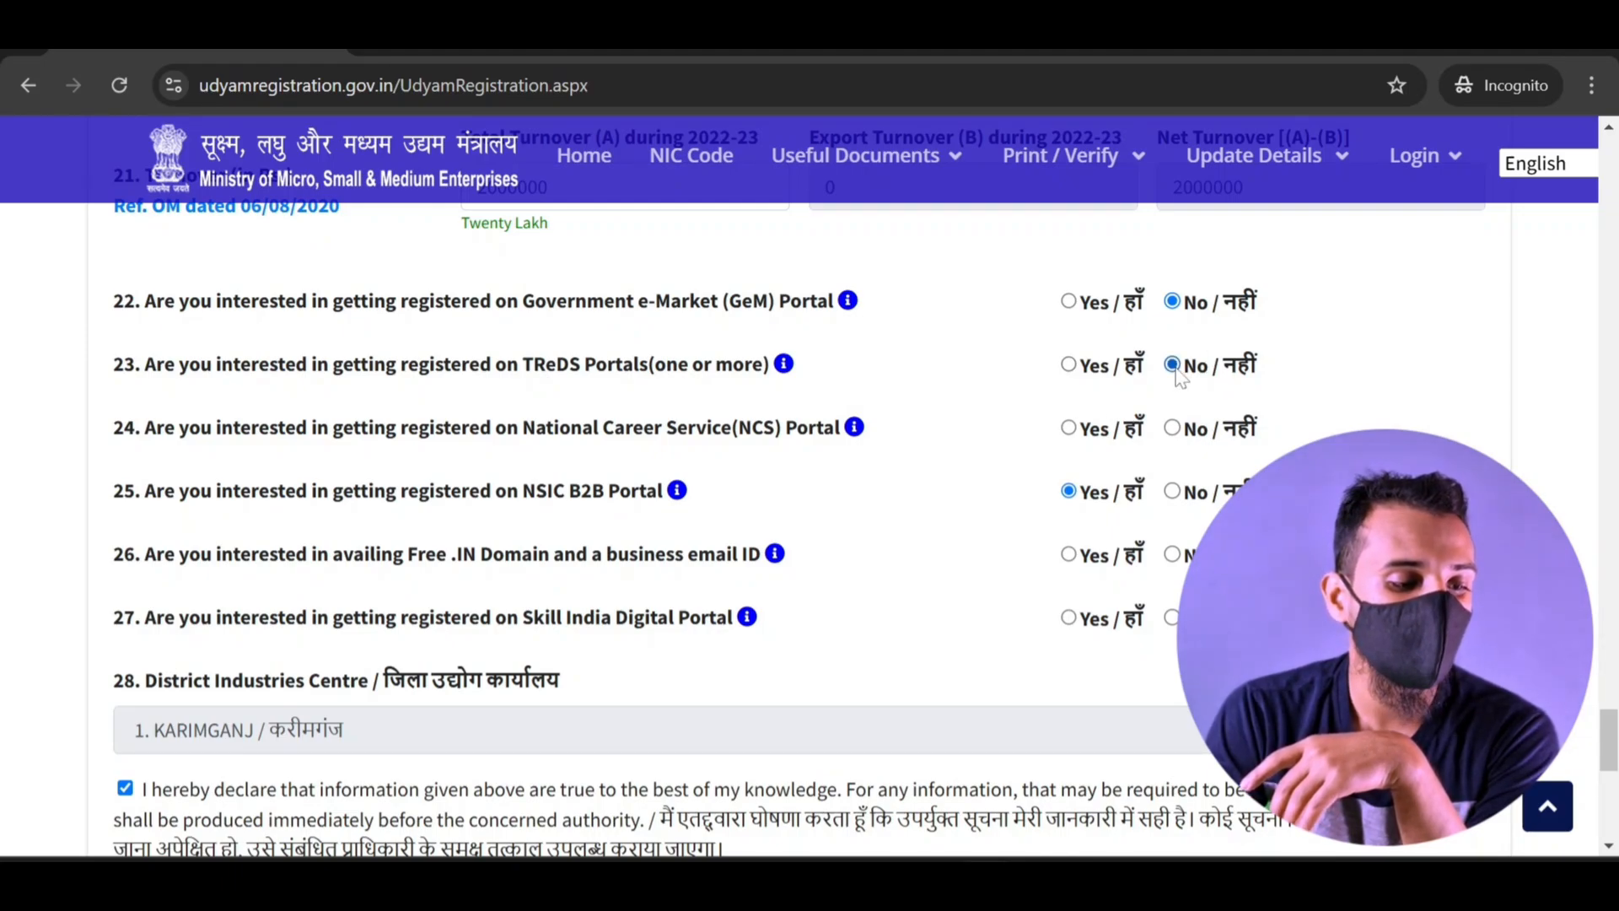
{"action": "left_click", "coordinate": [1176, 438]}
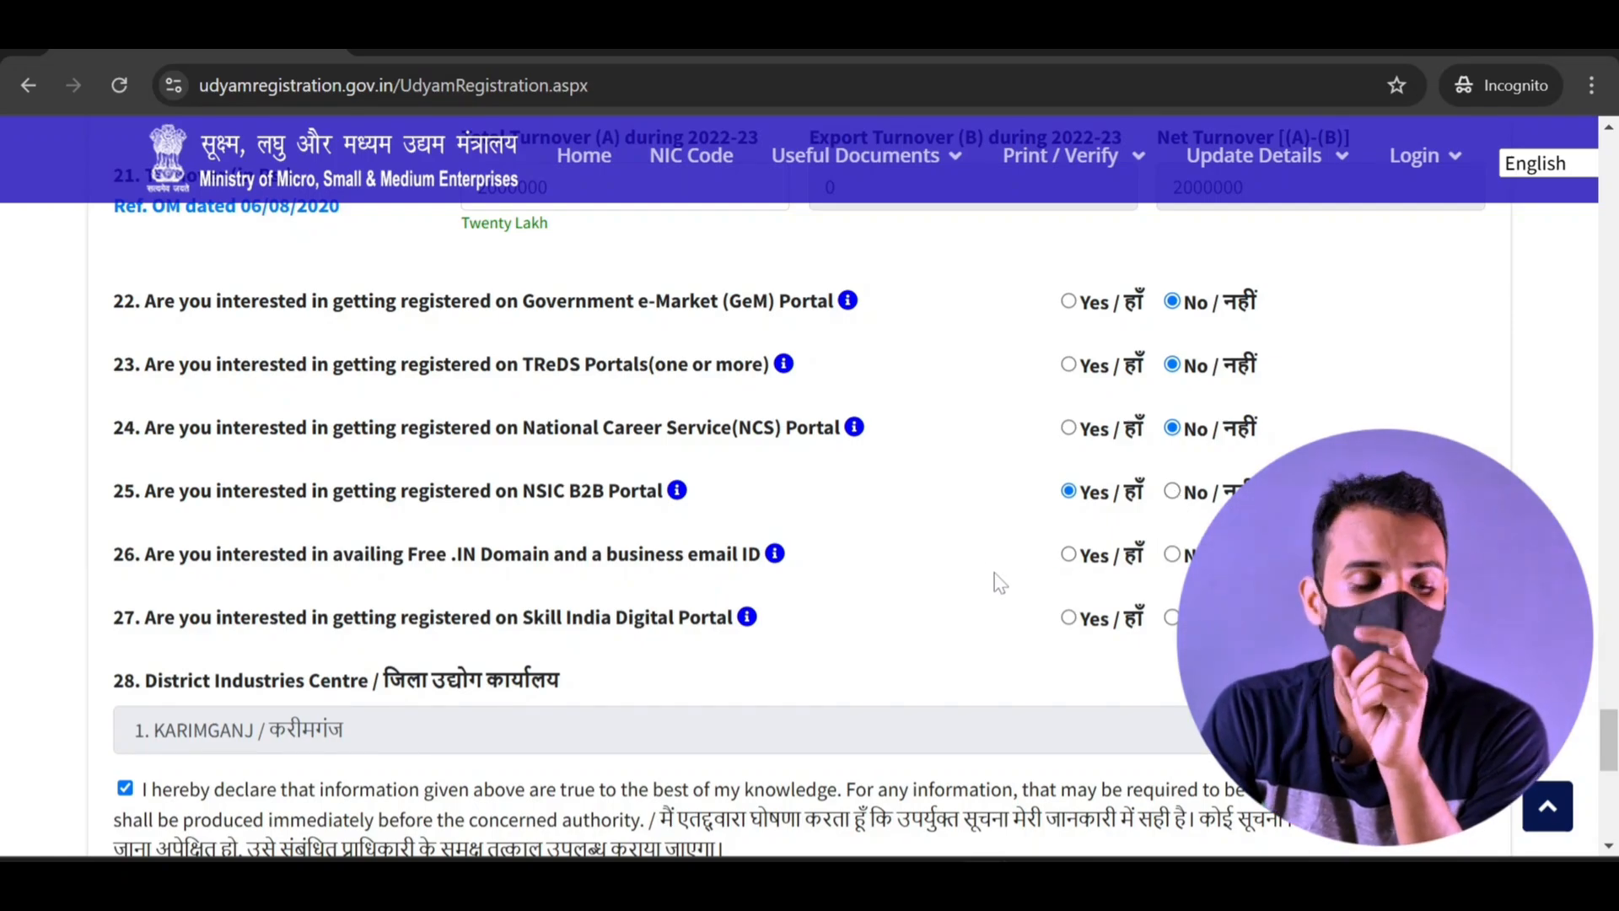
{"action": "left_click", "coordinate": [1068, 555]}
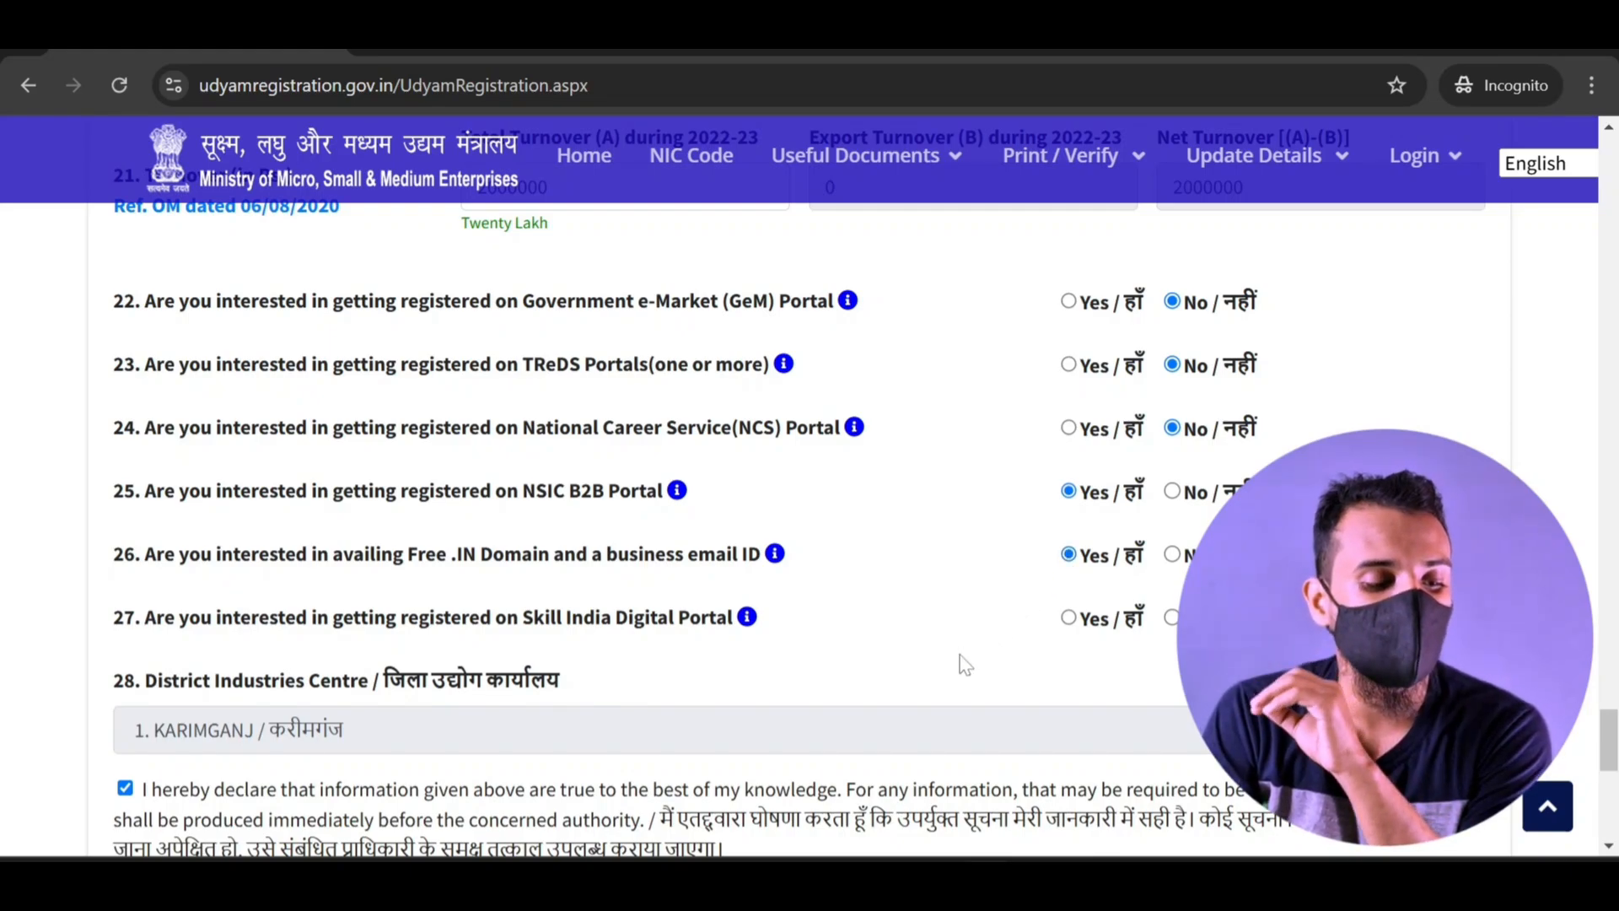
{"action": "left_click", "coordinate": [1172, 619]}
{"action": "scroll", "coordinate": [933, 686], "scroll_direction": "down", "scroll_amount": 3}
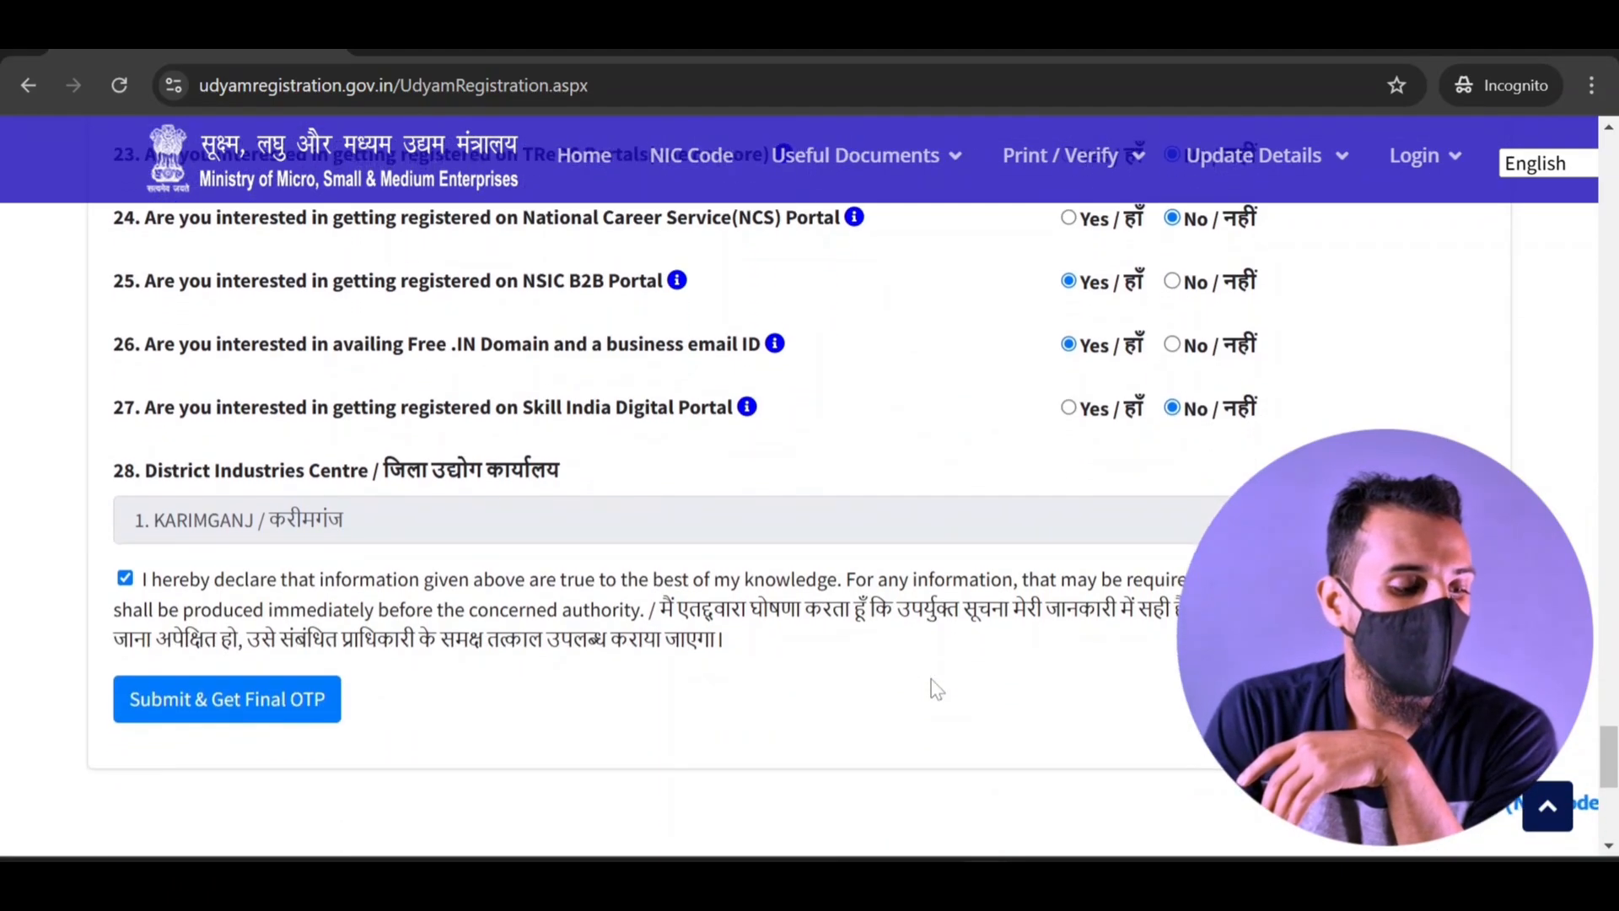
- Submit the form for the final OTP and confirm the entered data is correct
{"action": "left_click", "coordinate": [195, 708]}
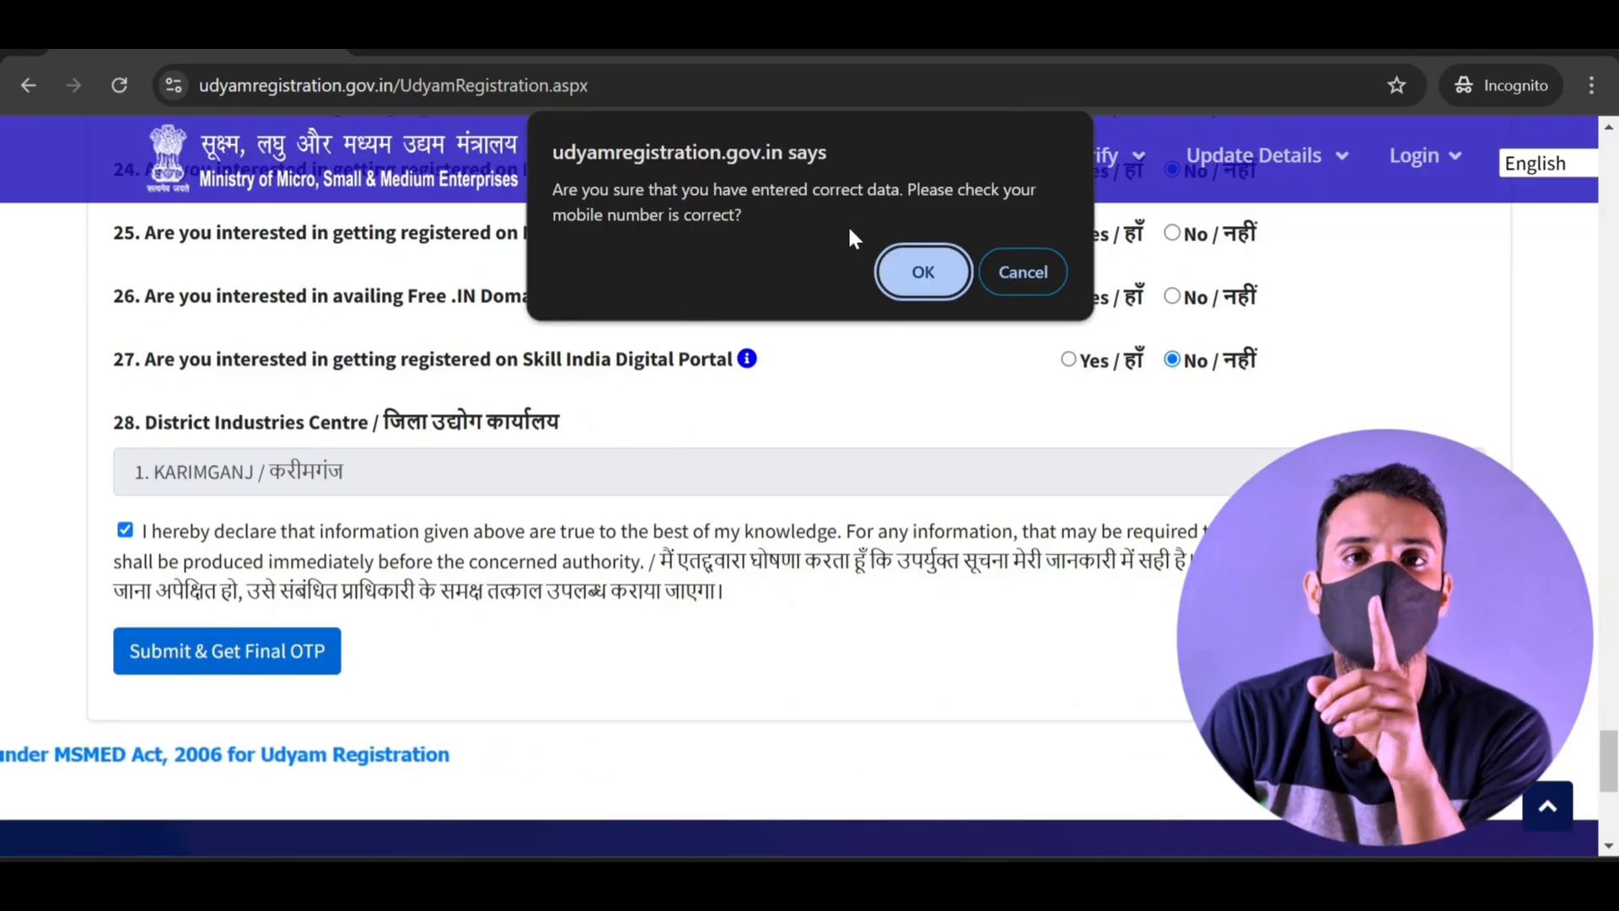
{"action": "left_click", "coordinate": [919, 272]}
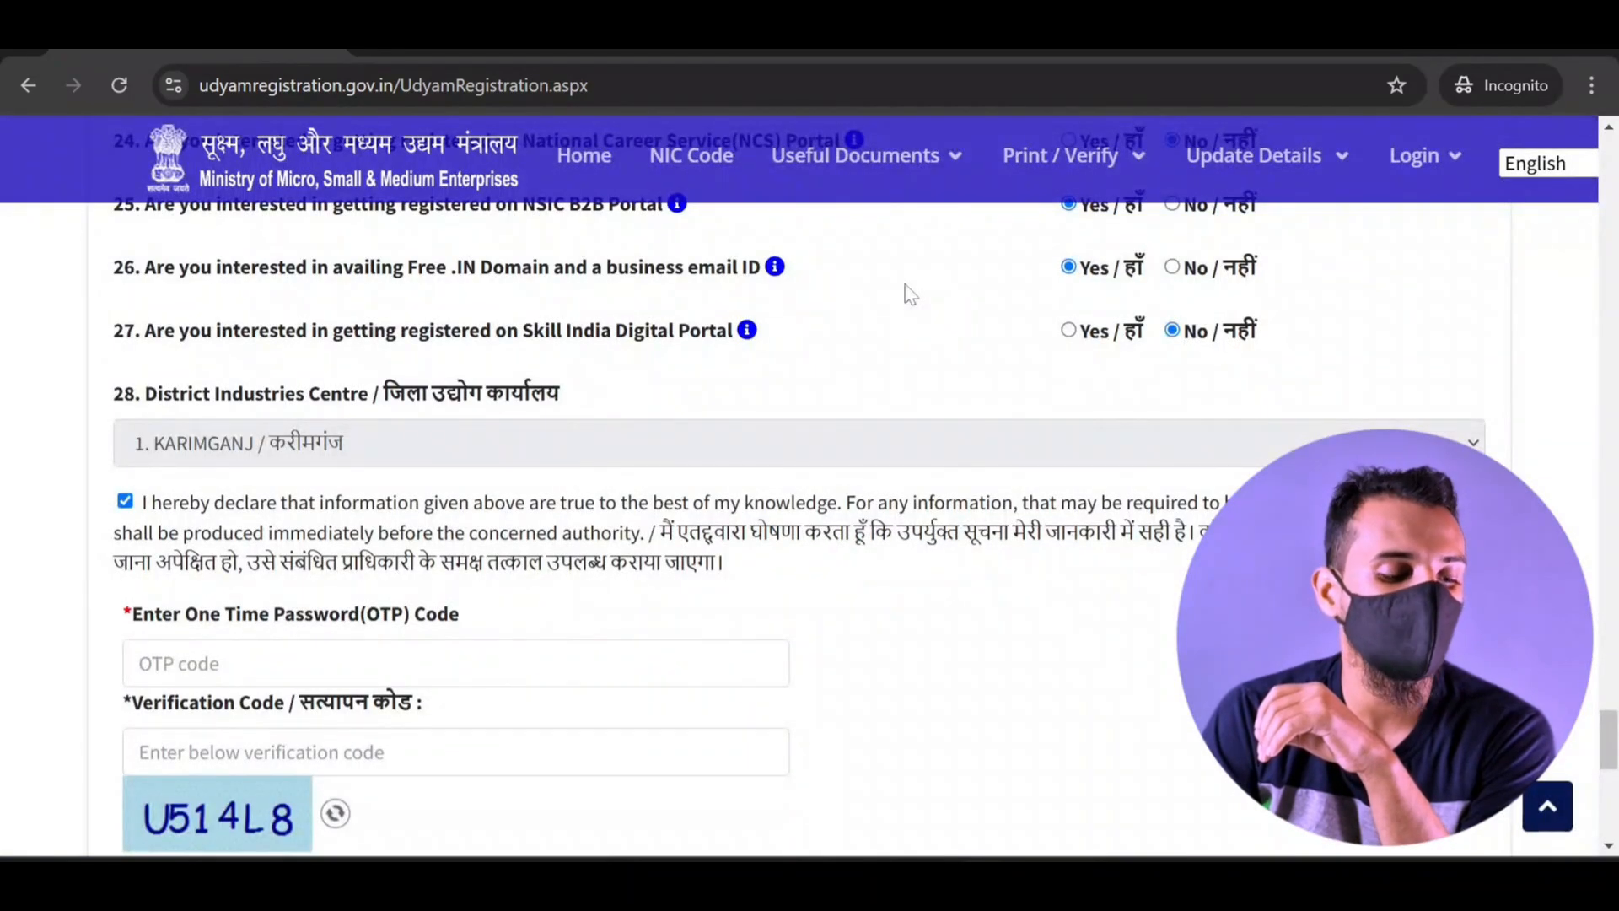
{"action": "scroll", "coordinate": [826, 422], "scroll_direction": "down", "scroll_amount": 2}
- Enter the mobile OTP and the case-sensitive verification code shown in the image
{"action": "left_click", "coordinate": [456, 494]}
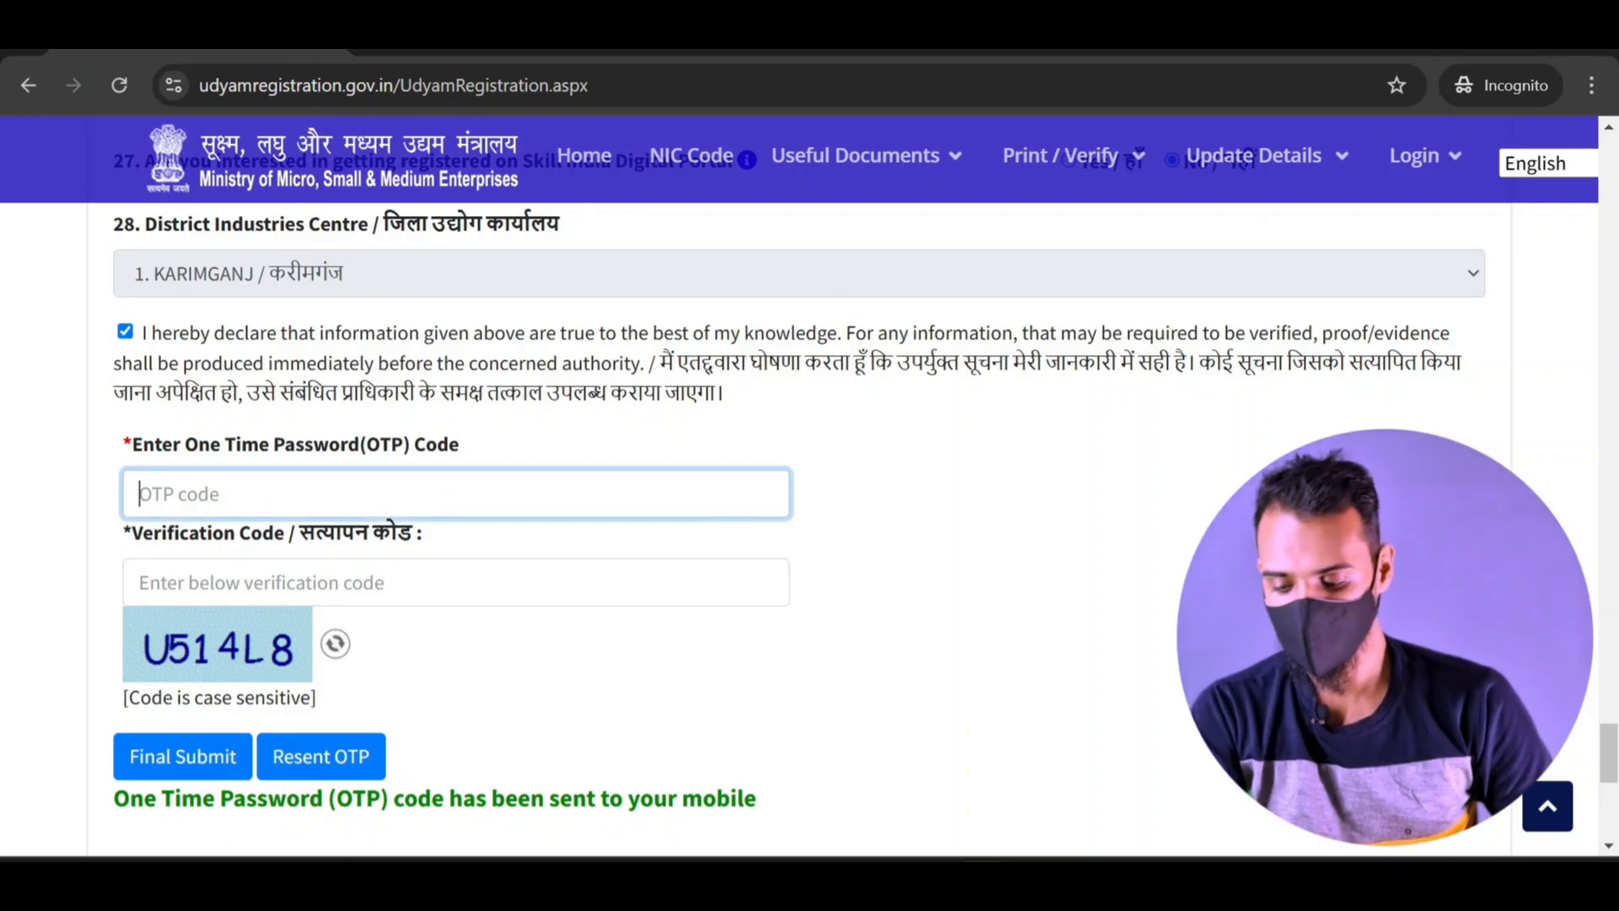
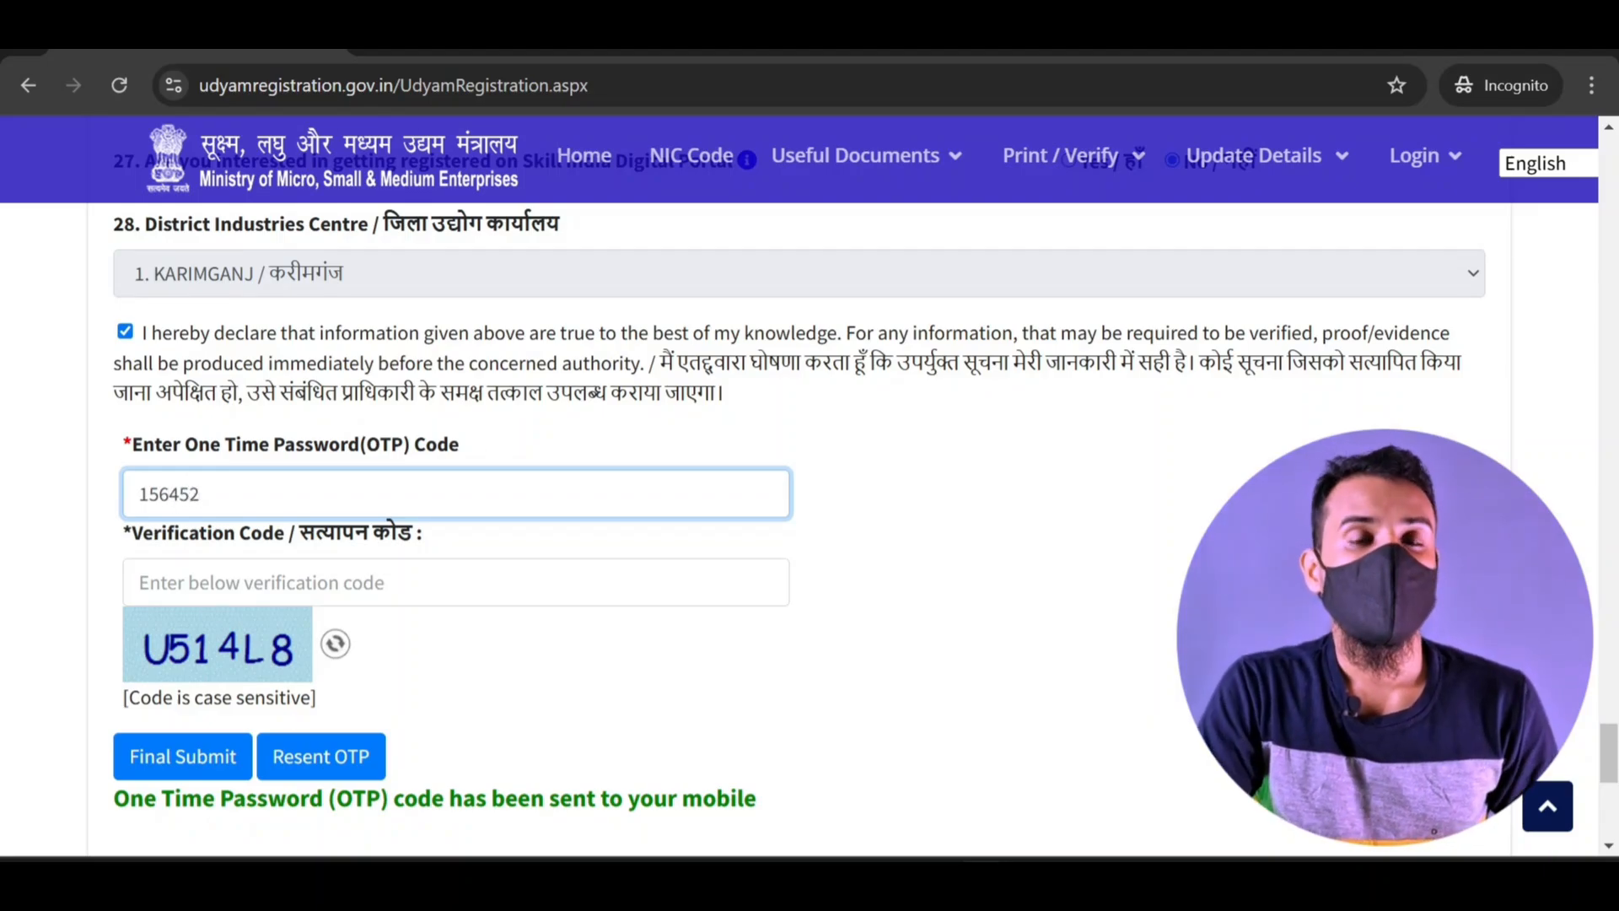
{"action": "left_click", "coordinate": [261, 583]}
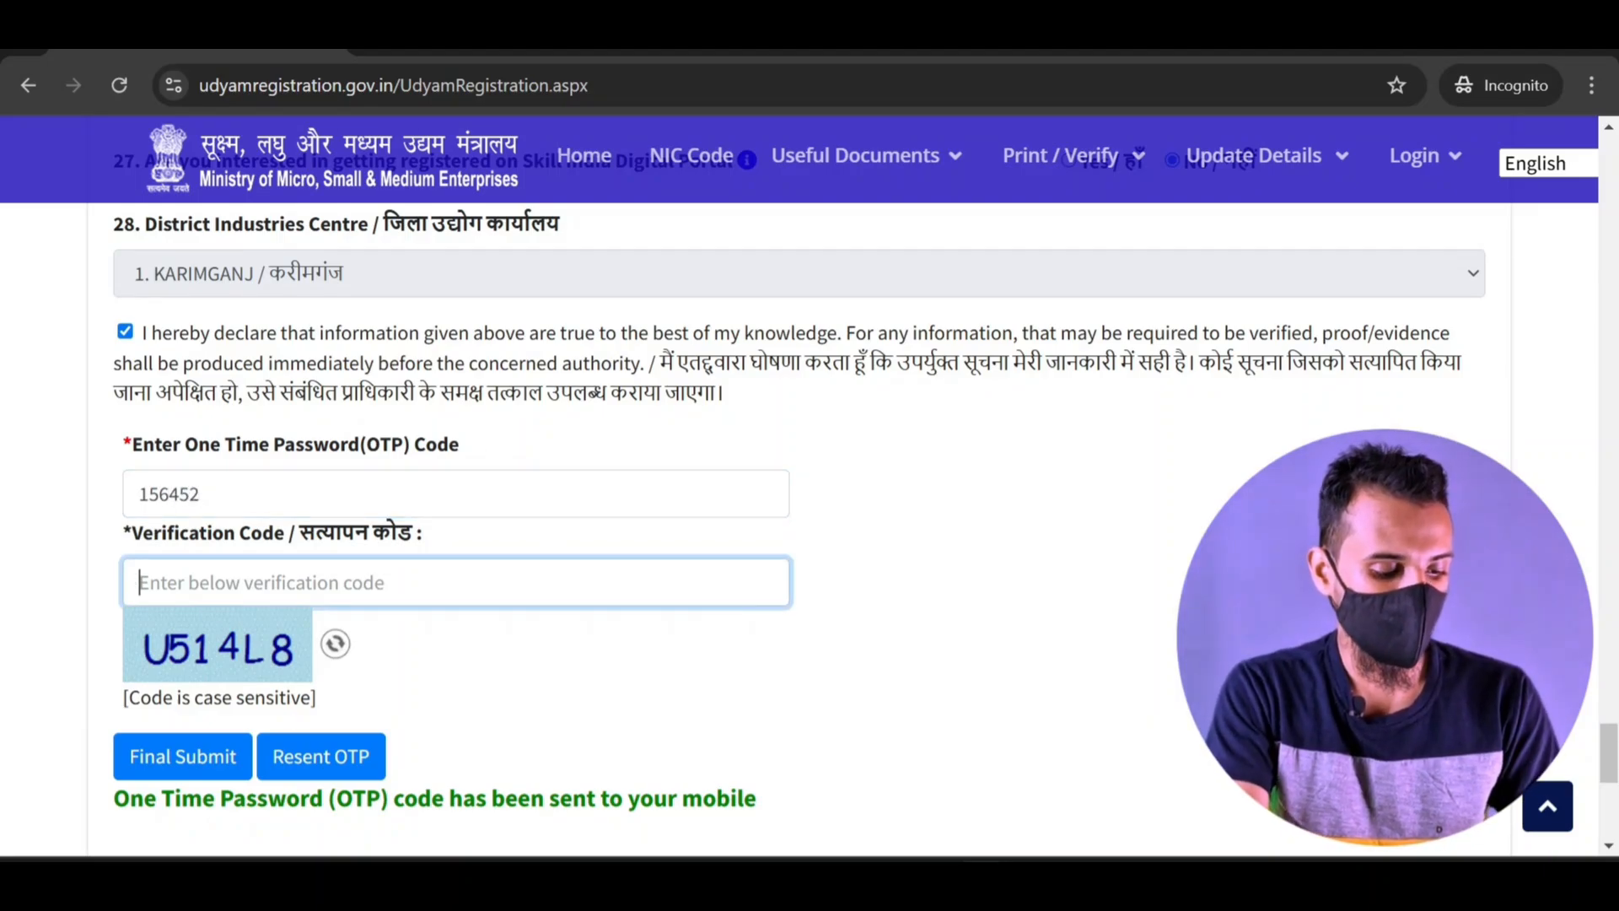
{"action": "type", "text": "U5"}
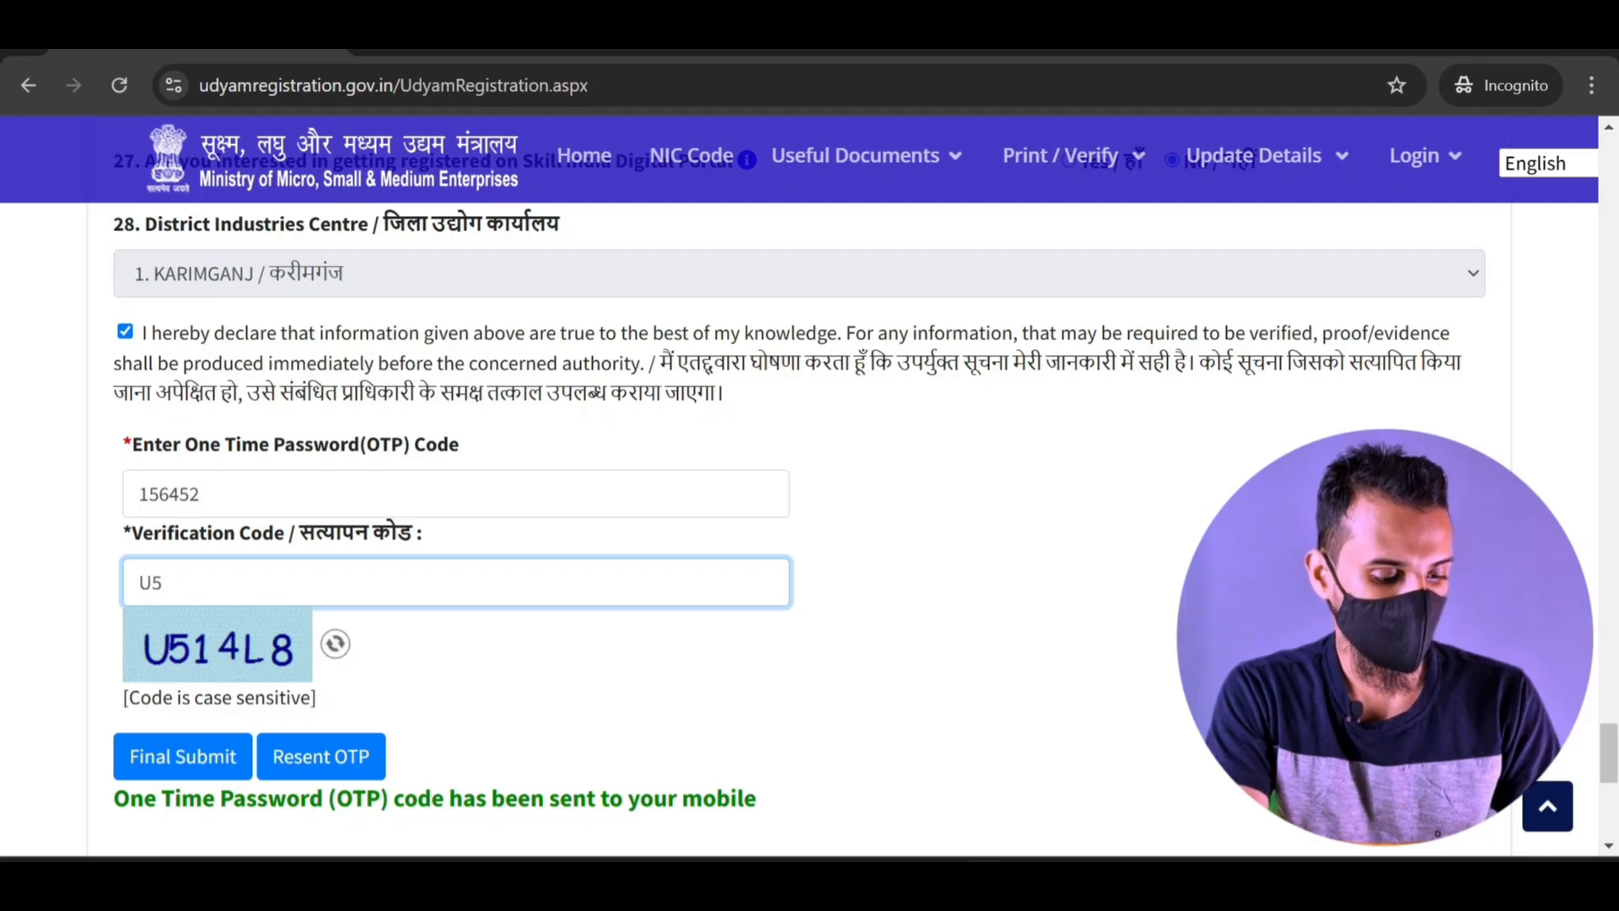
{"action": "type", "text": "14L8"}
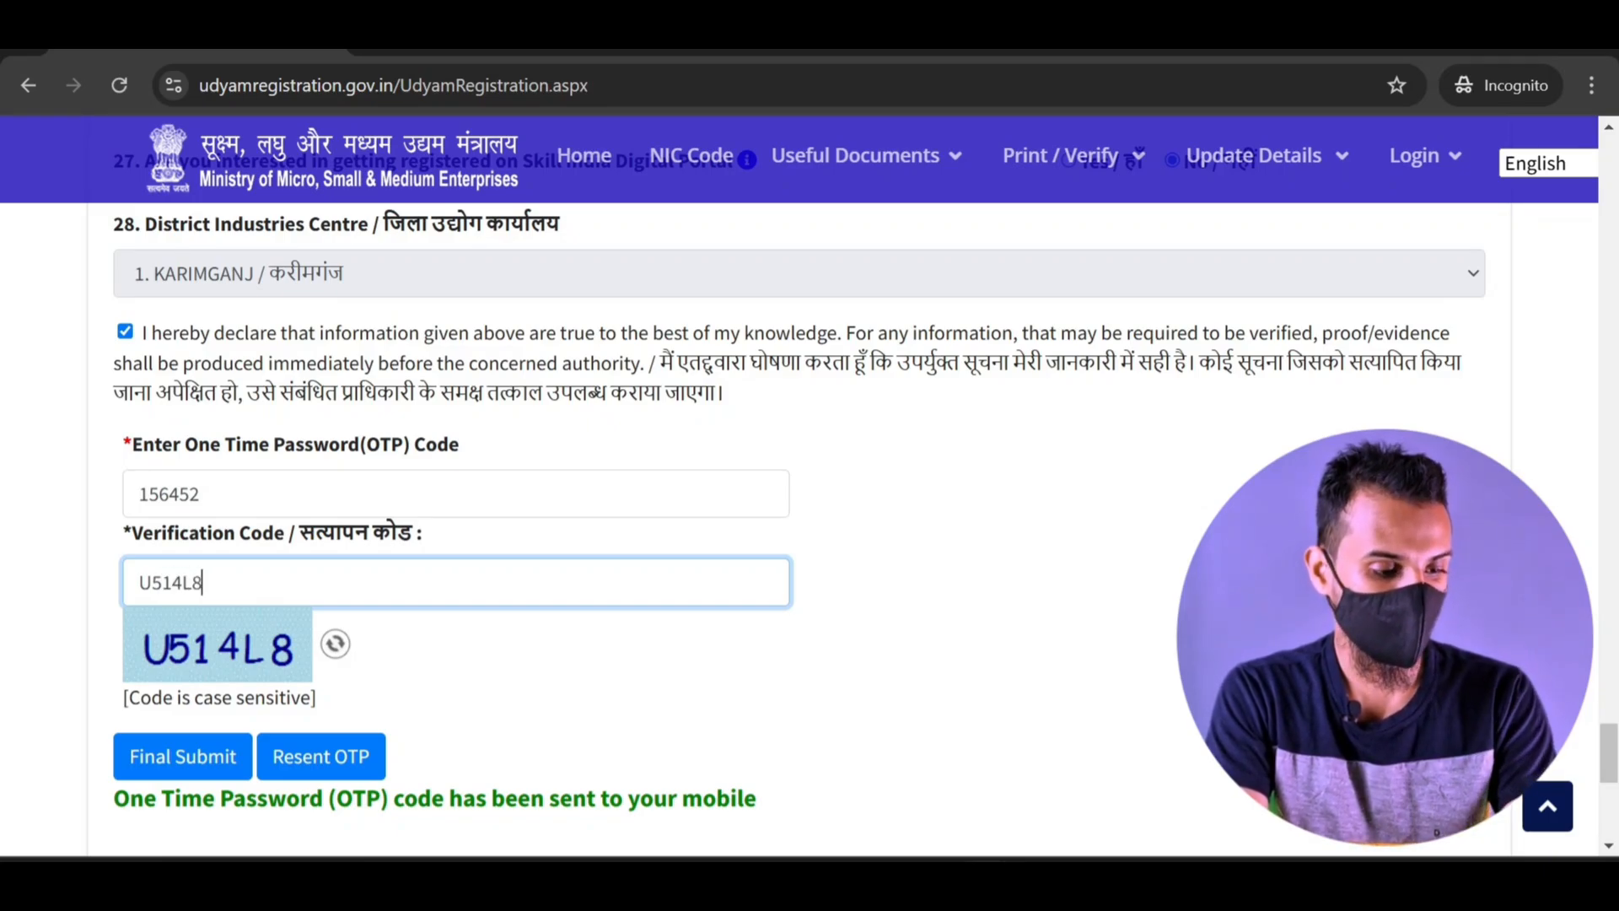
{"action": "scroll", "coordinate": [211, 640], "scroll_direction": "down", "scroll_amount": 2}
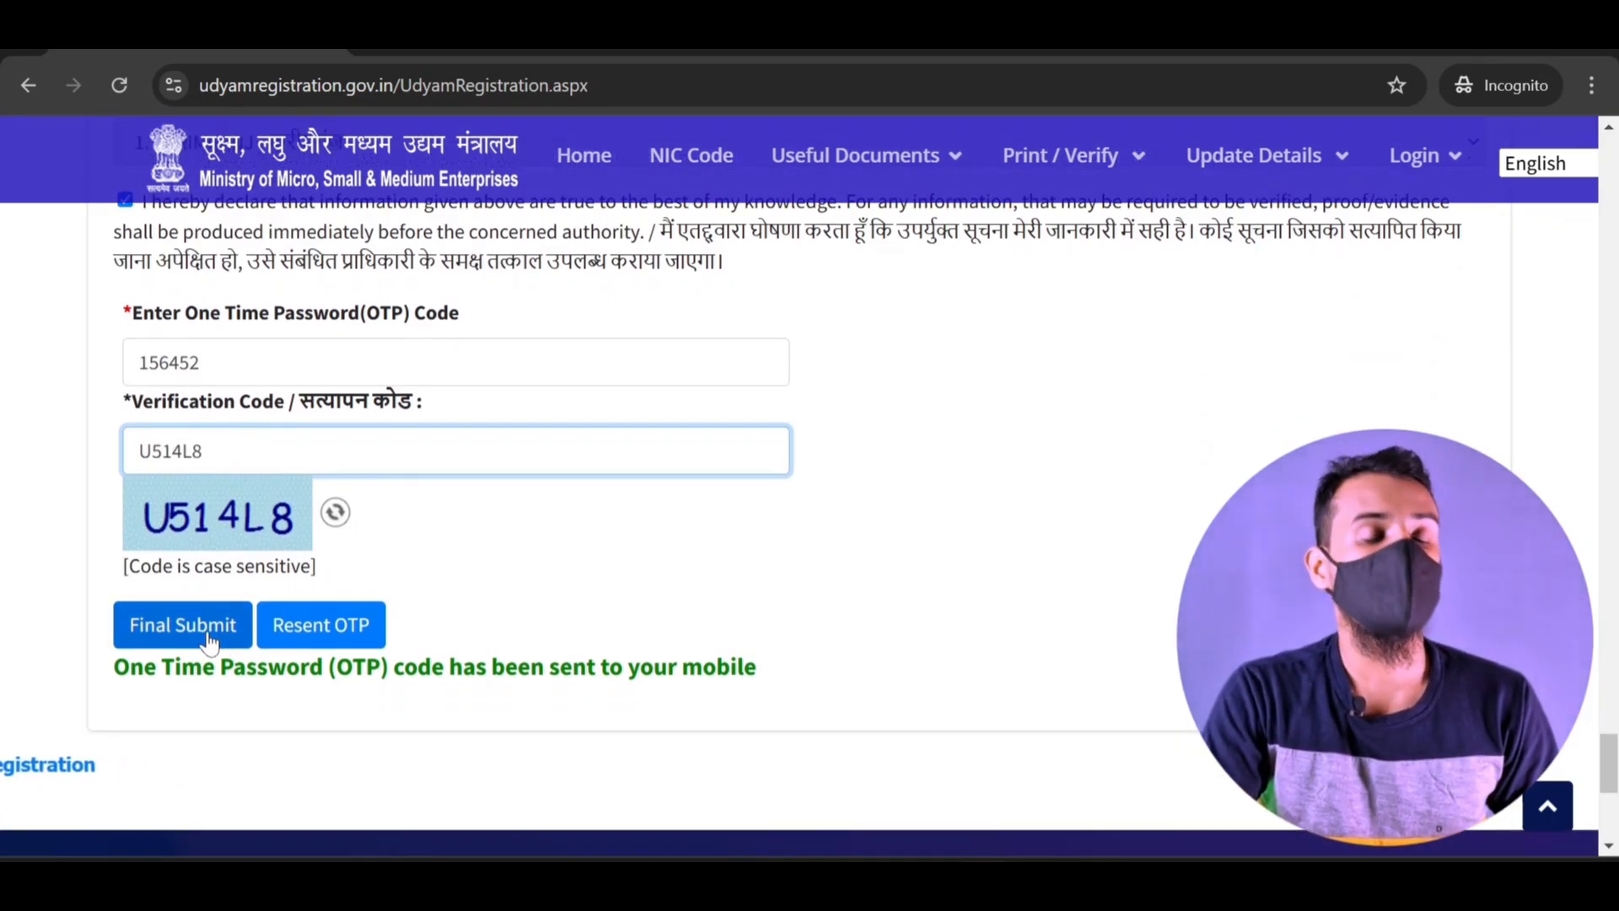
- Final-submit and confirm the form, then copy the issued Udyam Registration Number from the alert
{"action": "left_click", "coordinate": [183, 625]}
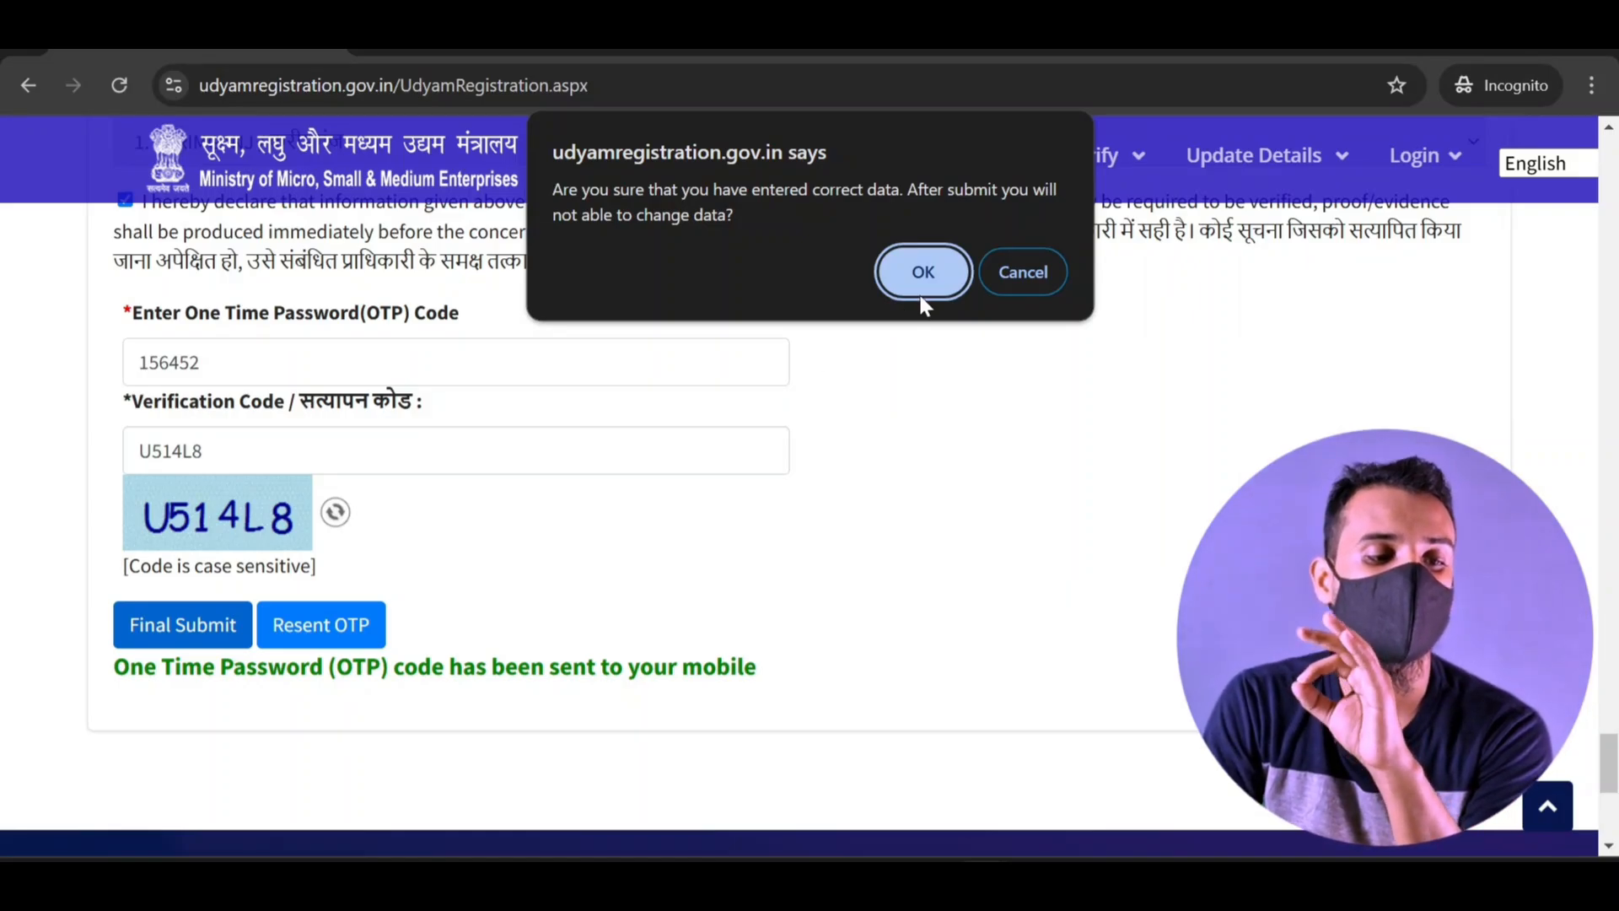
{"action": "left_click", "coordinate": [902, 265]}
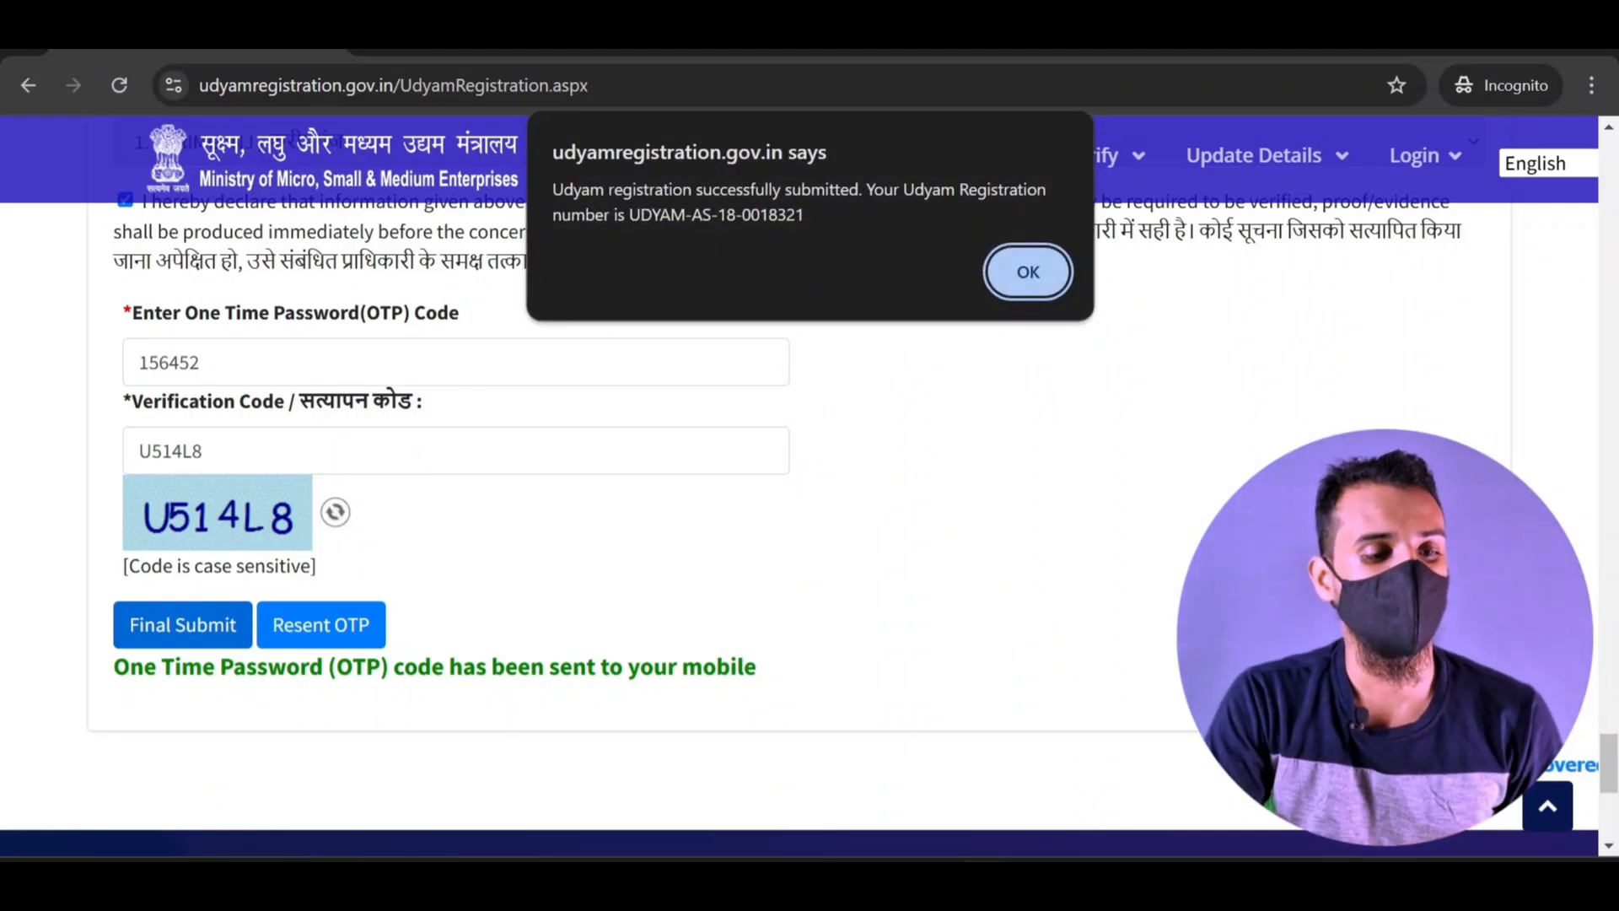
{"action": "left_click_drag", "start_coordinate": [629, 214], "coordinate": [803, 214]}
{"action": "key", "text": "ctrl+c"}
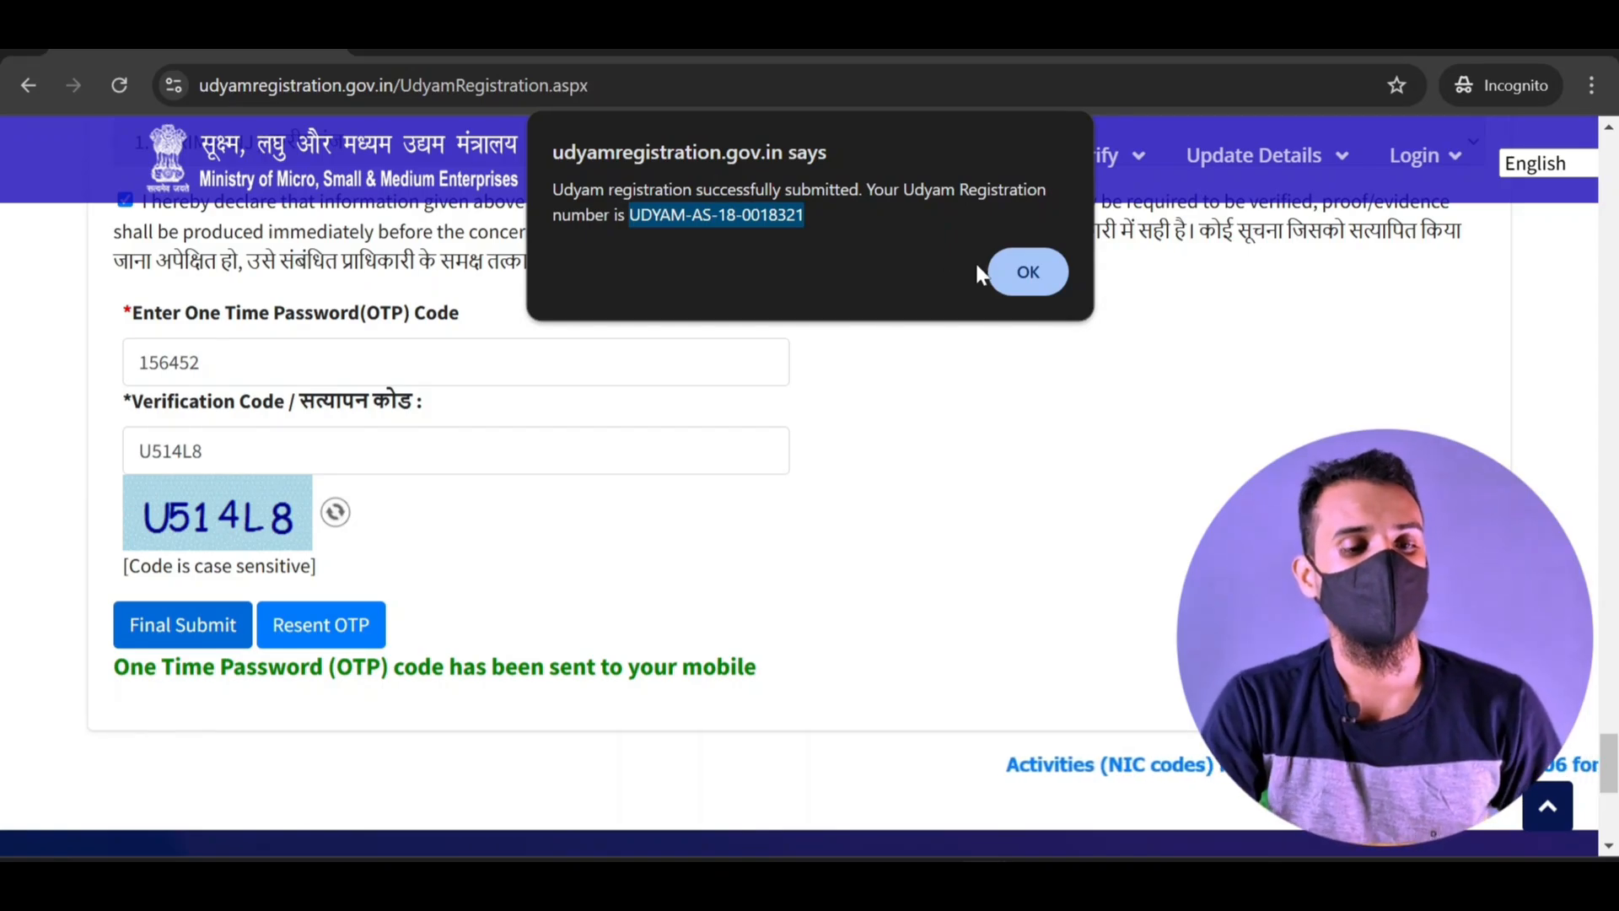
{"action": "left_click", "coordinate": [1034, 270]}
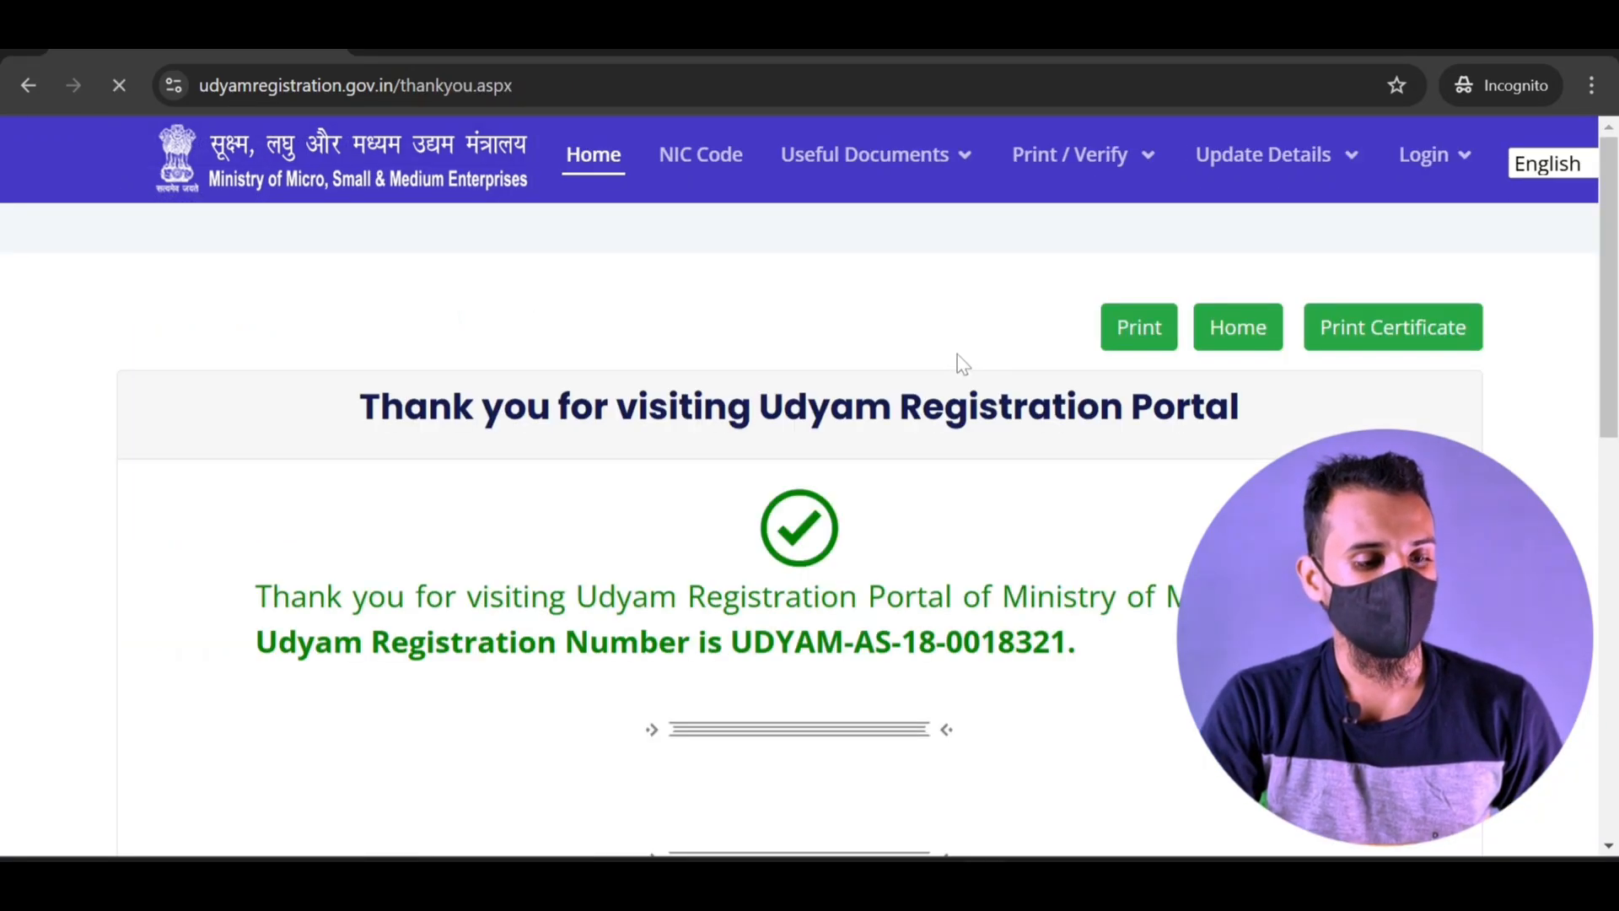
{"action": "scroll", "coordinate": [904, 570], "scroll_direction": "down", "scroll_amount": 2}
{"action": "scroll", "coordinate": [904, 570], "scroll_direction": "up", "scroll_amount": 2}
{"action": "scroll", "coordinate": [904, 570], "scroll_direction": "down", "scroll_amount": 2}
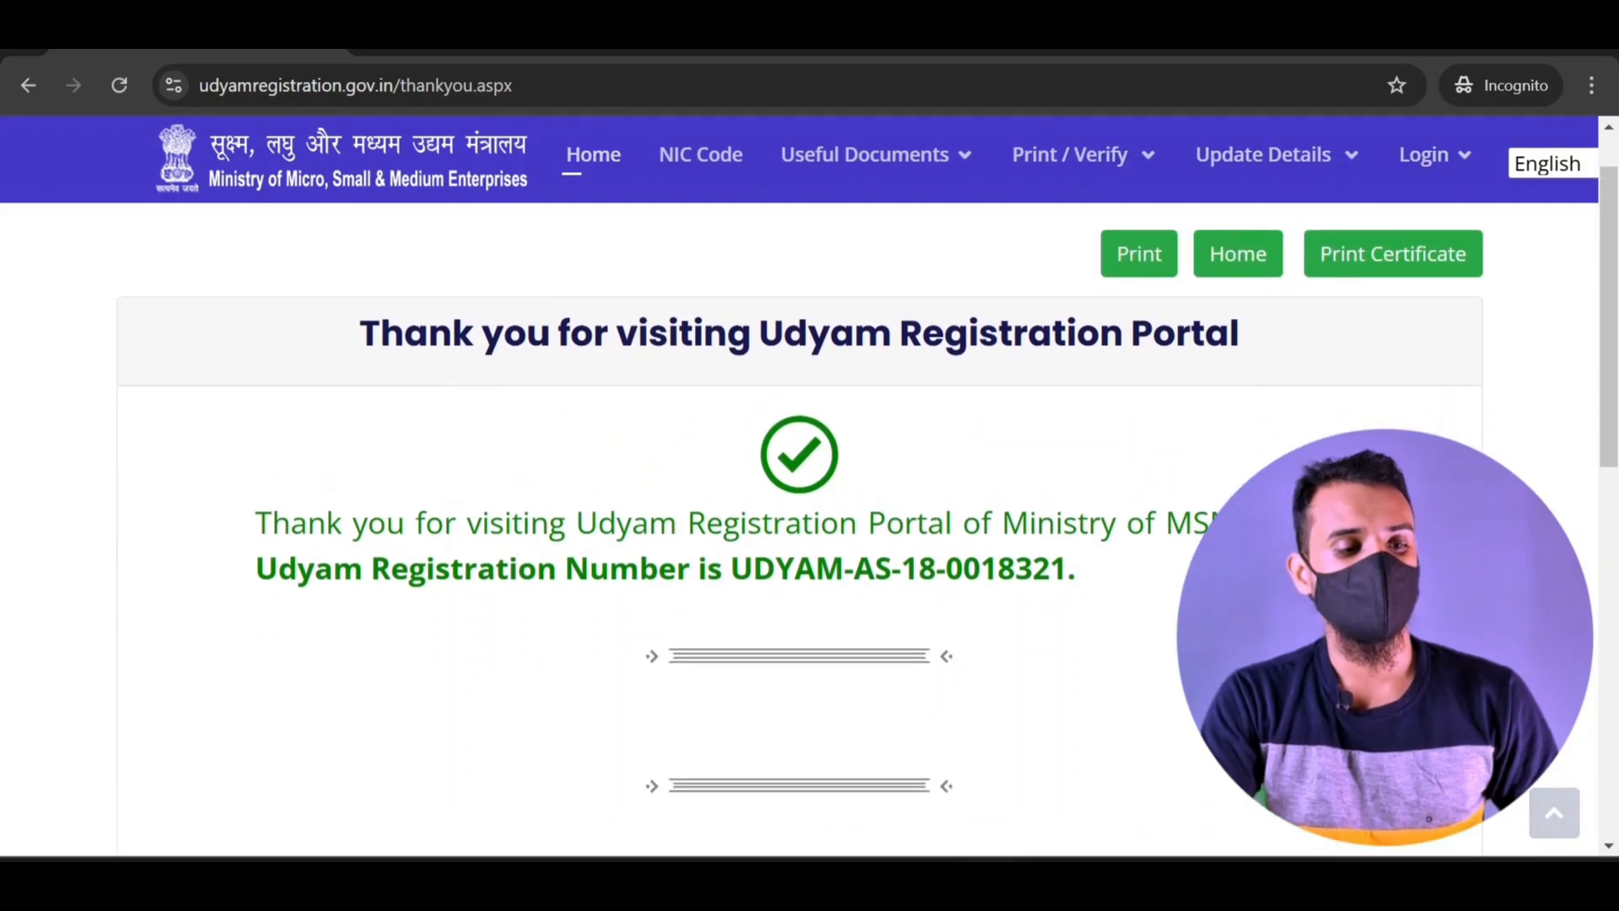
{"action": "scroll", "coordinate": [904, 570], "scroll_direction": "up", "scroll_amount": 1}
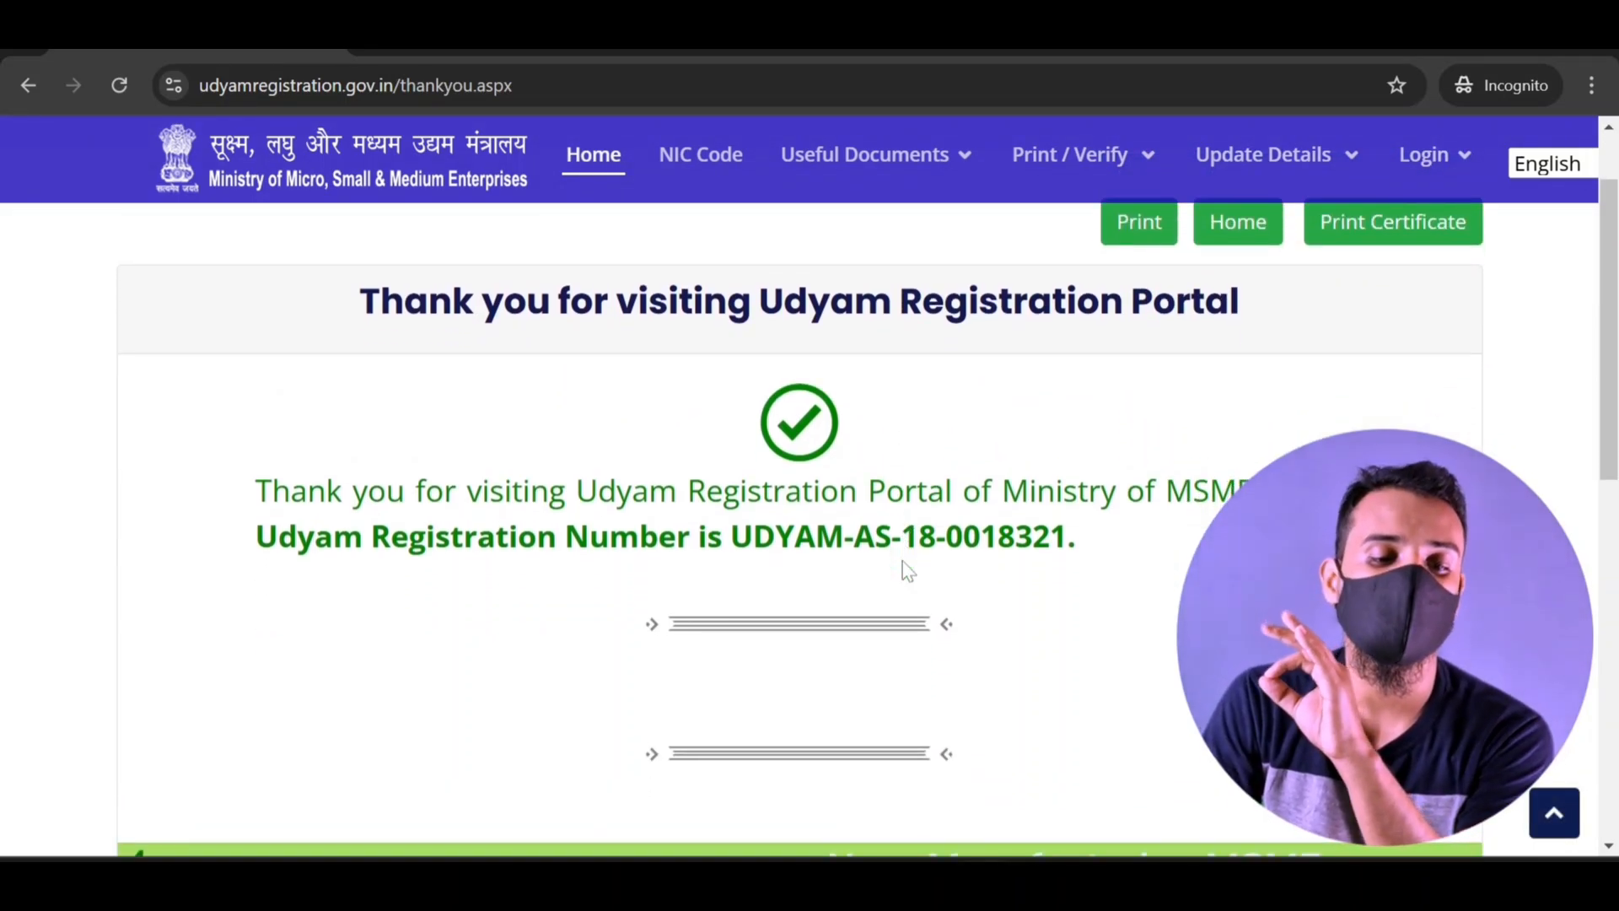
{"action": "scroll", "coordinate": [951, 475], "scroll_direction": "up", "scroll_amount": 2}
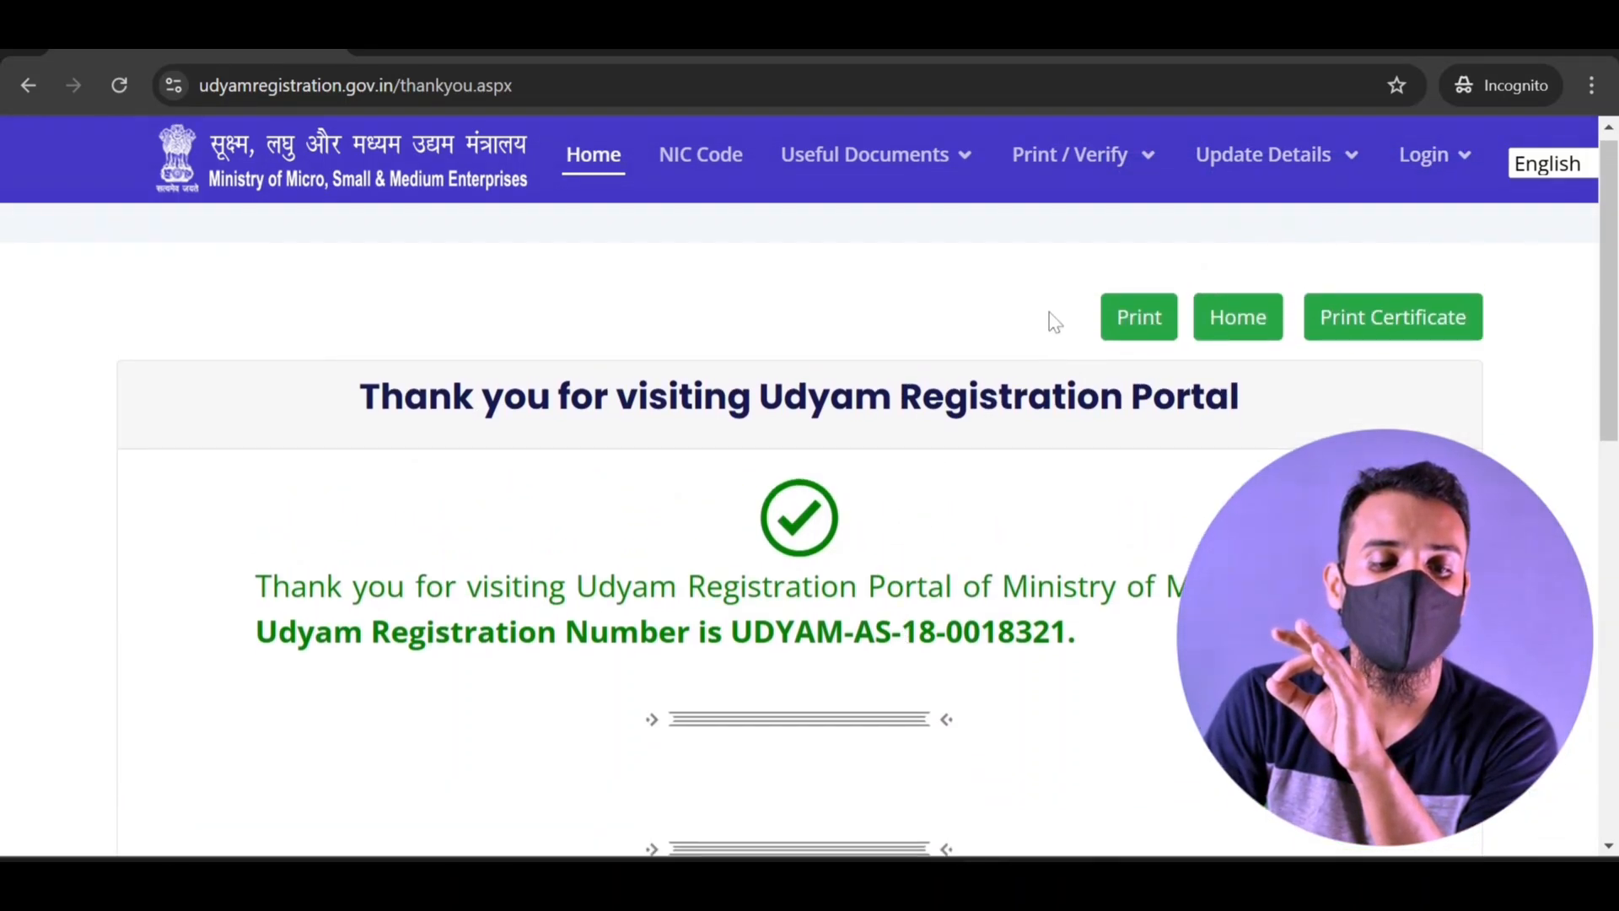
- Open Print Certificate login and paste the registration number and registered mobile number
{"action": "left_click", "coordinate": [1431, 328]}
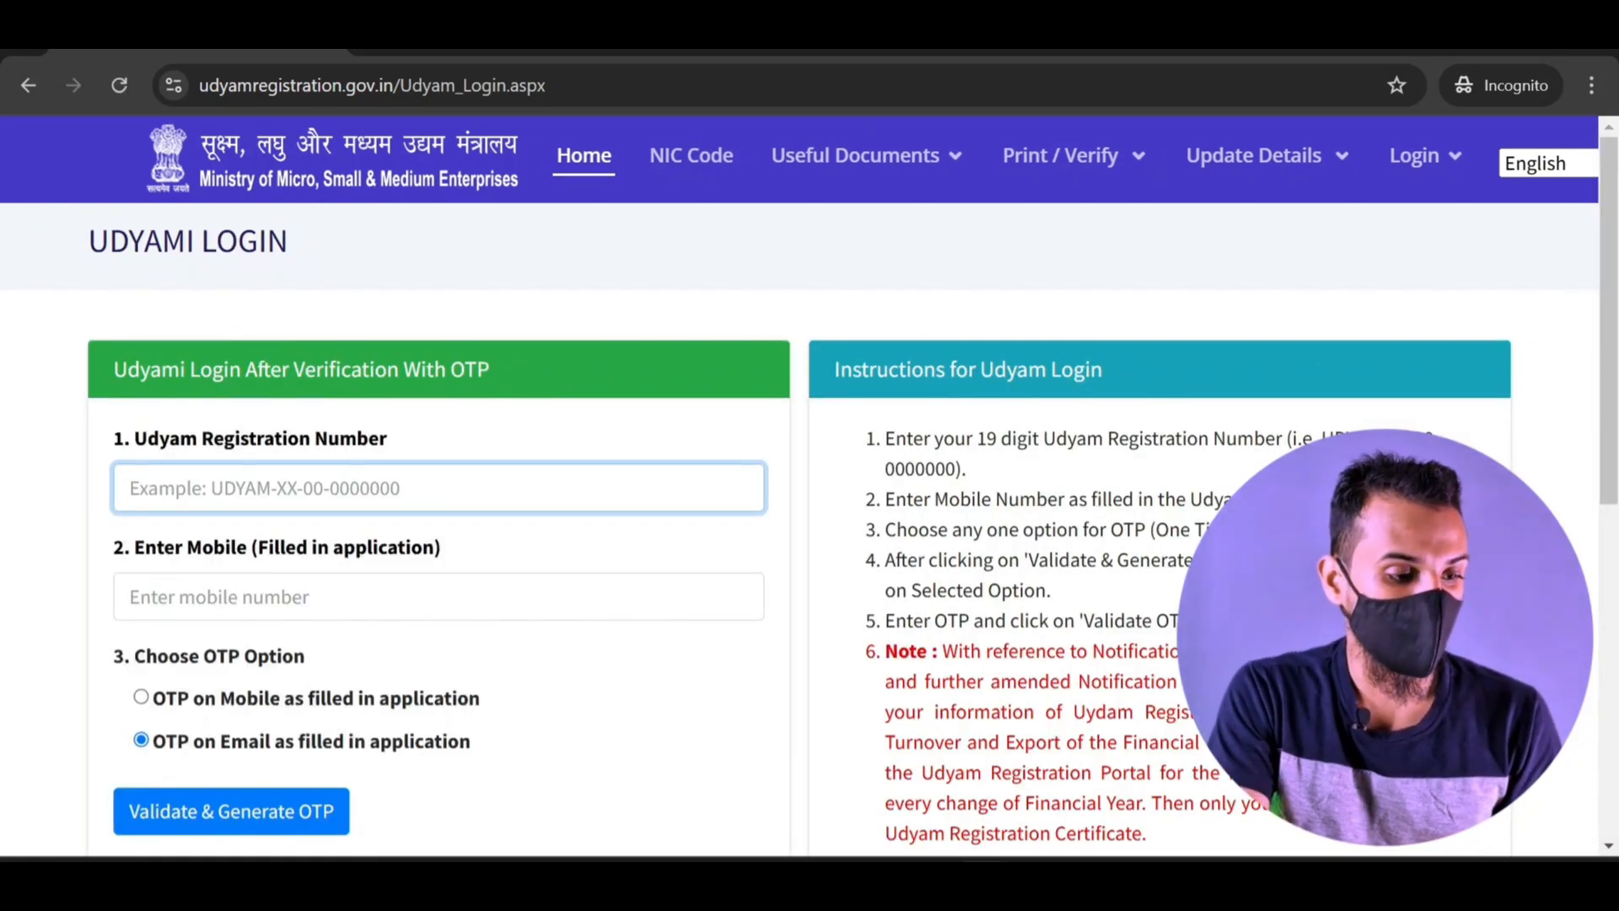
{"action": "key", "text": "ctrl+v"}
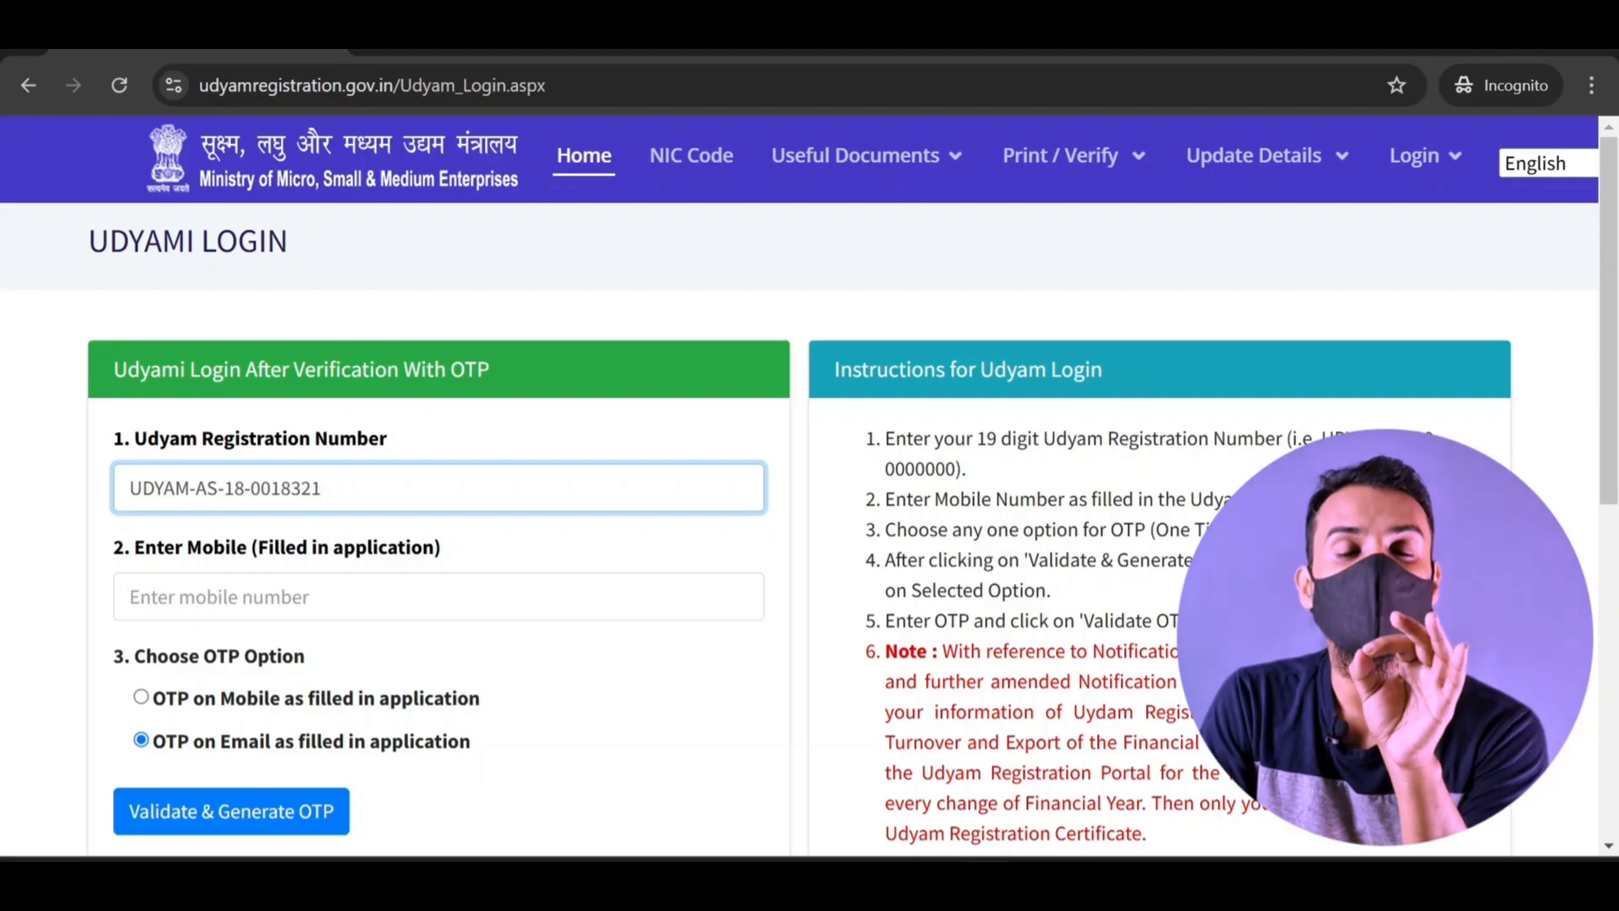
{"action": "left_click", "coordinate": [439, 597]}
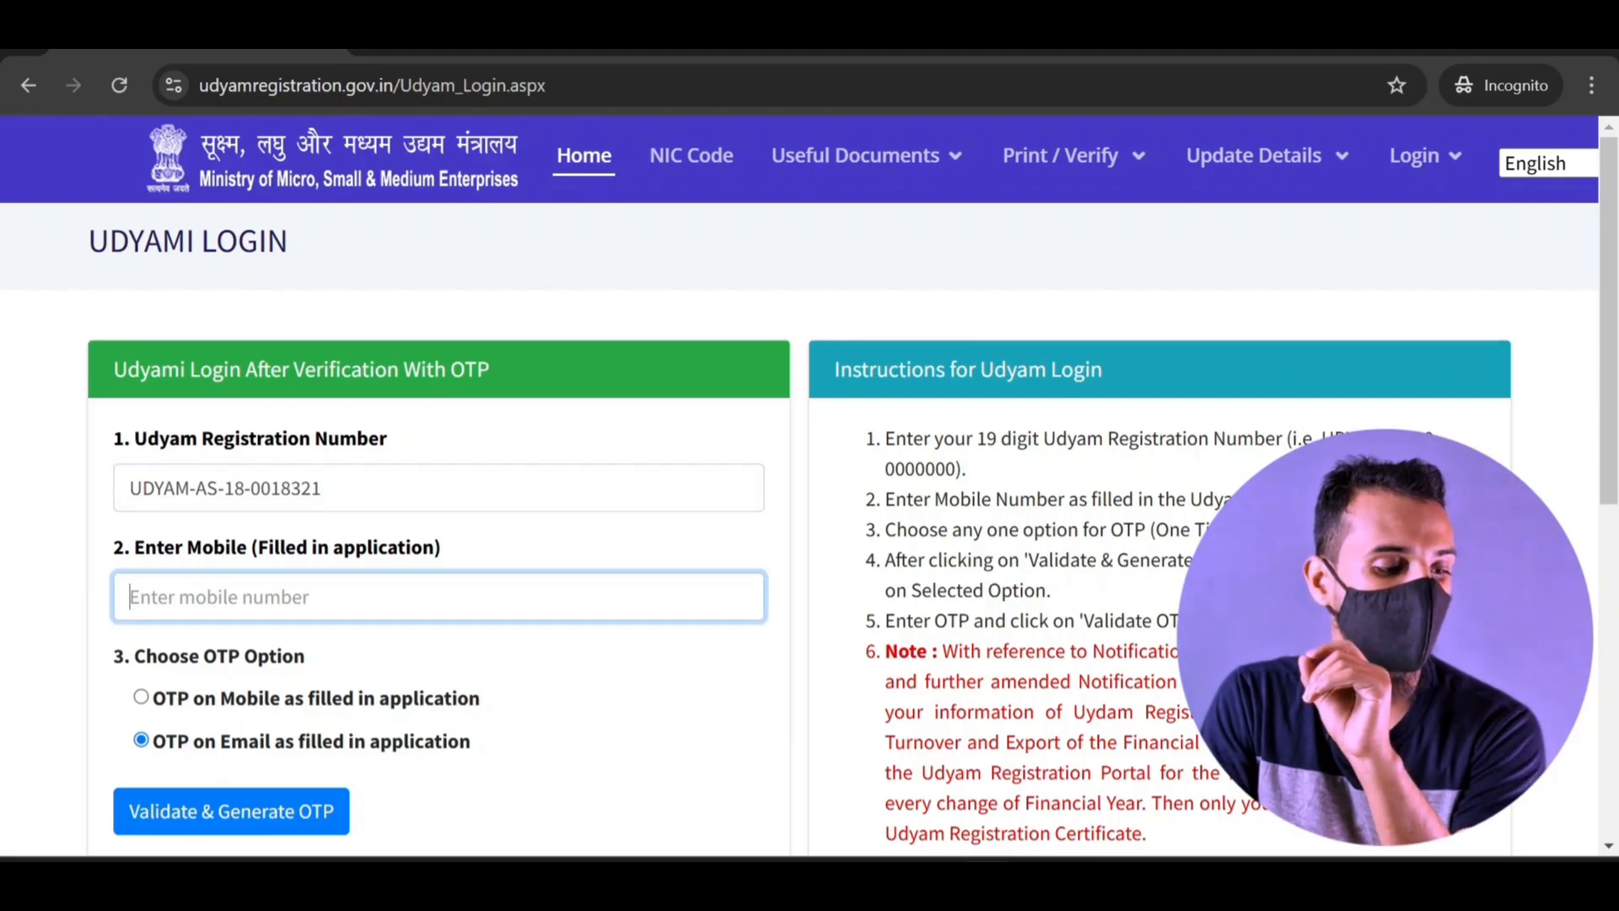
{"action": "key", "text": "ctrl+v"}
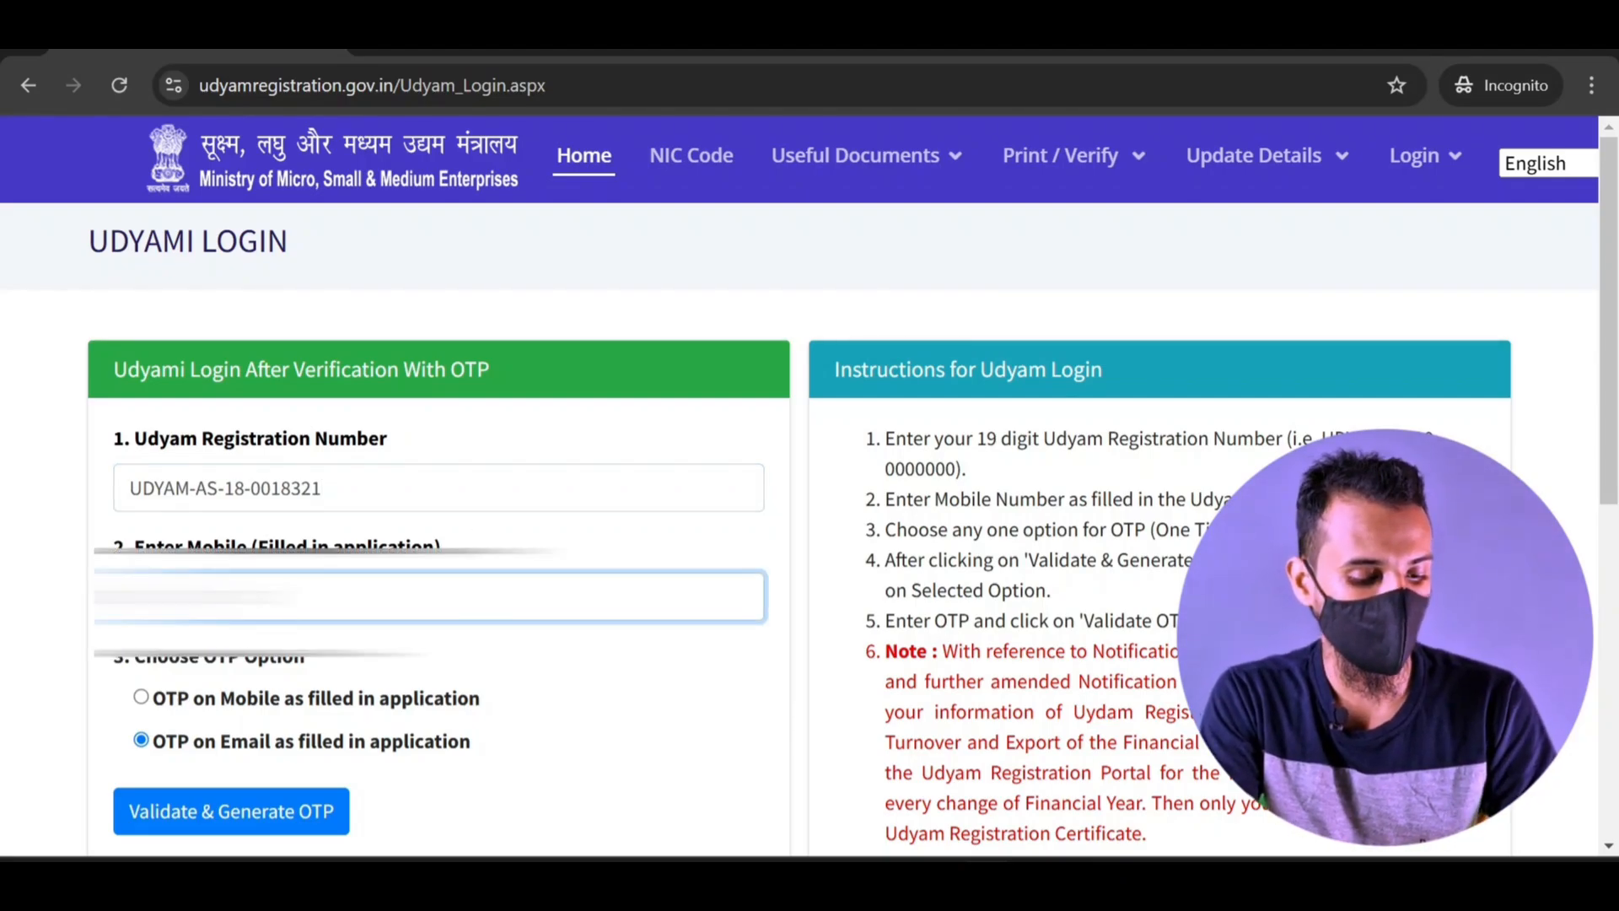
- Generate an OTP on mobile, enter the received OTP and log in
{"action": "scroll", "coordinate": [398, 643], "scroll_direction": "down", "scroll_amount": 1}
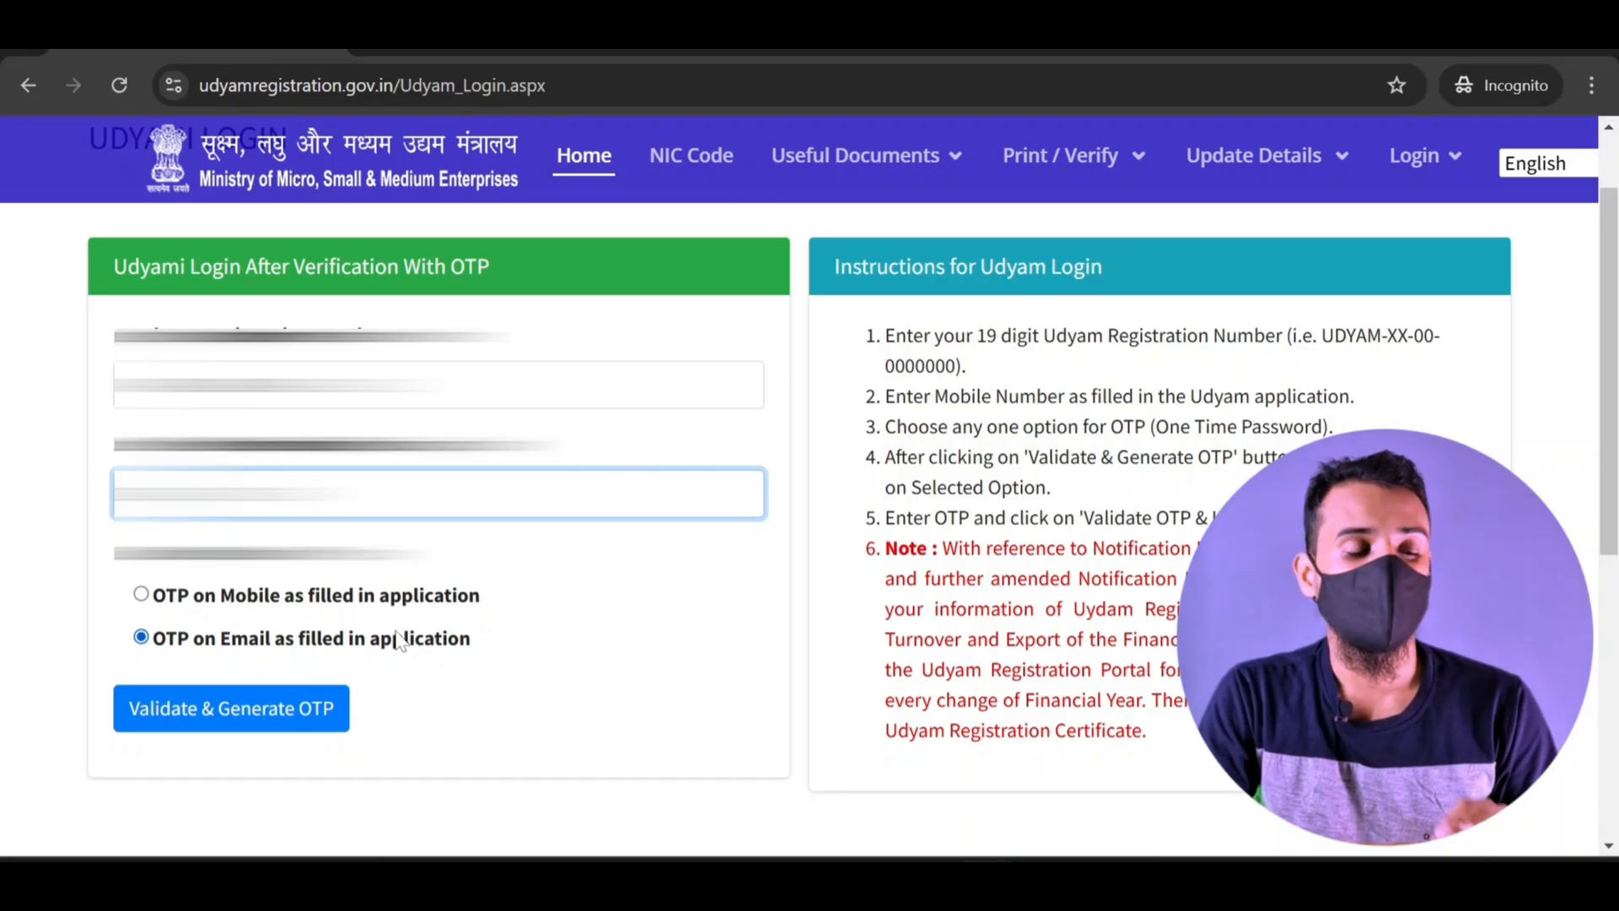
{"action": "left_click", "coordinate": [150, 596]}
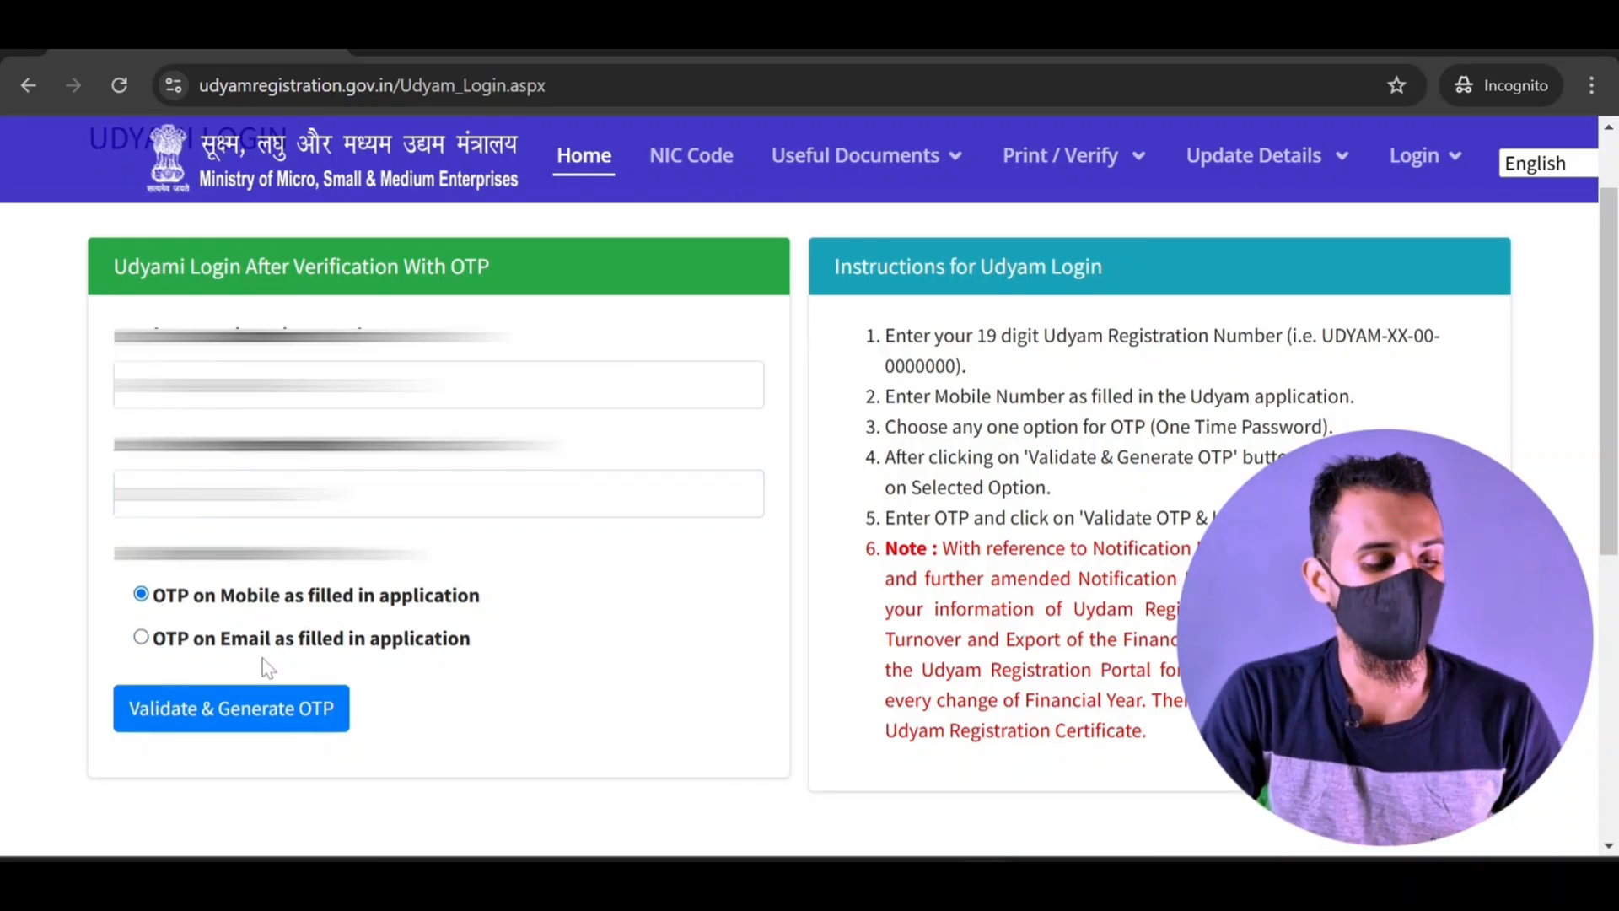
{"action": "left_click", "coordinate": [239, 713]}
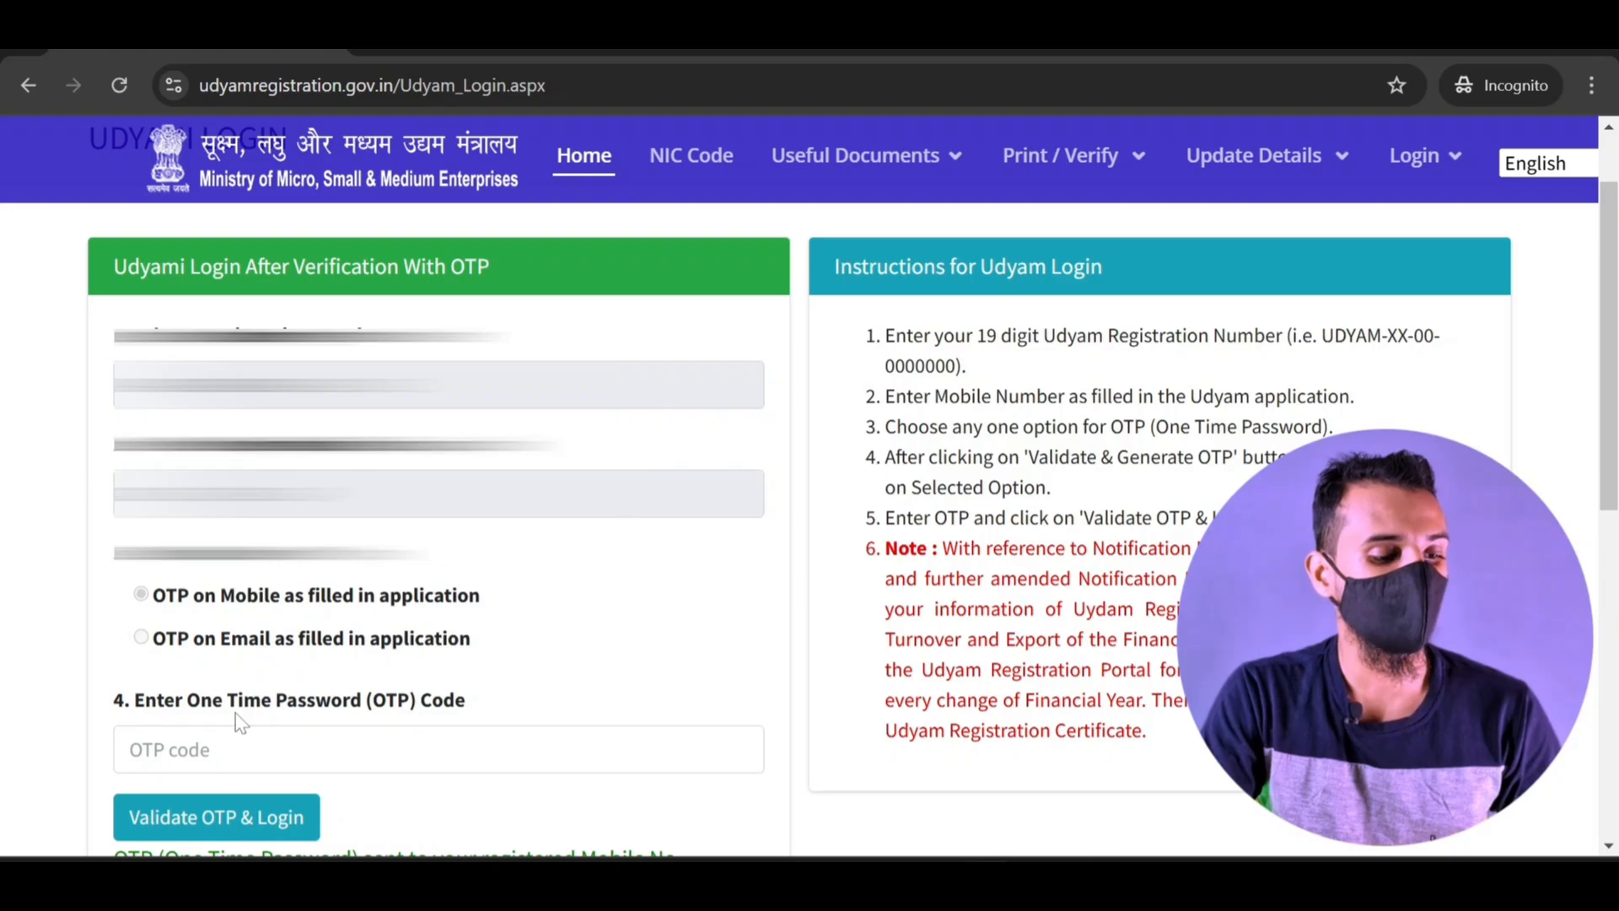
{"action": "scroll", "coordinate": [343, 687], "scroll_direction": "down", "scroll_amount": 1}
{"action": "left_click", "coordinate": [337, 619]}
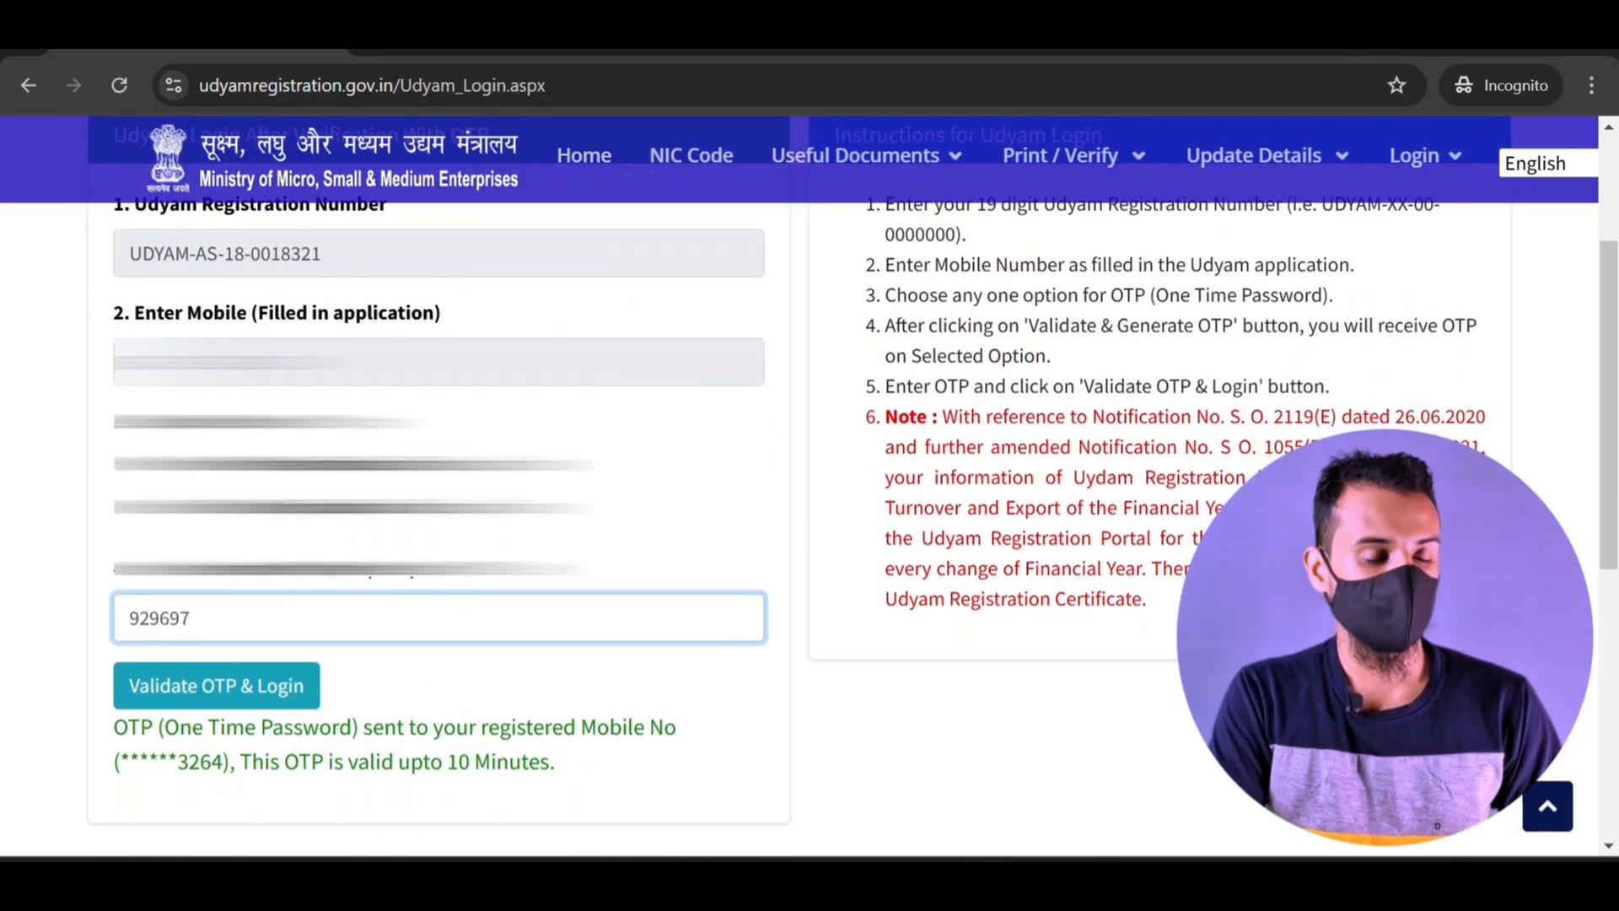
{"action": "left_click", "coordinate": [171, 696]}
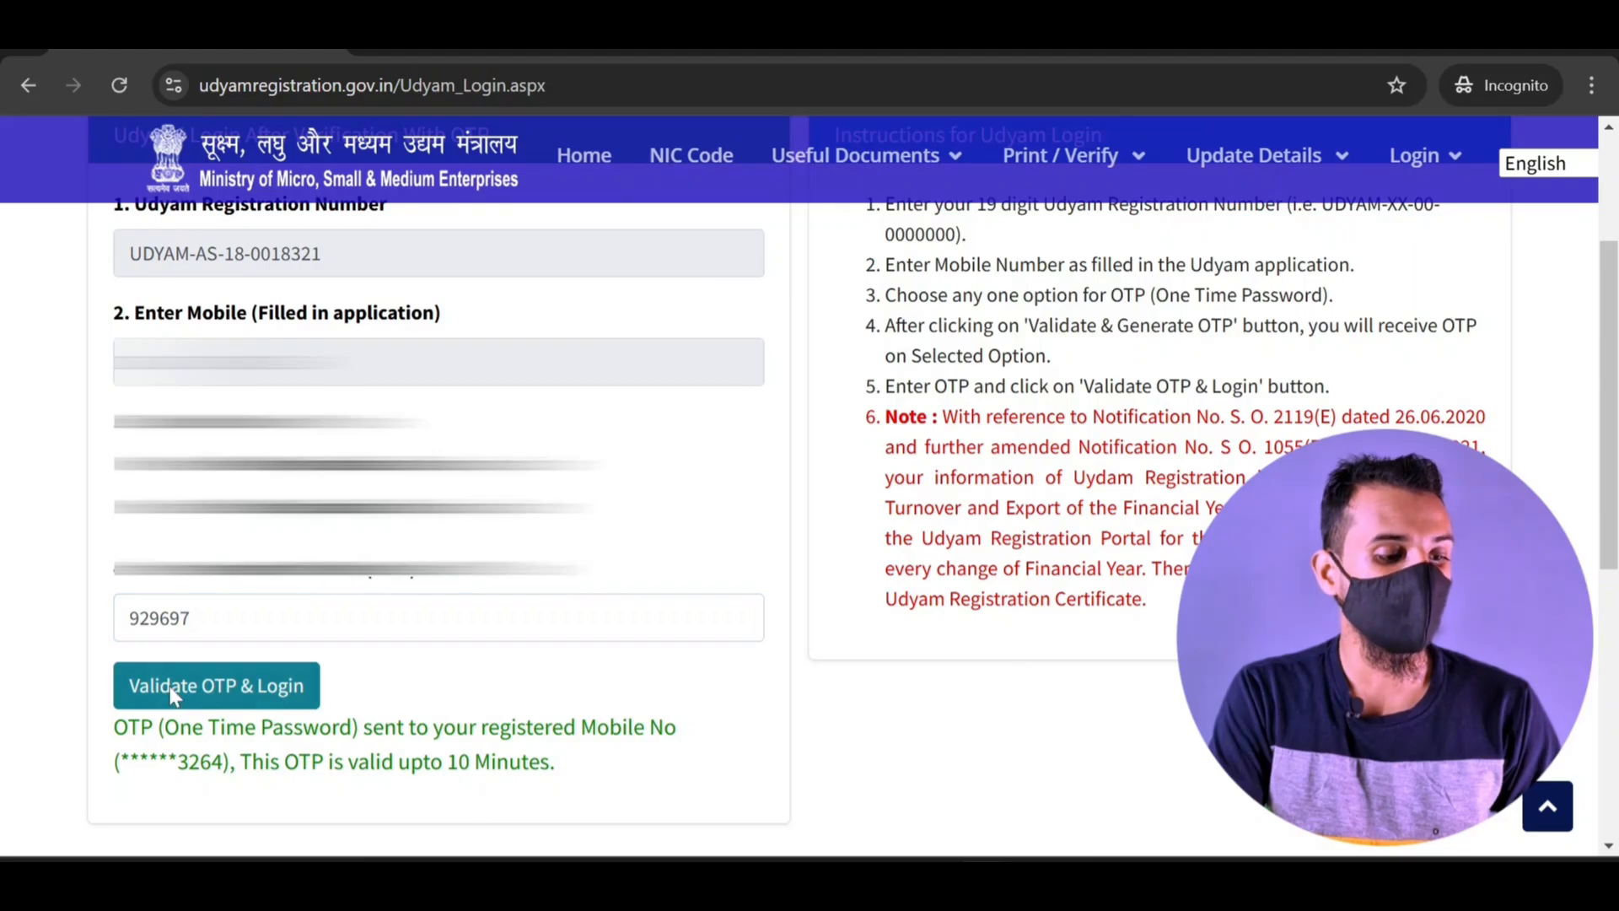
- Return to the top of the Udyam dashboard and choose Print Certificate for the new registration
{"action": "scroll", "coordinate": [667, 679], "scroll_direction": "down", "scroll_amount": 20}
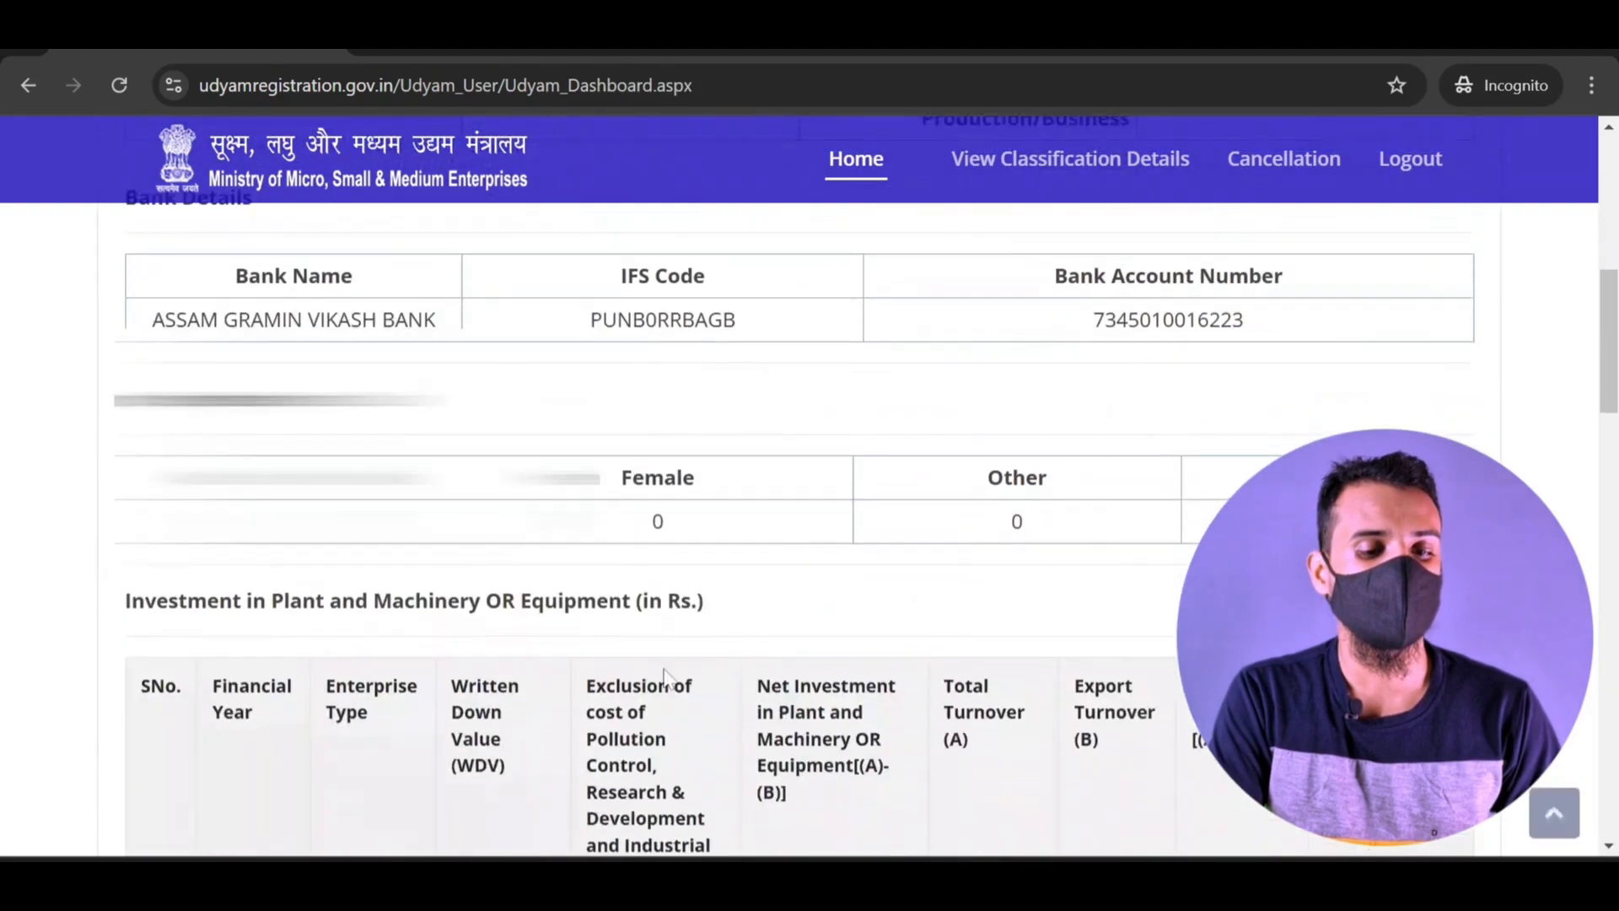
{"action": "scroll", "coordinate": [667, 679], "scroll_direction": "up", "scroll_amount": 12}
{"action": "scroll", "coordinate": [666, 679], "scroll_direction": "up", "scroll_amount": 10}
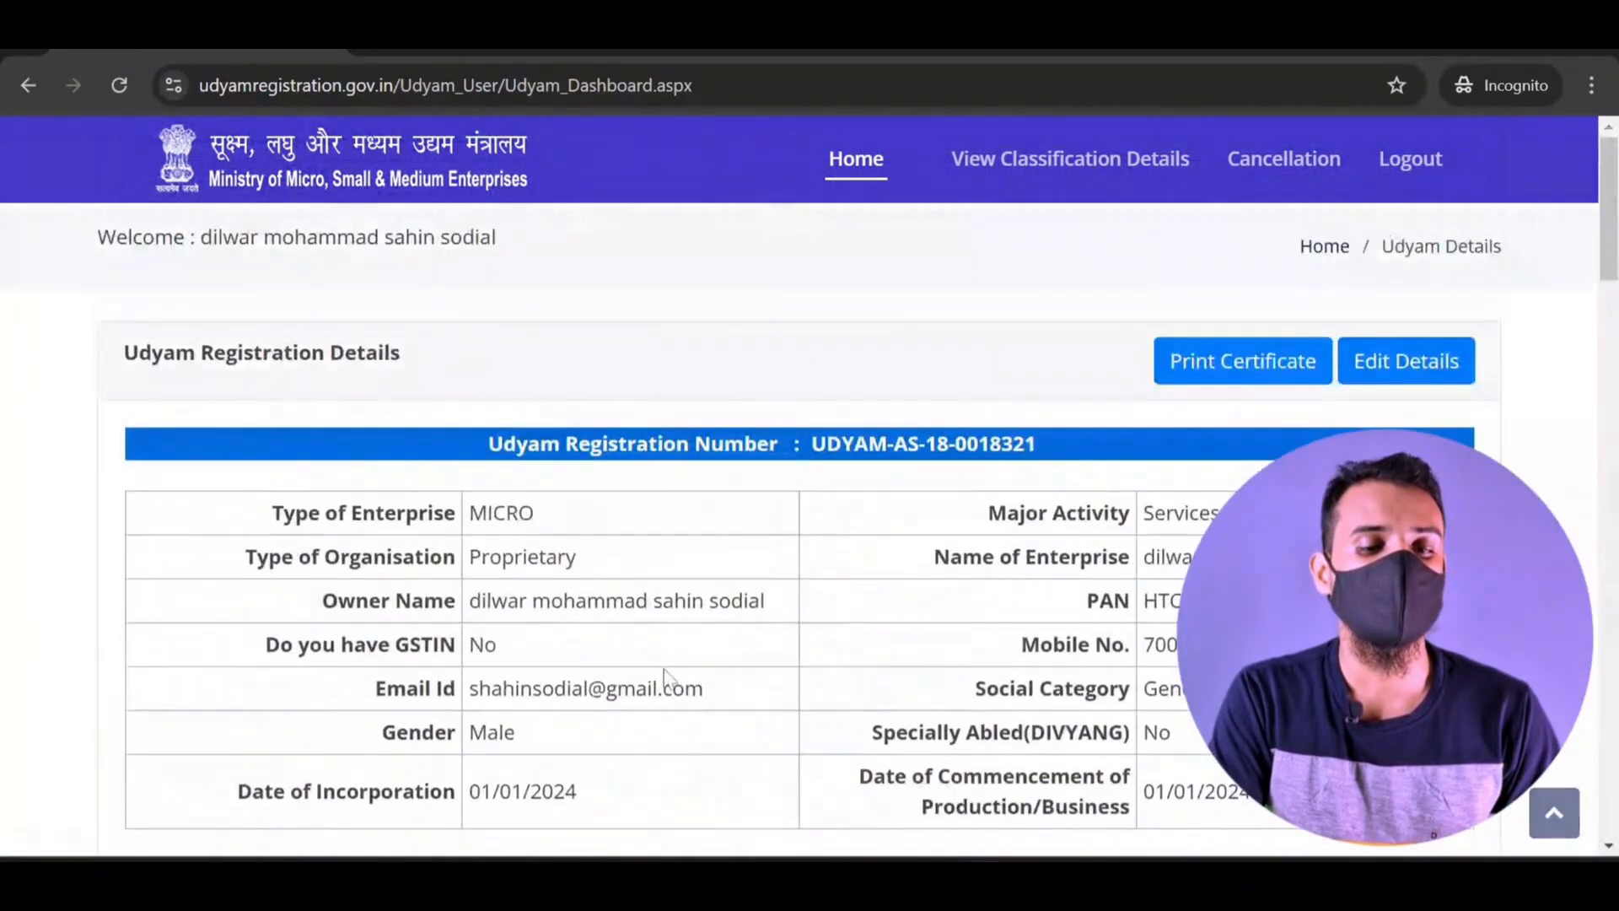
{"action": "scroll", "coordinate": [666, 679], "scroll_direction": "down", "scroll_amount": 2}
{"action": "scroll", "coordinate": [666, 679], "scroll_direction": "up", "scroll_amount": 2}
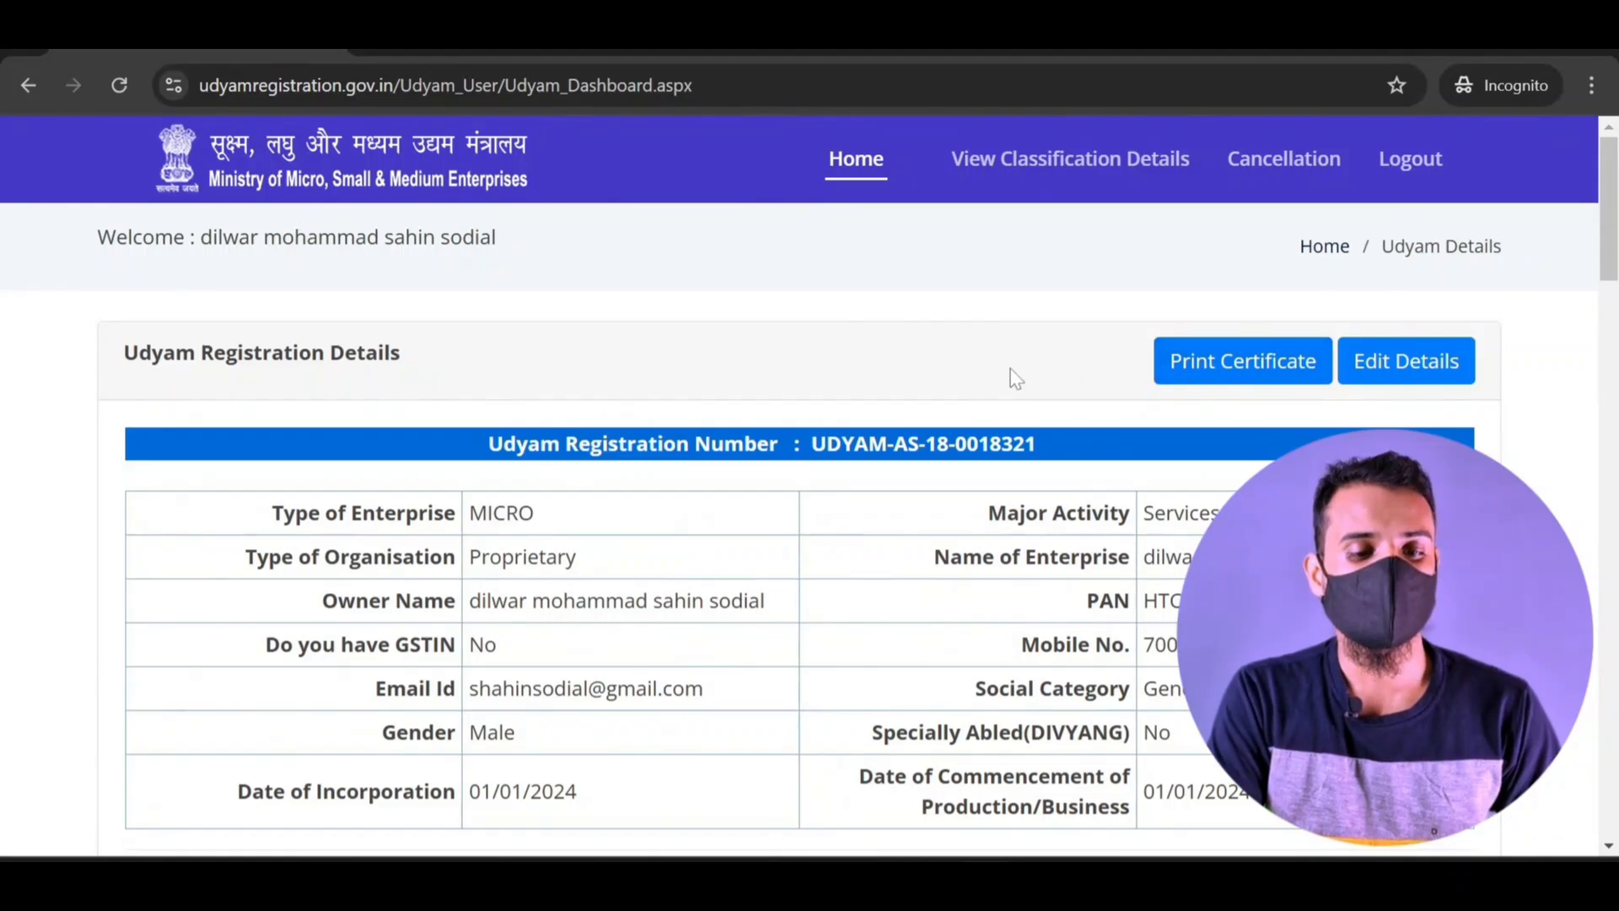
{"action": "left_click", "coordinate": [1268, 372]}
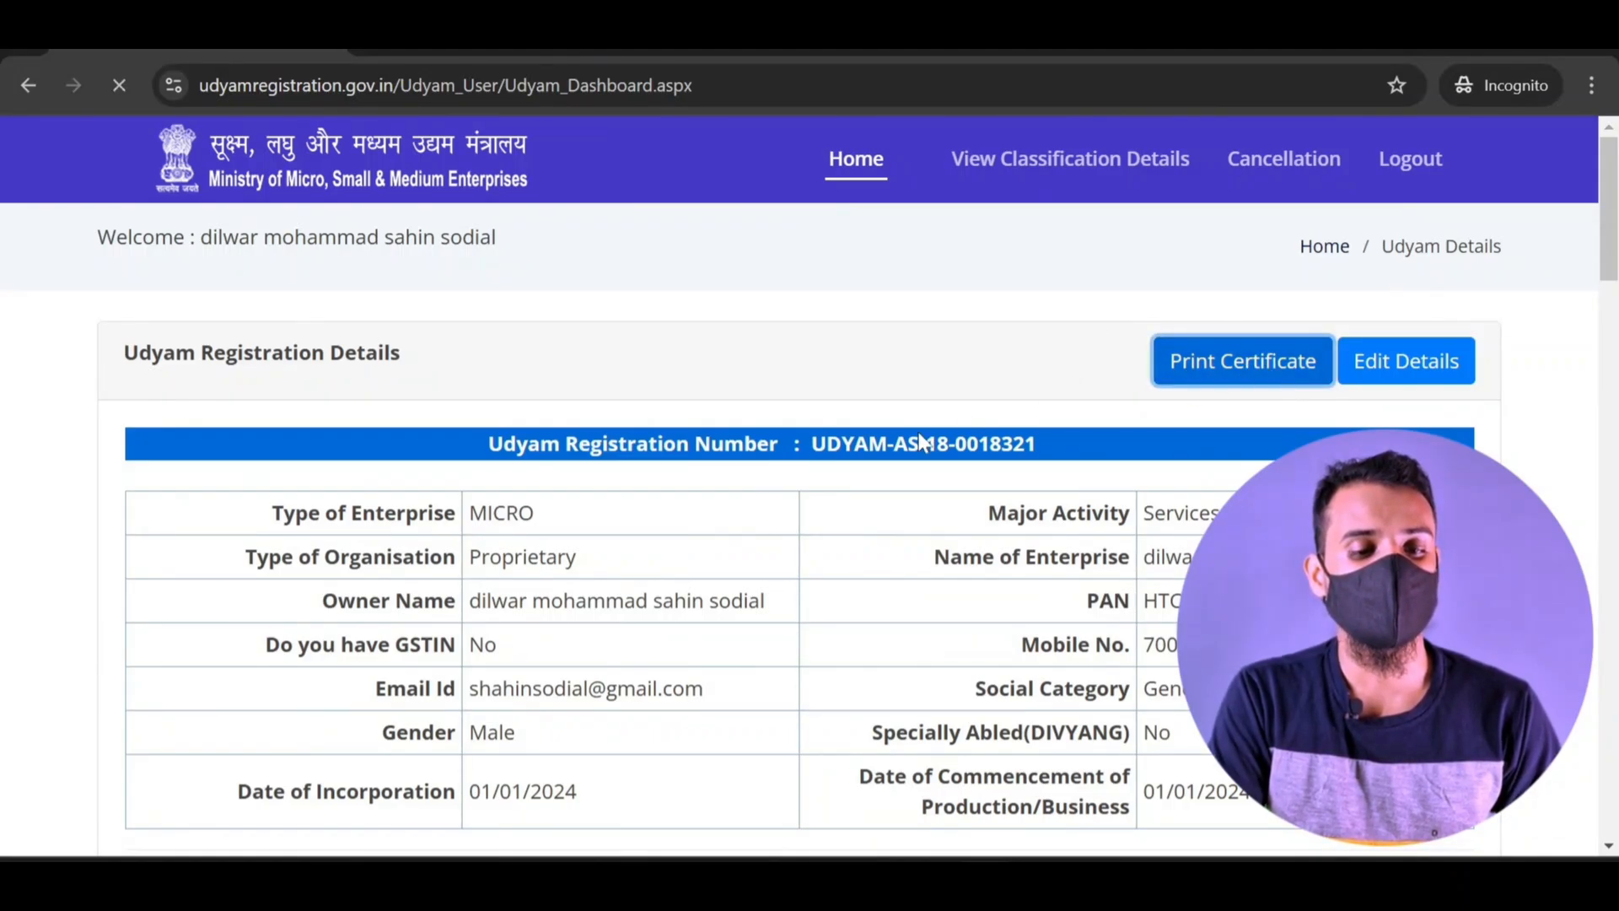